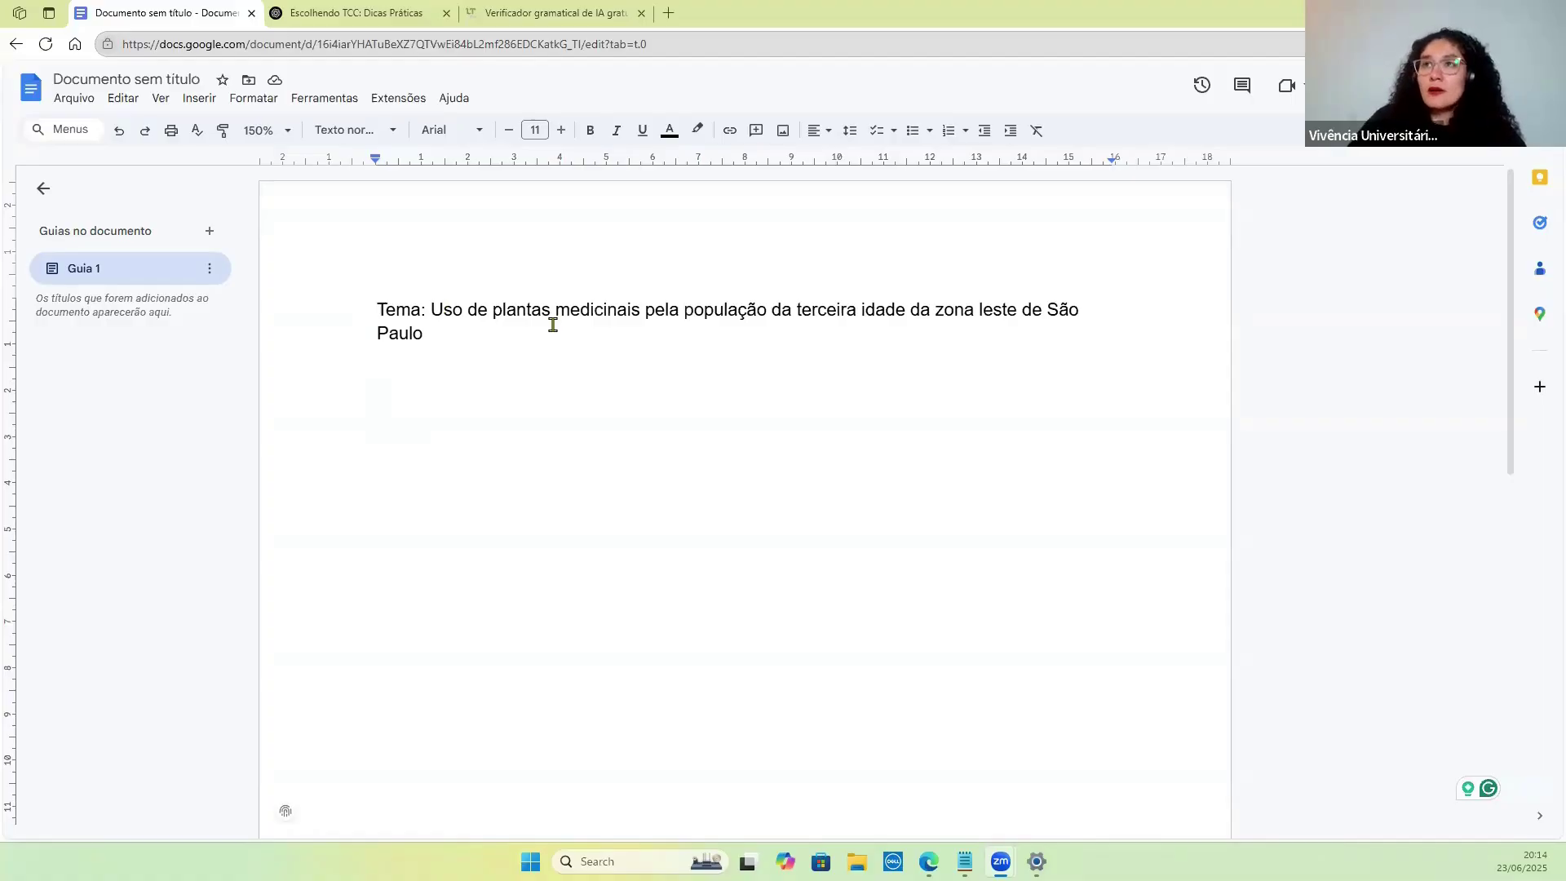
Switch to the ChatGPT conversation and review the suggested introduction topics for the medicinal plants thesis theme.
drag(433, 317, 446, 341)
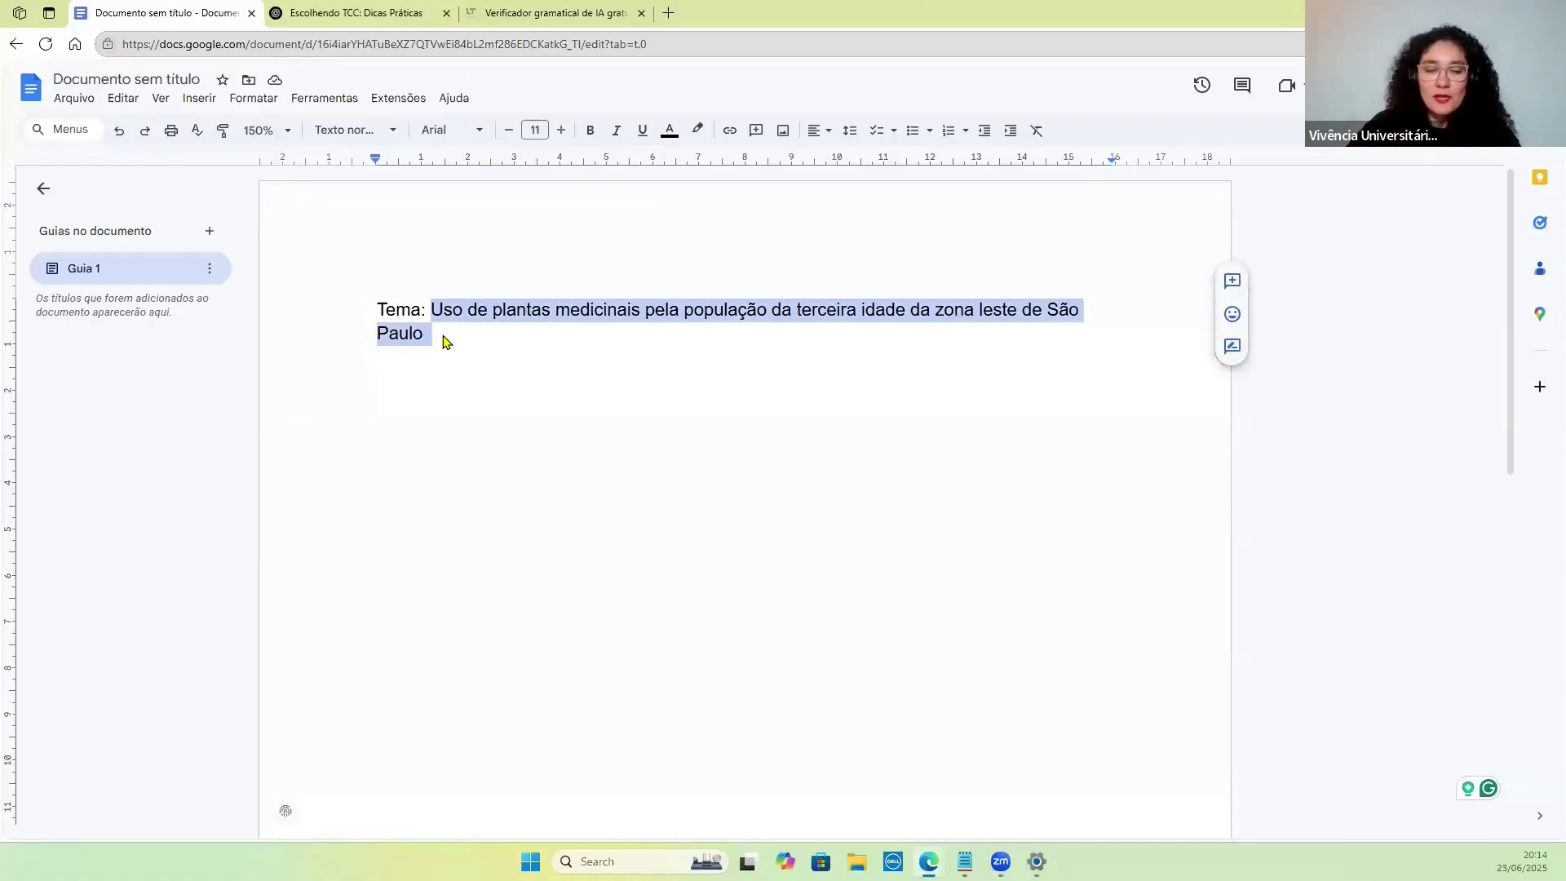
key(Right)
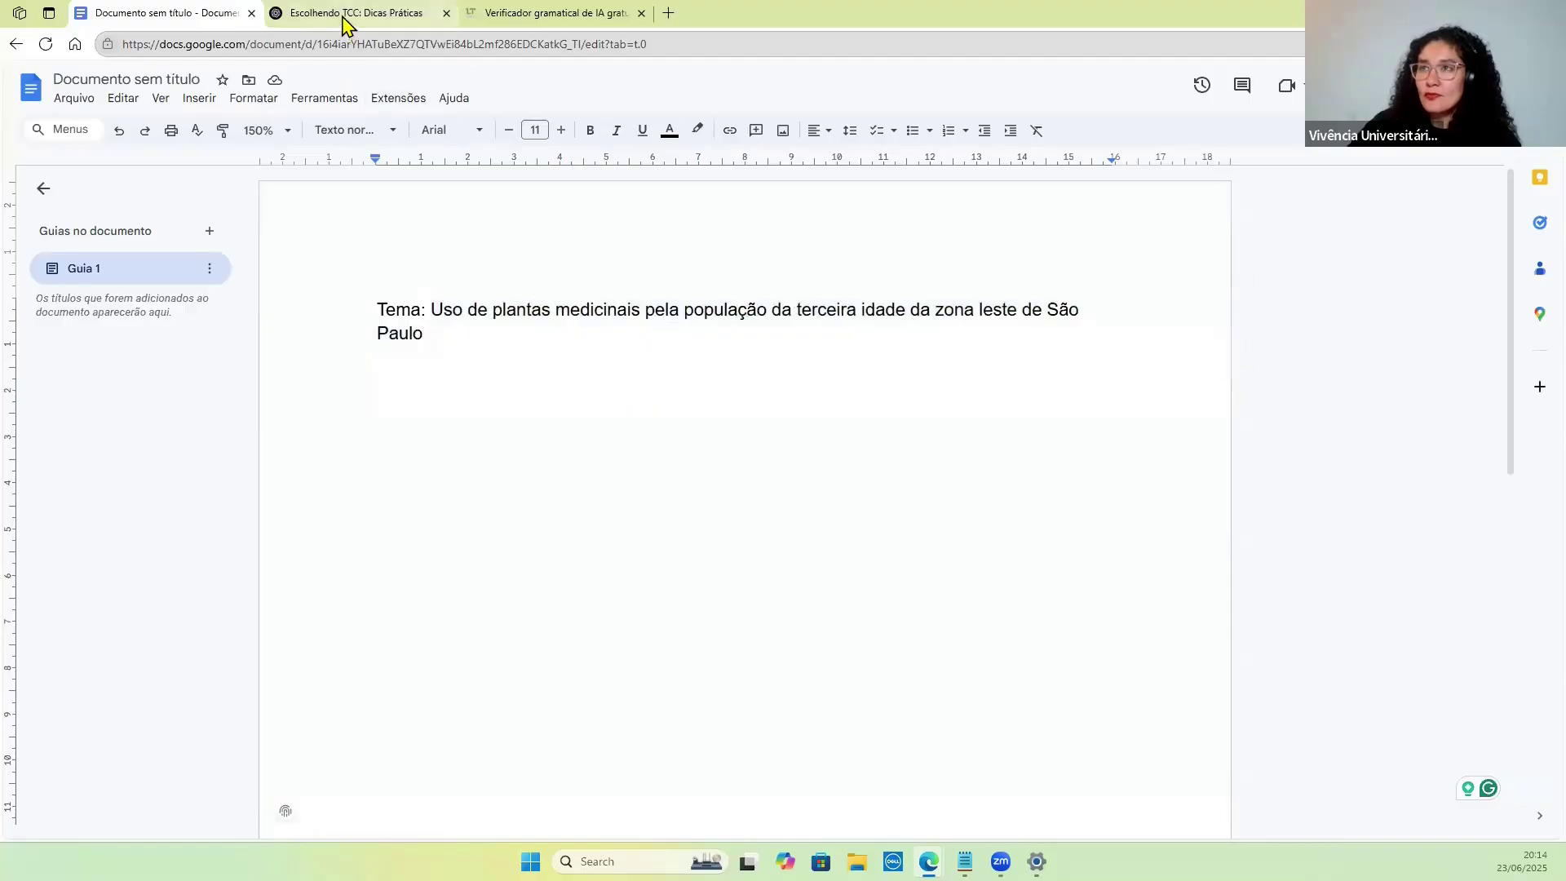
click(345, 16)
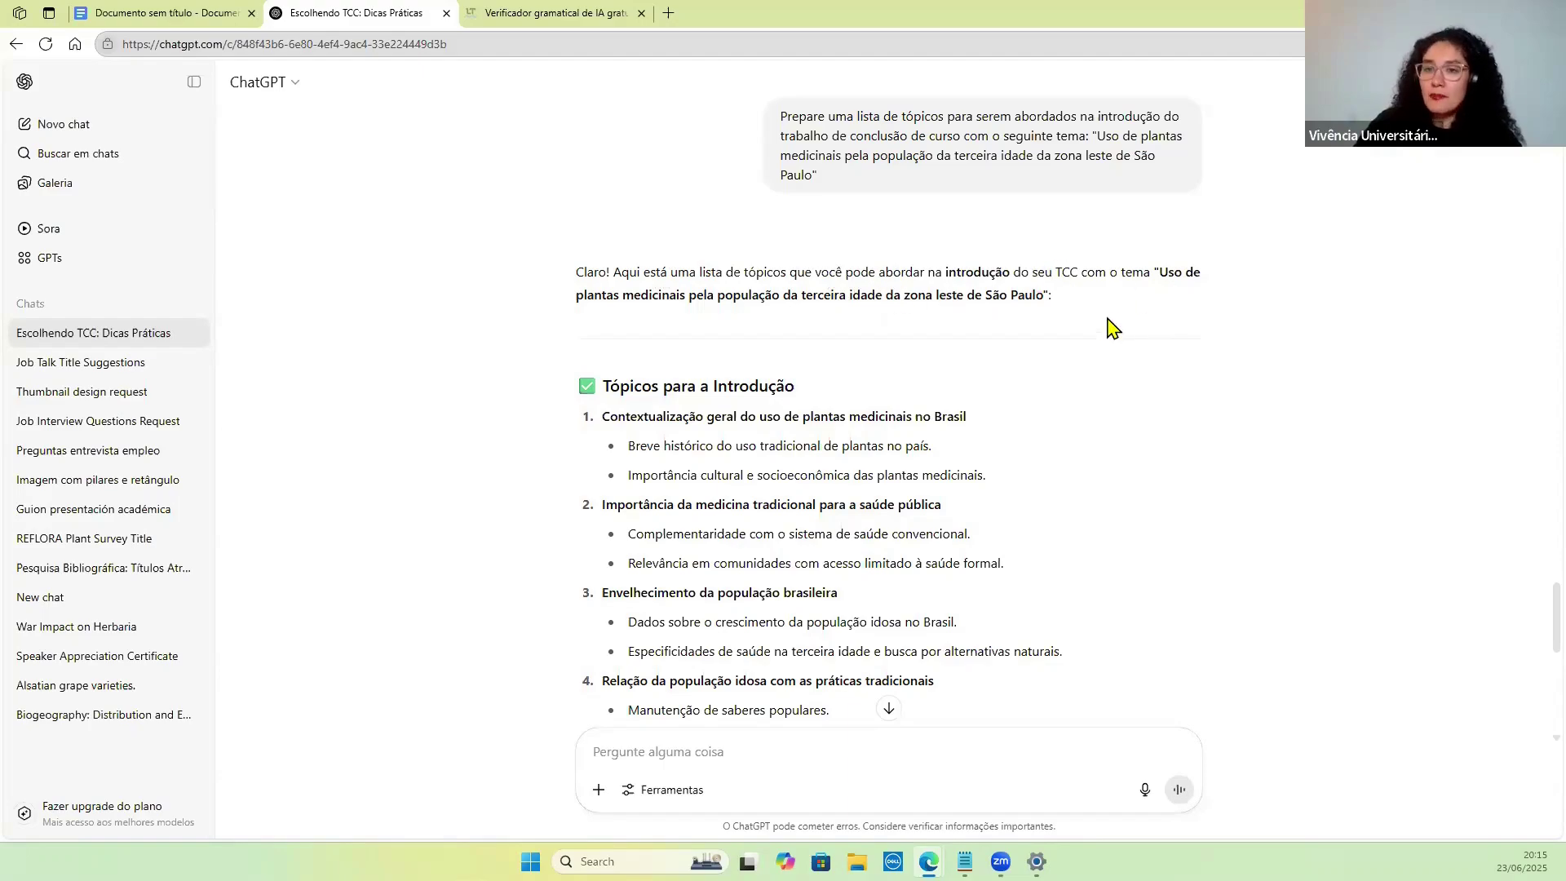
scroll(1112, 329, down, 2)
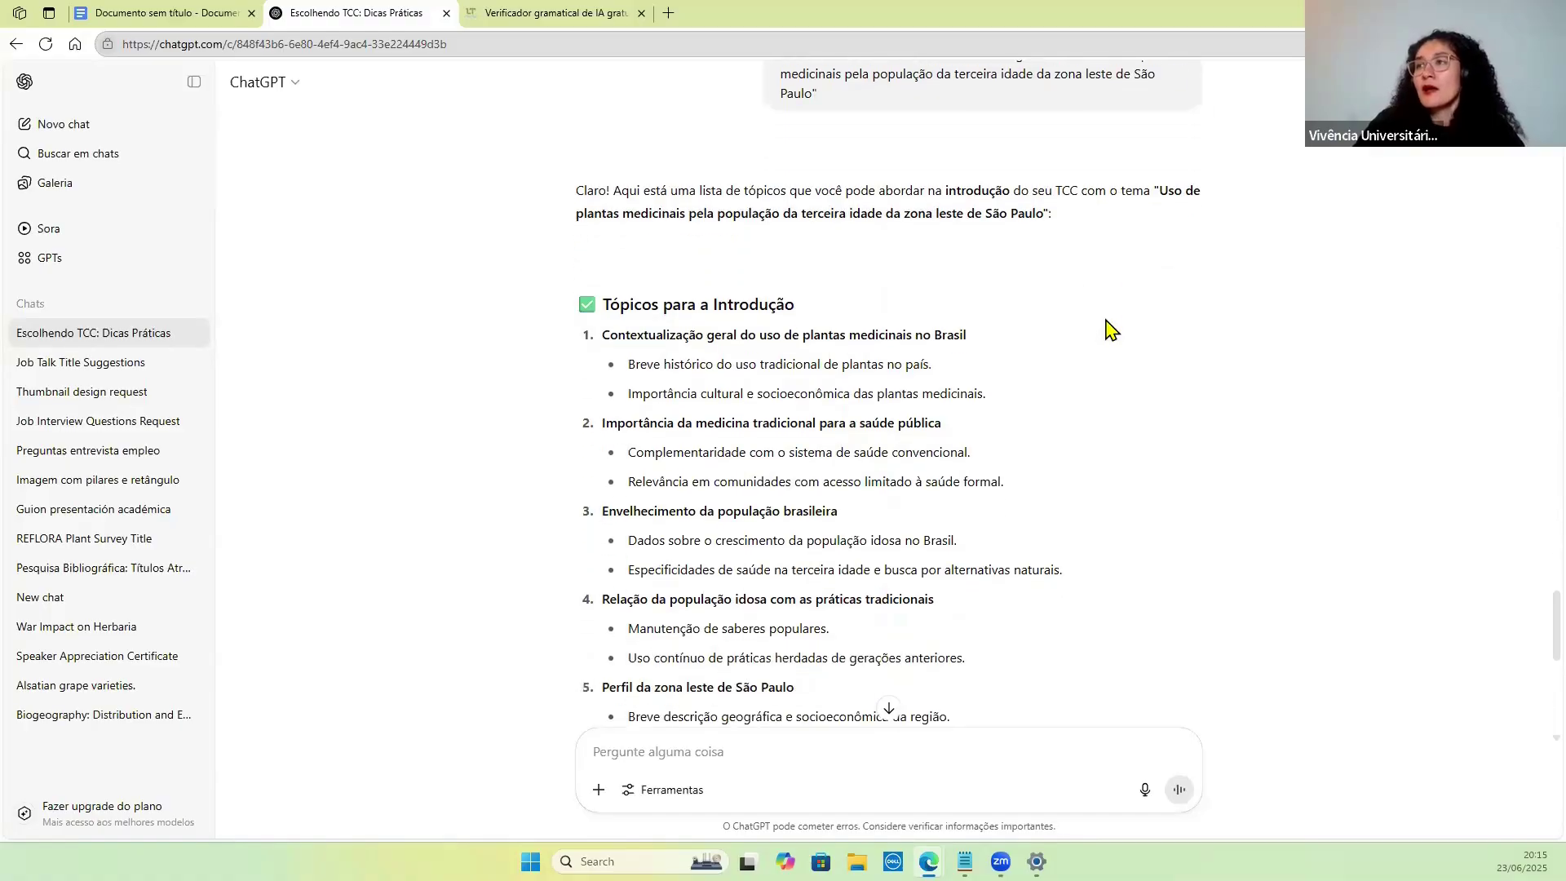
scroll(1112, 328, down, 1)
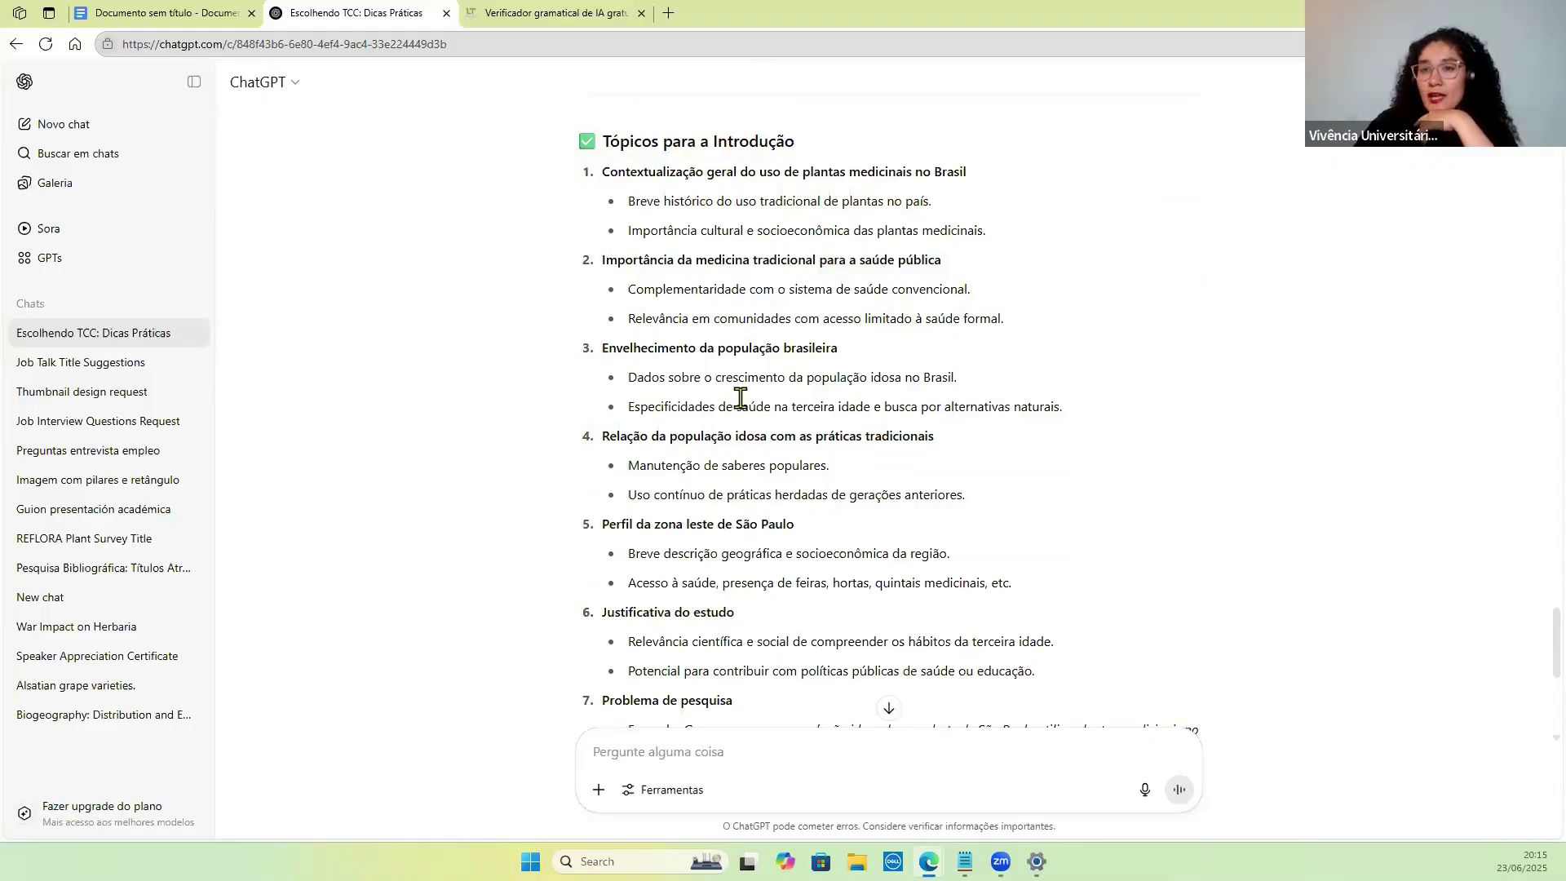
scroll(740, 398, down, 3)
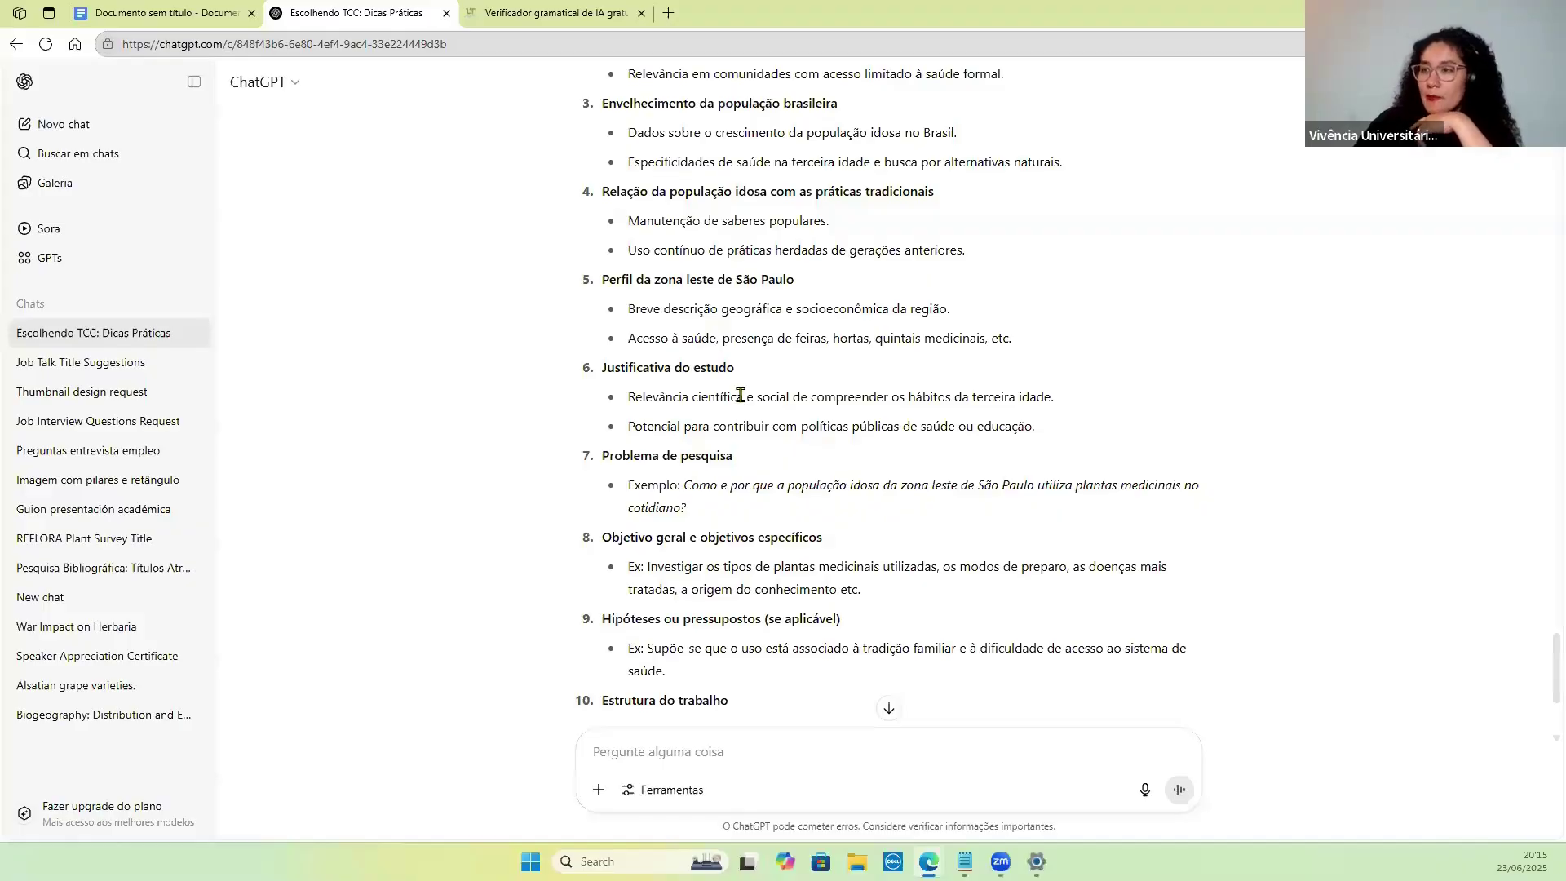
scroll(740, 395, down, 1)
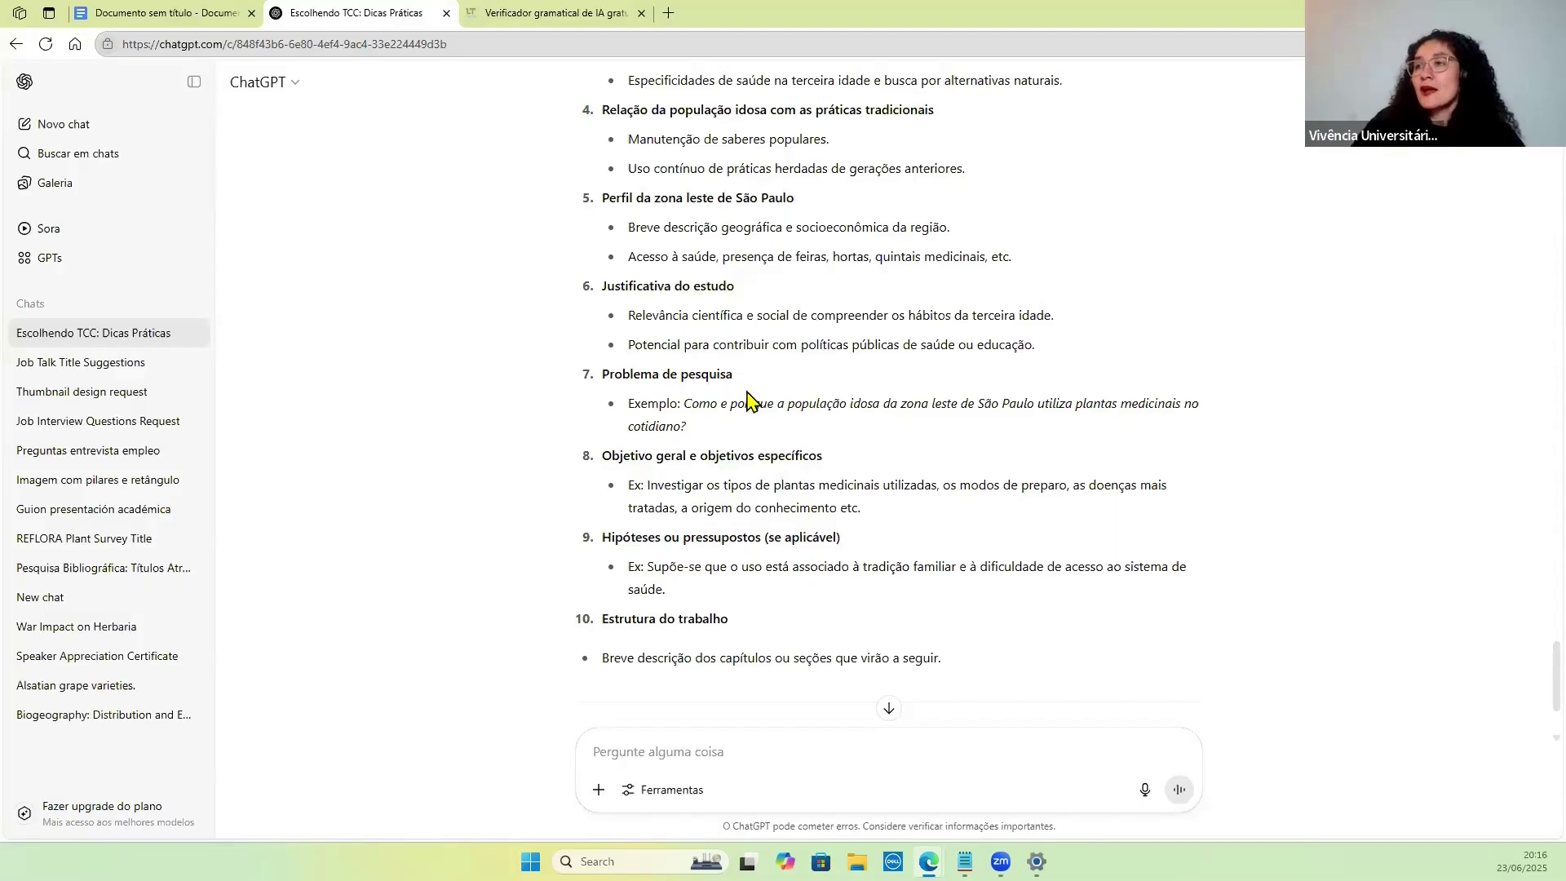
scroll(758, 407, down, 2)
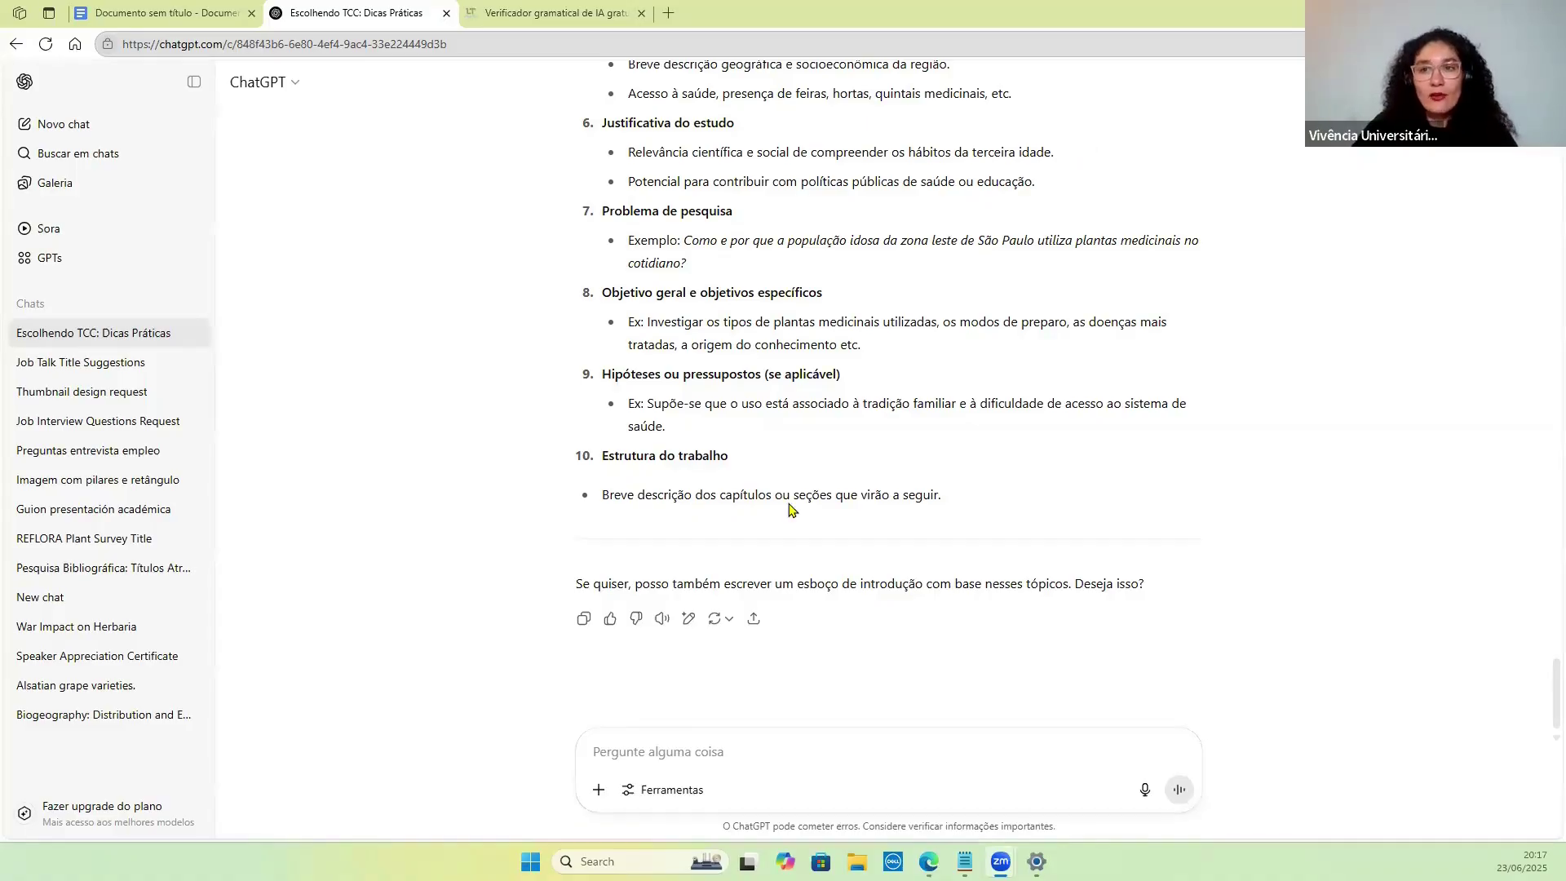
Copy topics 1 to 9 of the introduction list, from "Contextualização geral" through the "Hipóteses ou pressupostos" example, leaving out "Estrutura do trabalho".
scroll(783, 449, up, 7)
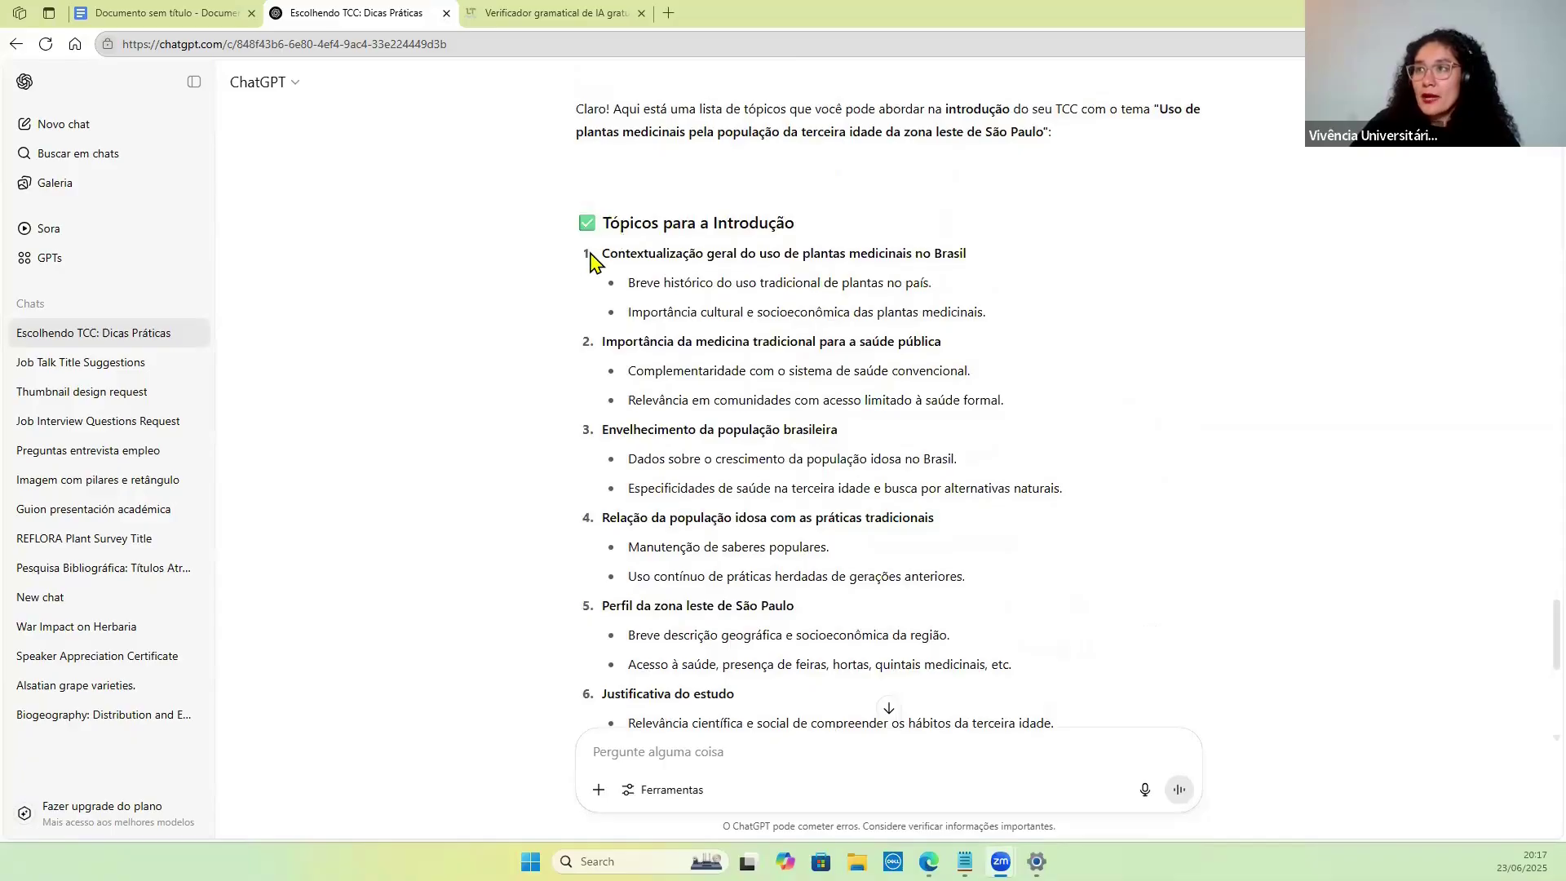
drag(605, 251, 972, 555)
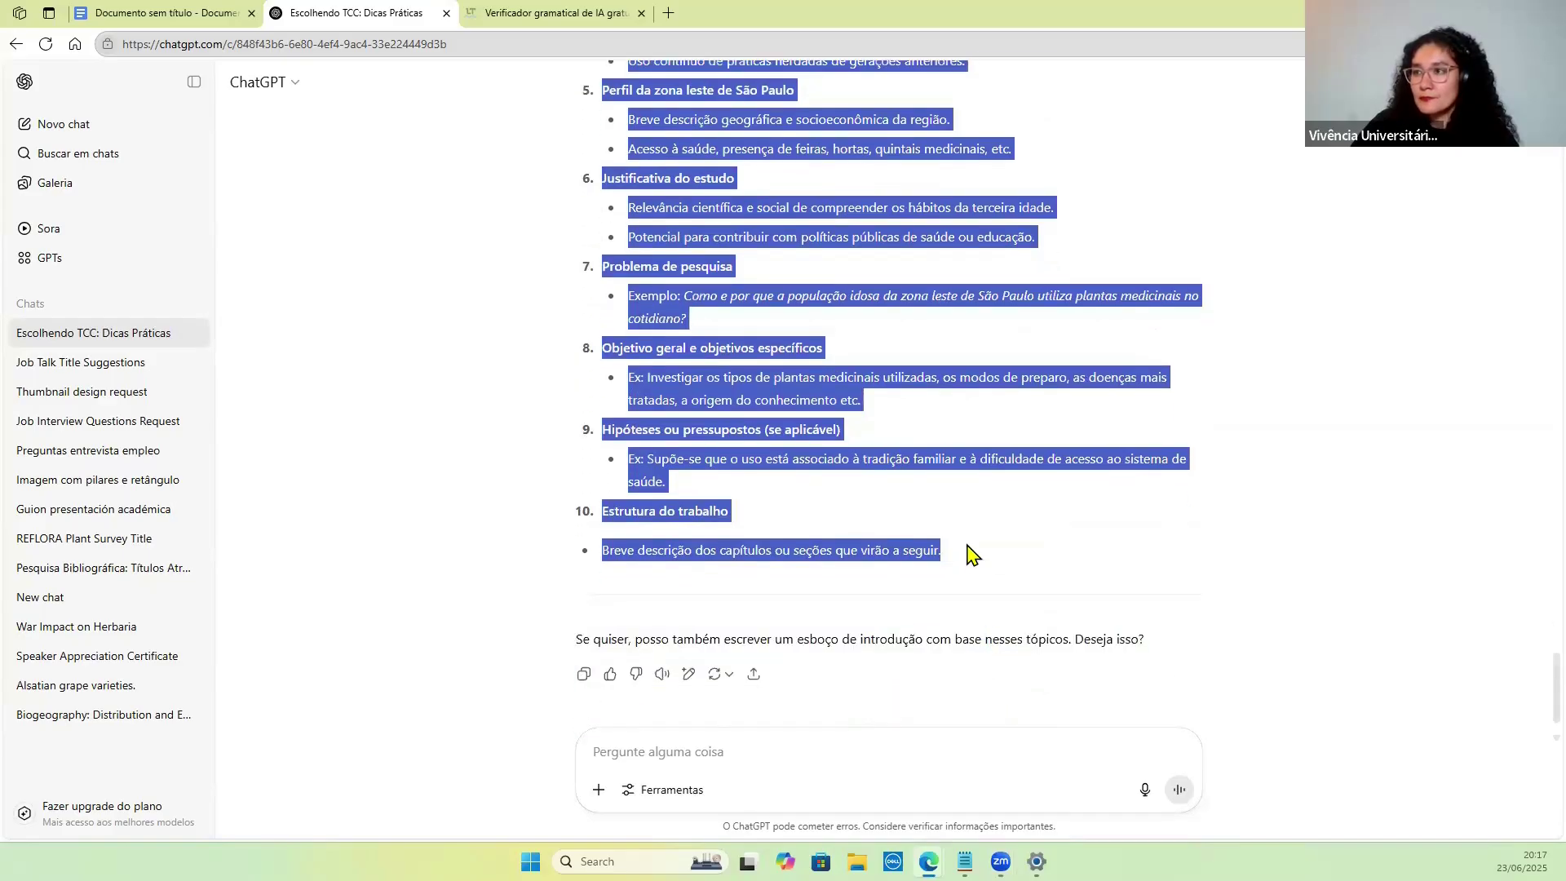
drag(967, 546, 975, 485)
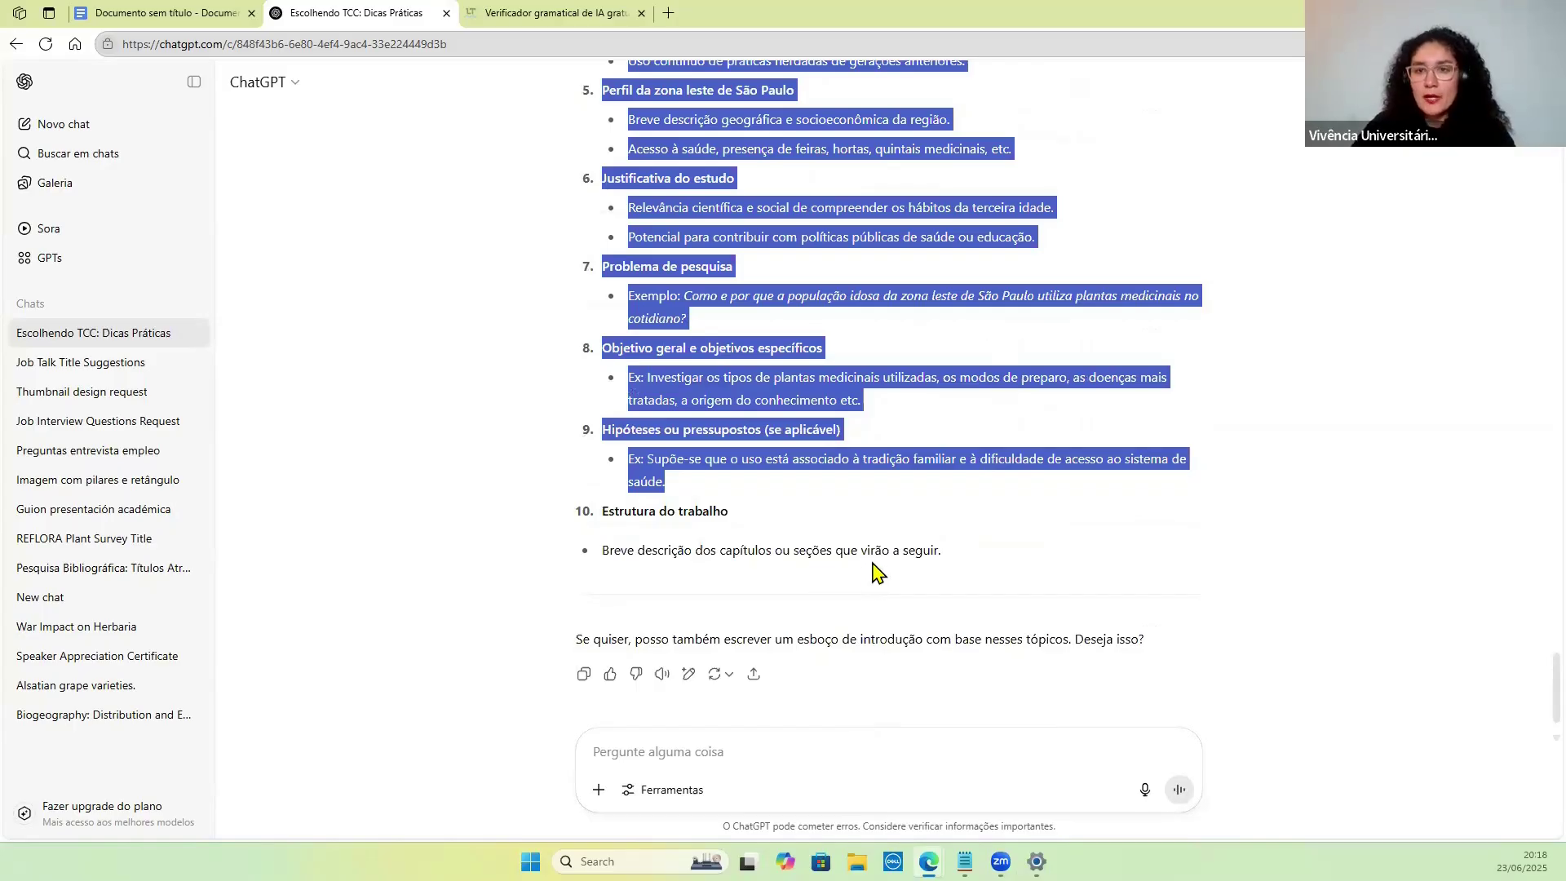
Switch back to the Google Docs document and add the line "Introdução" below the theme, followed by a new line.
click(168, 14)
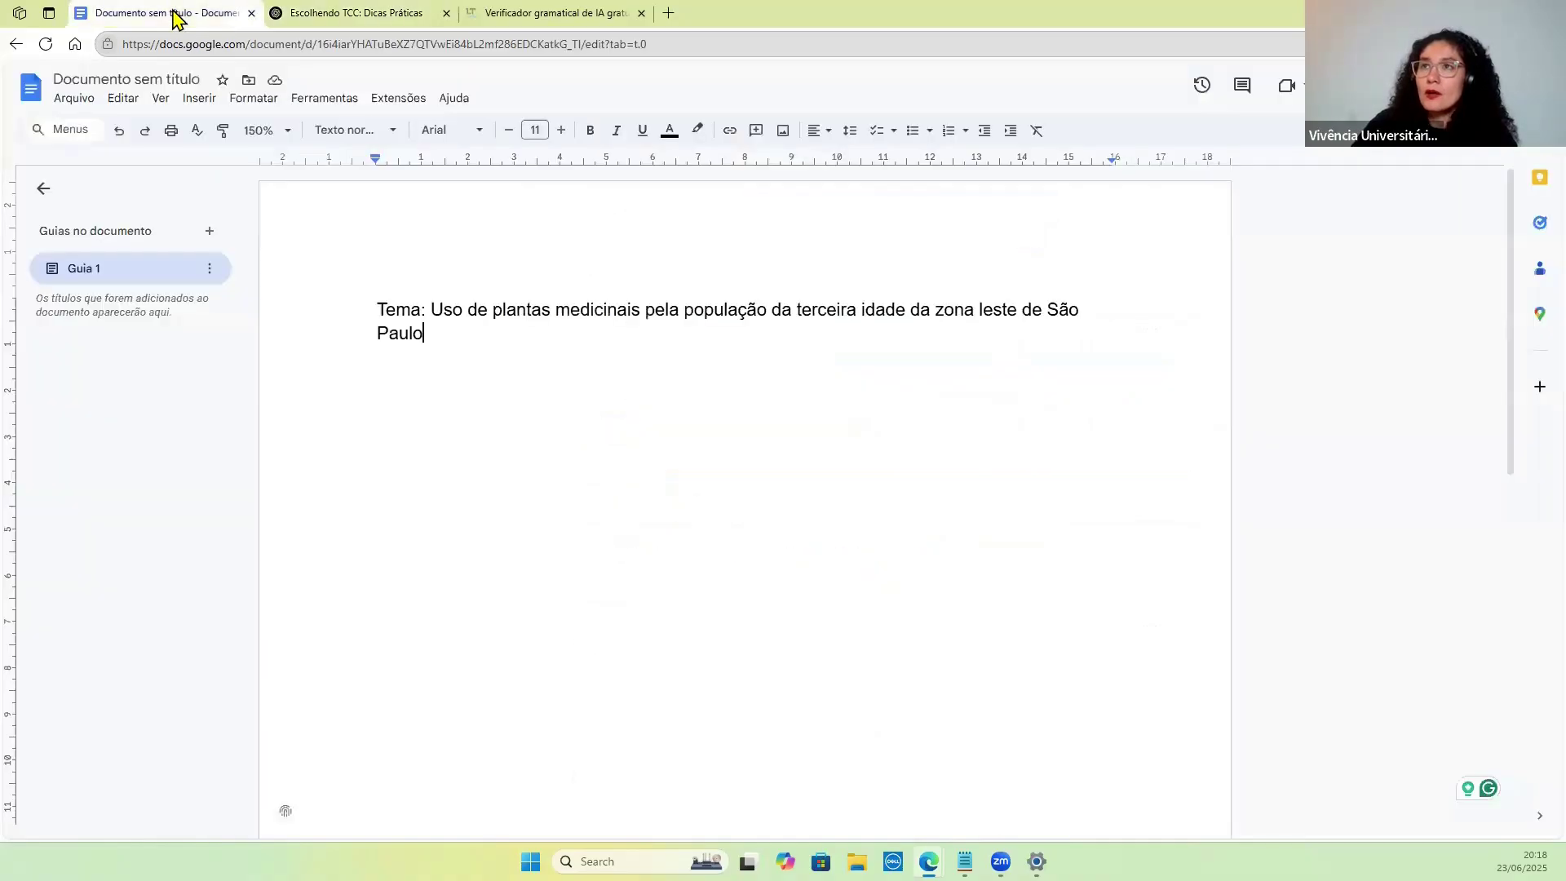
key(Return)
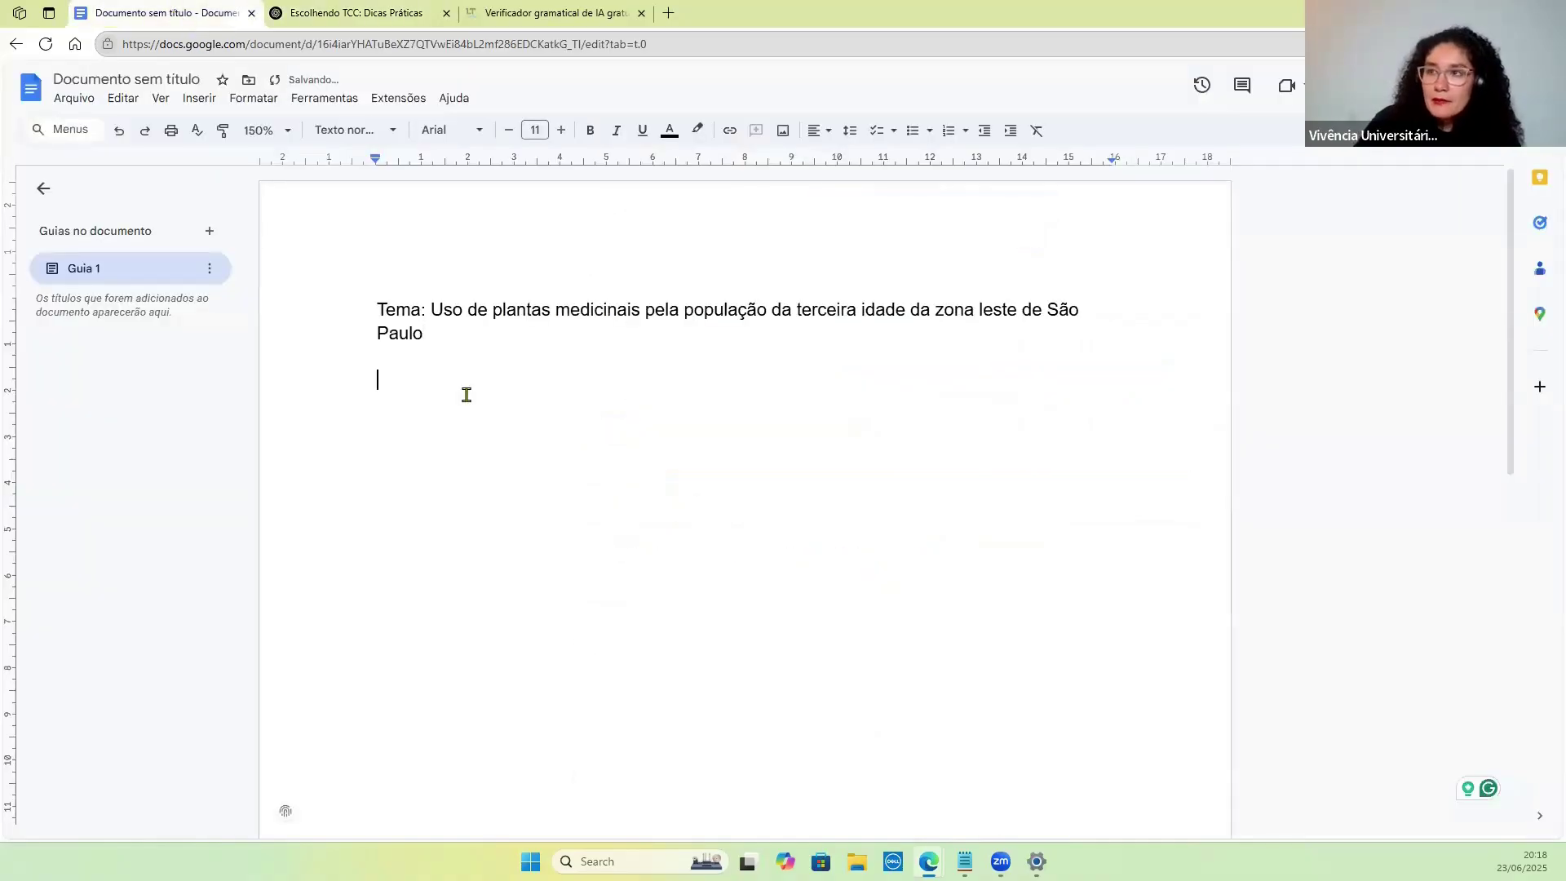
text(Introdu'c)
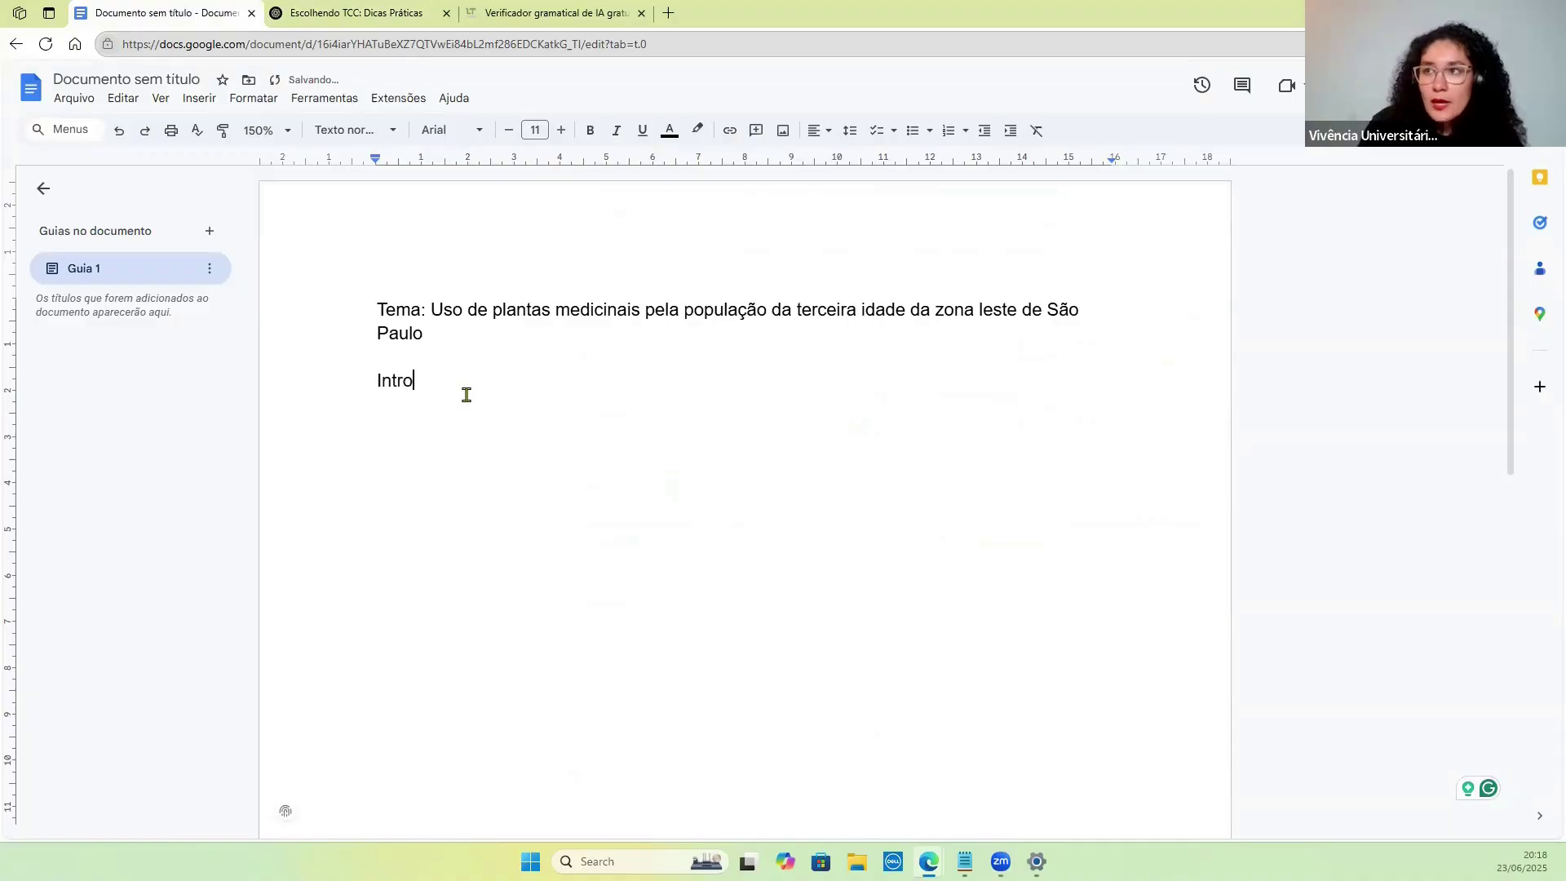
key(BackSpace)
key(BackSpace)
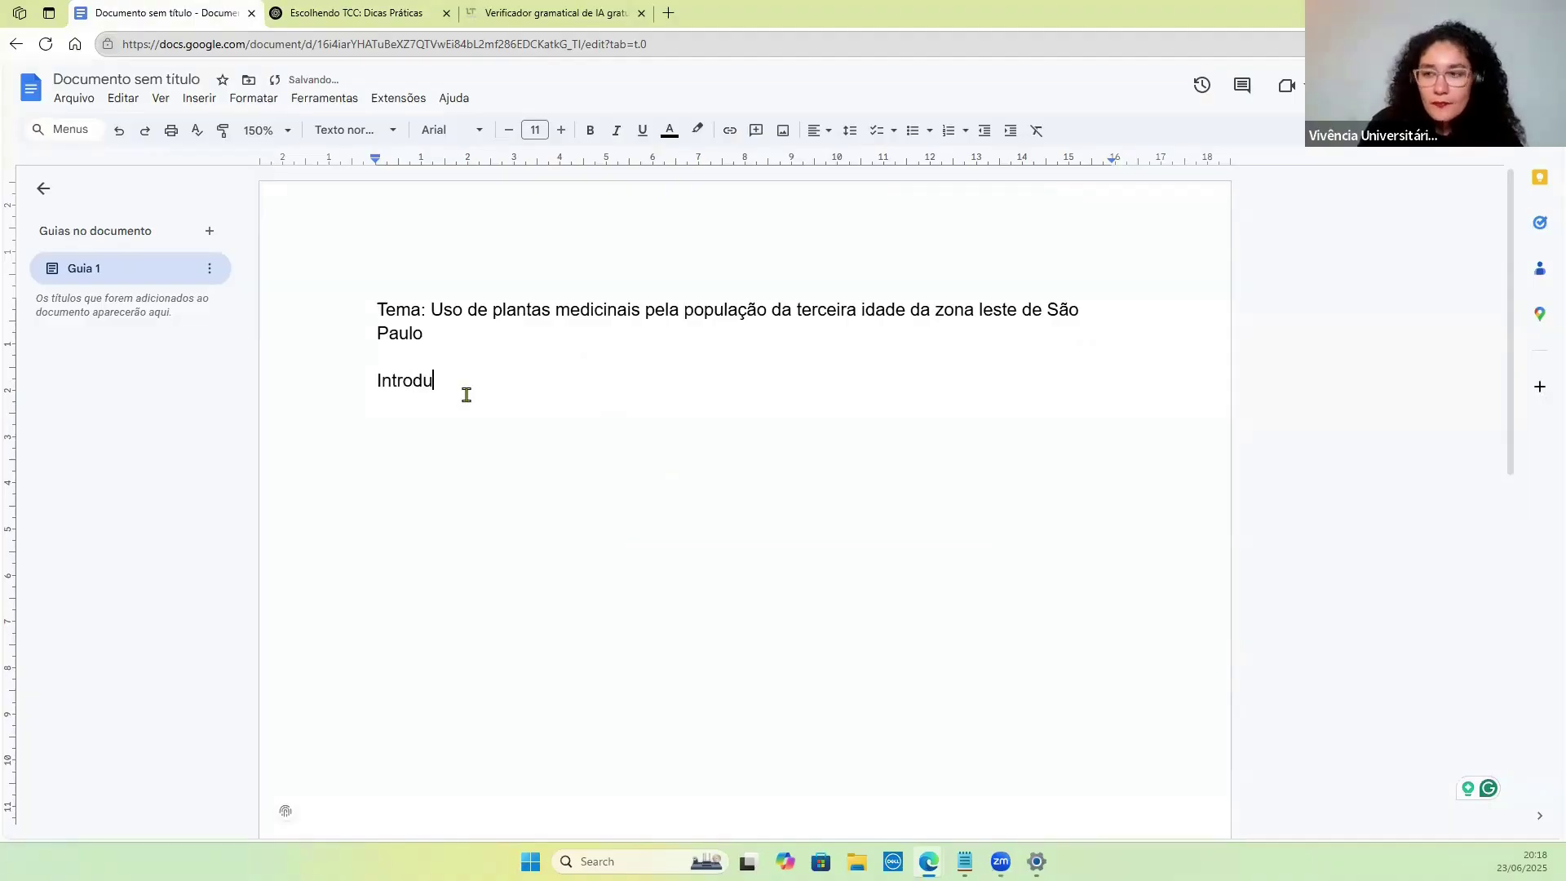
text(ção)
key(Return)
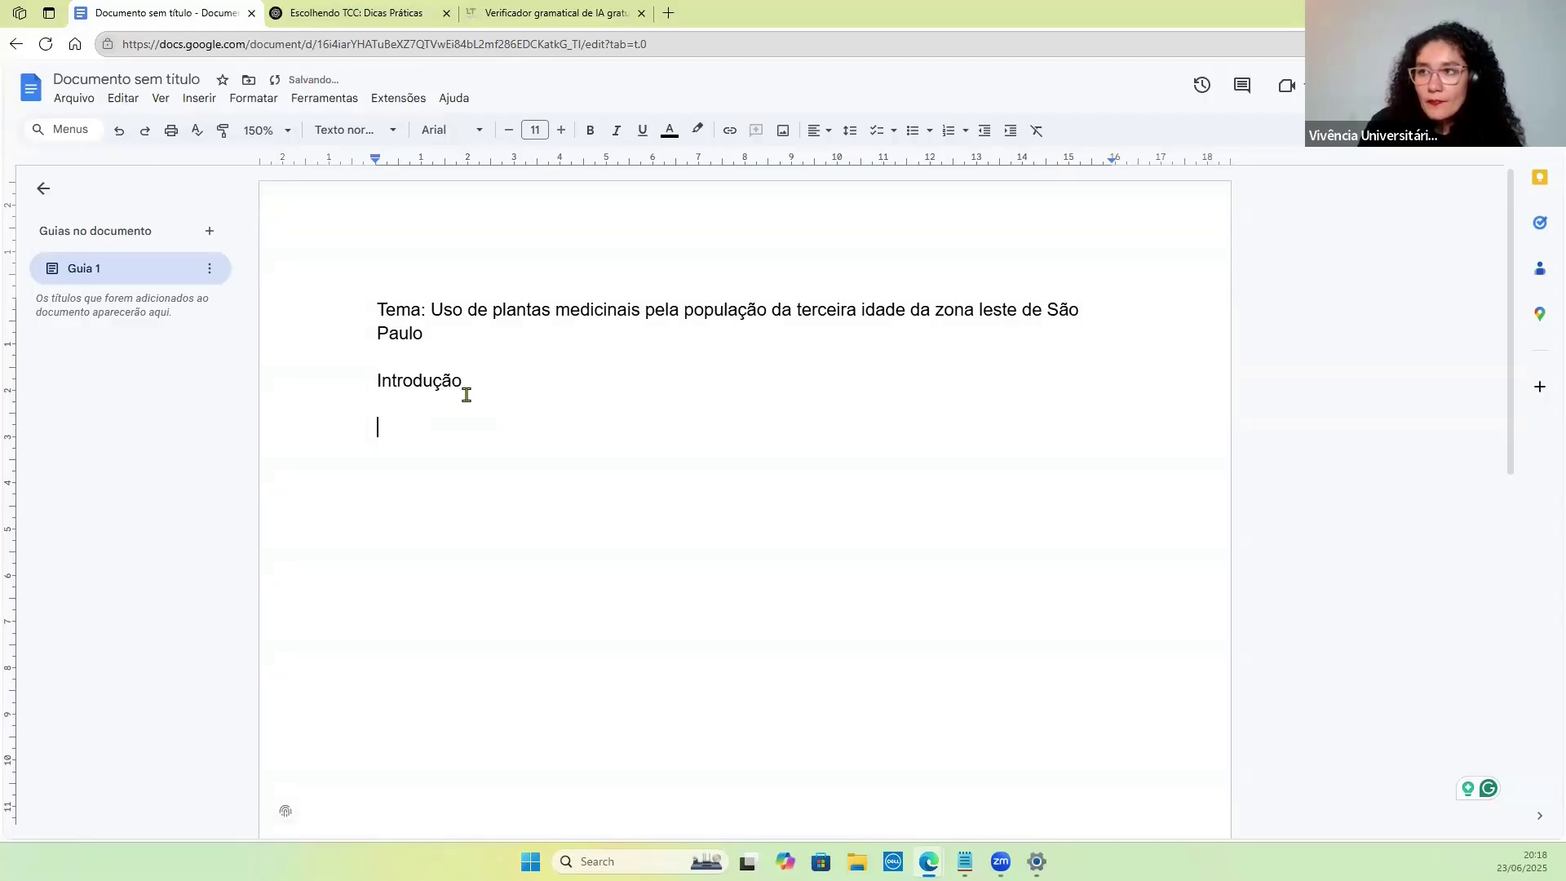
Paste the copied introduction topics below the "Introdução" line.
key(ctrl+v)
scroll(378, 549, up, 5)
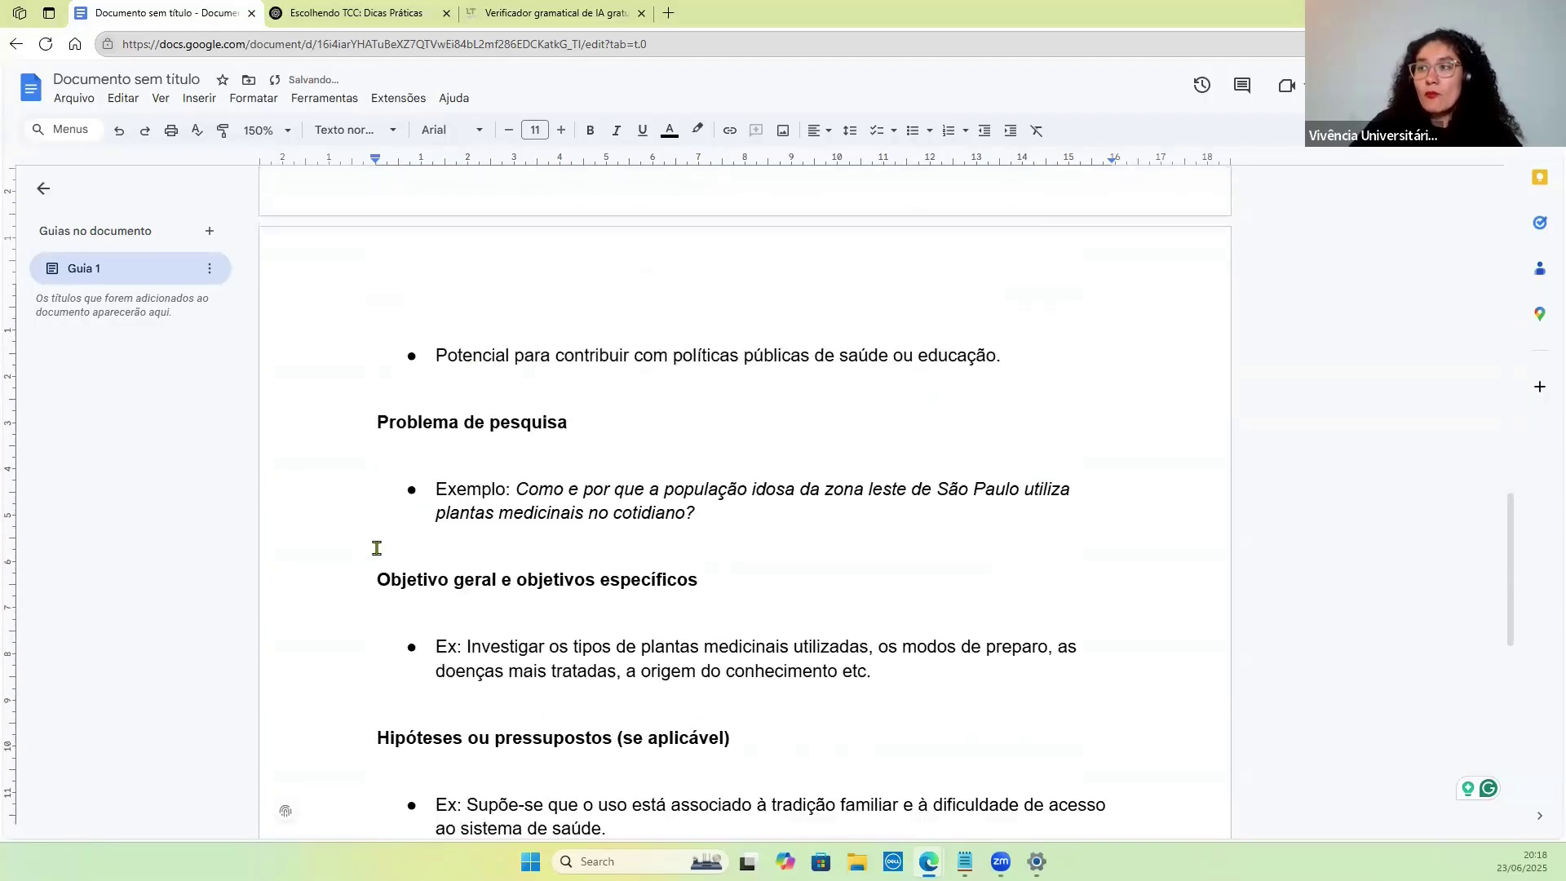
scroll(379, 548, up, 9)
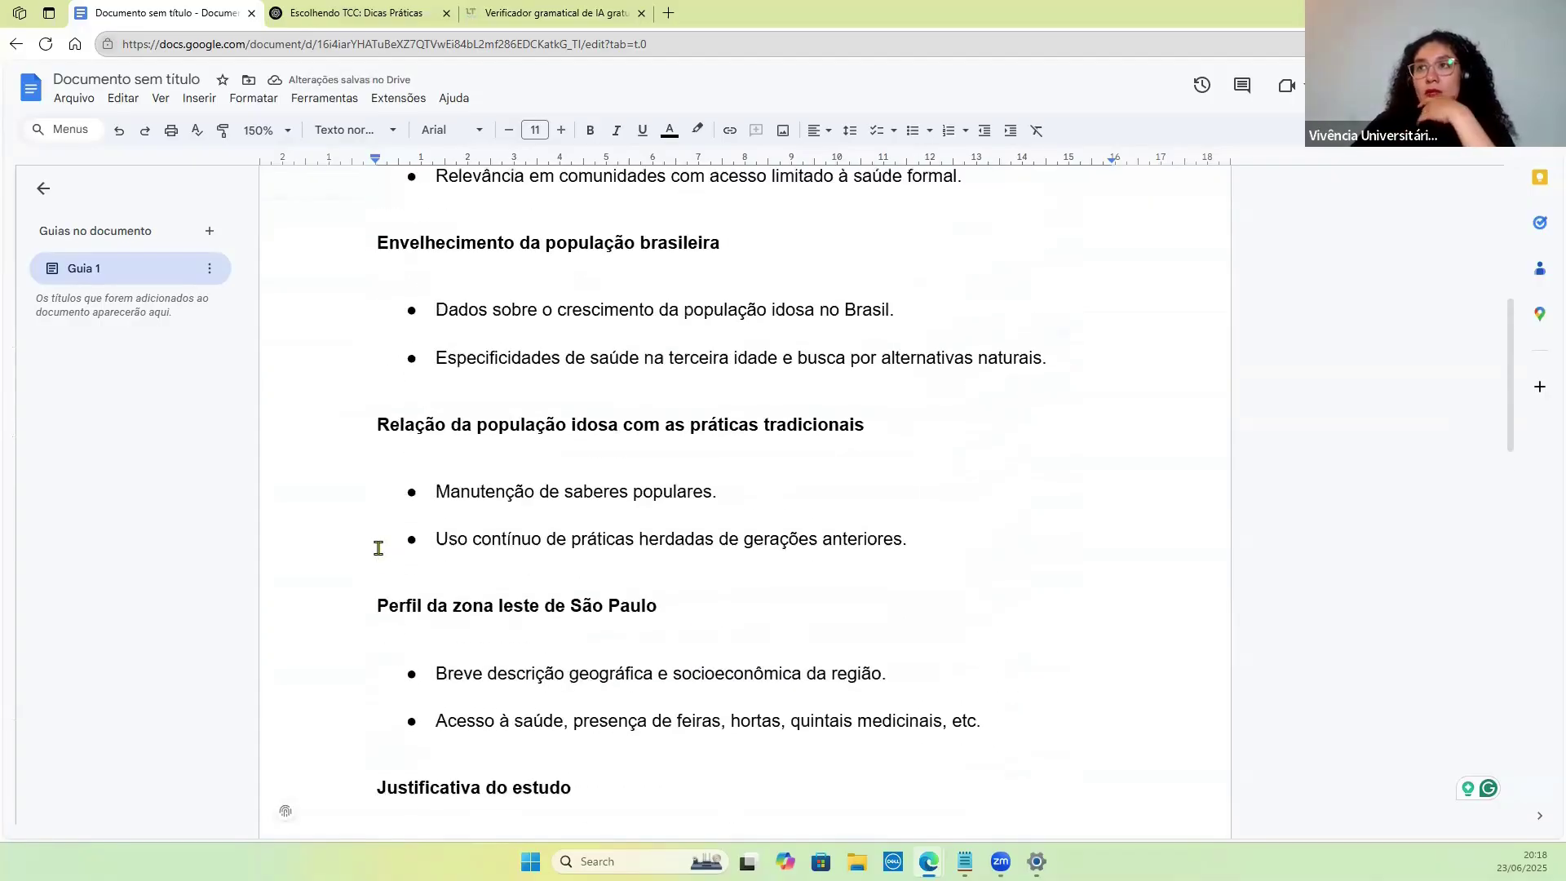
scroll(378, 548, up, 2)
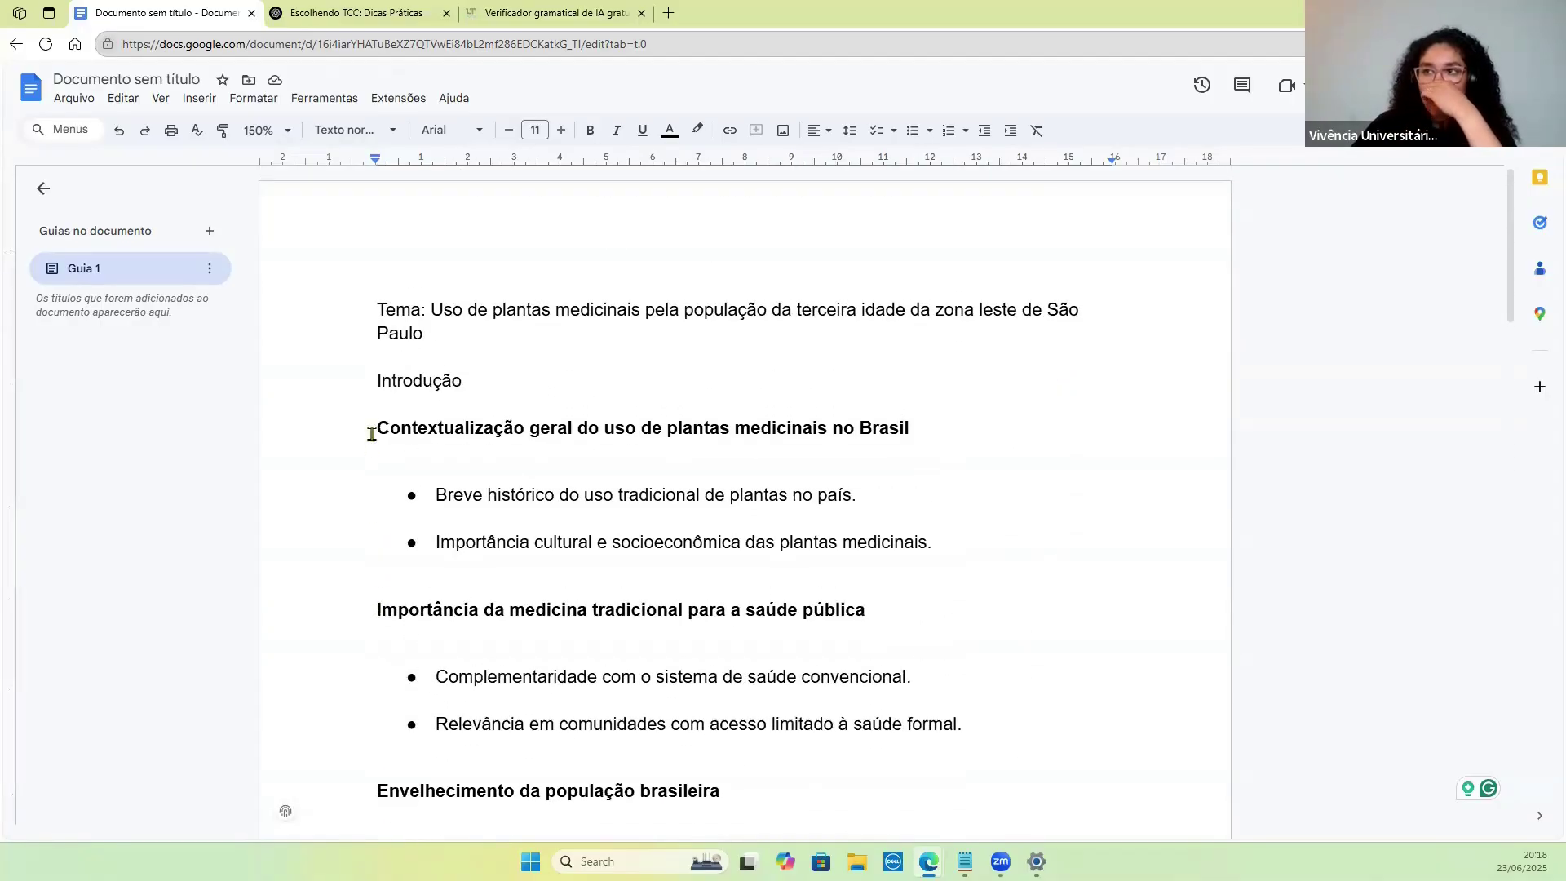
Insert the bold label "Paragráfos 1:" and an empty line above the heading "Contextualização geral do uso de plantas medicinais no Brasil".
click(406, 462)
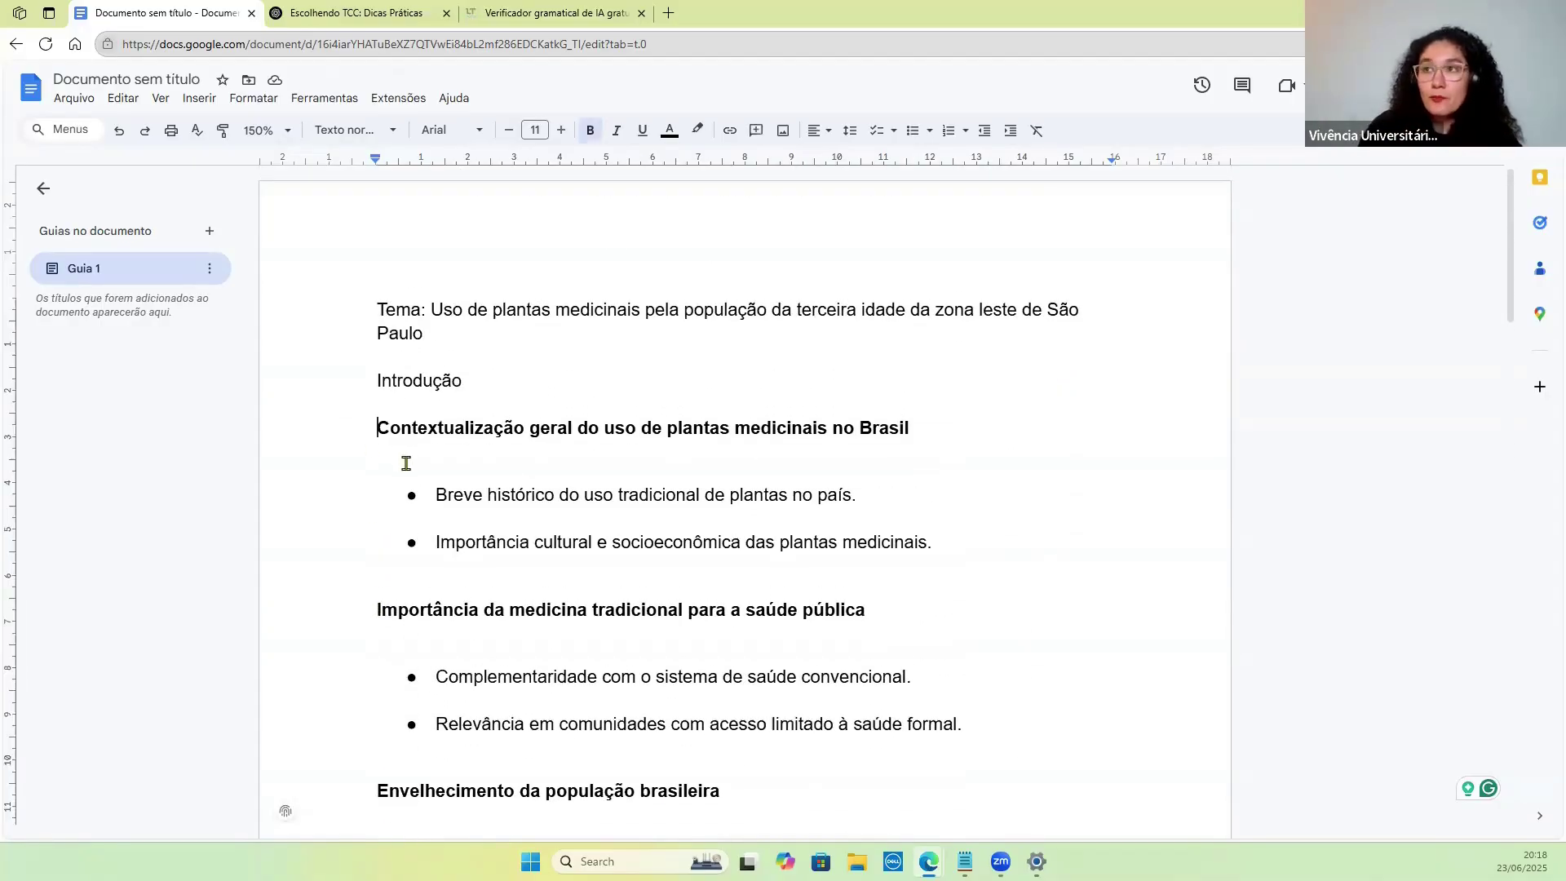
key(Return)
key(Up)
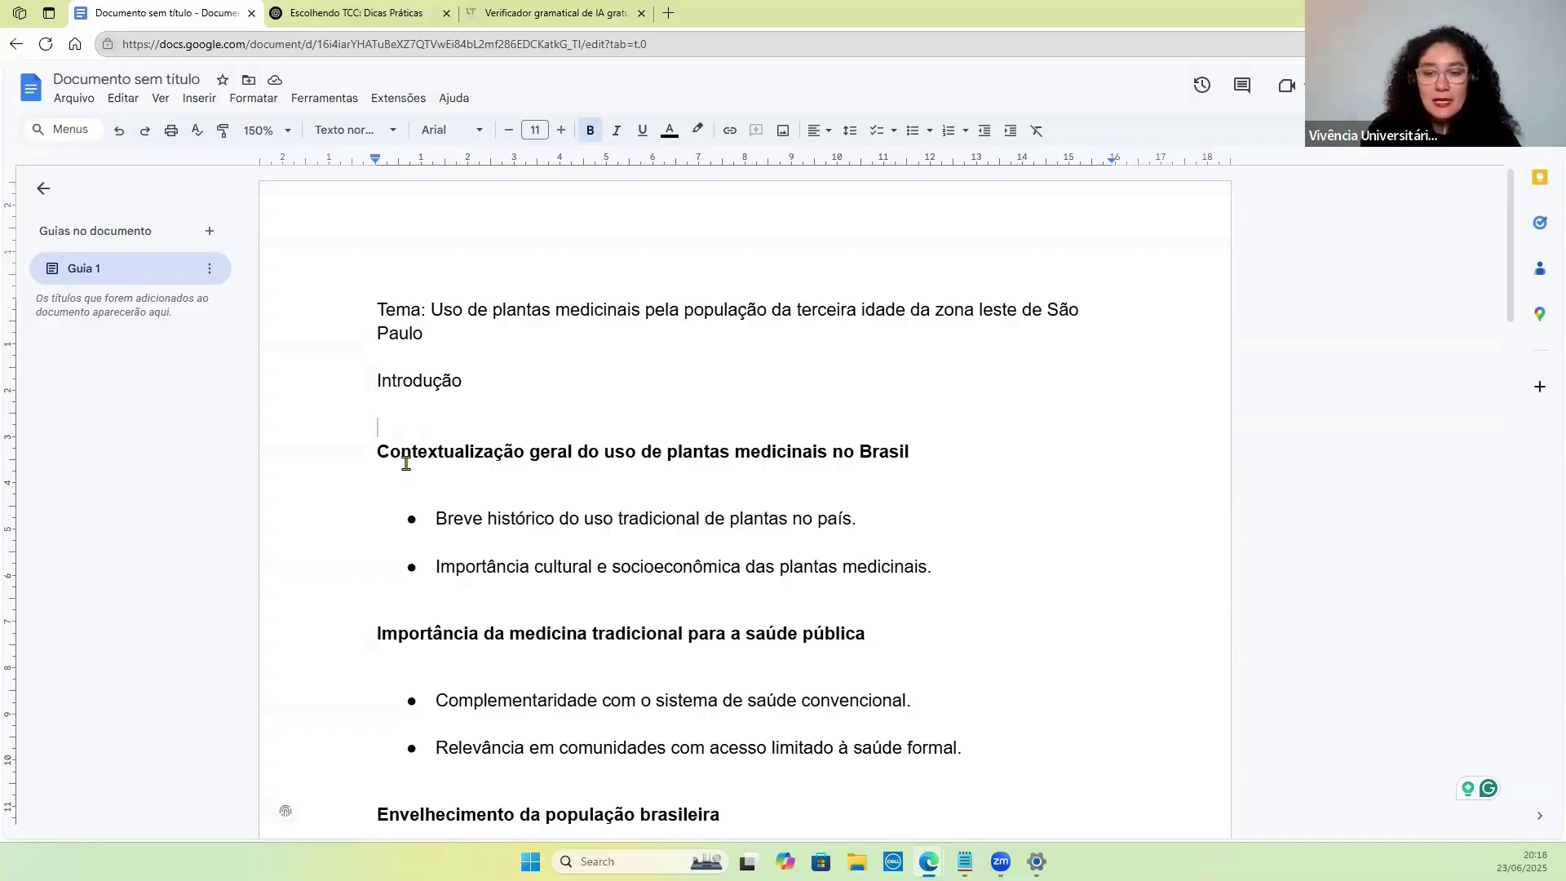
text(Par)
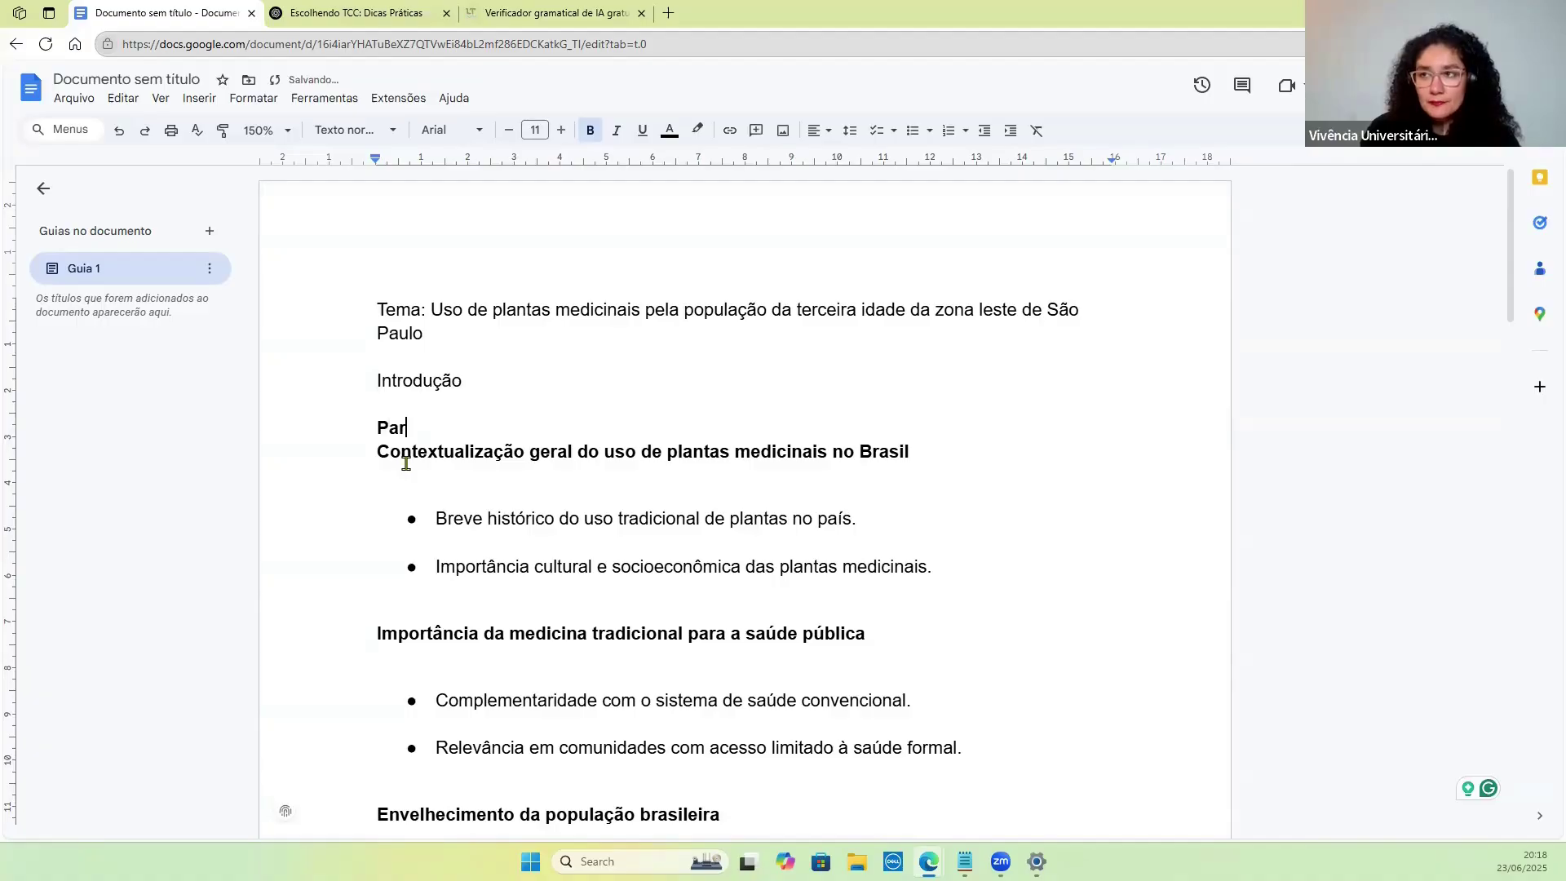
text(agráfi)
key(BackSpace)
text(os)
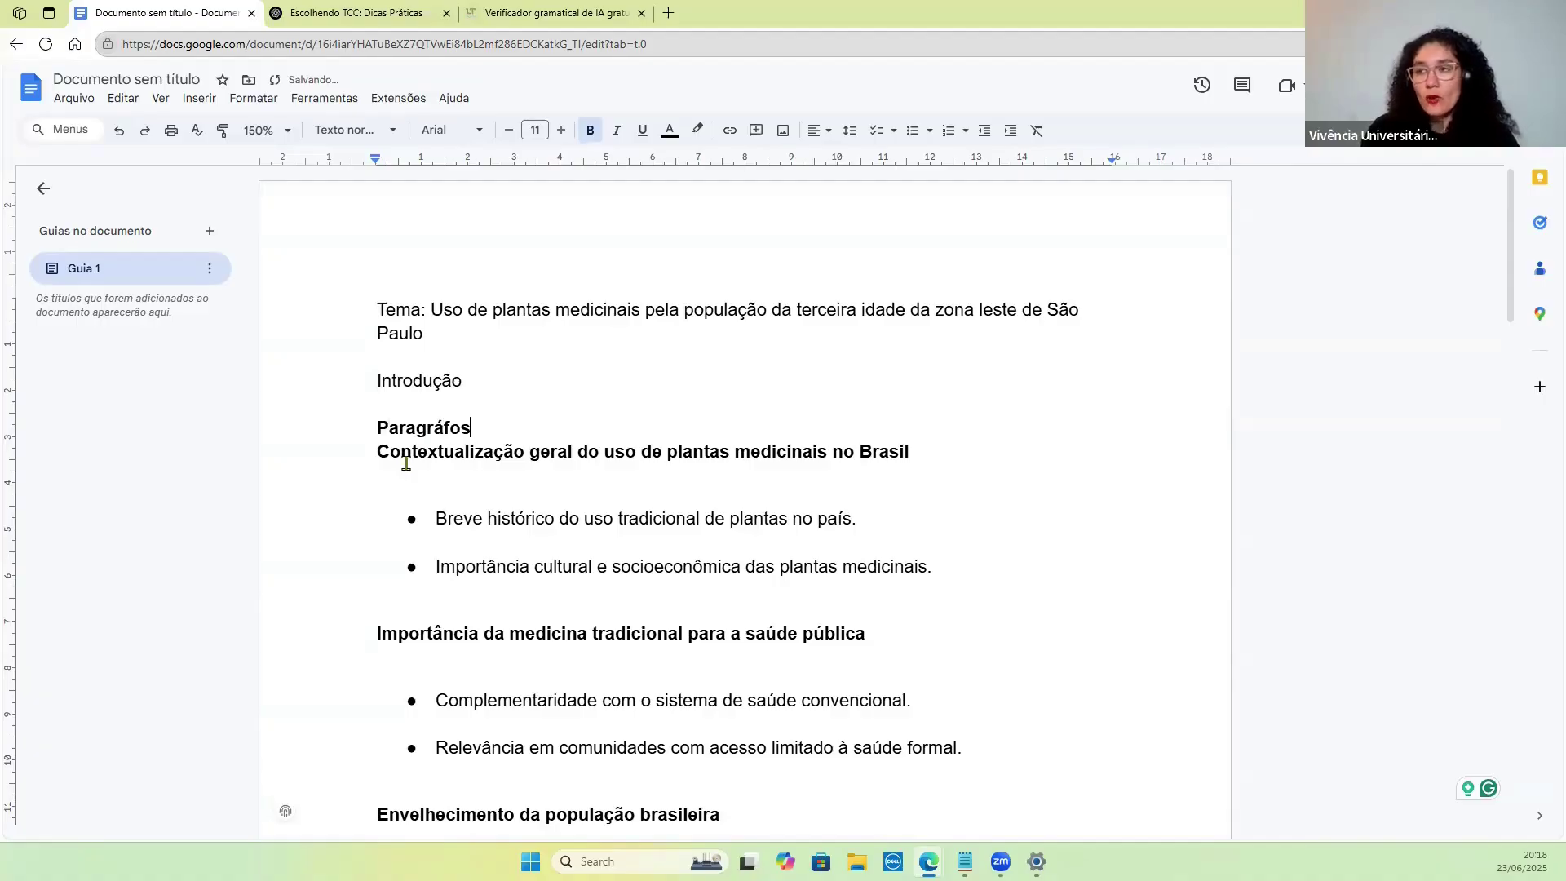
text( 1:)
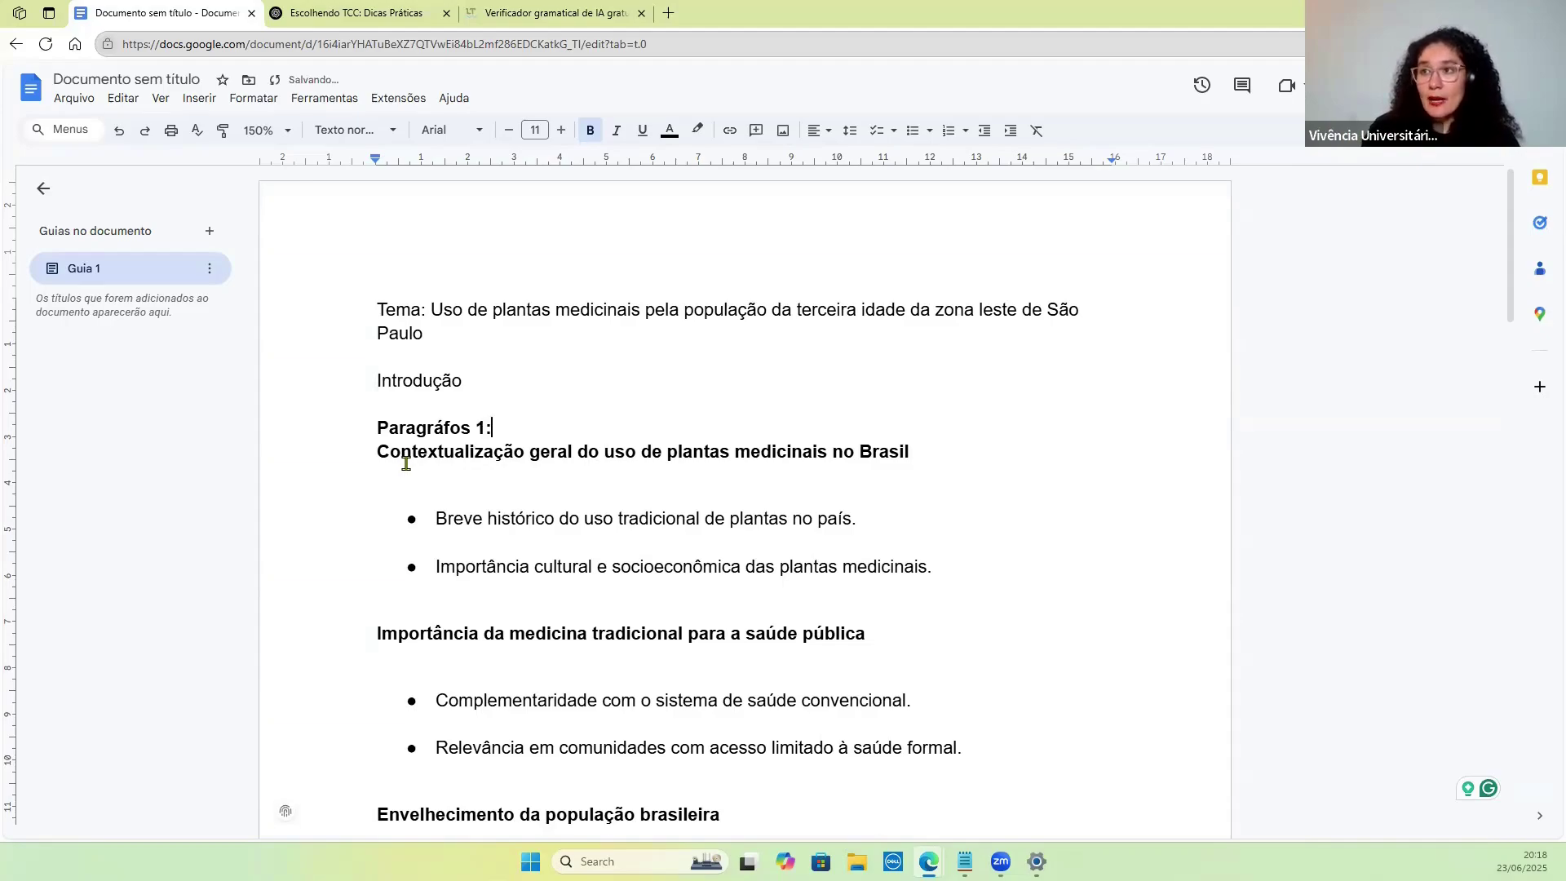
key(Return)
key(Return)
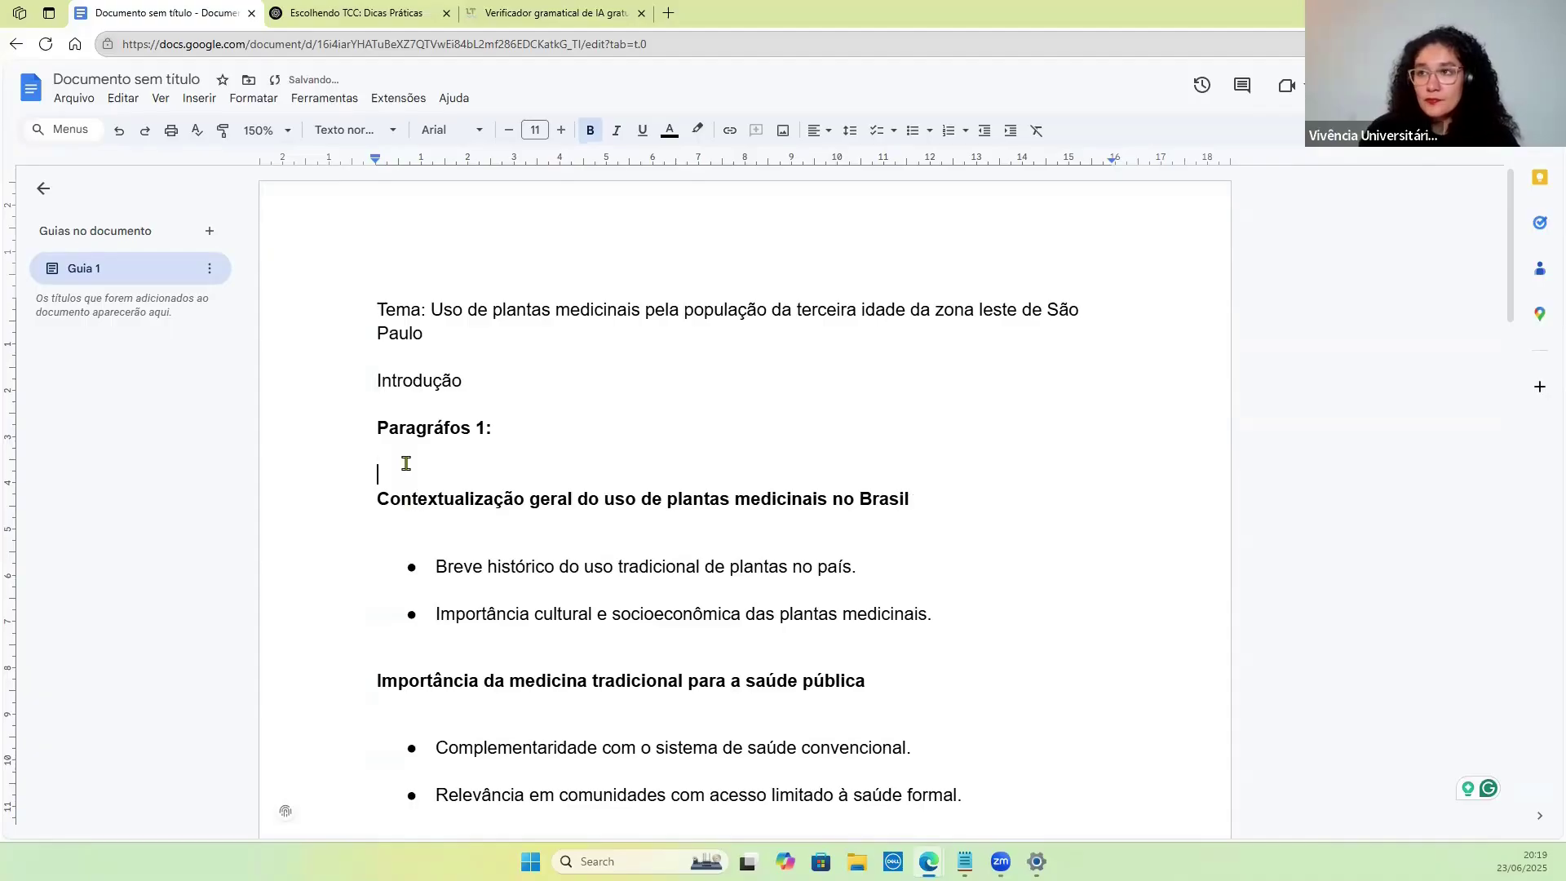
key(BackSpace)
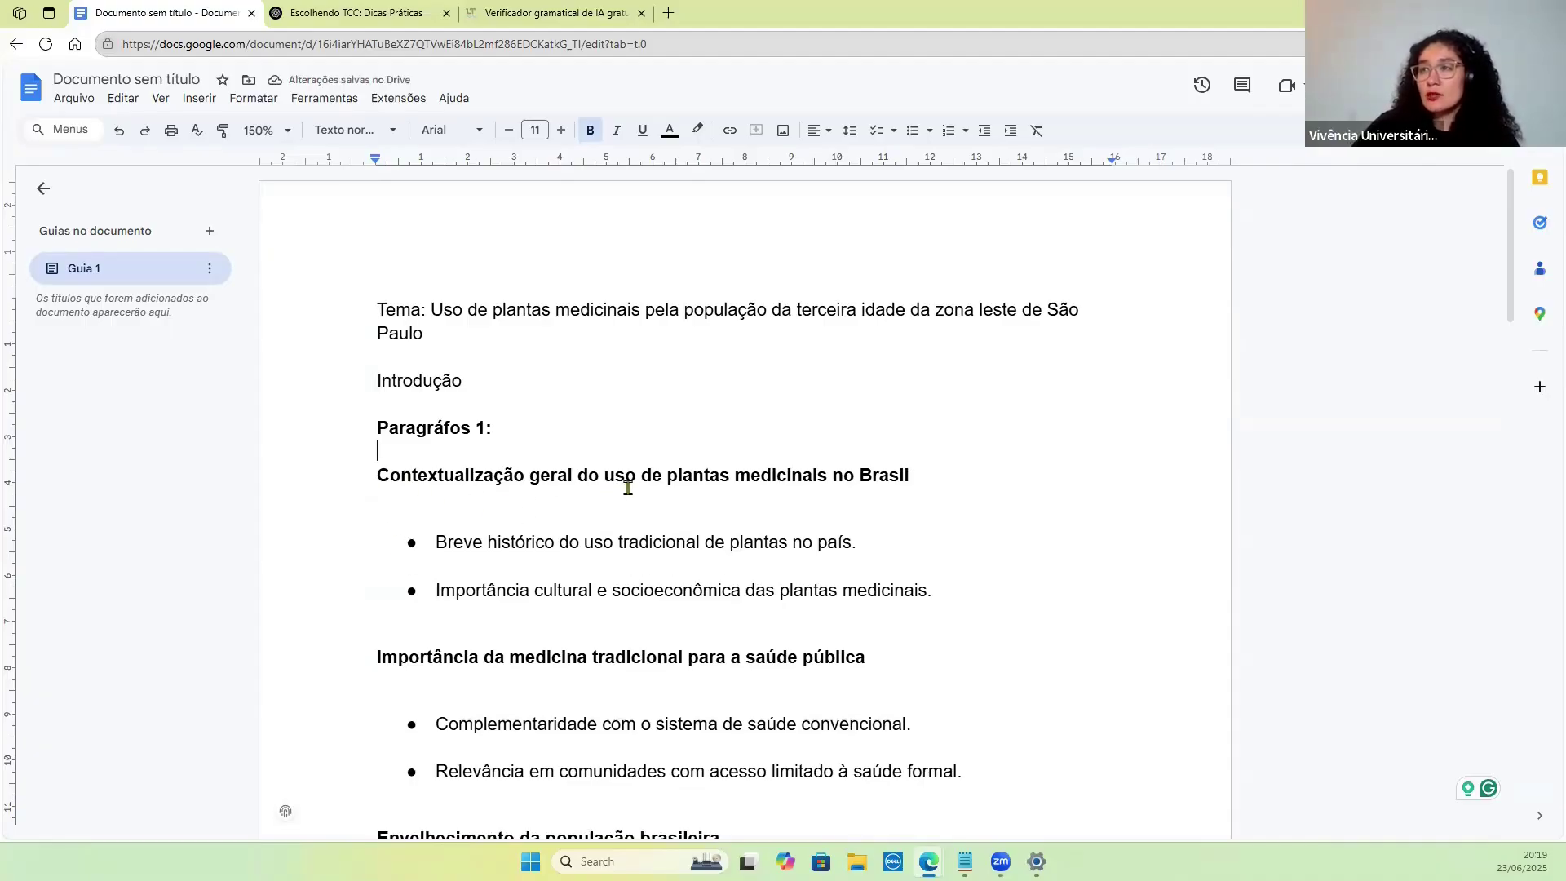
Add the label "Paragráfo 2:" after the first topic's bullets, above "Importância da medicina tradicional para a saúde pública".
scroll(638, 483, down, 1)
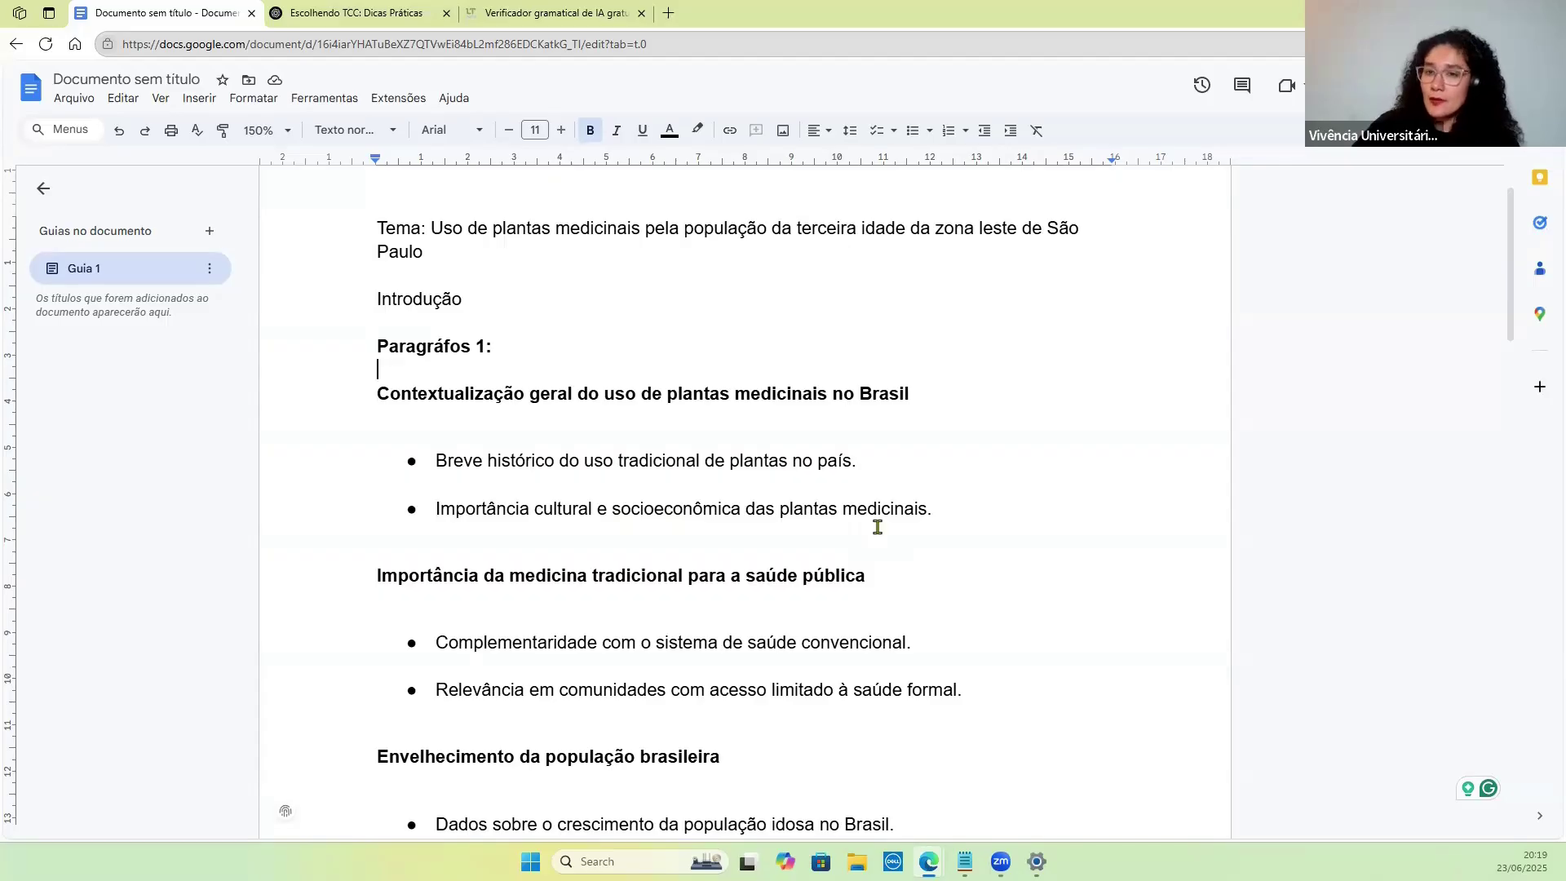
scroll(877, 527, down, 2)
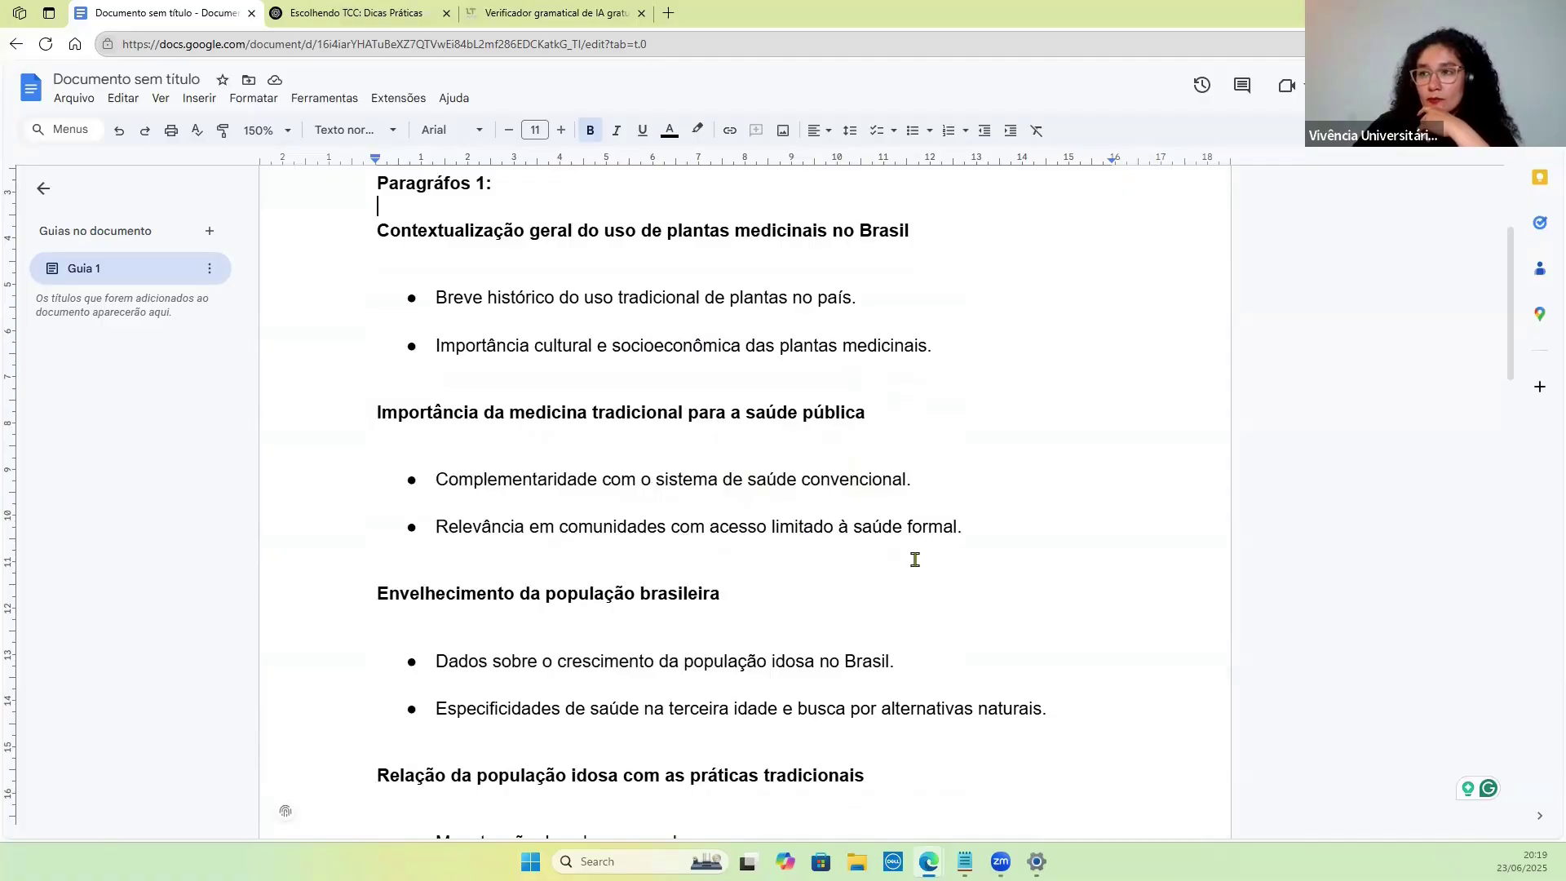
double_click(967, 355)
click(961, 351)
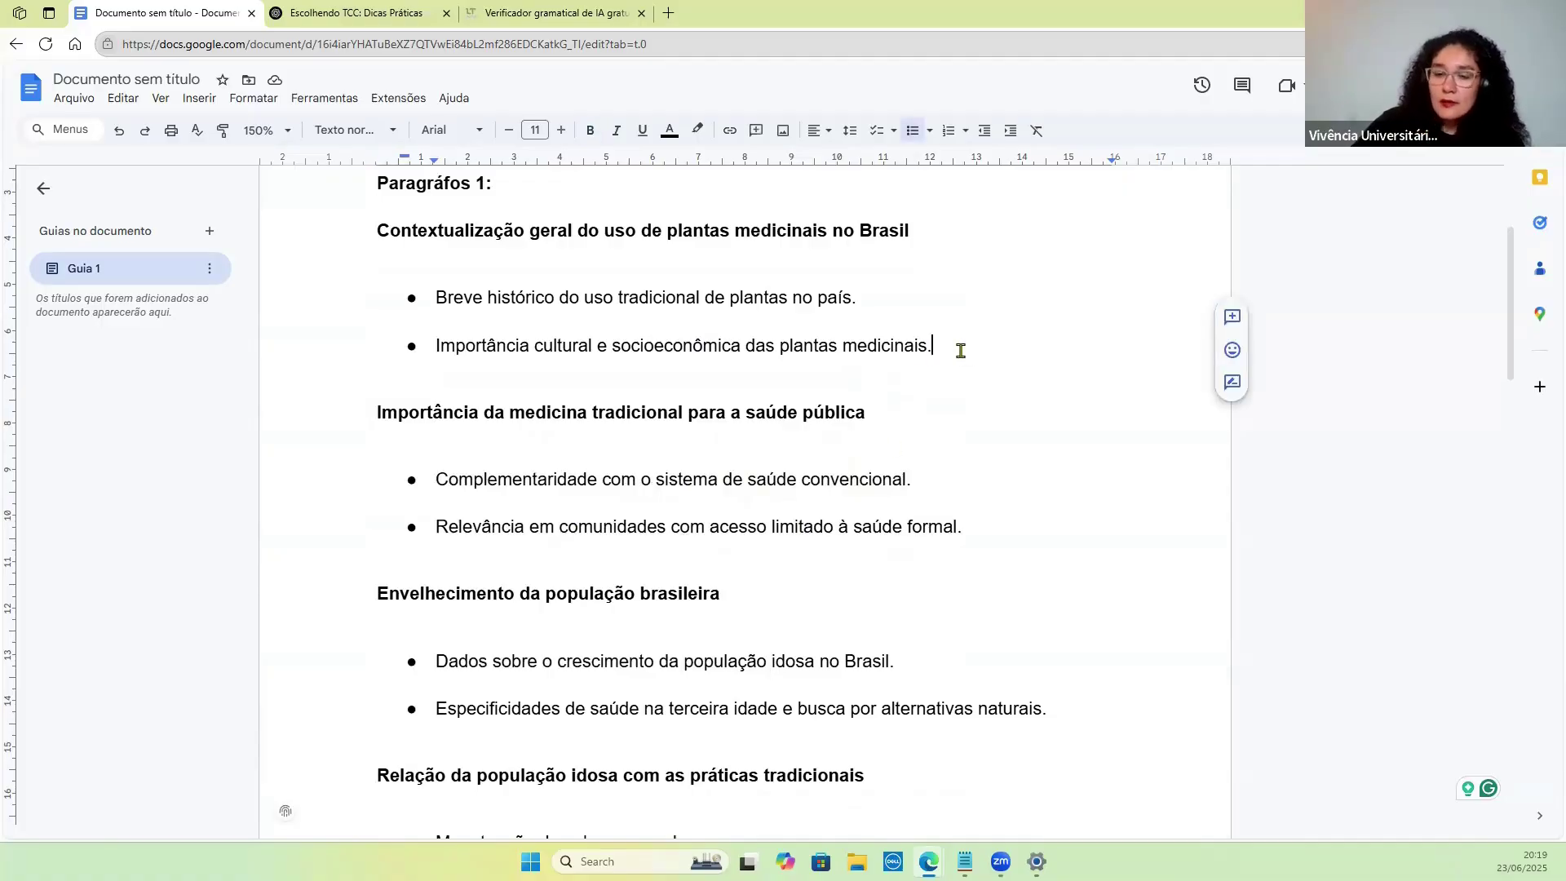
key(Return)
key(Return)
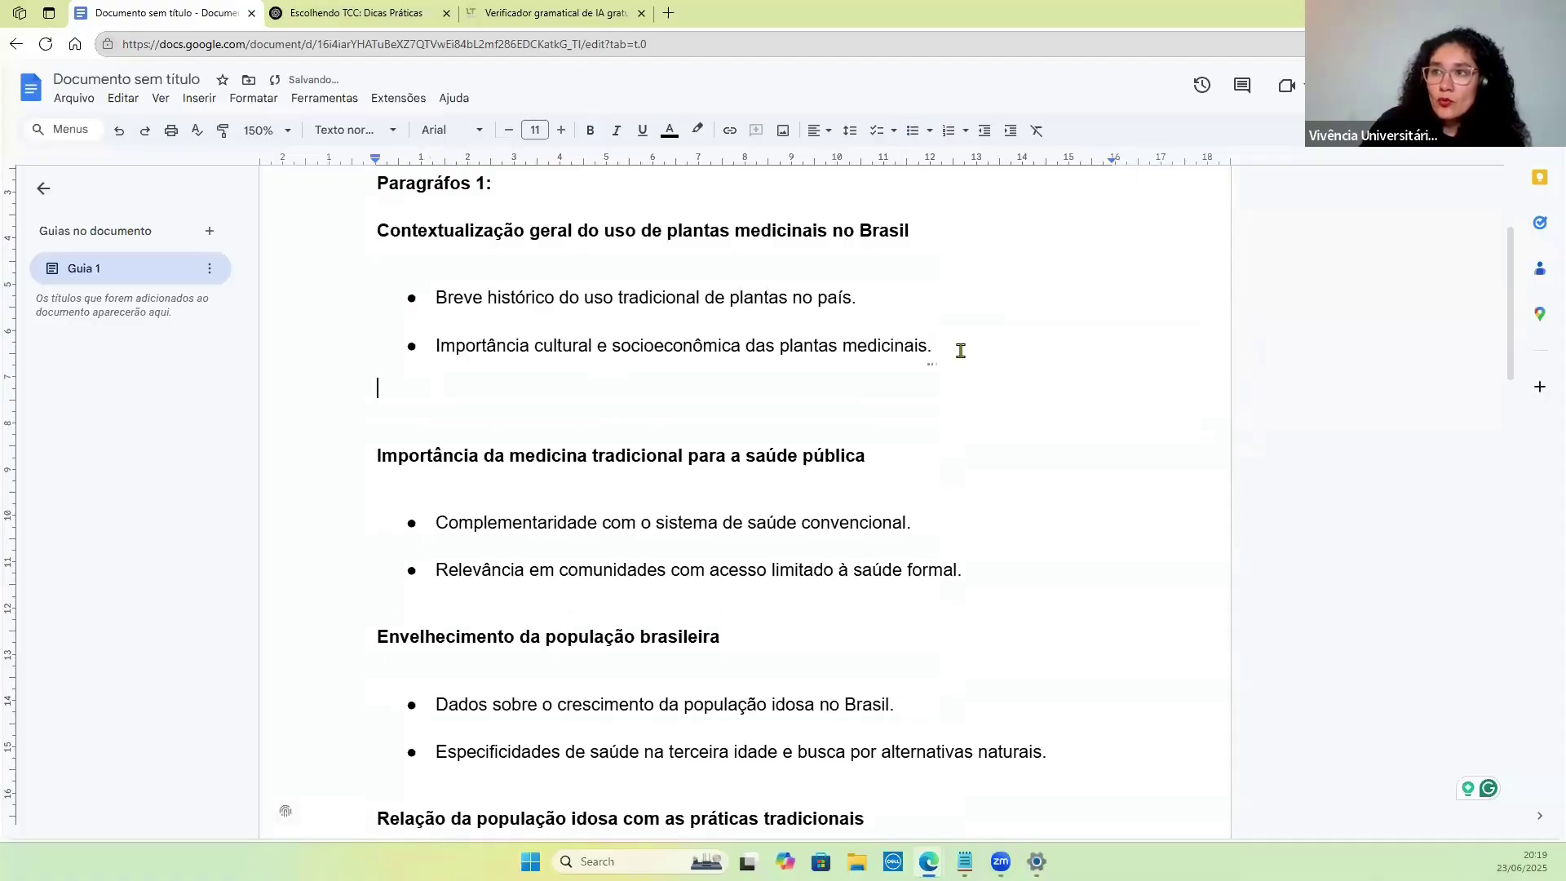
key(Return)
text(P)
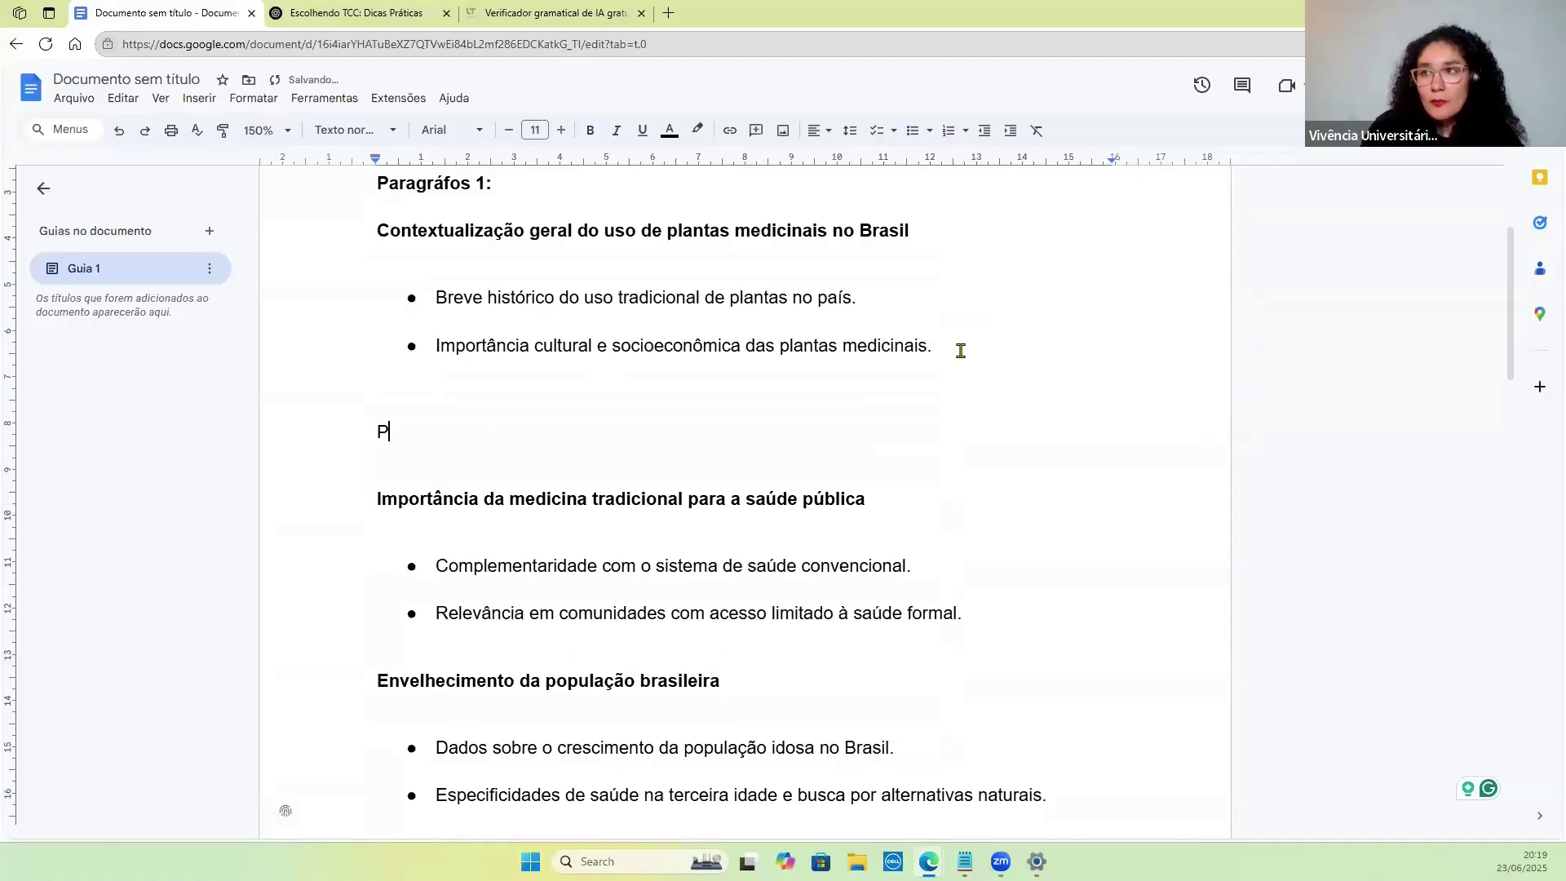
text(arag)
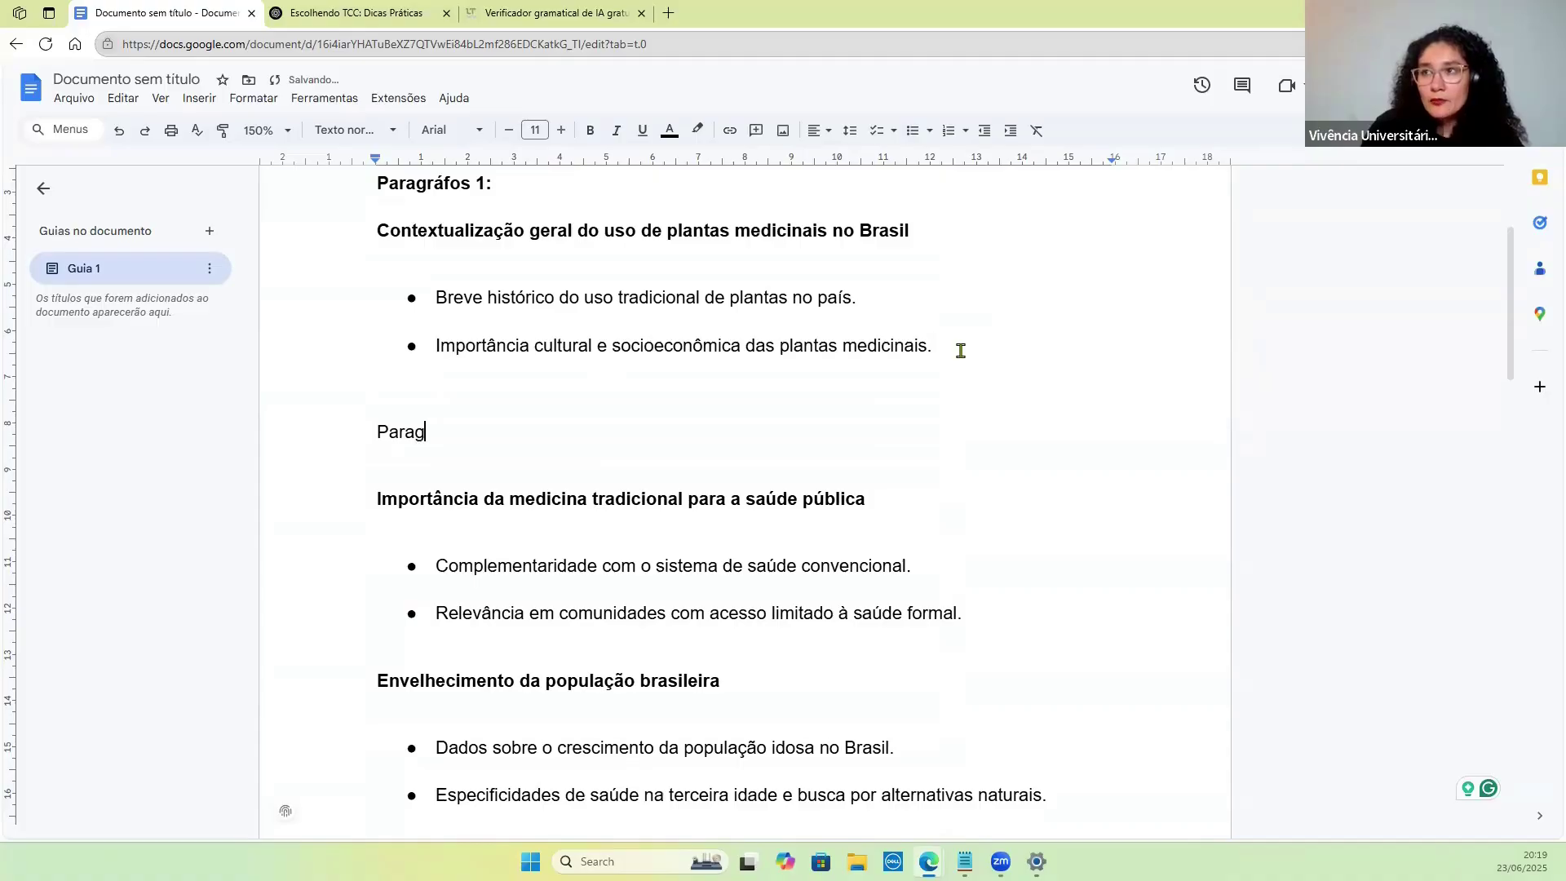
text(ráfo 2:)
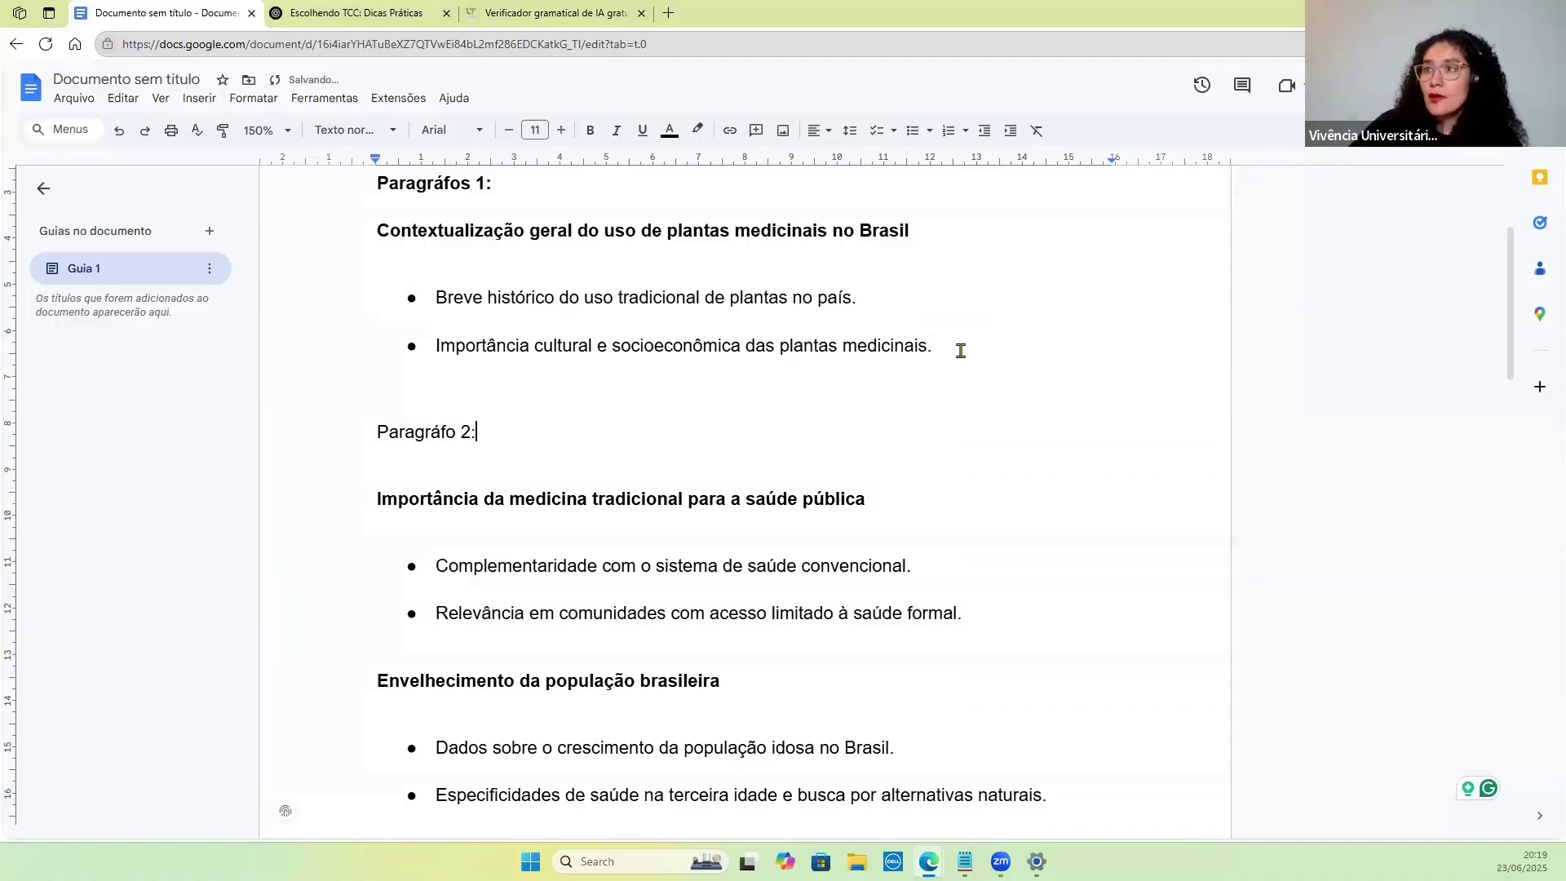
Correct the first paragraph label to the singular "Paragráfo 1:".
click(472, 186)
key(BackSpace)
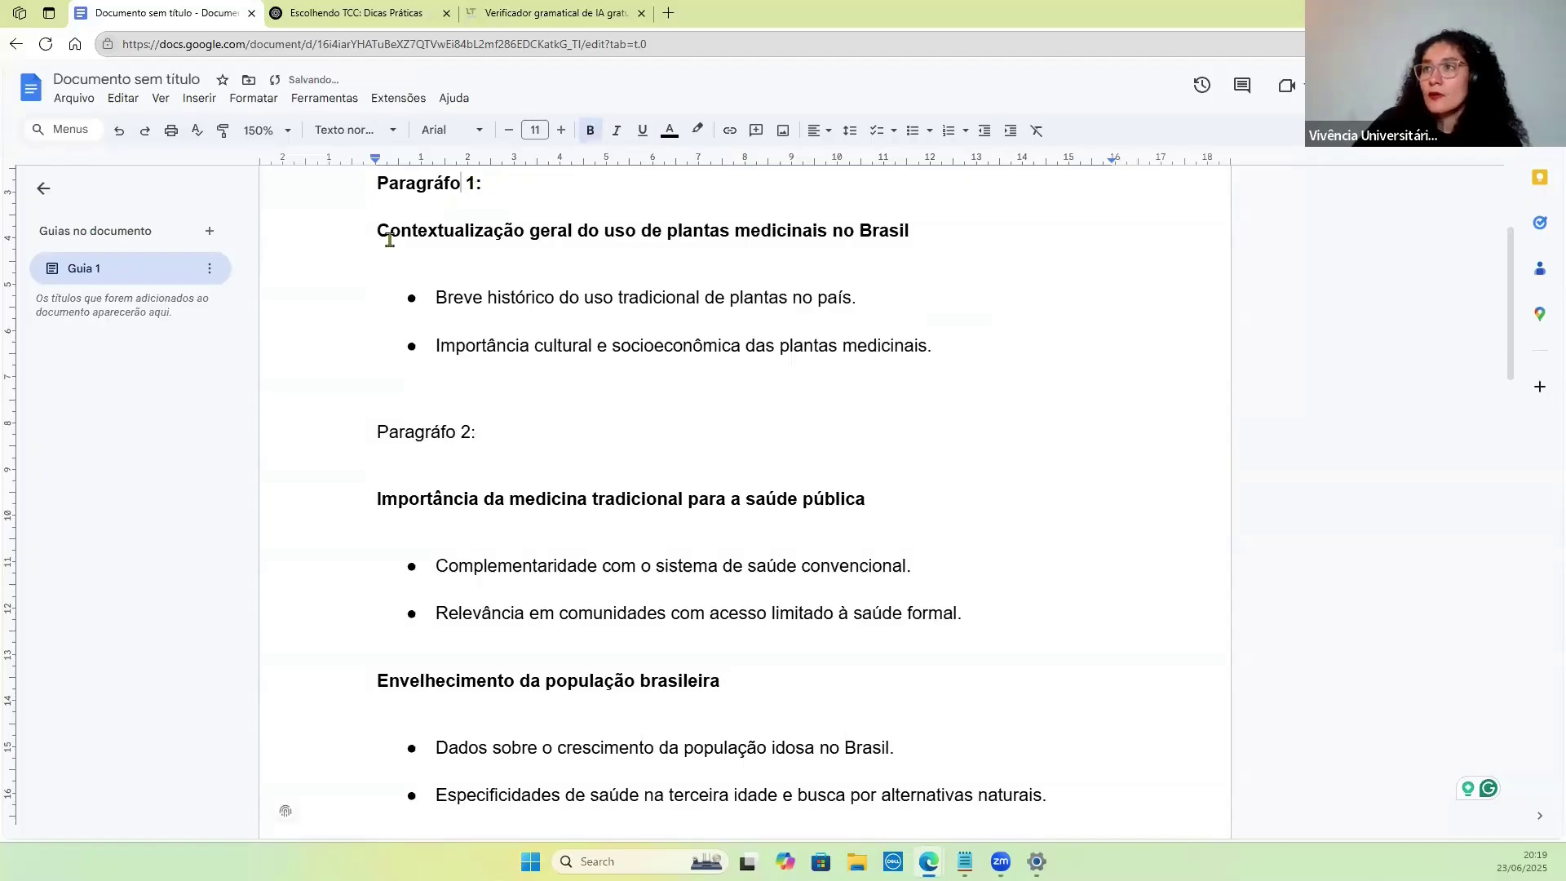
Remove bold from the headings "Contextualização geral do uso de plantas medicinais no Brasil" and "Importância da medicina tradicional para a saúde pública".
triple_click(360, 230)
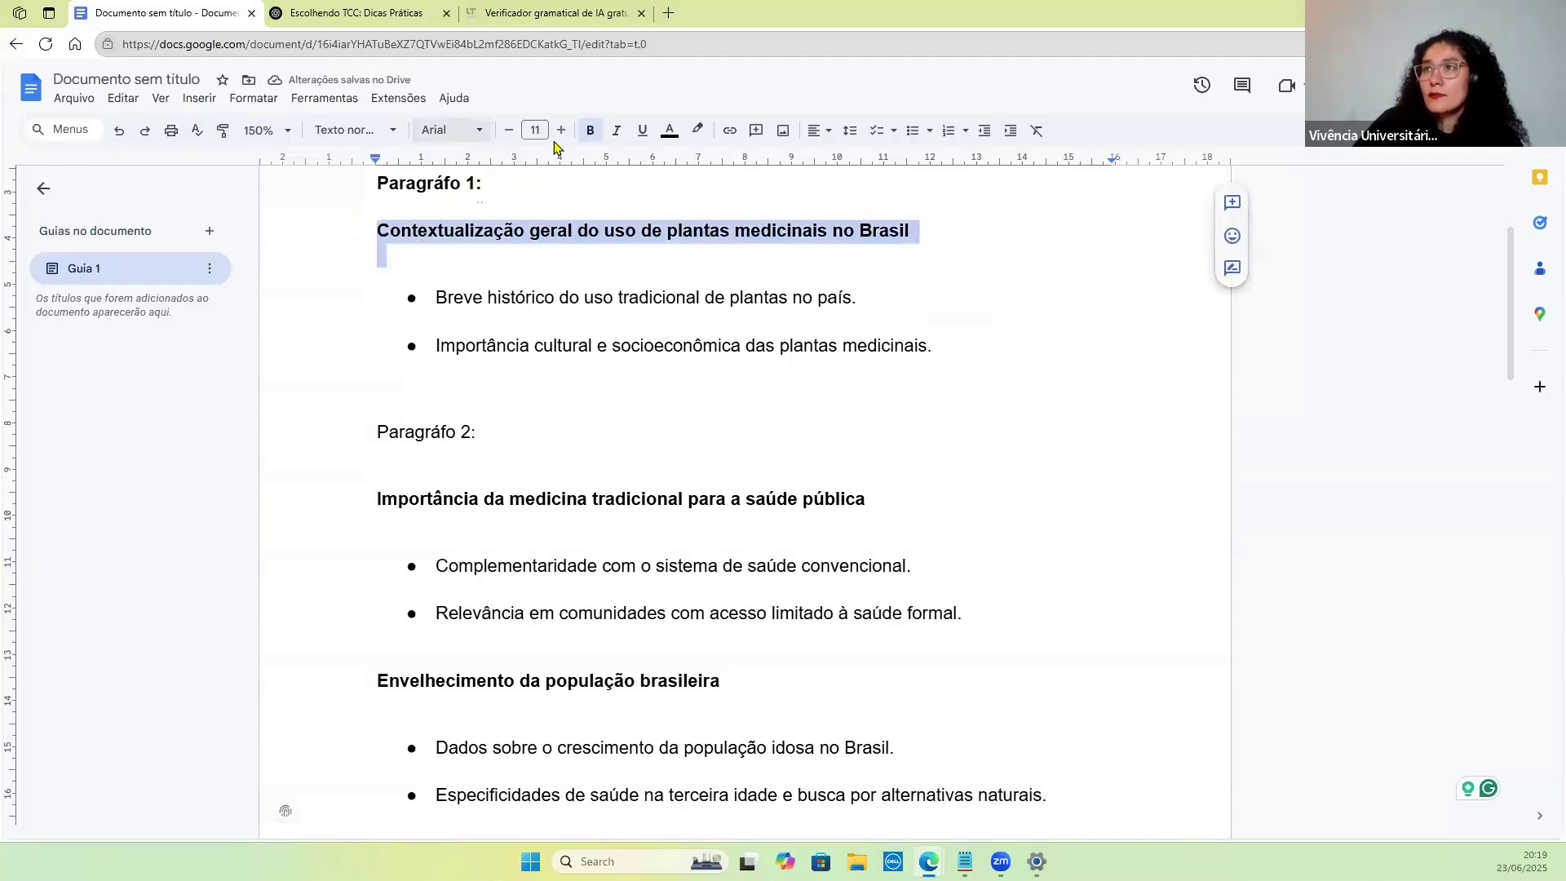
click(590, 131)
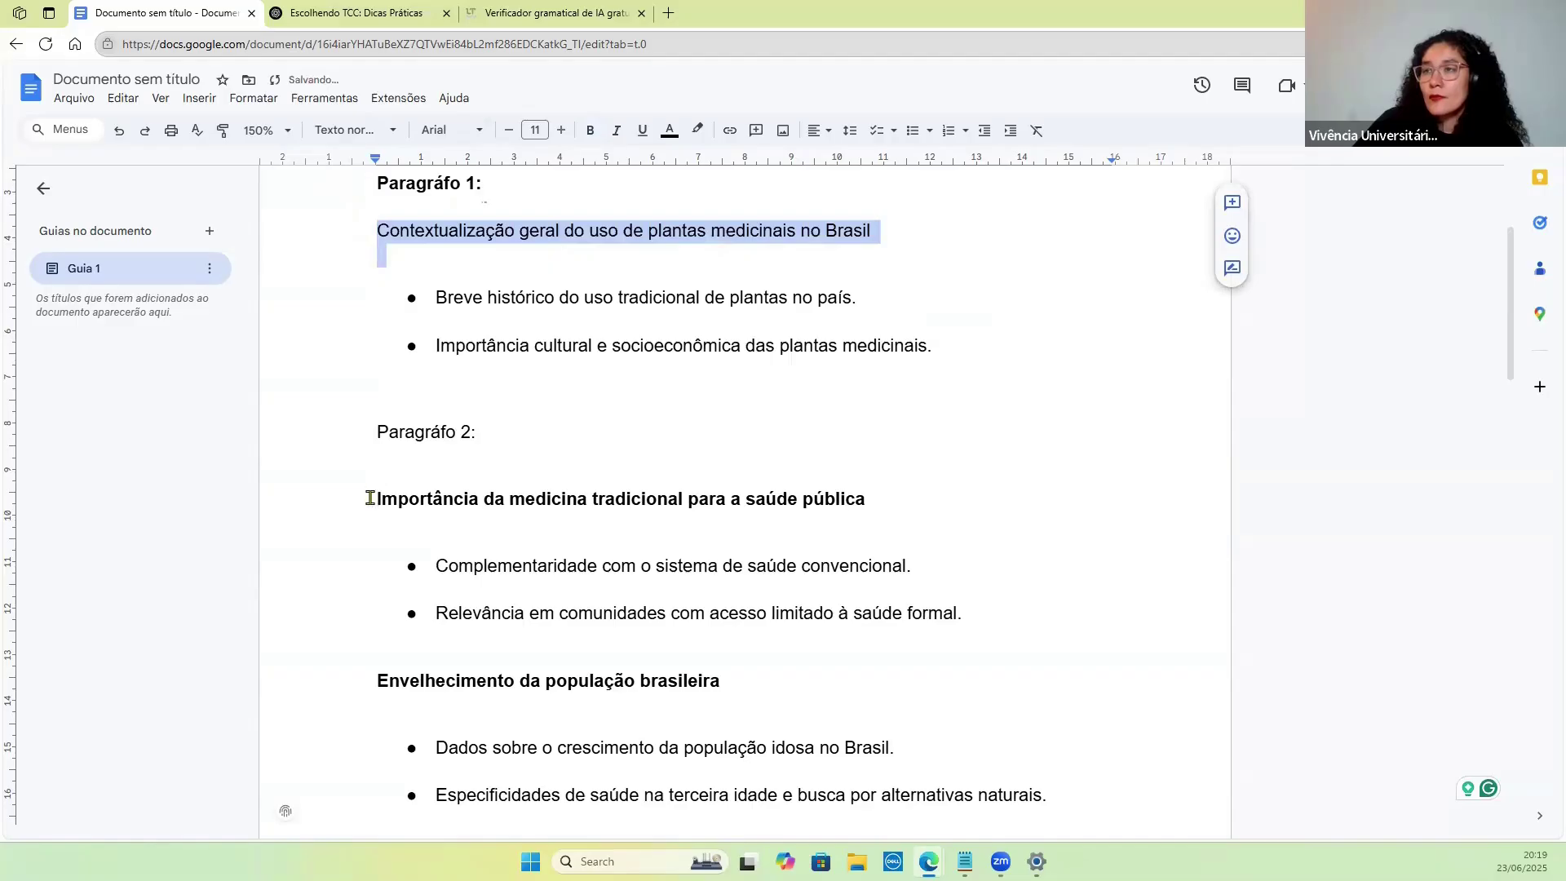
triple_click(367, 498)
click(590, 130)
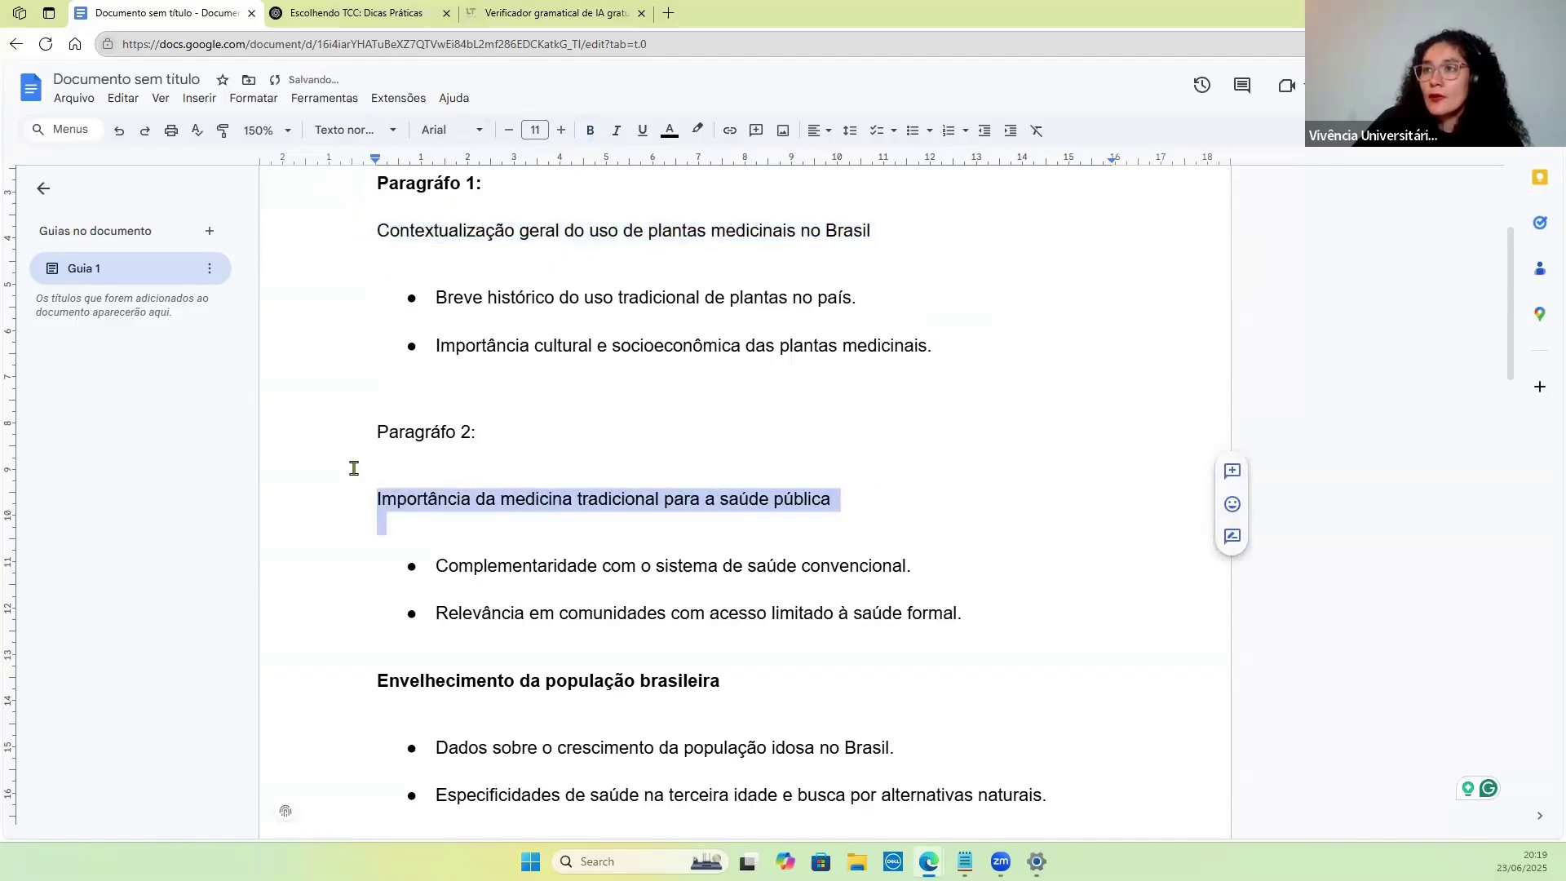
Make the label "Paragráfo 2:" bold.
double_click(388, 432)
drag(377, 431, 358, 469)
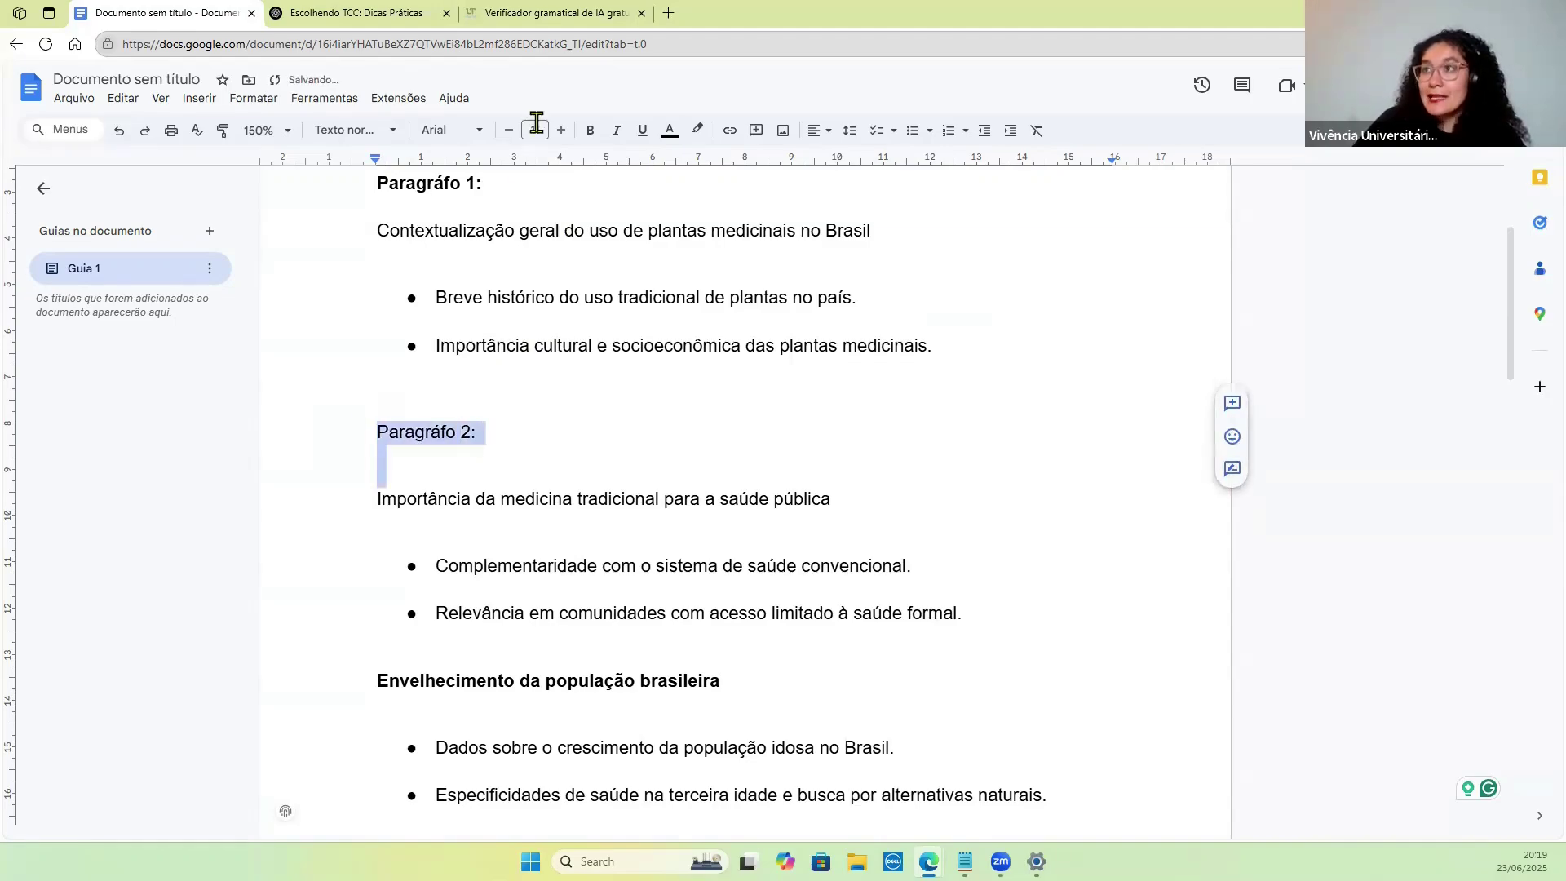
click(589, 131)
Add the unbulleted label "Parágrafo 3:" after the bullets on the ageing population, above "Relação da população idosa com as práticas tradicionais".
scroll(548, 412, down, 4)
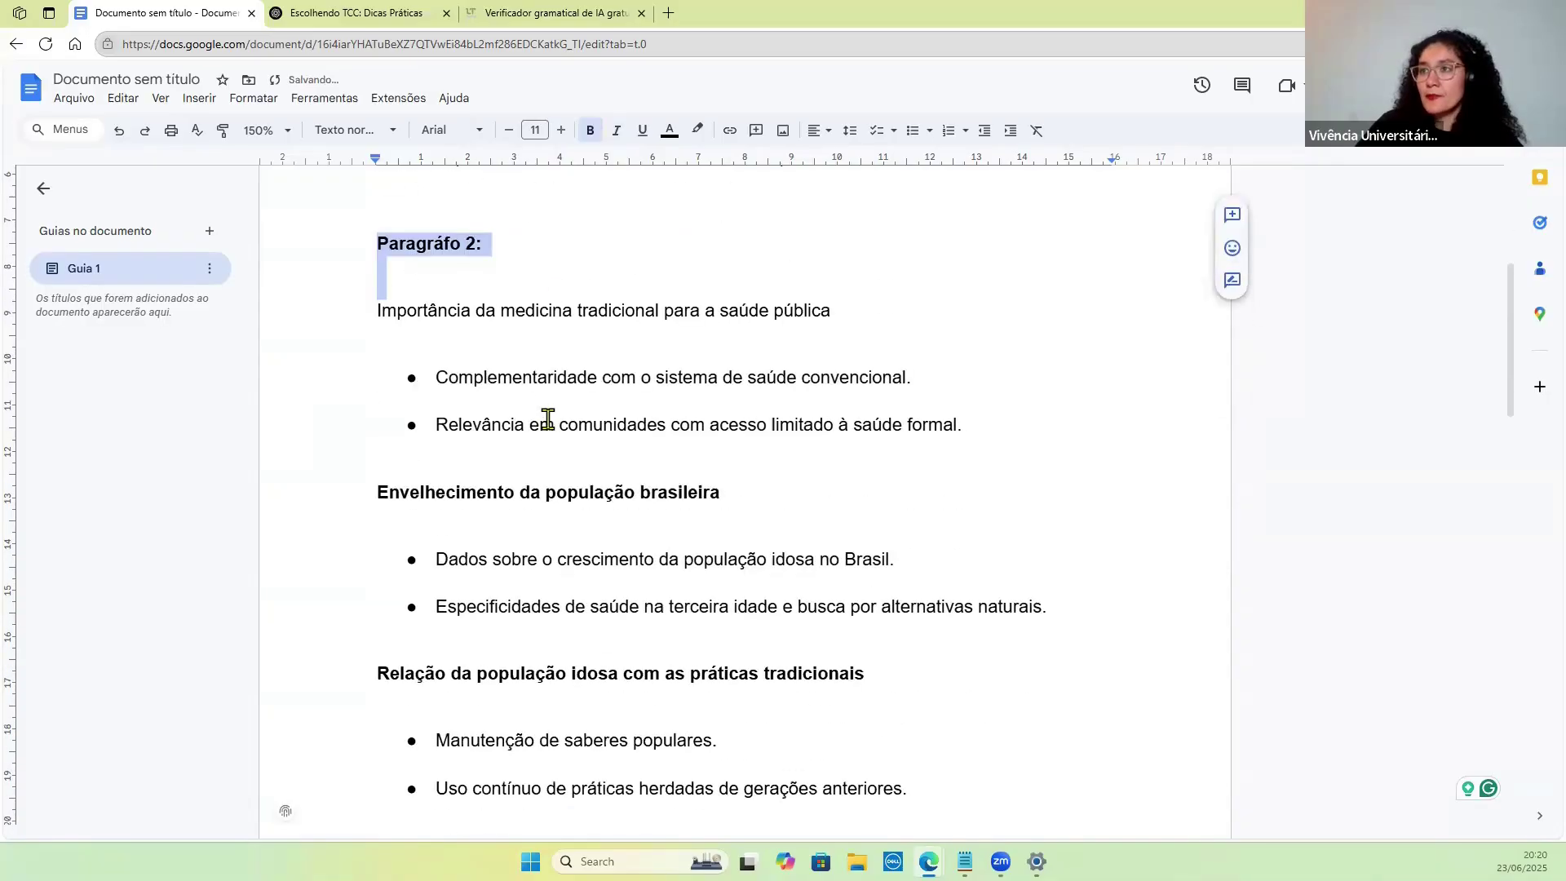
scroll(548, 388, up, 2)
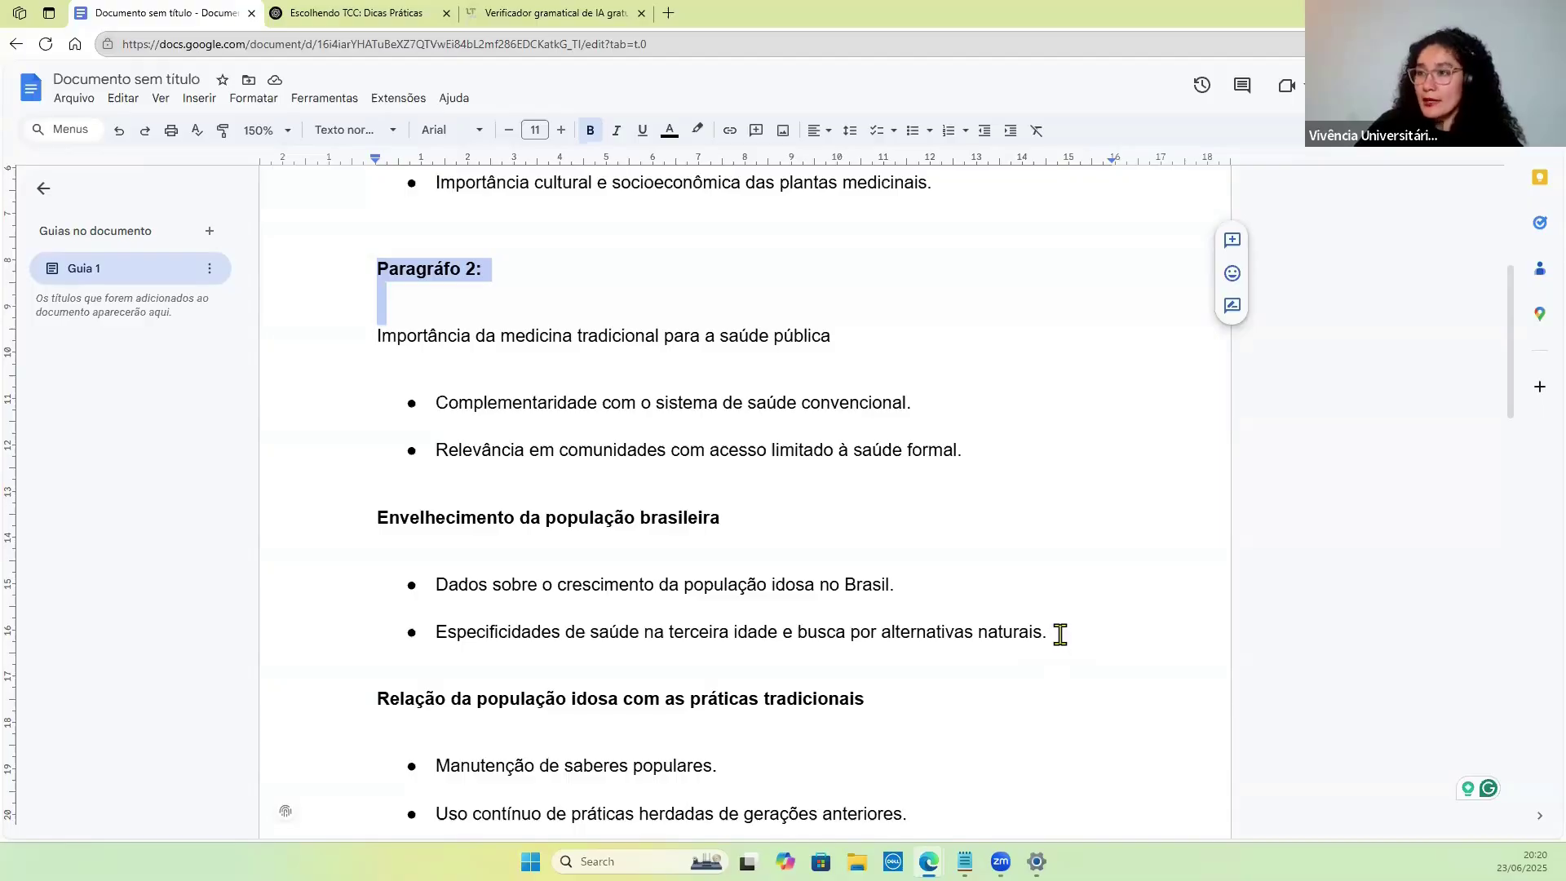
click(1059, 633)
scroll(1059, 633, down, 1)
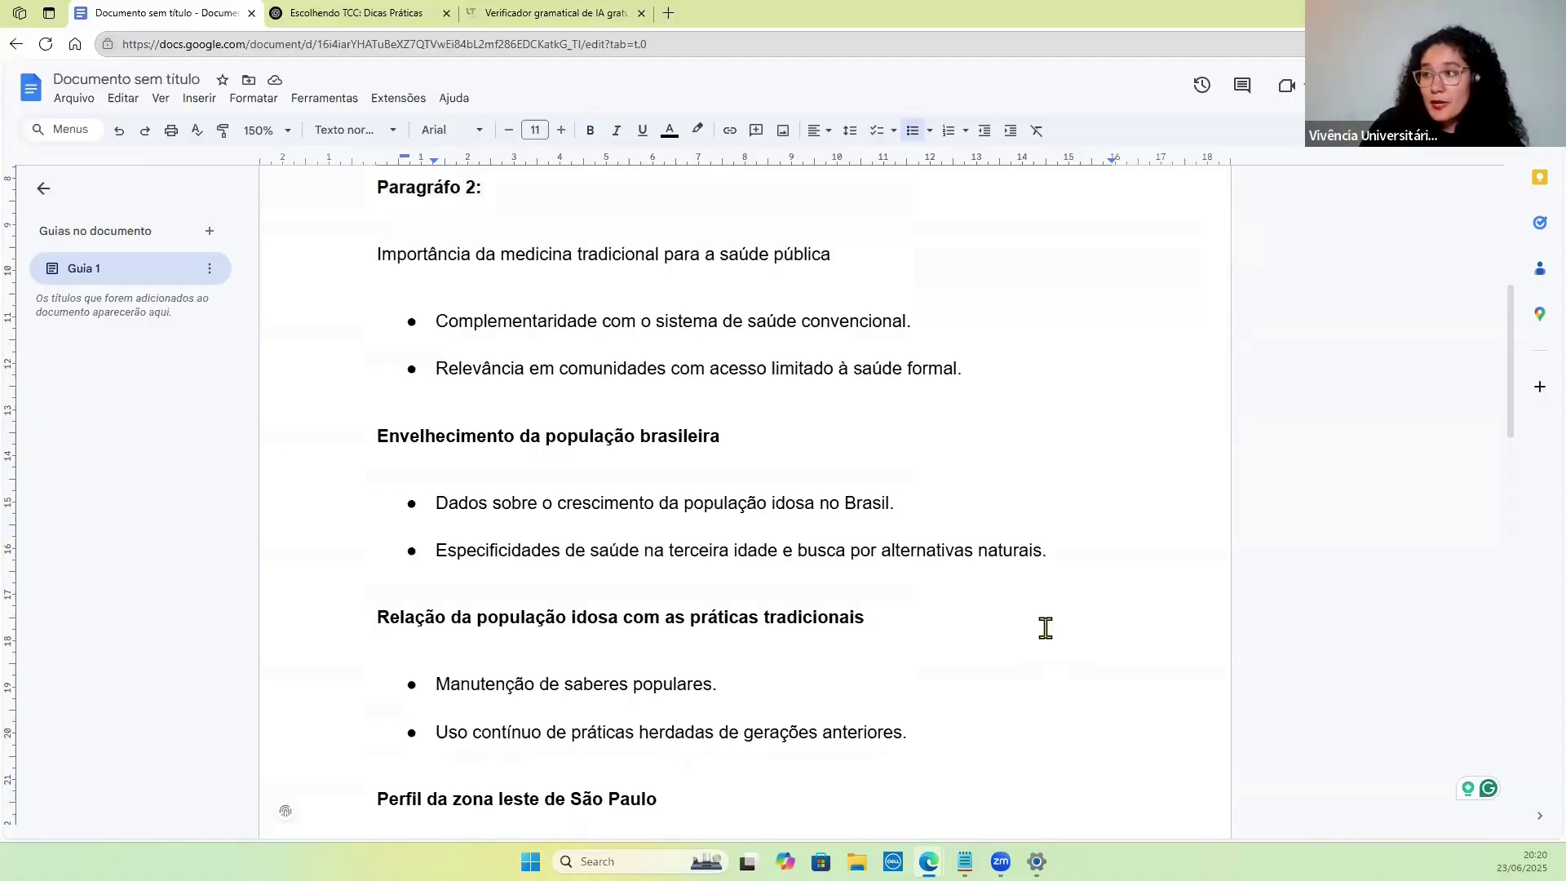
key(Return)
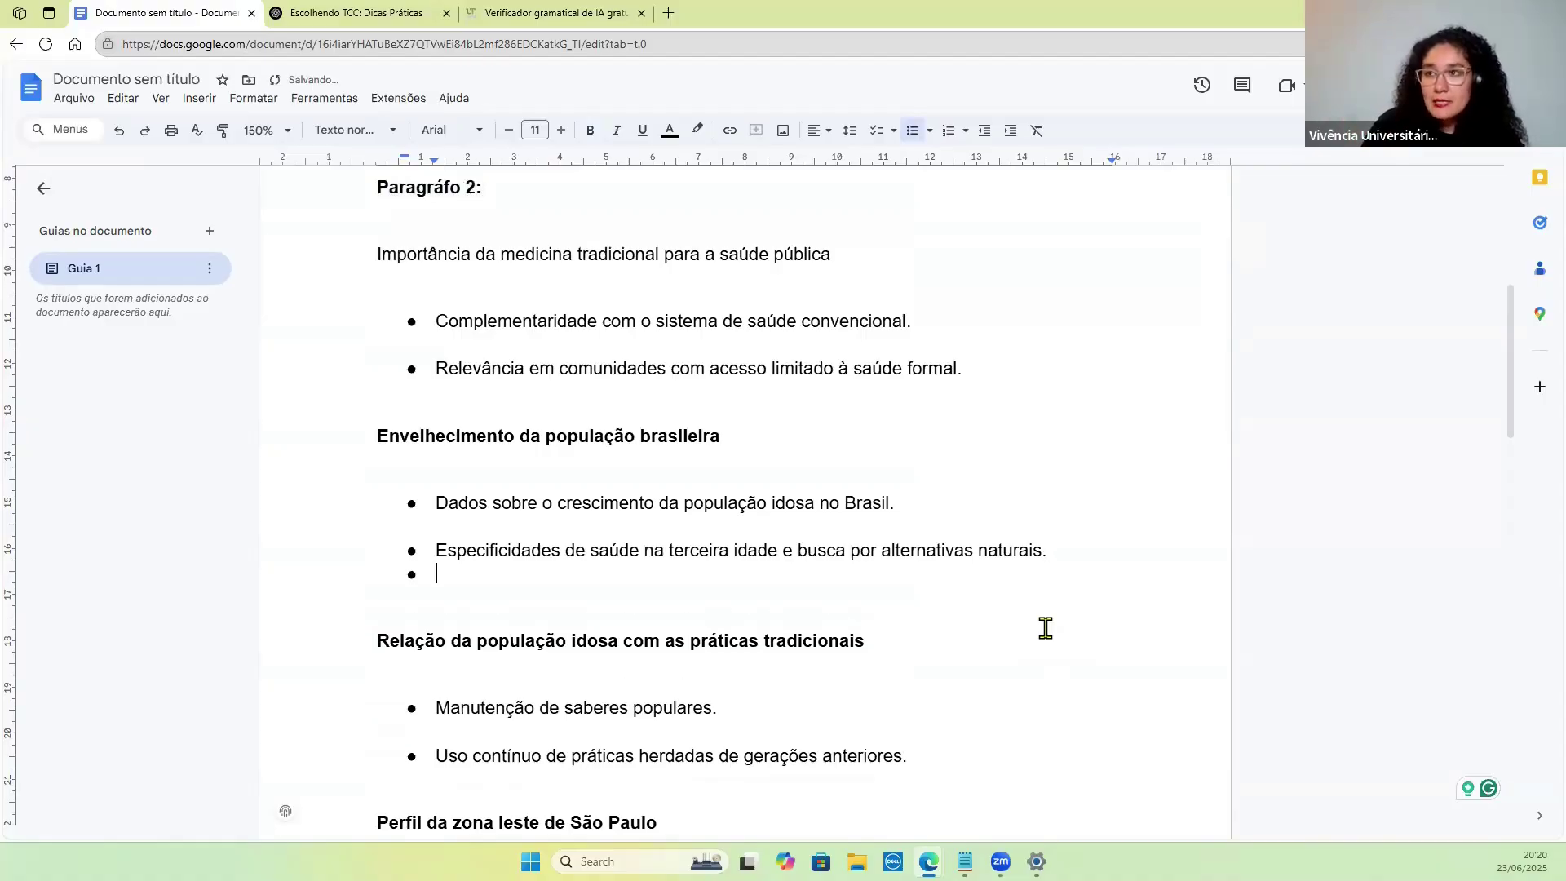
key(BackSpace)
key(BackSpace)
key(Return)
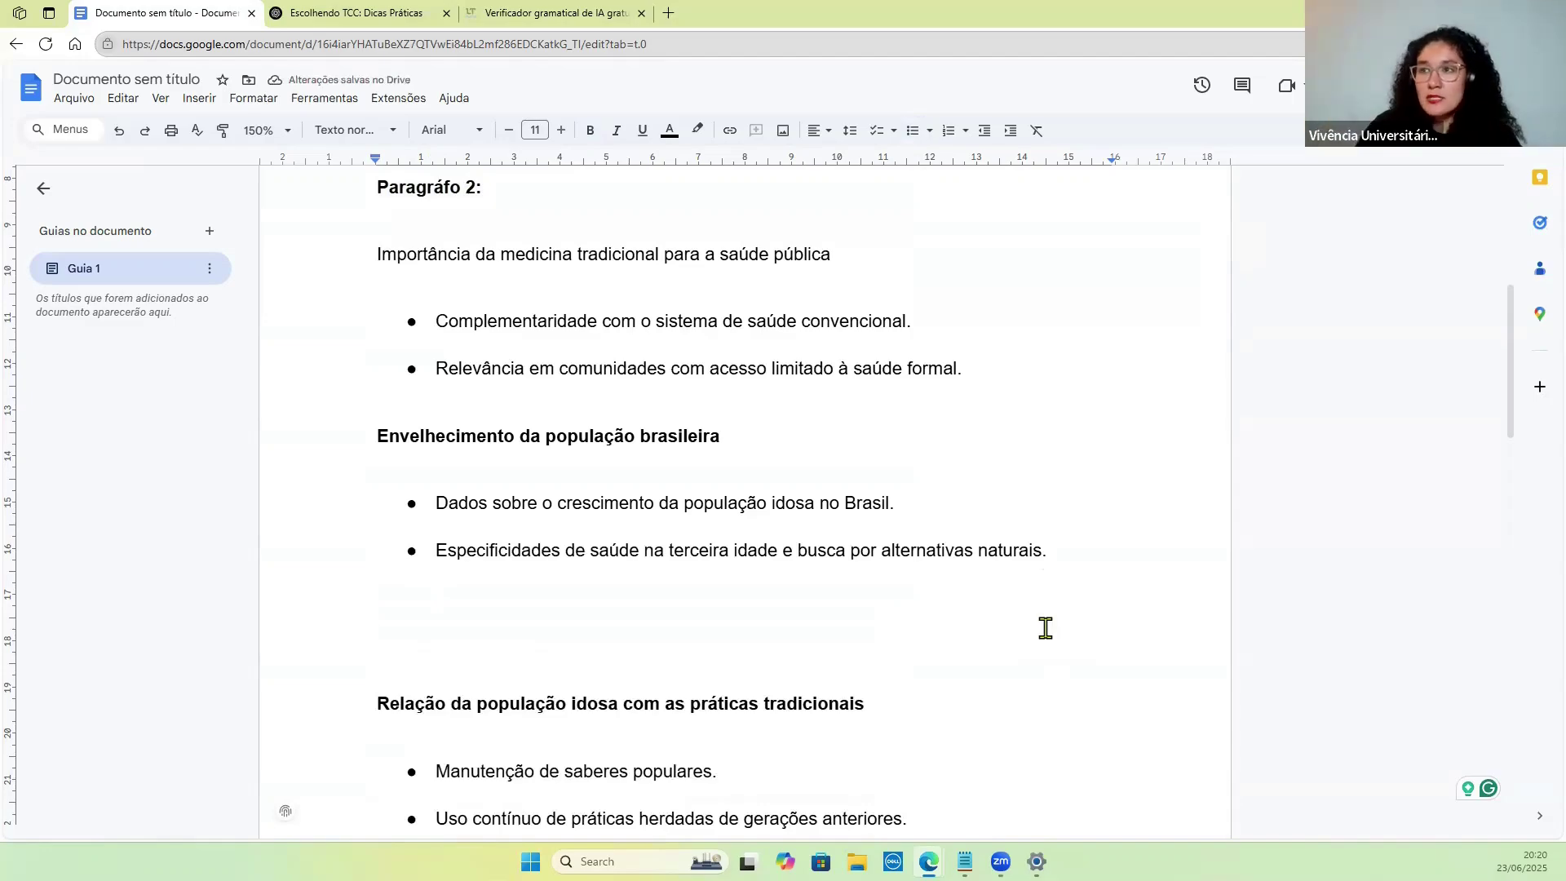
text(Parágro)
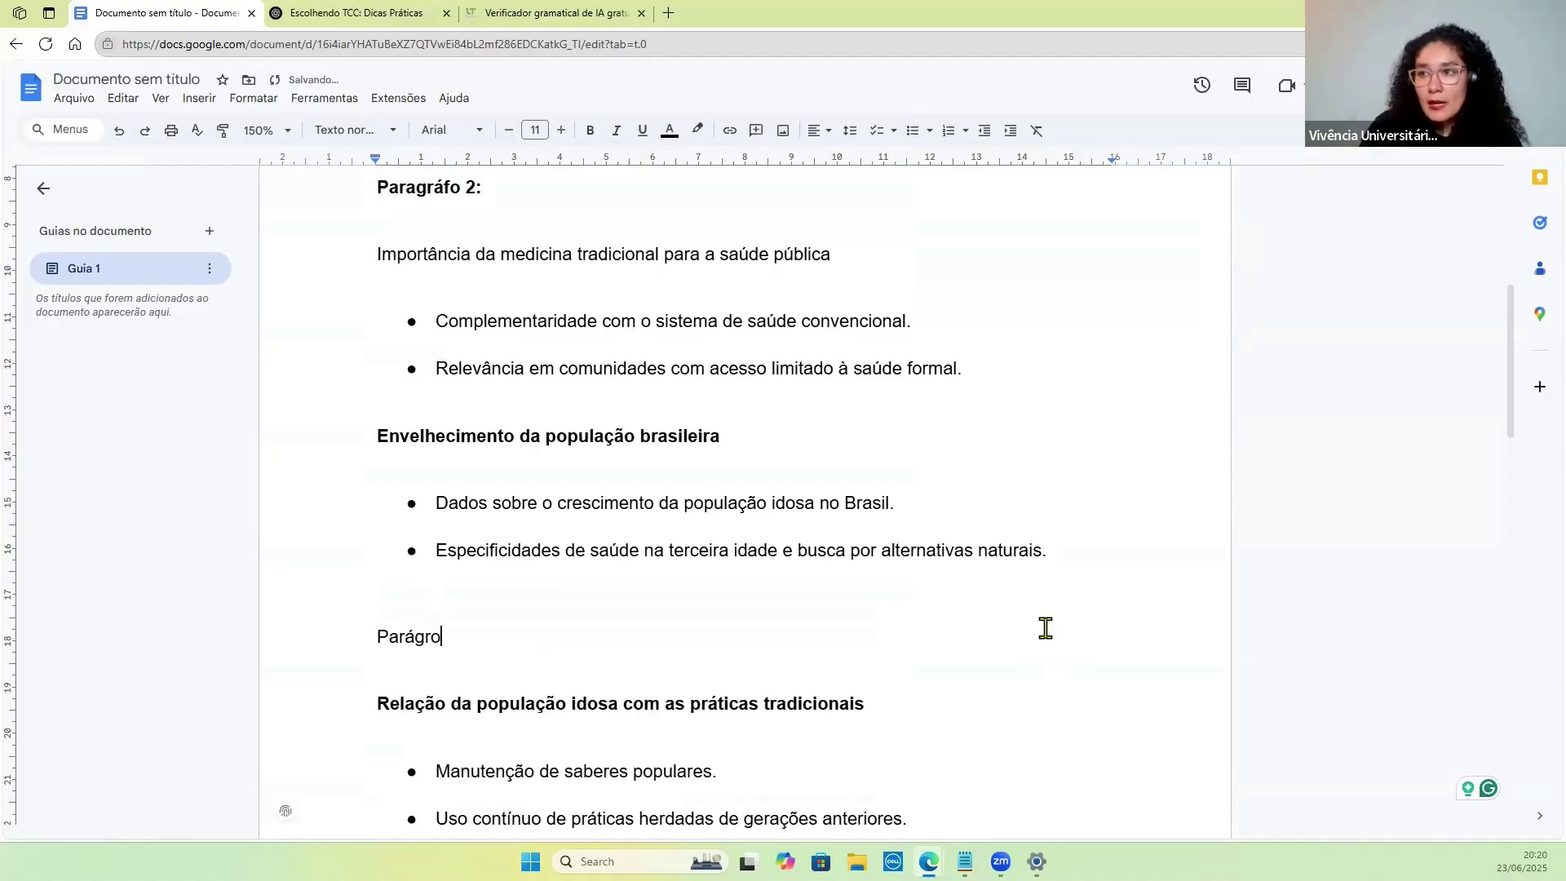
key(BackSpace)
text(afo)
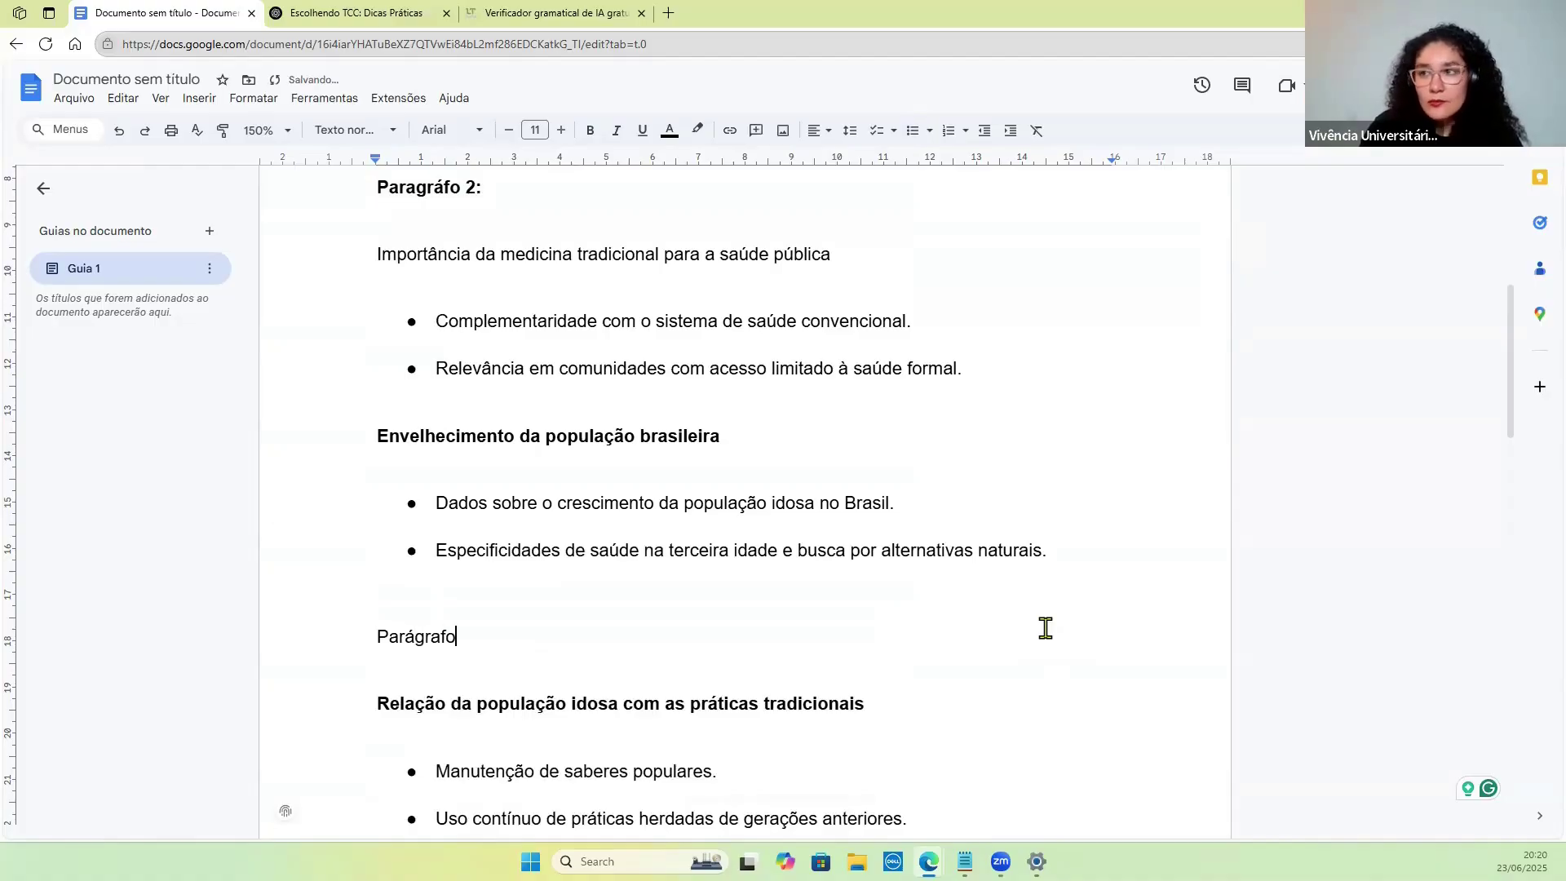
text( 3:)
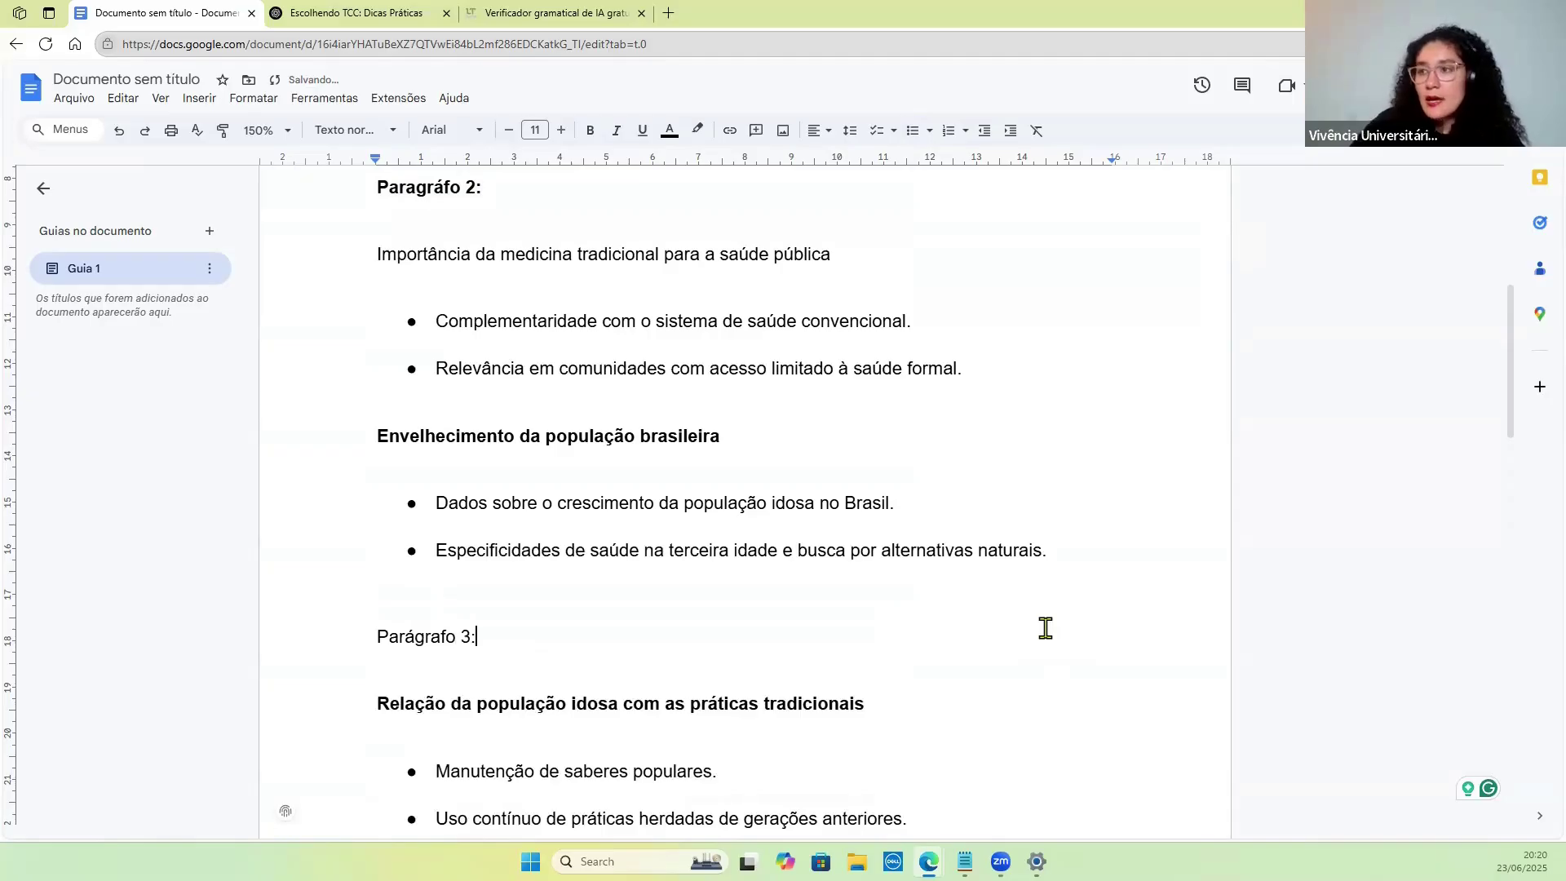
Add the label "Parágrafo 4:" after the bullet "Uso contínuo de práticas herdadas de gerações anteriores.", above "Perfil da zona leste de São Paulo".
scroll(859, 653, down, 2)
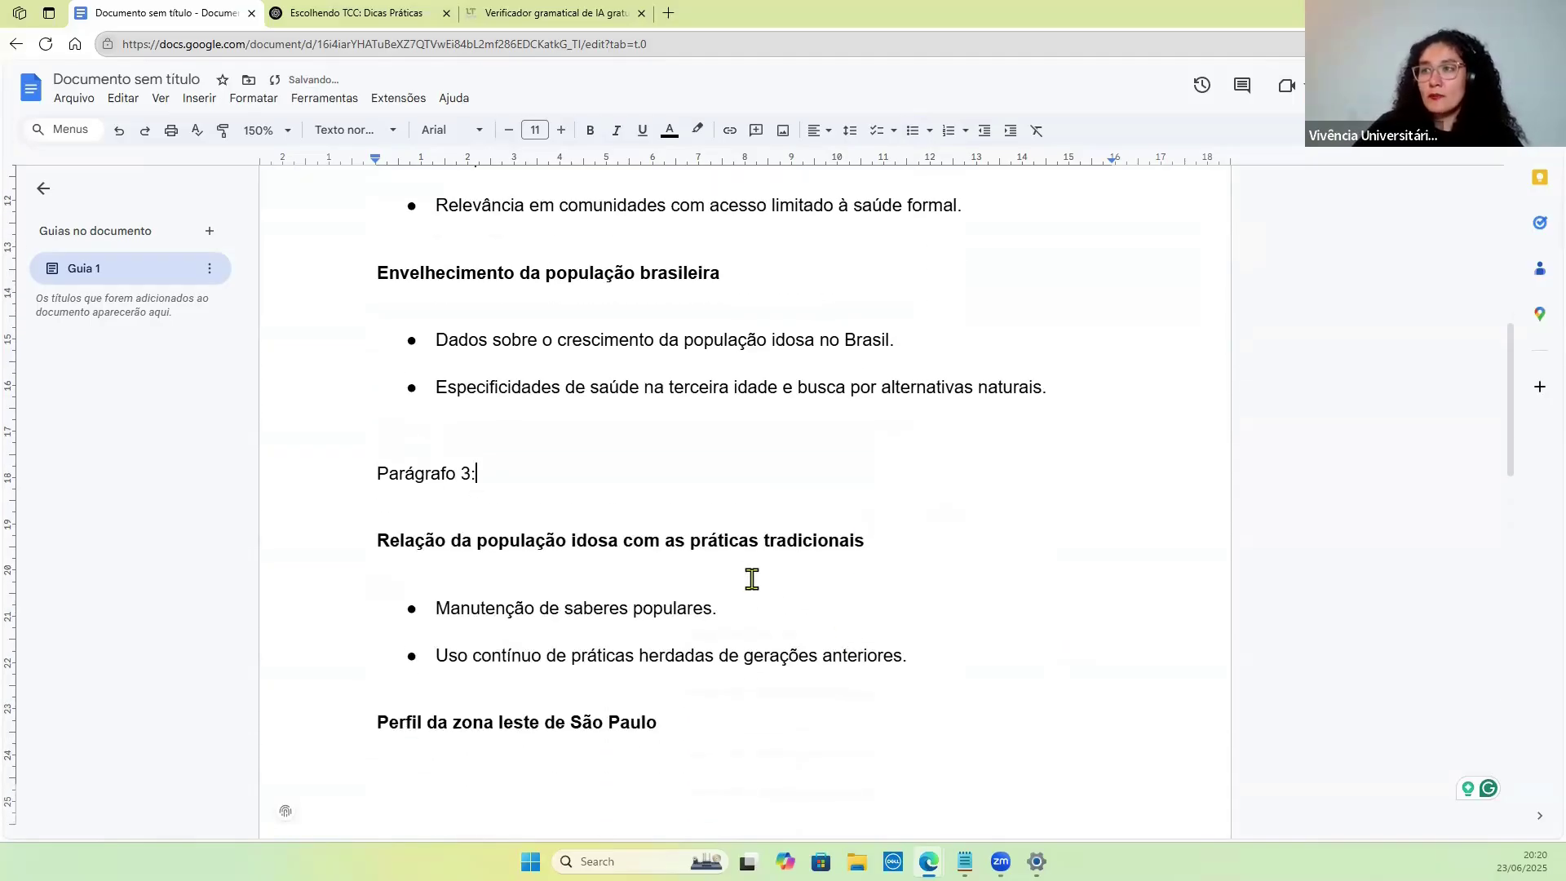
scroll(743, 576, down, 1)
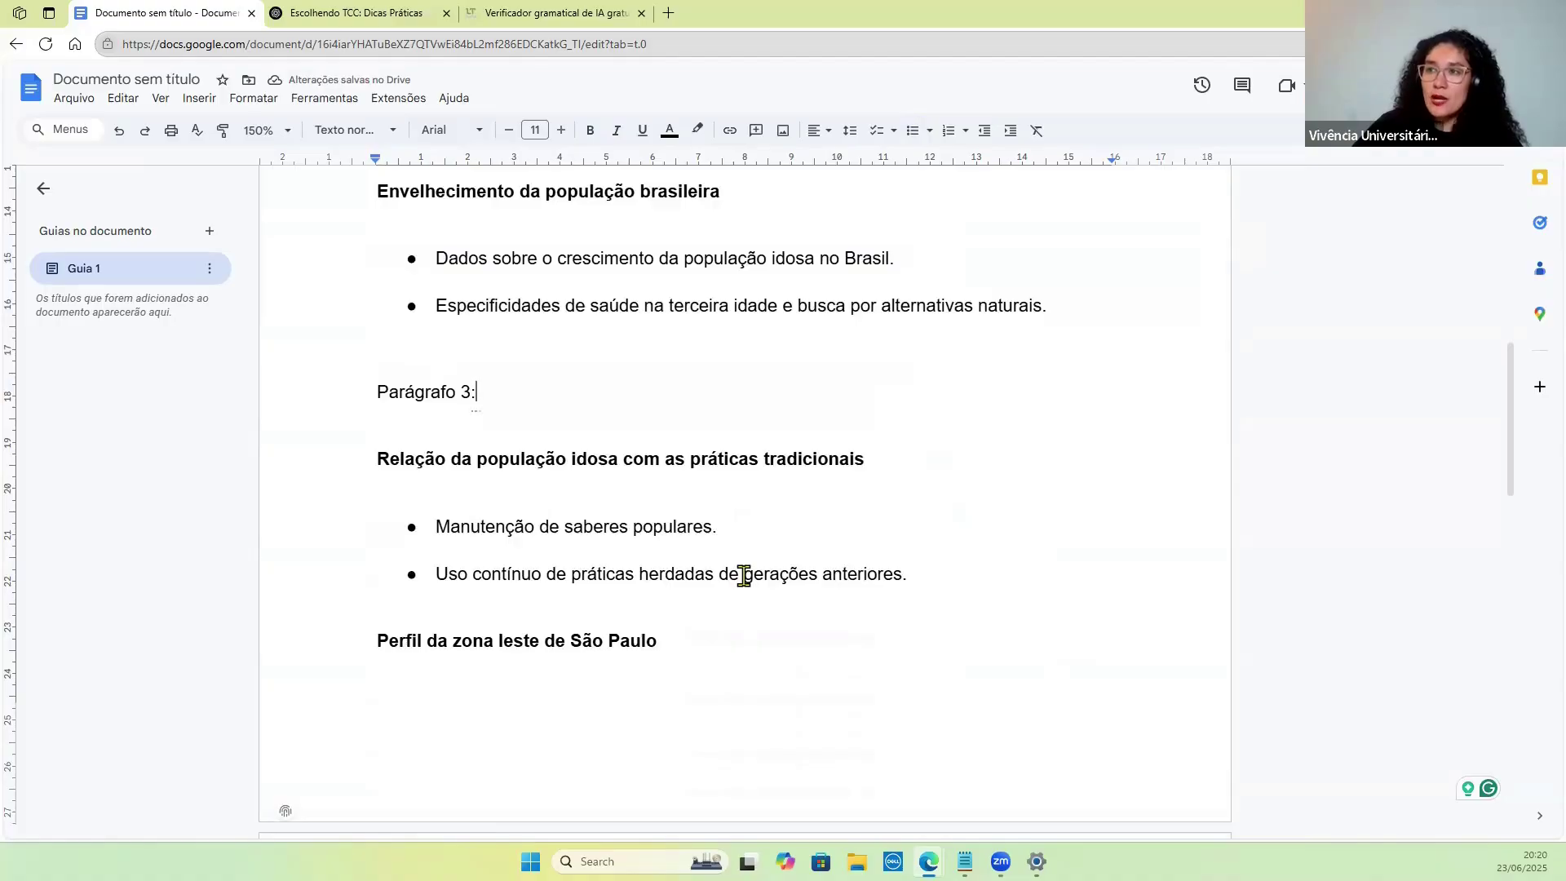
scroll(743, 576, down, 1)
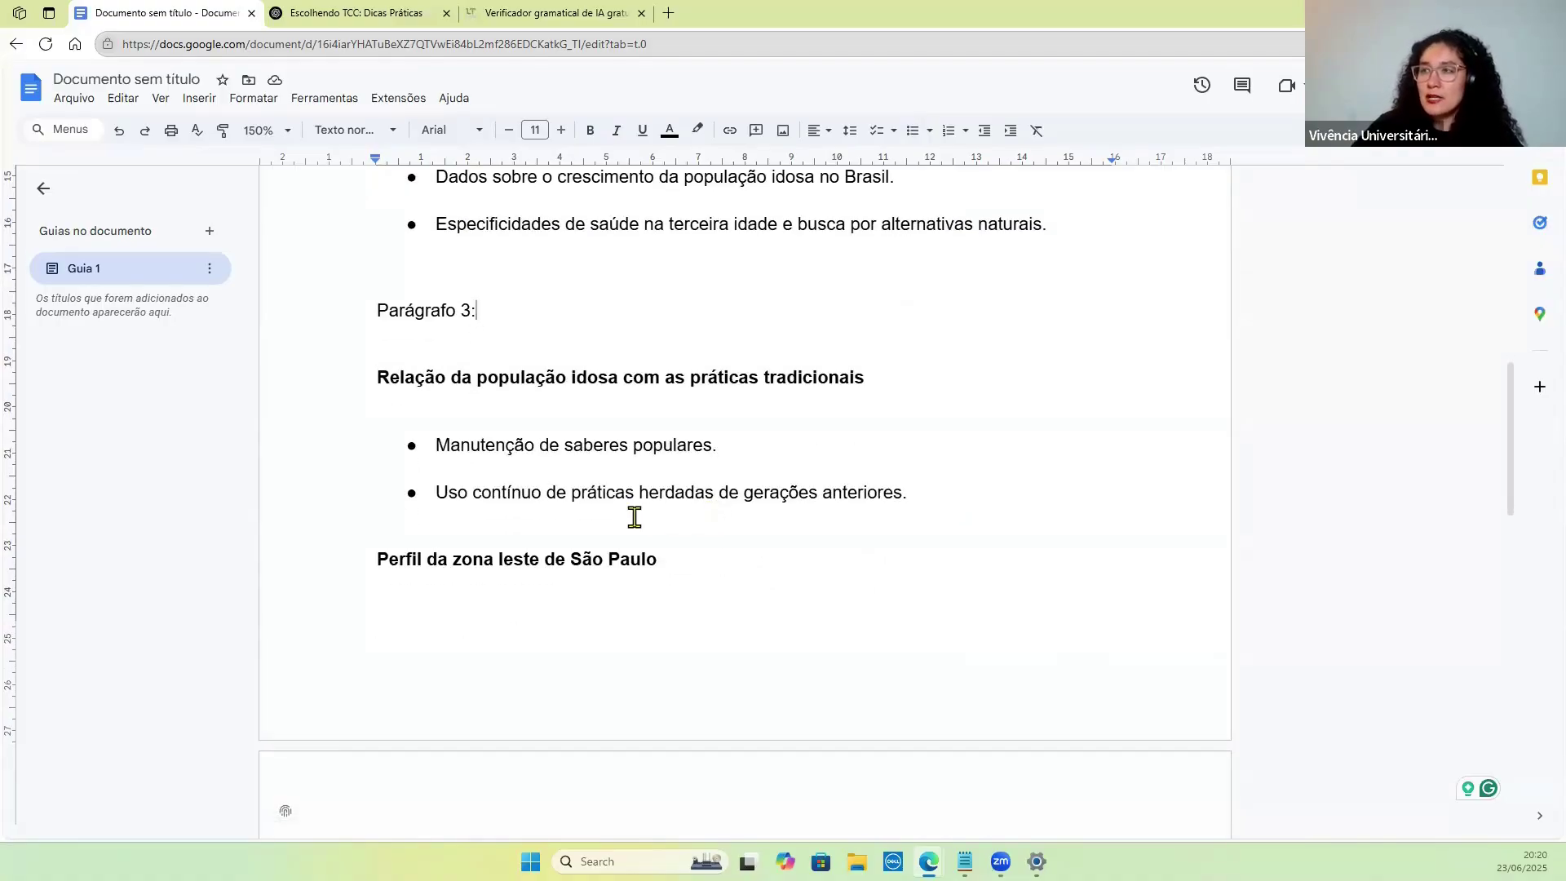
scroll(635, 516, down, 3)
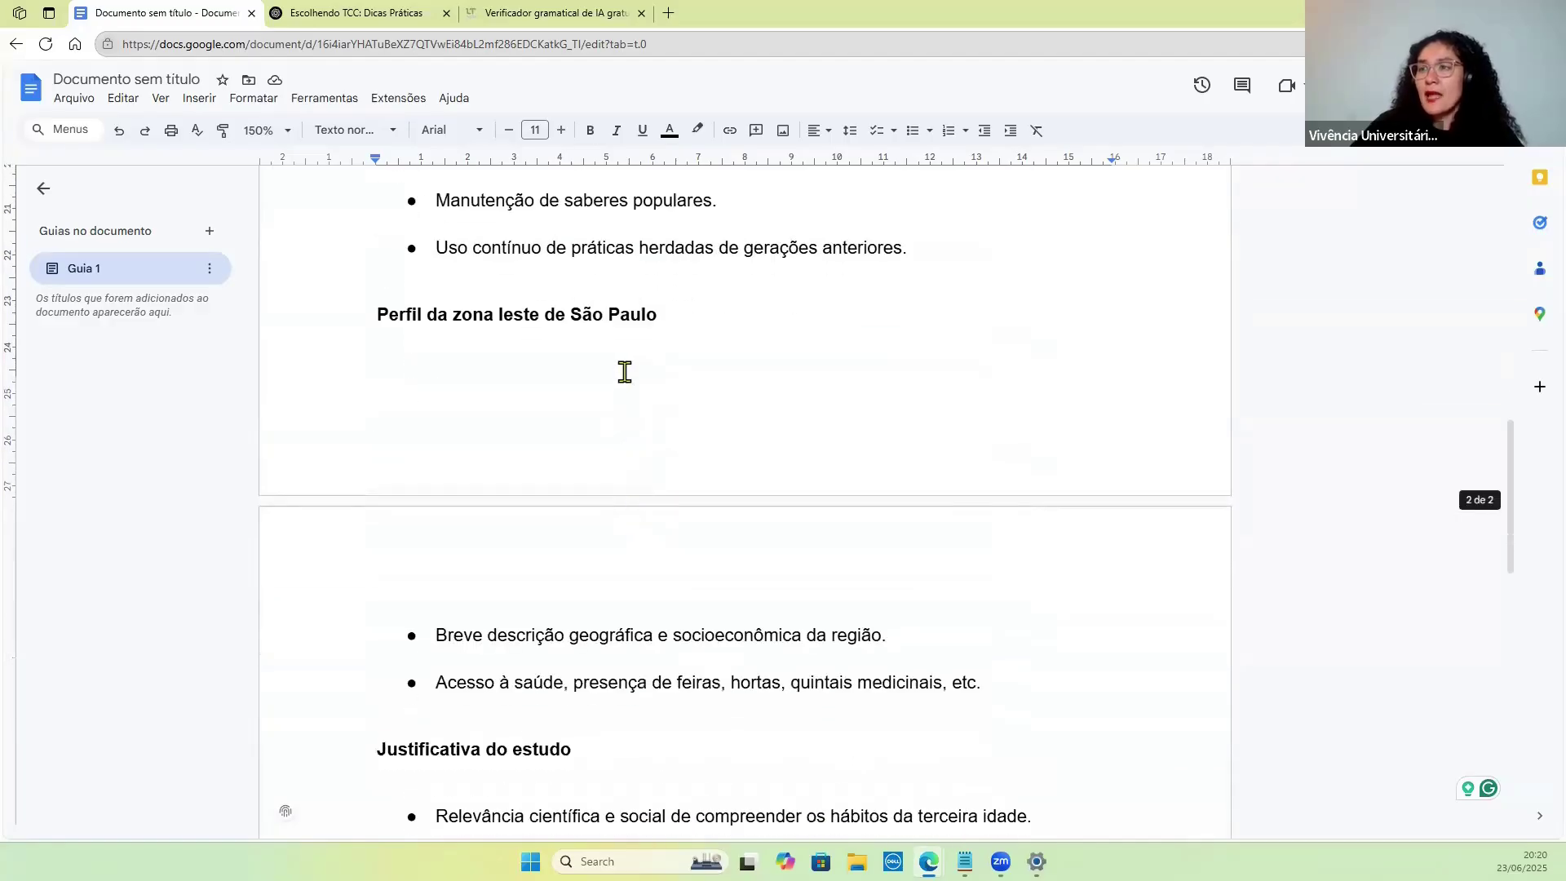
scroll(625, 374, up, 2)
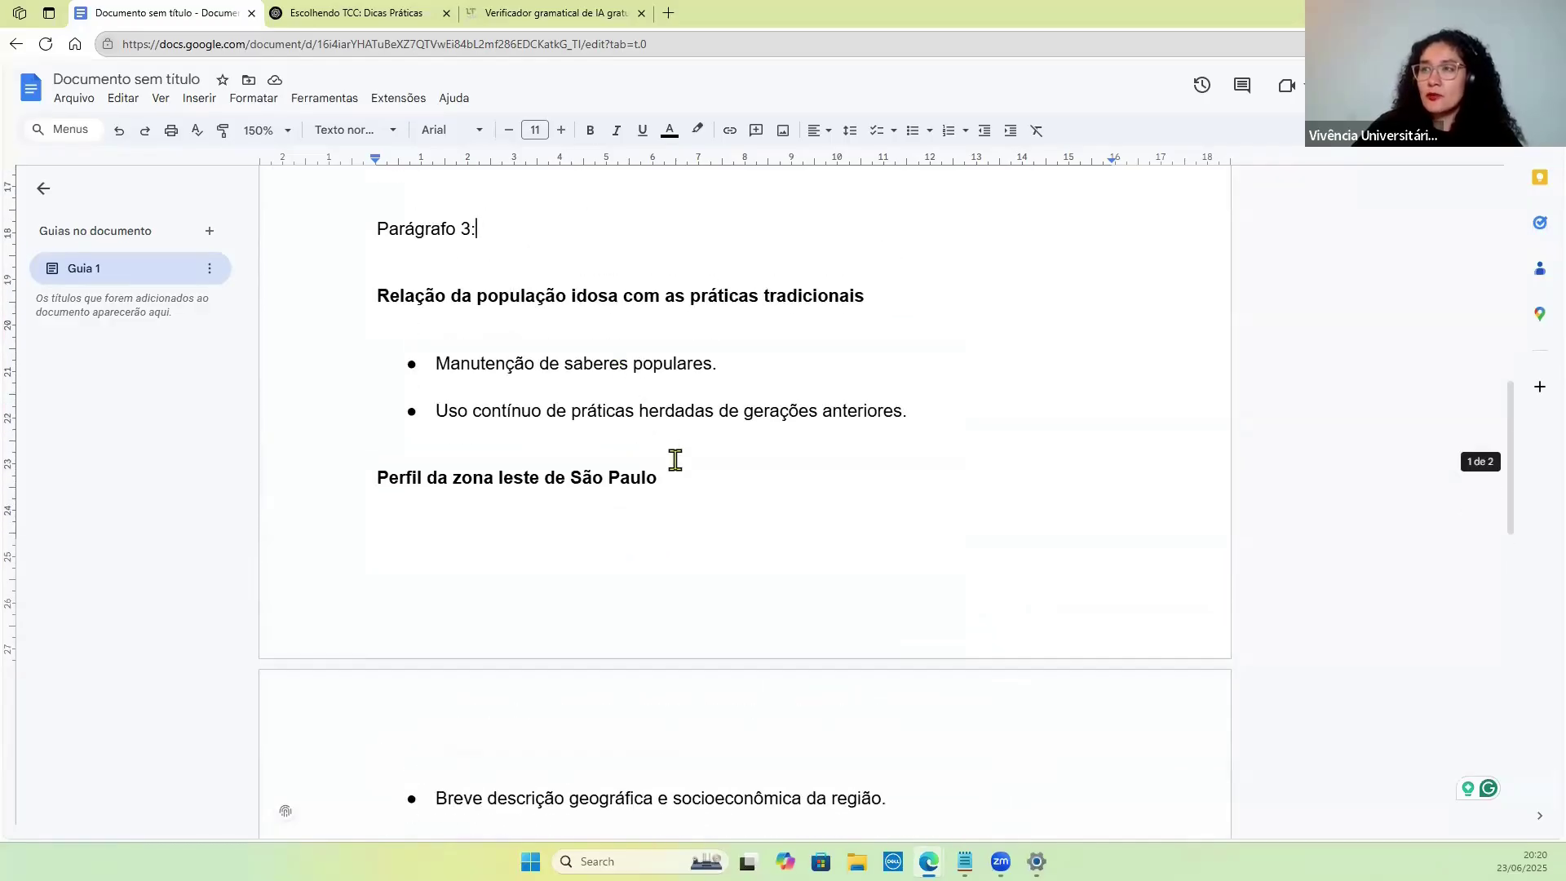
scroll(676, 459, up, 2)
scroll(710, 609, down, 4)
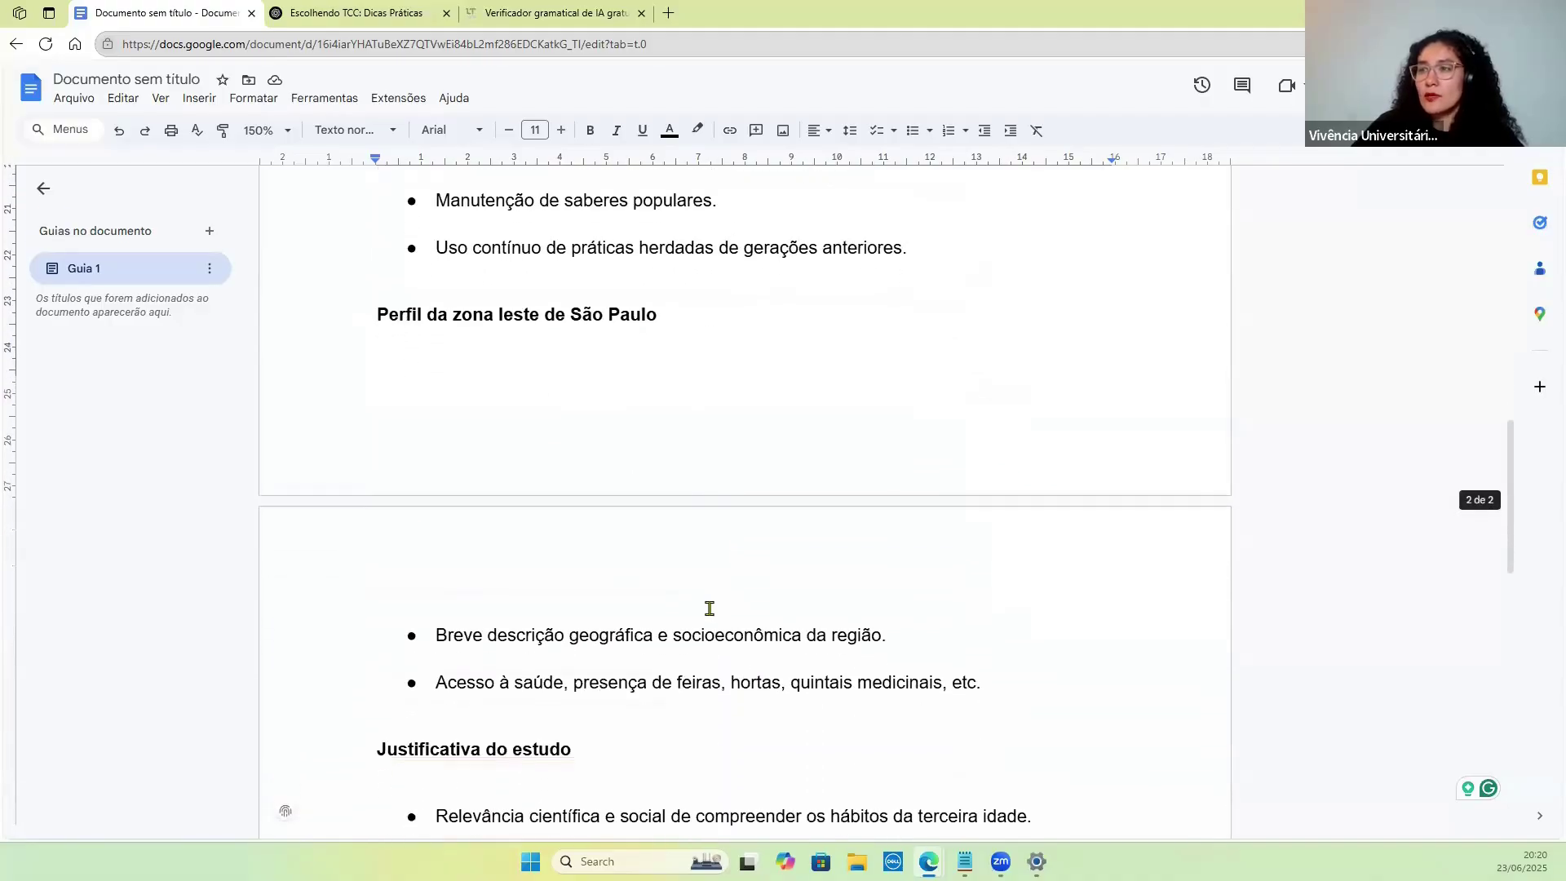
click(803, 659)
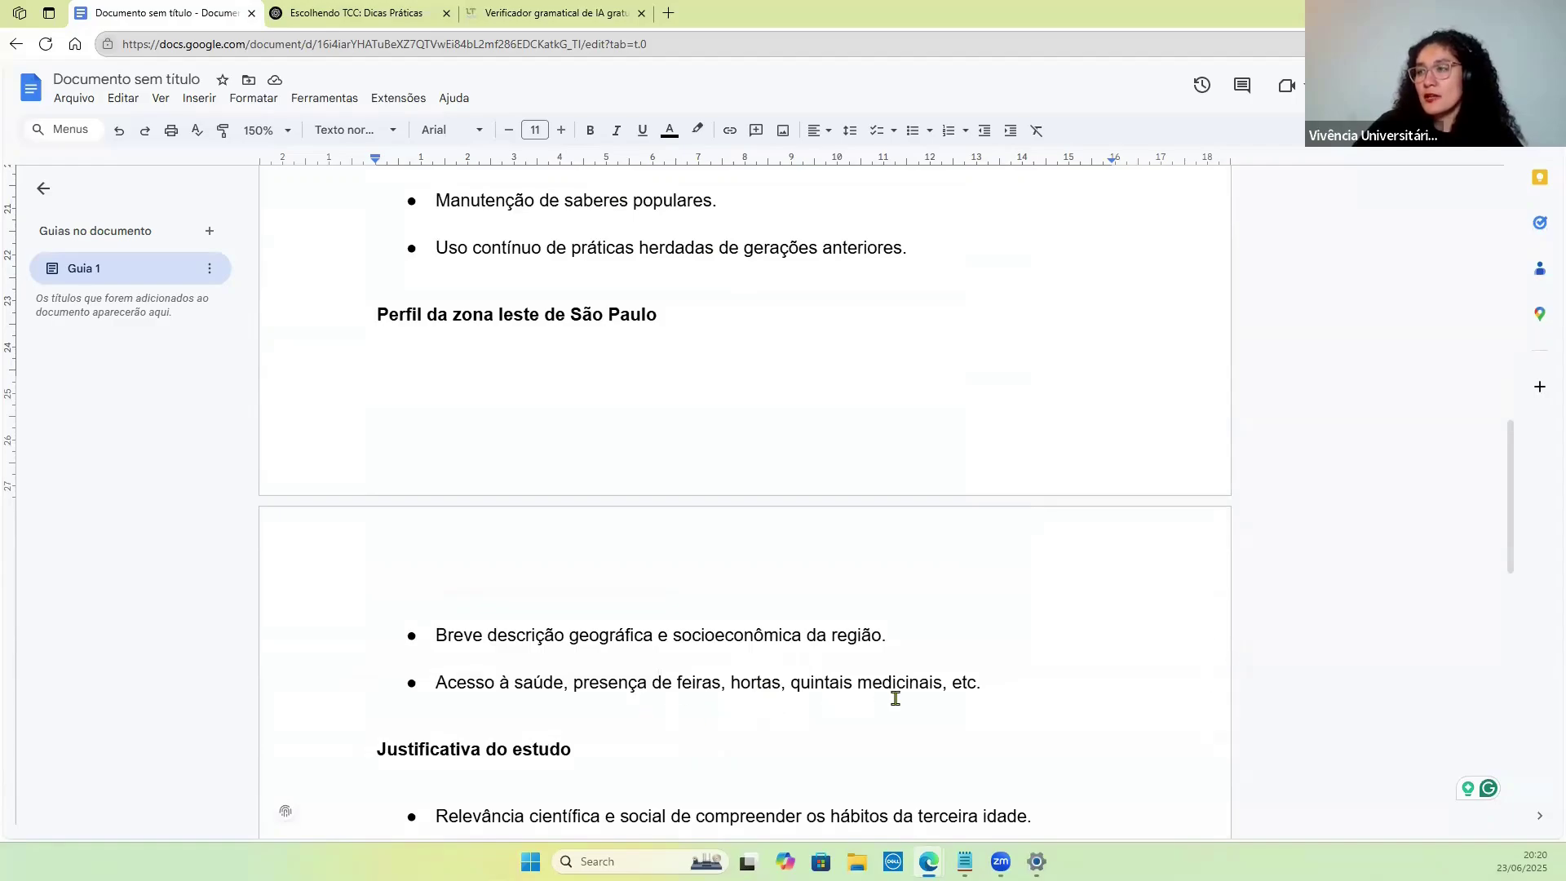
scroll(897, 661, up, 3)
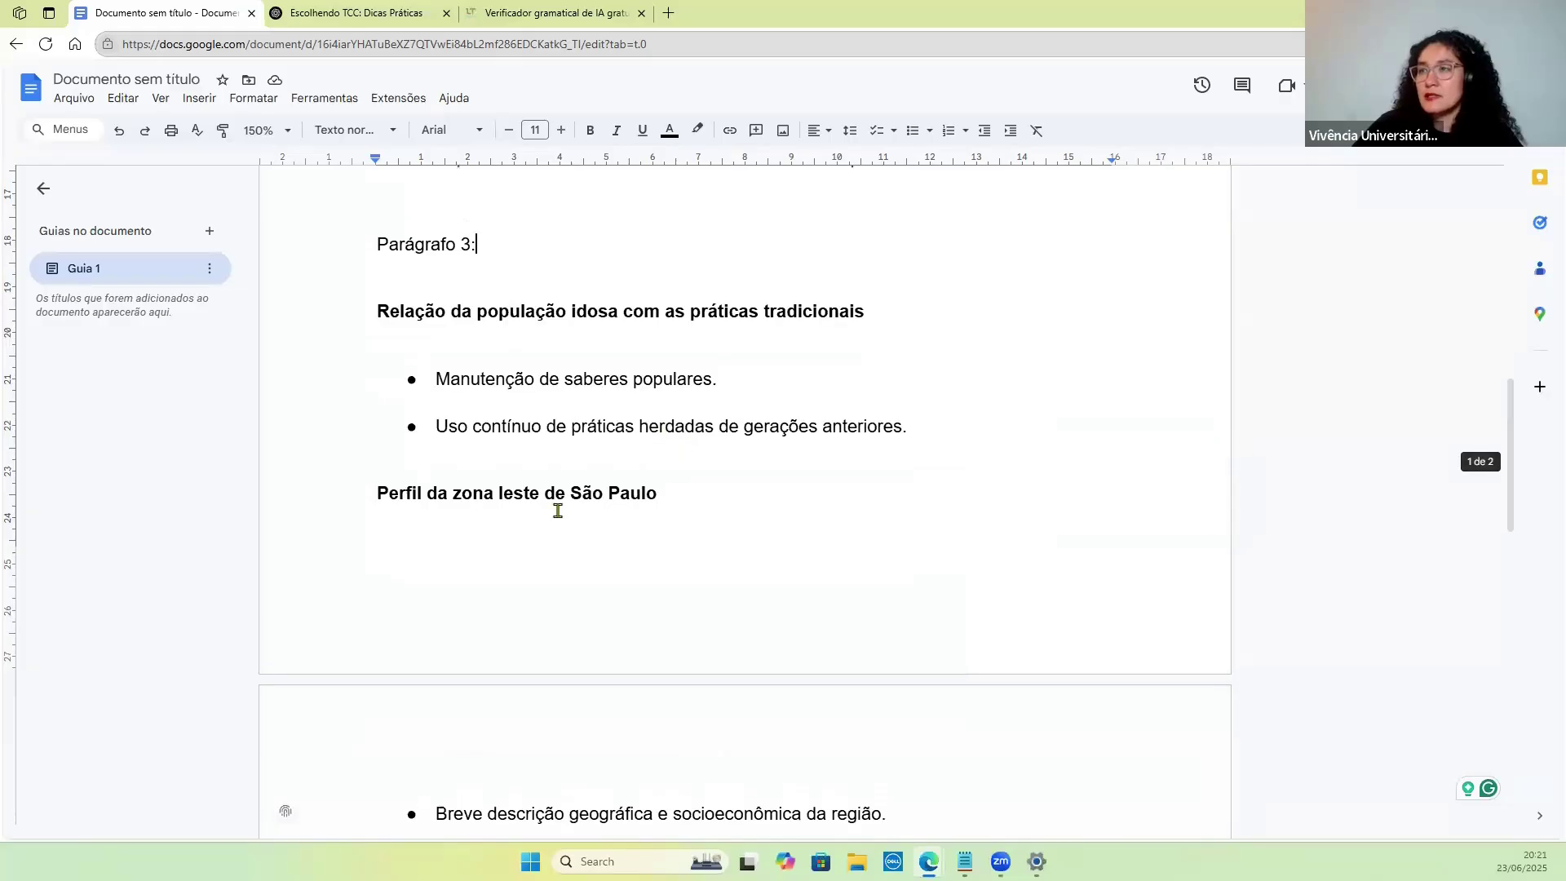
scroll(558, 511, up, 1)
click(1003, 493)
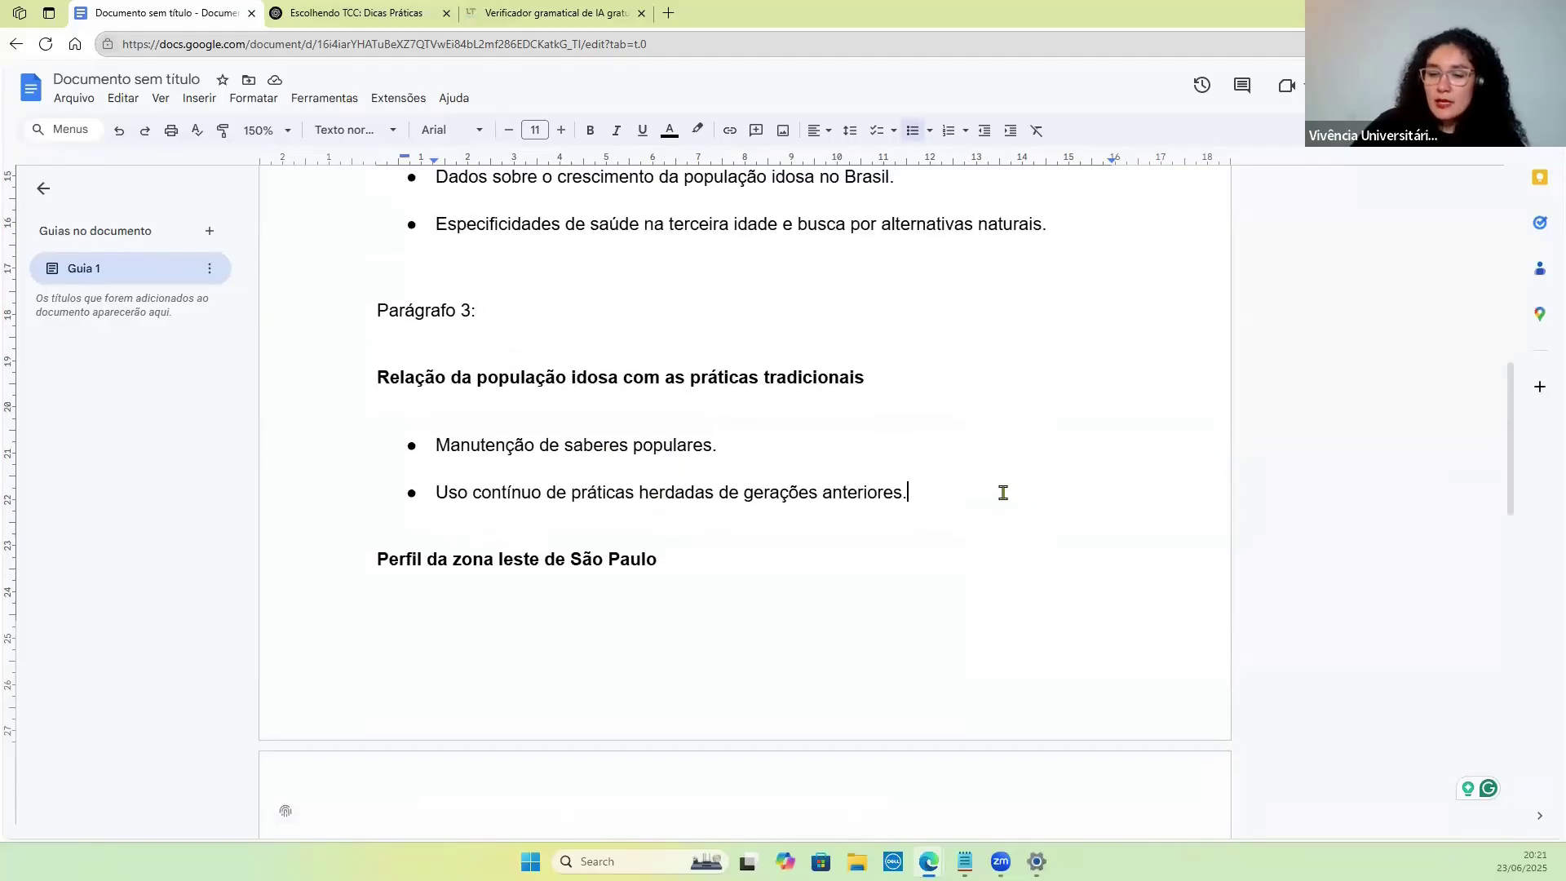
key(Return)
key(Return)
key(BackSpace)
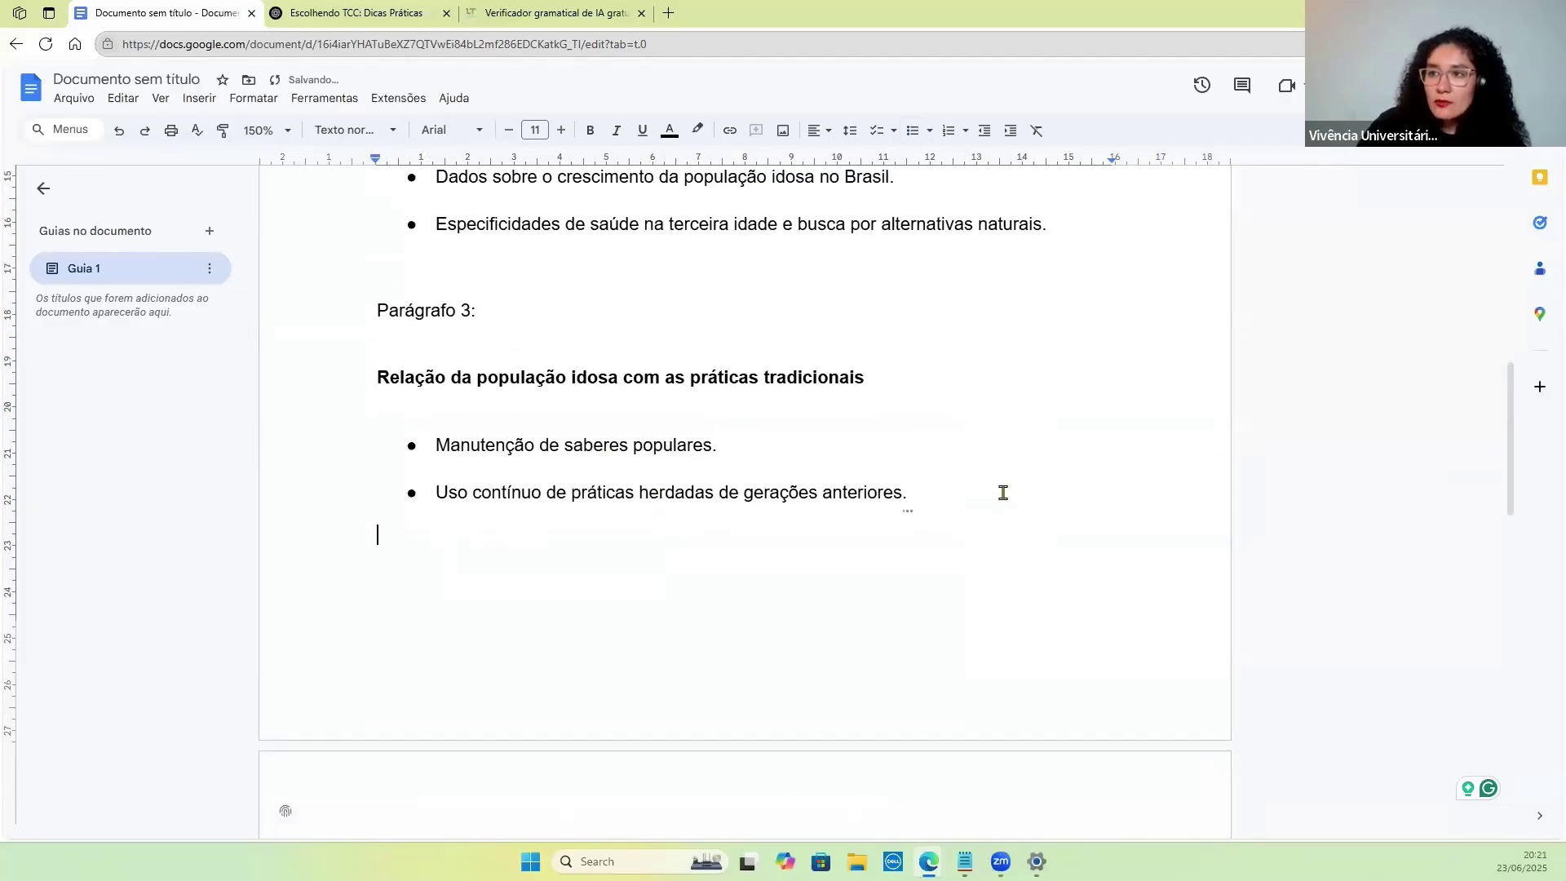
text(P)
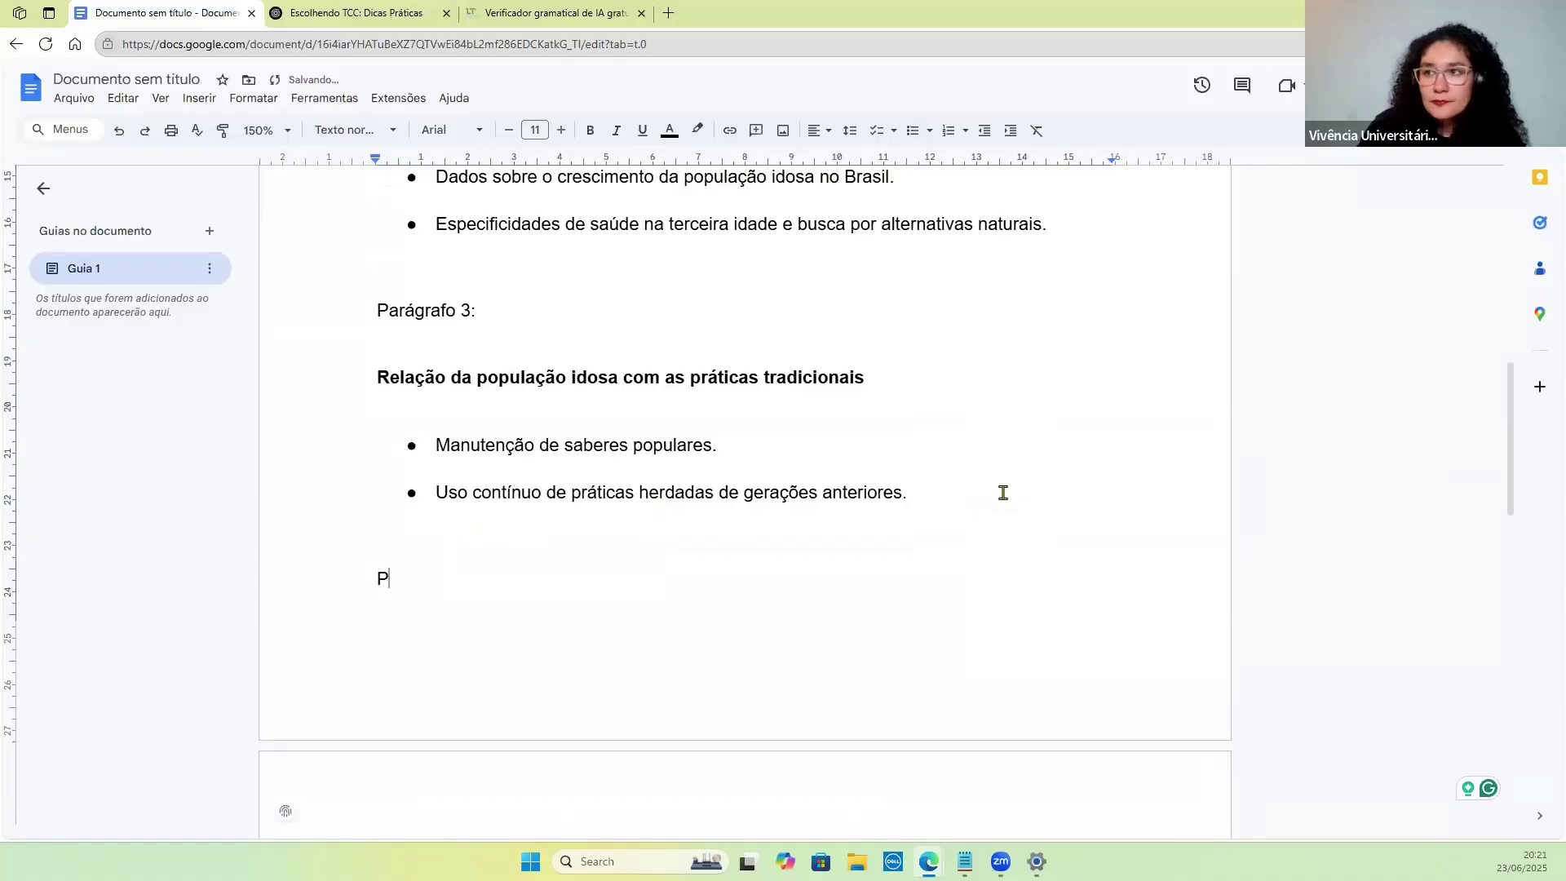
text(arágrafo 4:)
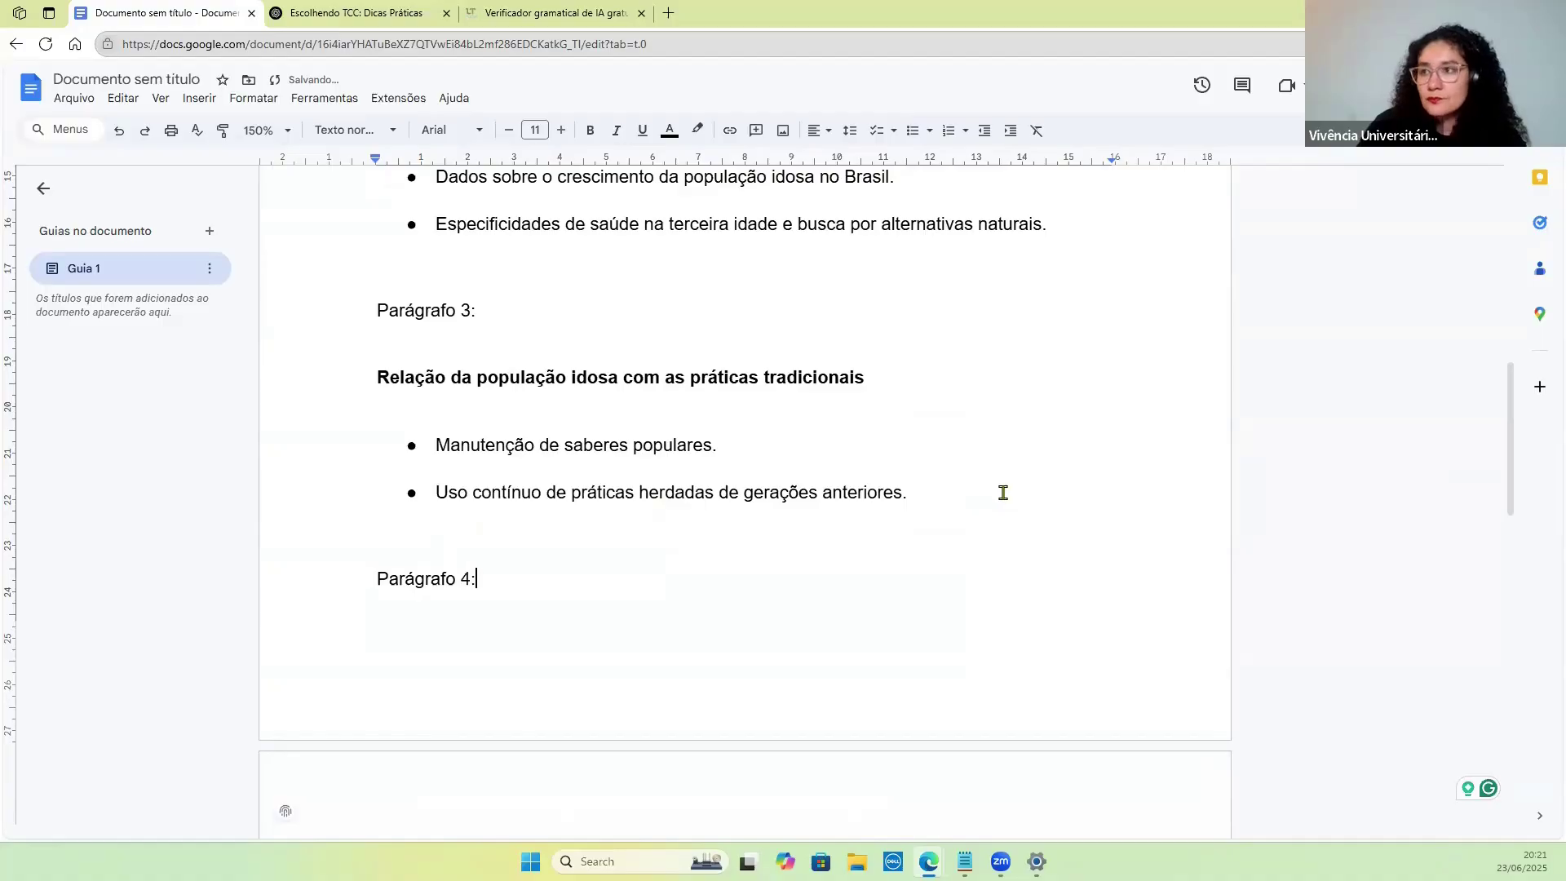
Add the label "Parágrafo 5:" after the bullets of "Perfil da zona leste de São Paulo", above "Justificativa do estudo".
scroll(395, 301, down, 2)
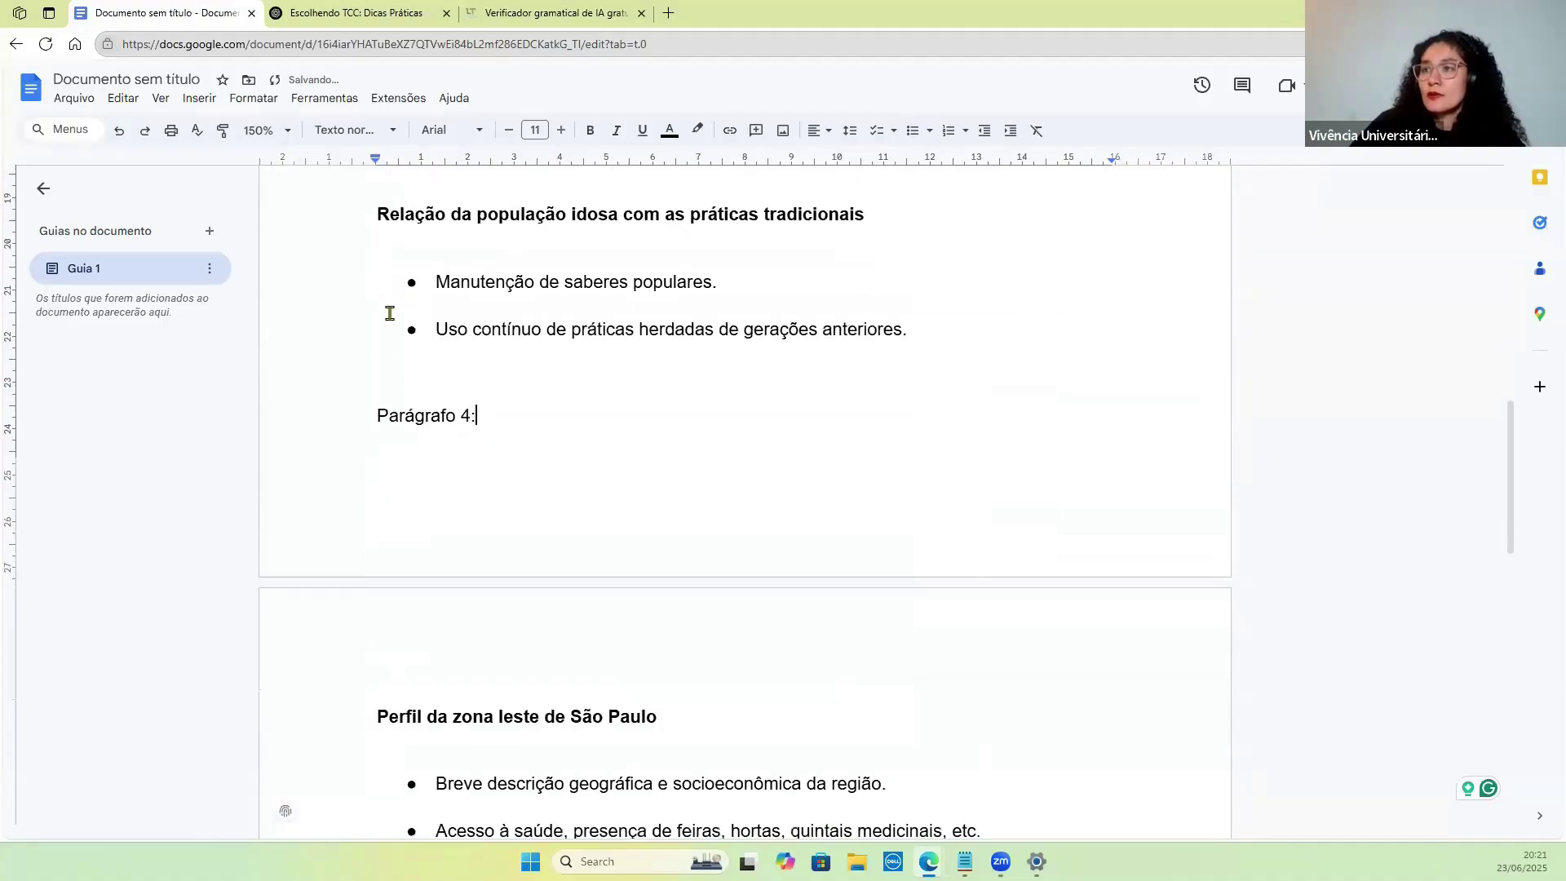
scroll(426, 398, down, 2)
scroll(426, 398, down, 4)
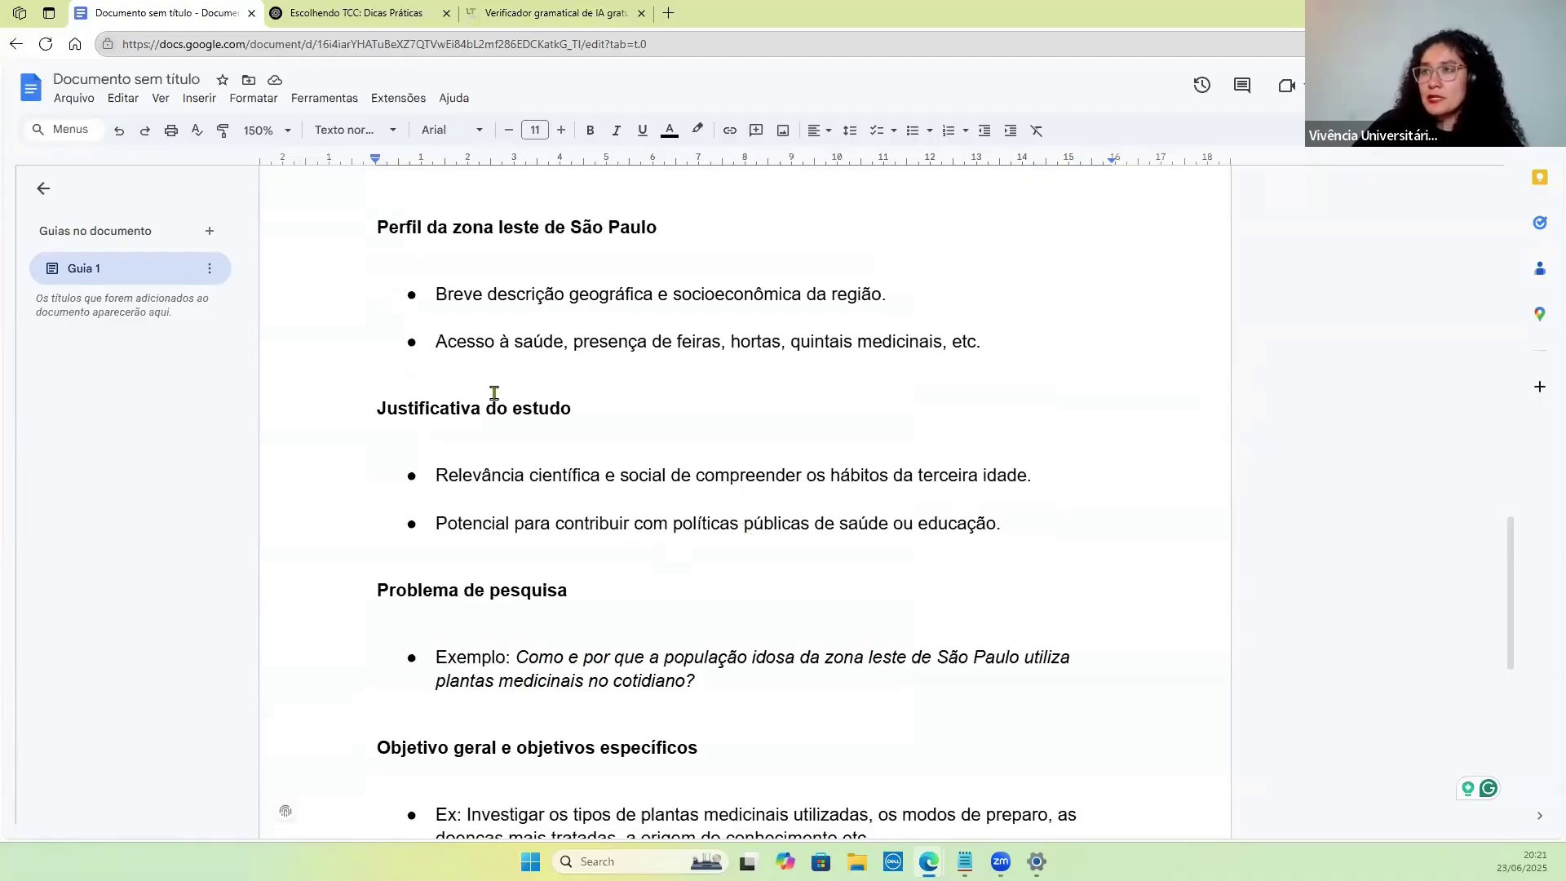
scroll(700, 420, up, 1)
click(996, 426)
key(Return)
key(BackSpace)
key(BackSpace)
key(Return)
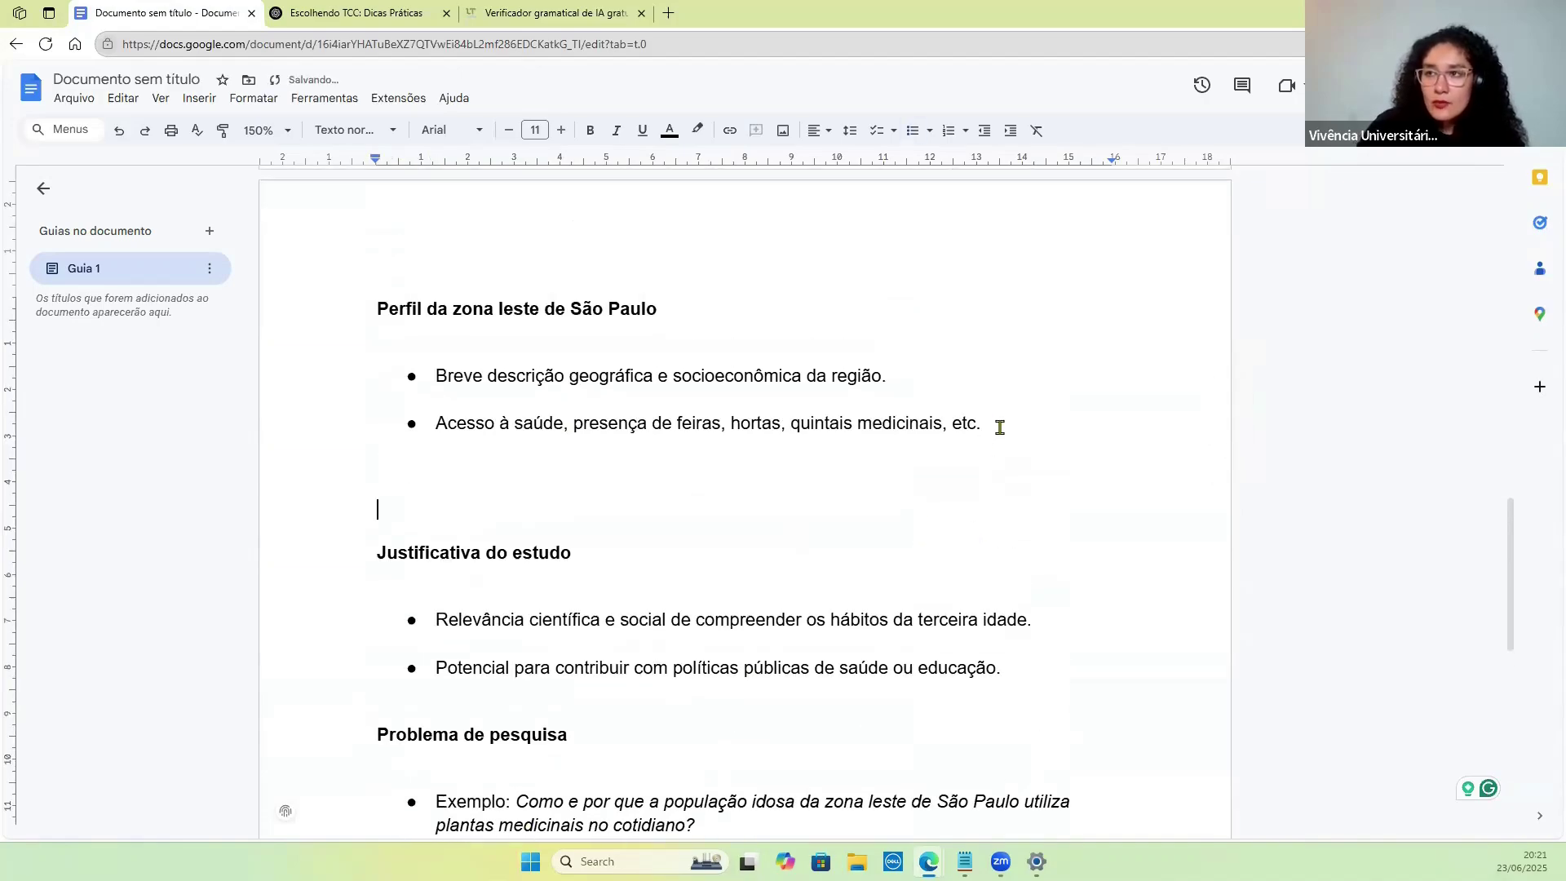
text(Para)
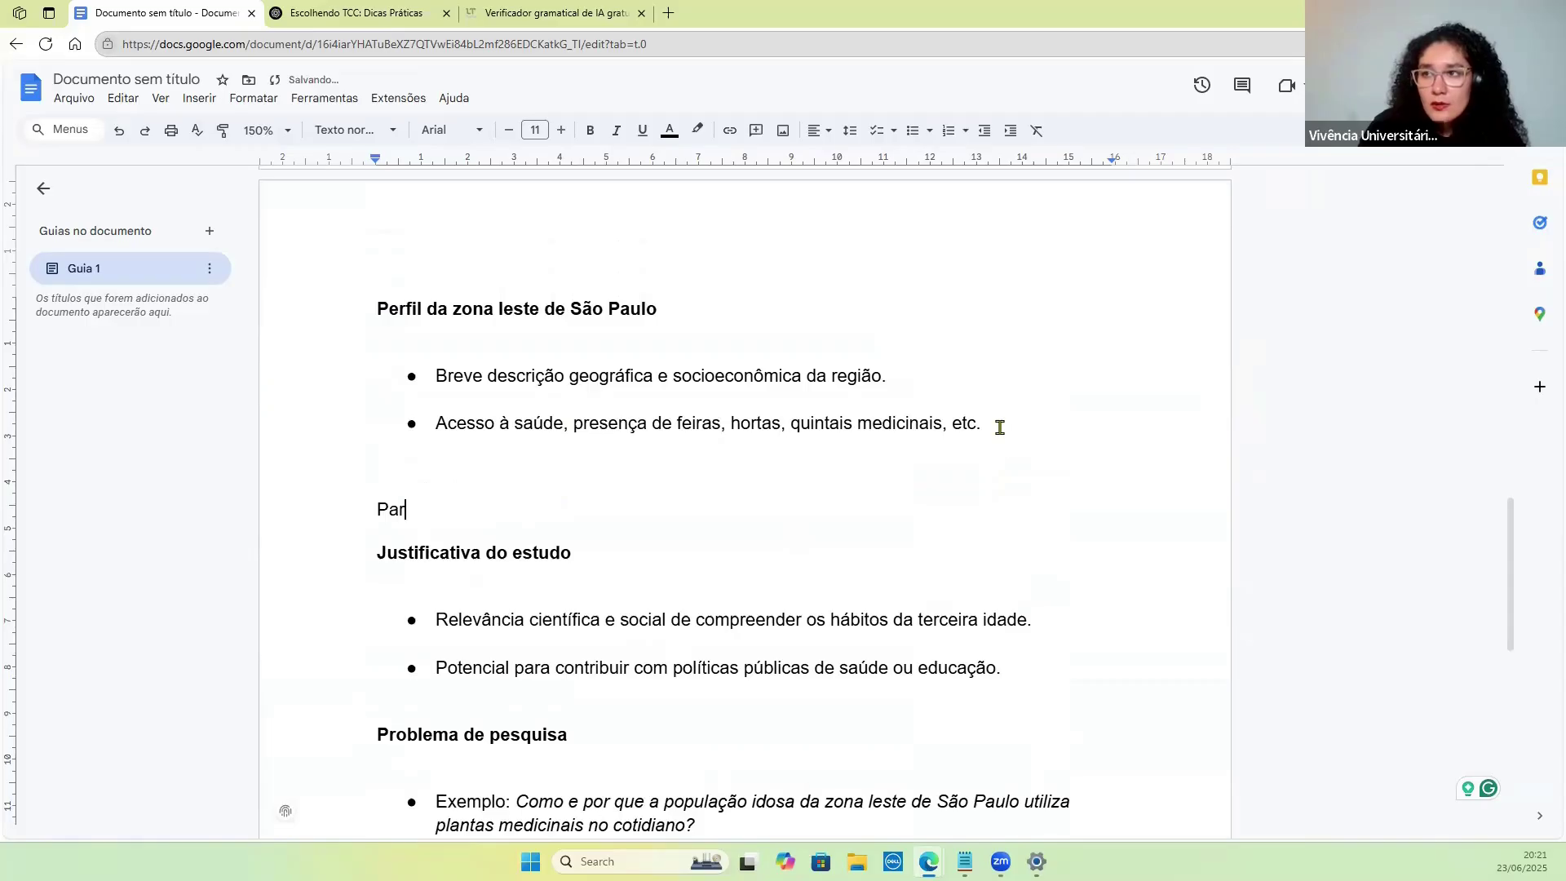
key(BackSpace)
text(ag)
key(BackSpace)
key(BackSpace)
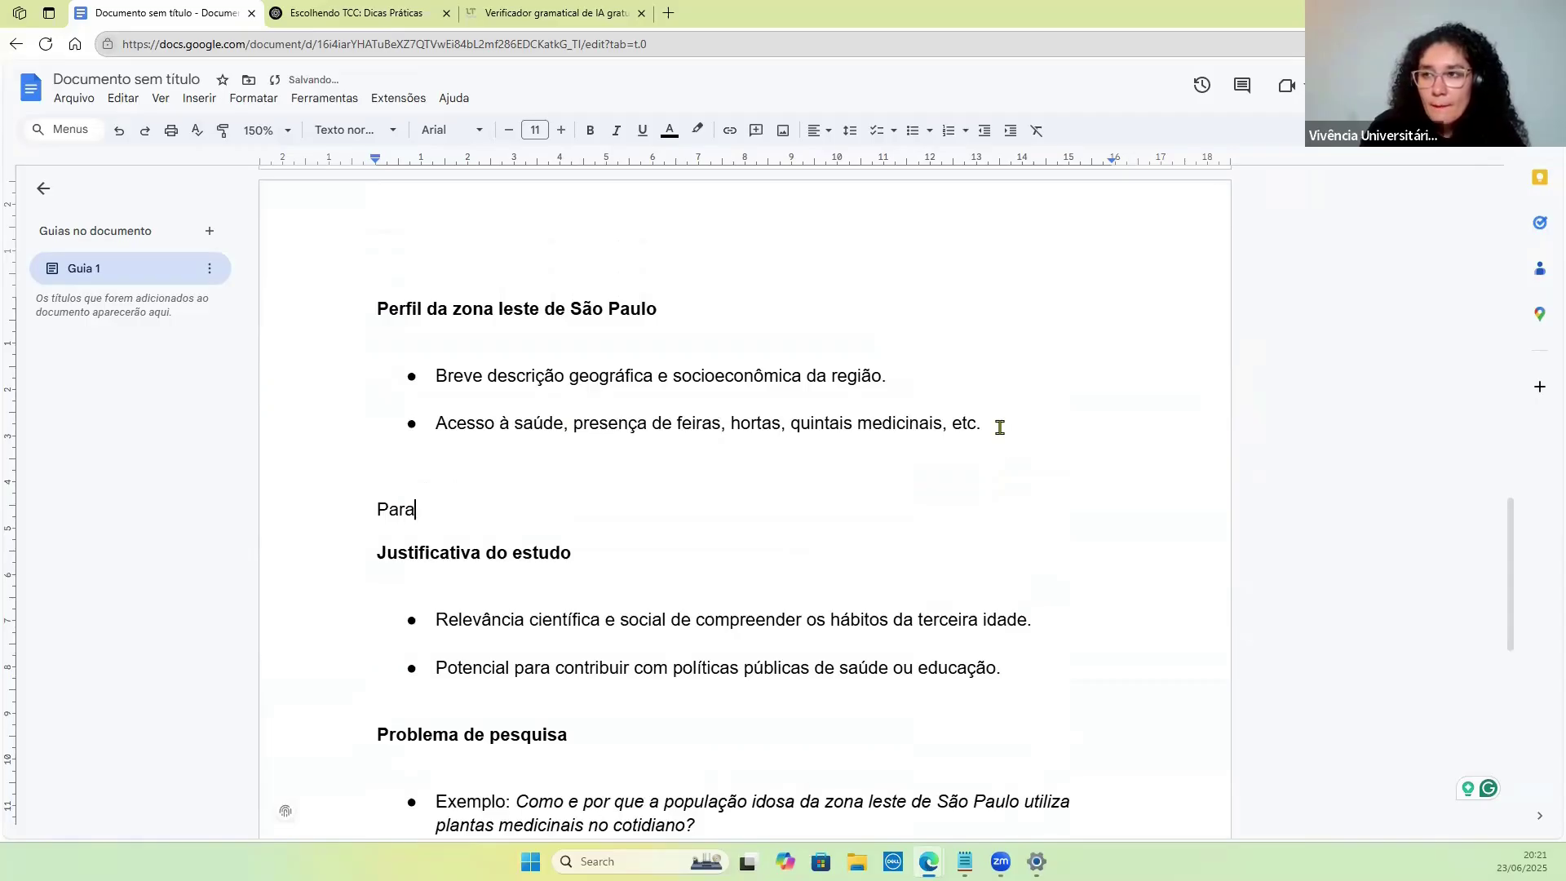
text(ágrad)
key(BackSpace)
text(fo 5:)
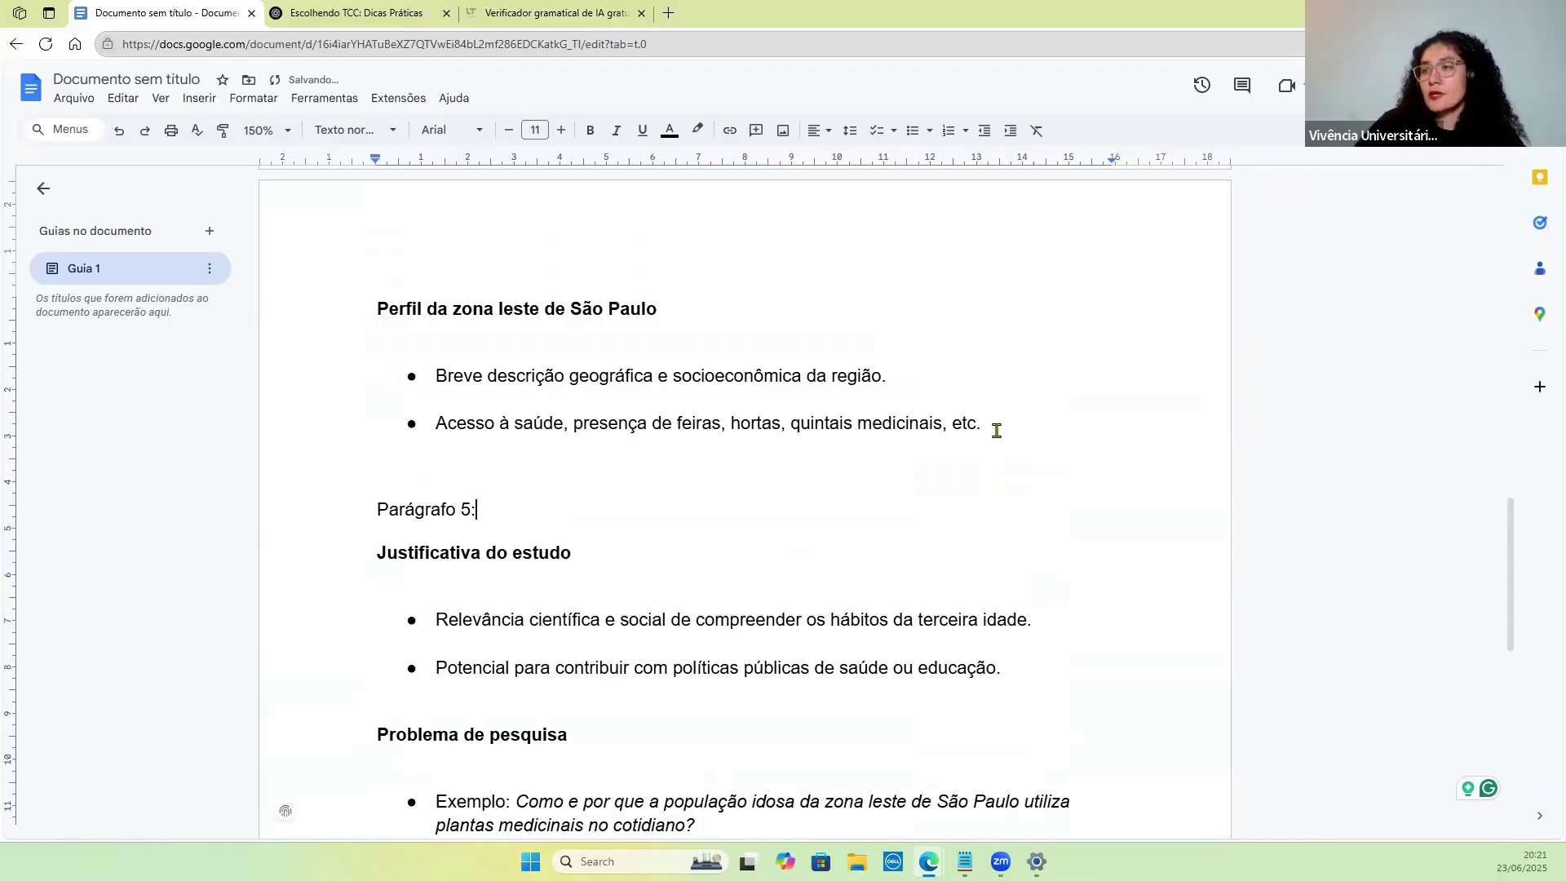
Add the unbulleted label "Parágrafo 6:" after the bullet of "Problema de pesquisa", above "Objetivo geral e objetivos específicos".
scroll(990, 432, down, 4)
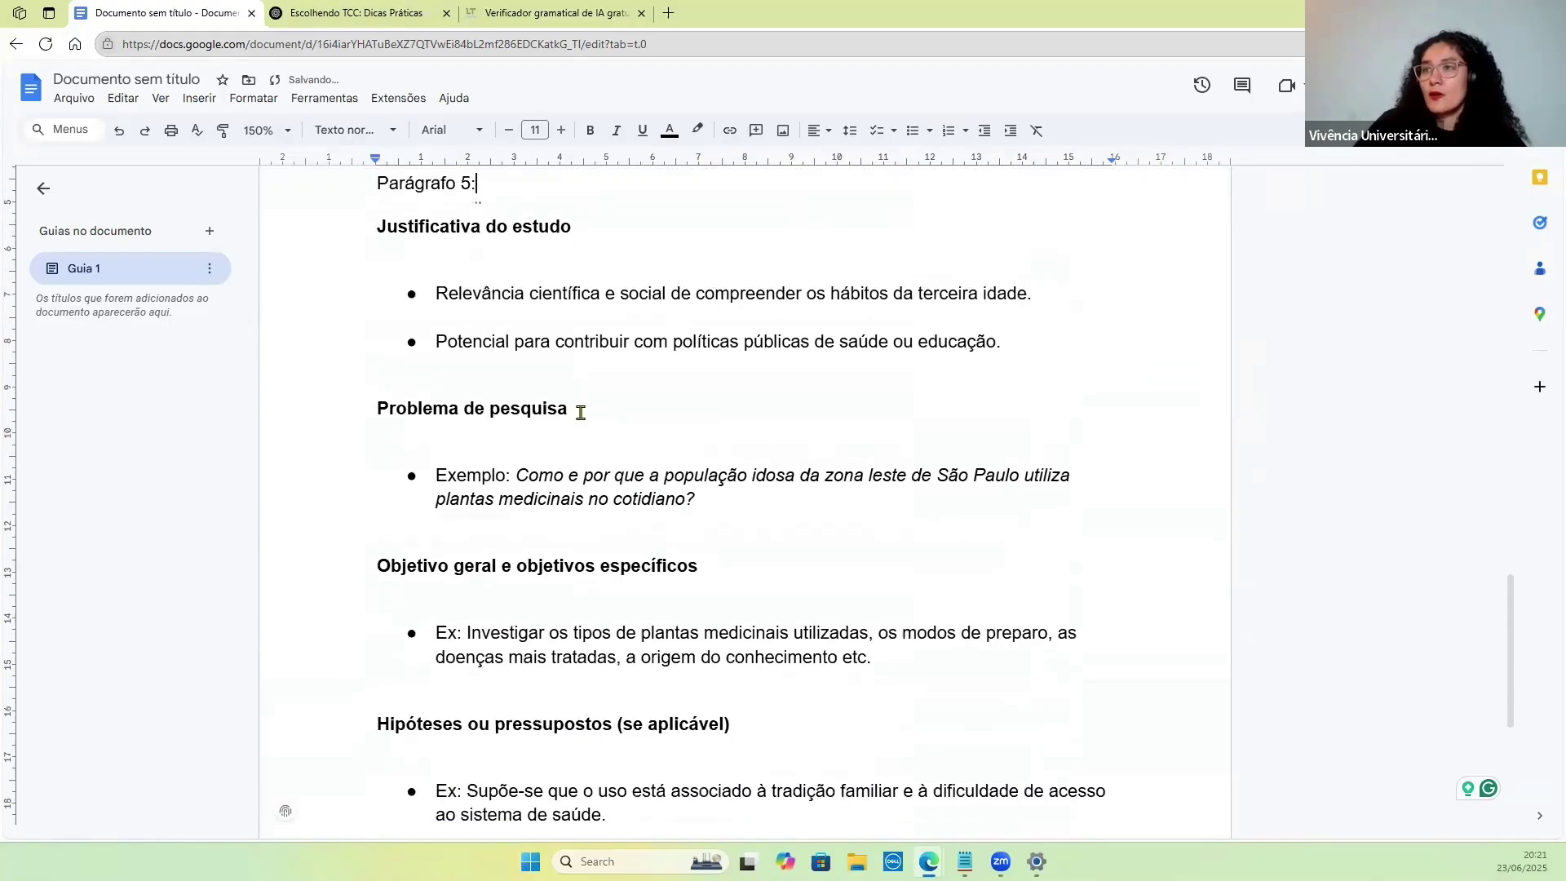
click(723, 525)
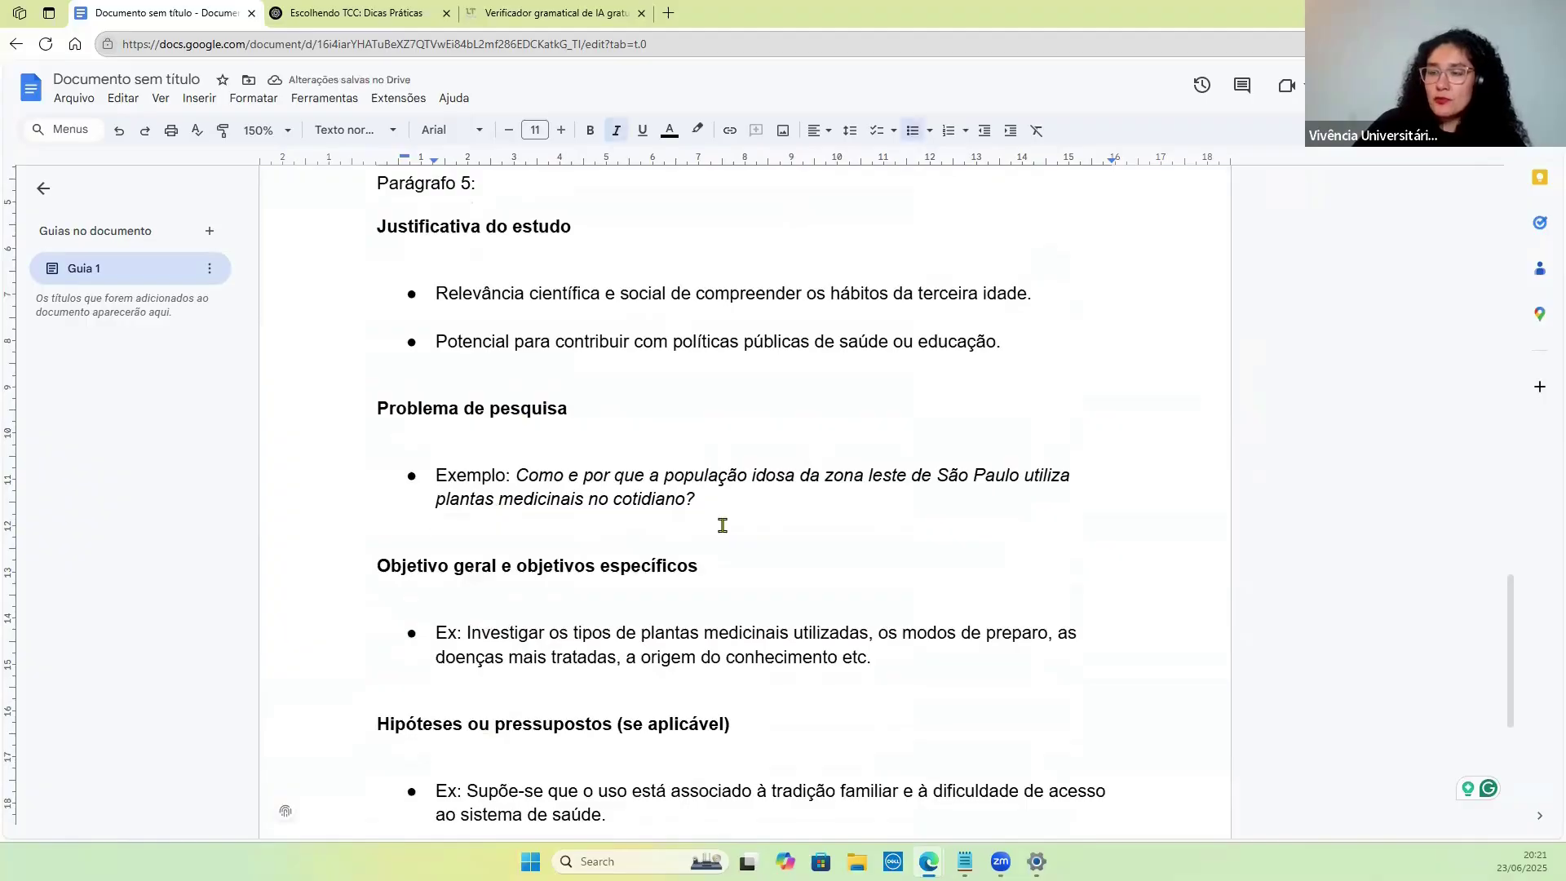
key(BackSpace)
key(Return)
key(Return)
key(BackSpace)
key(Return)
key(BackSpace)
key(BackSpace)
key(Return)
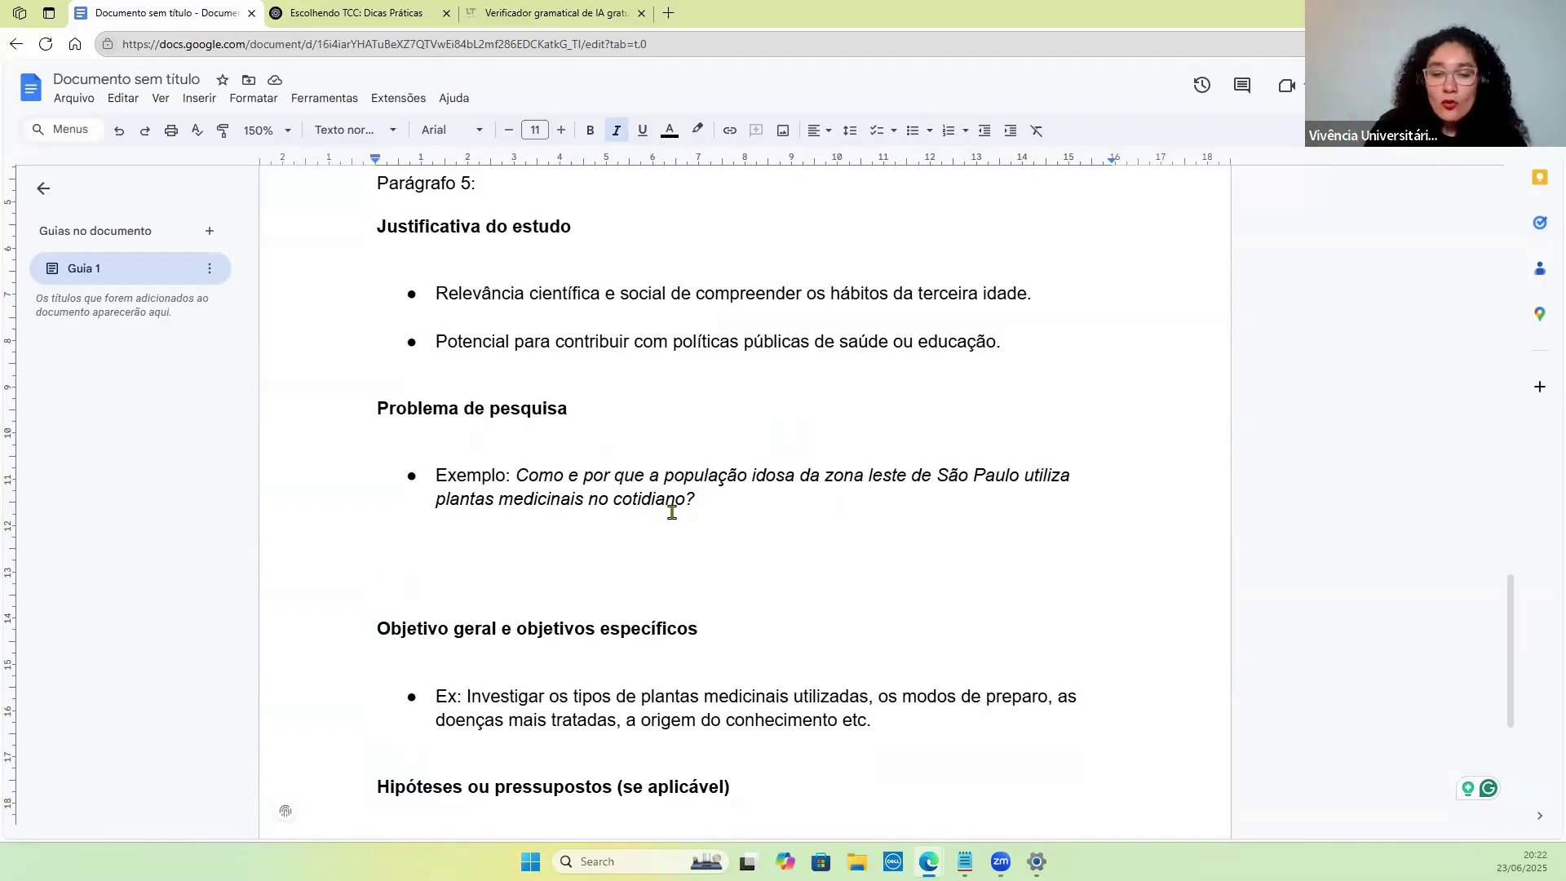
text(Pa)
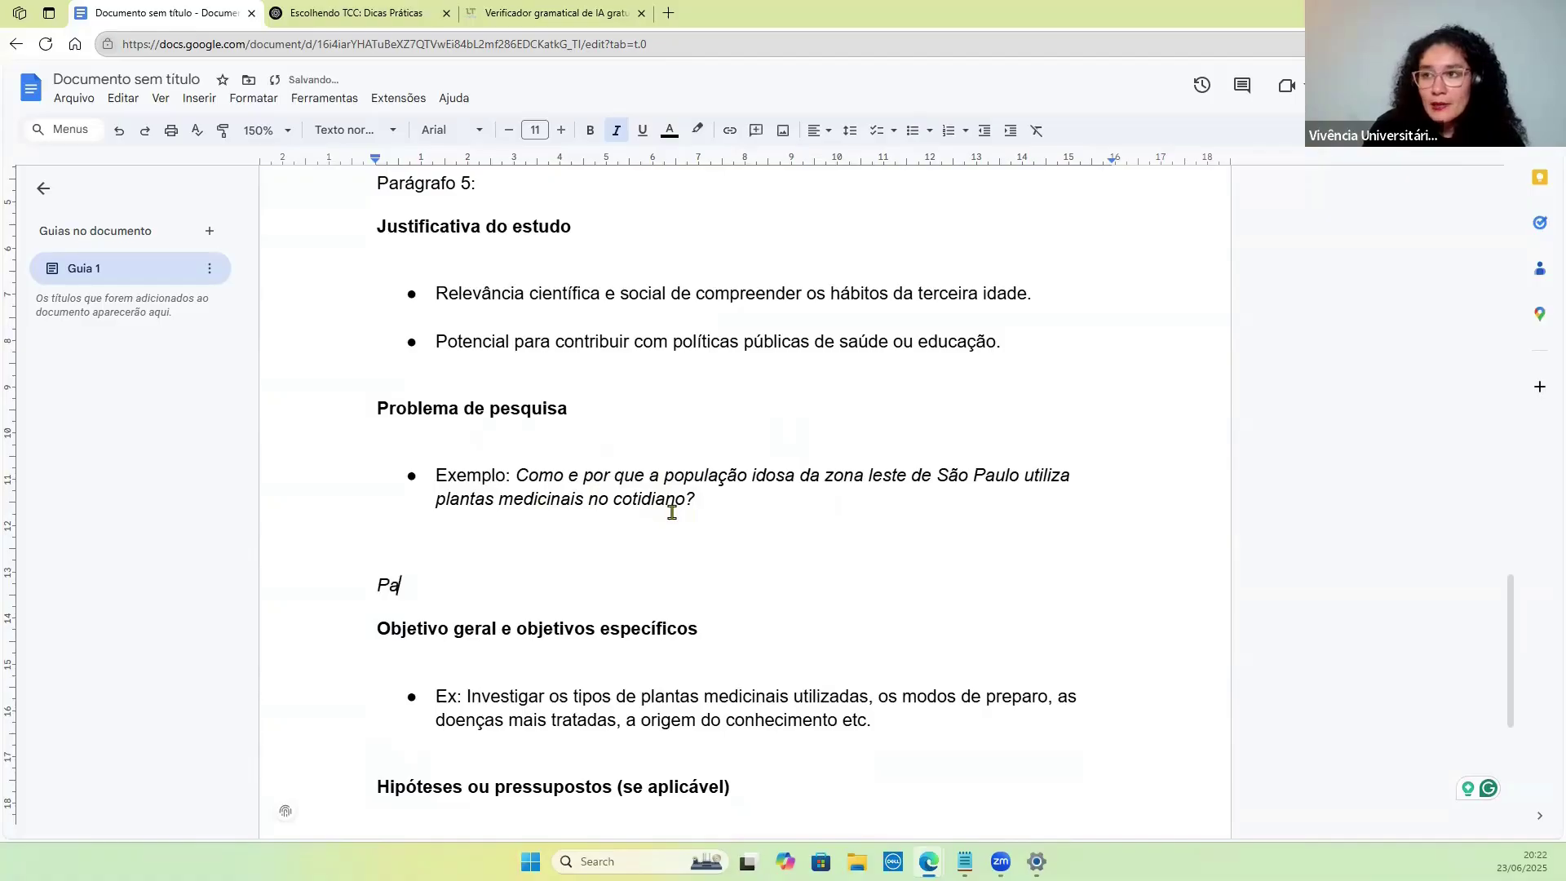
text(rágrafo )
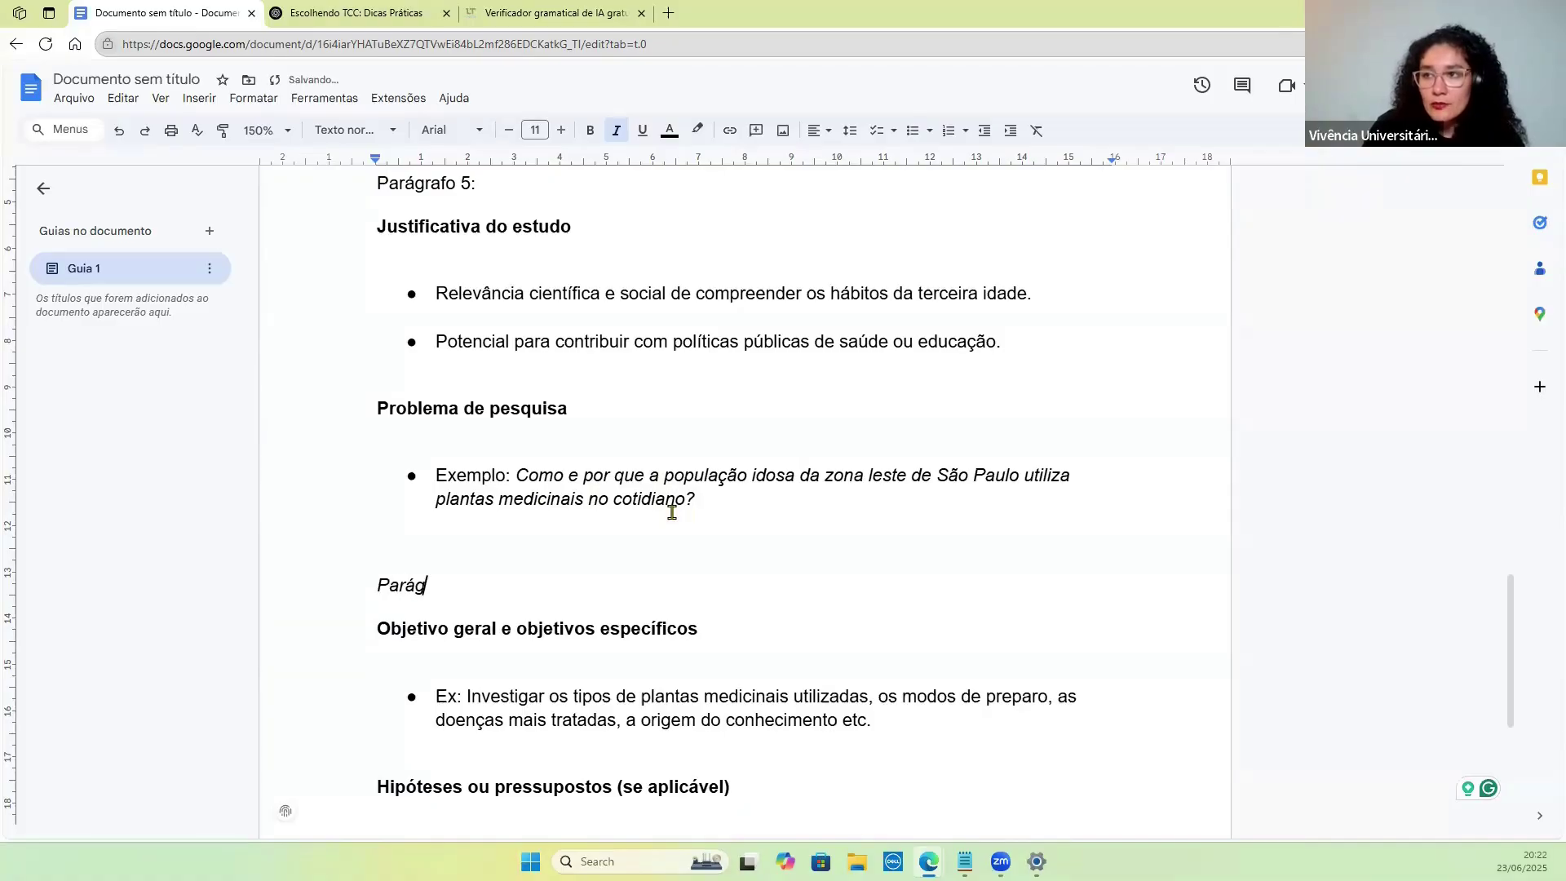
text(6:)
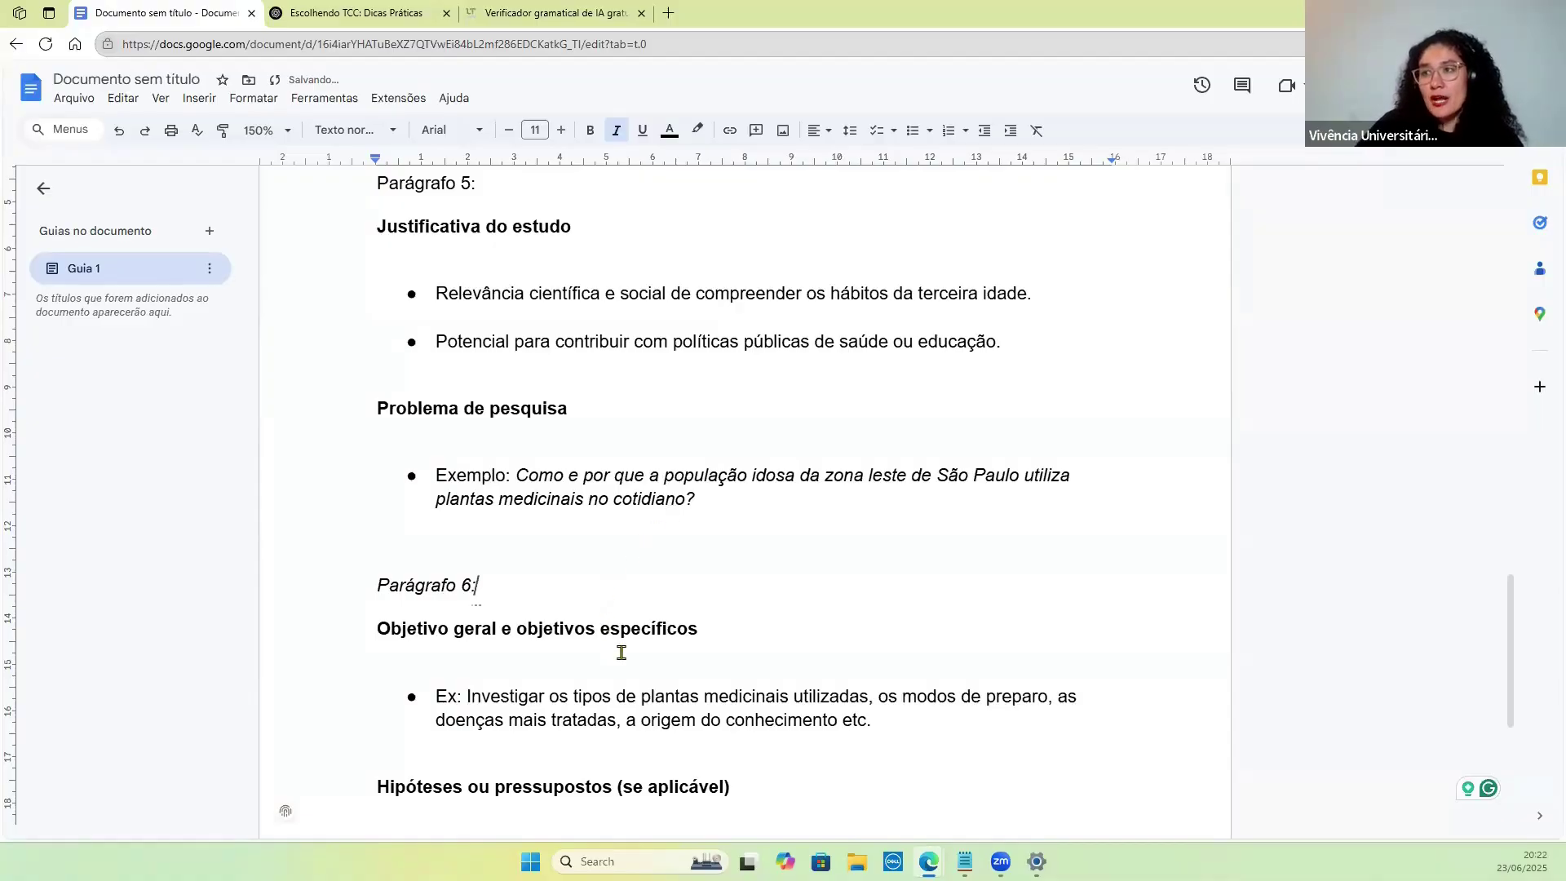
Remove the italic formatting from the label "Parágrafo 6:".
scroll(623, 652, down, 3)
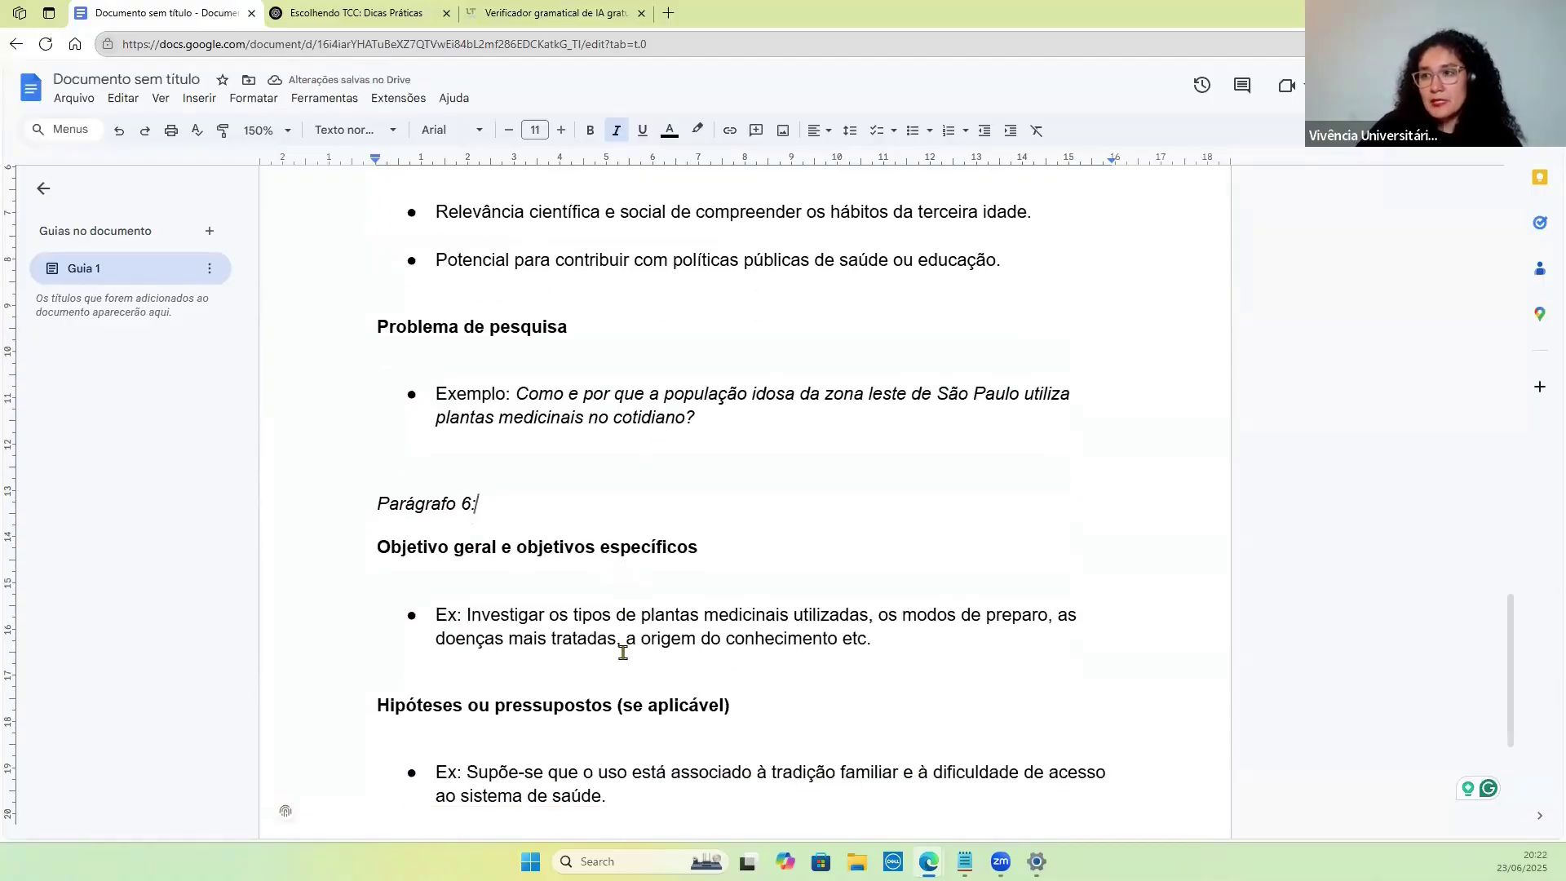
scroll(624, 653, down, 2)
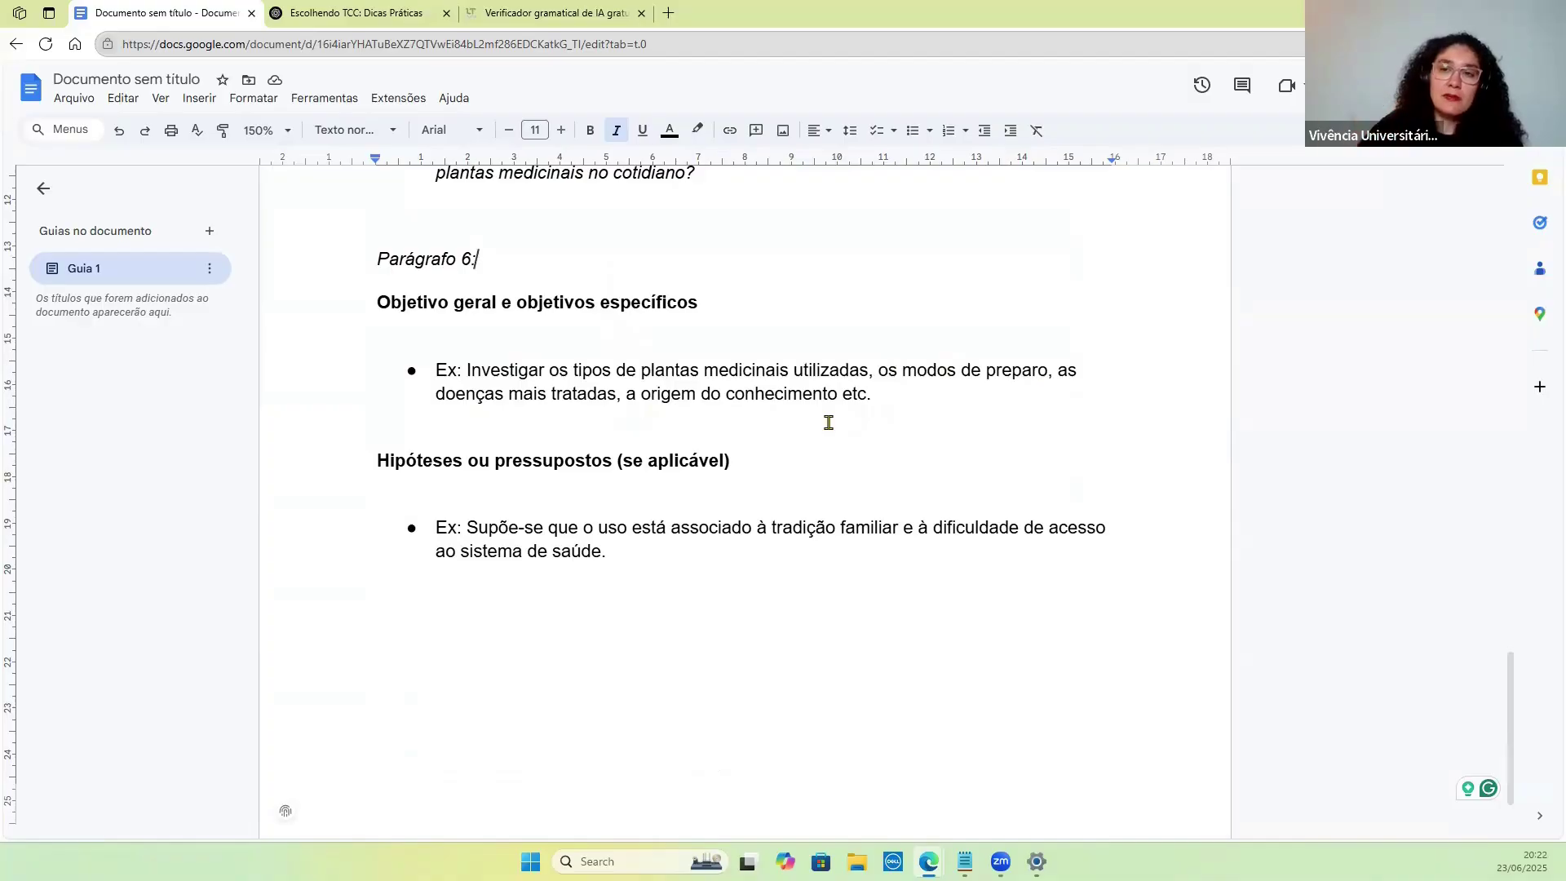
drag(363, 263, 489, 236)
click(616, 131)
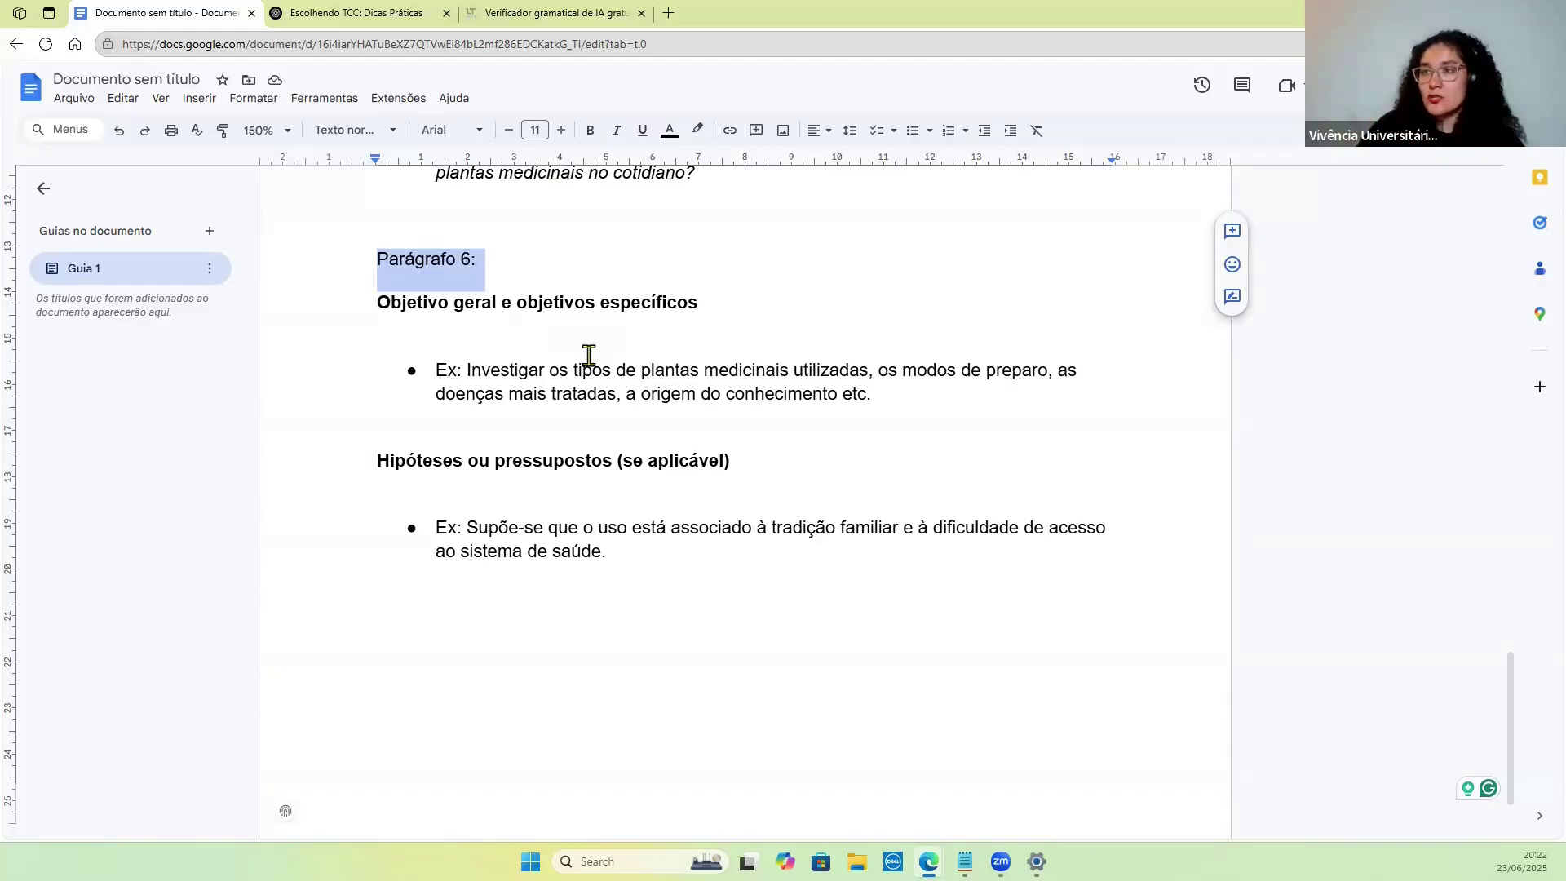
Move the section "Envelhecimento da população brasileira" with its two bullets below the label "Parágrafo 3:", above "Relação da população idosa com as práticas tradicionais".
scroll(582, 359, down, 2)
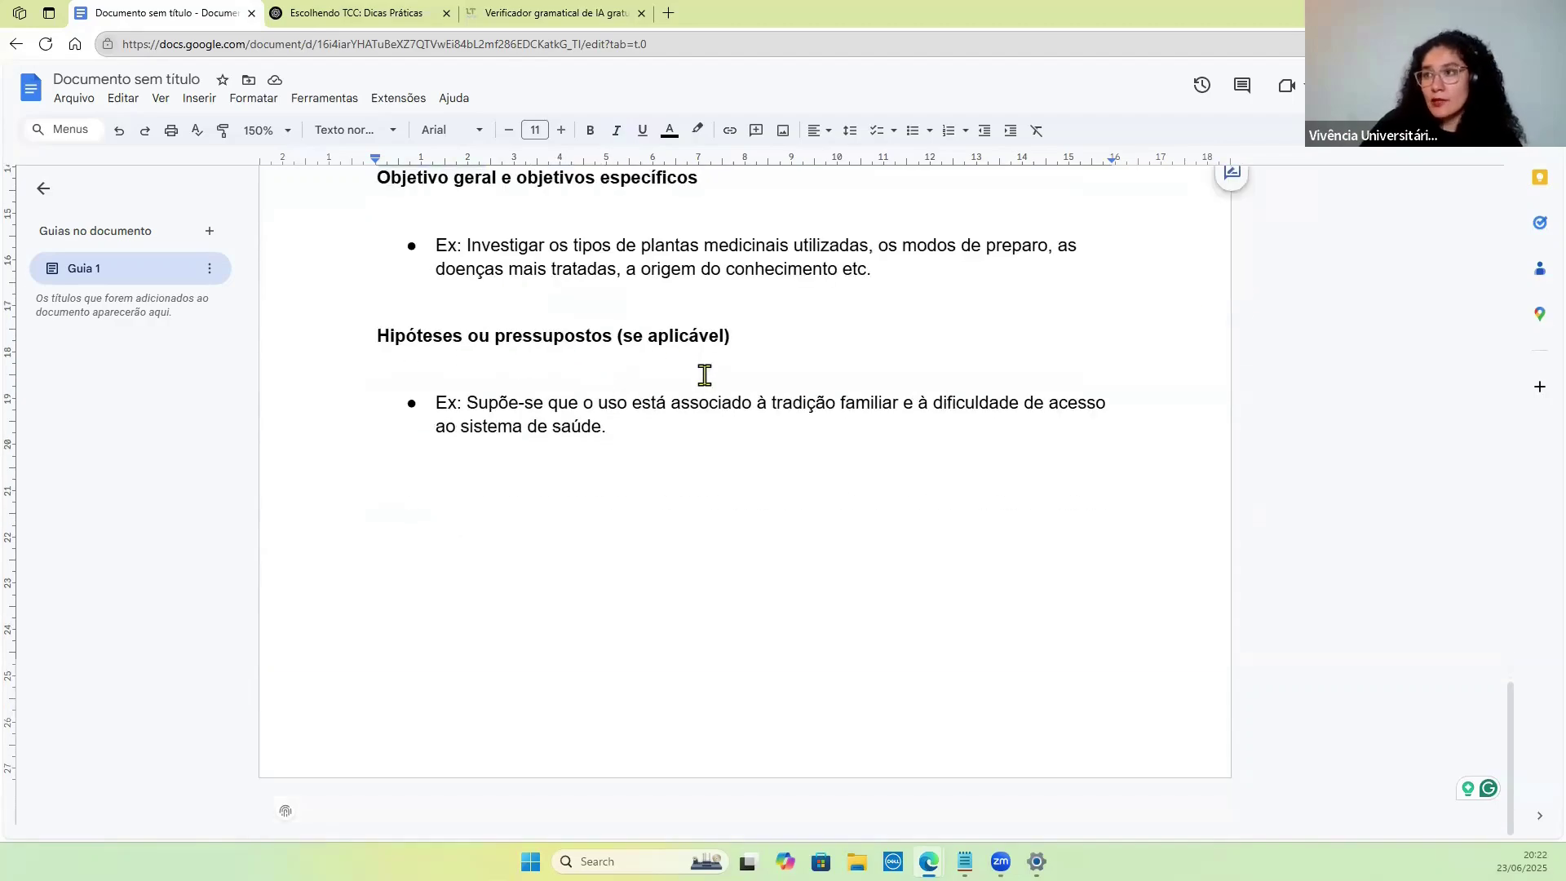
scroll(612, 452, up, 10)
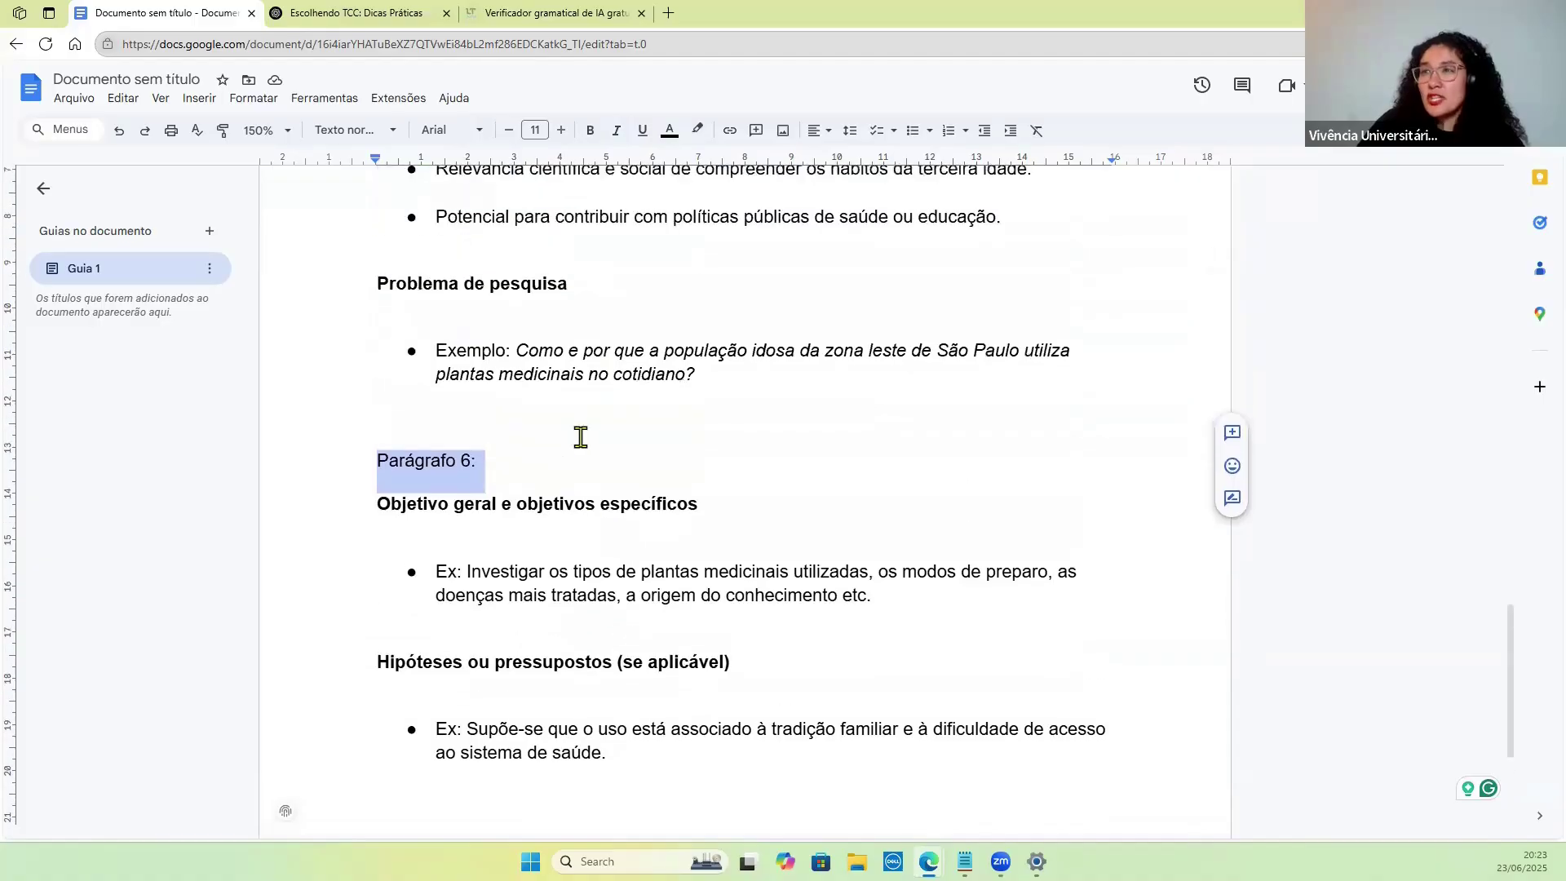
scroll(581, 438, up, 8)
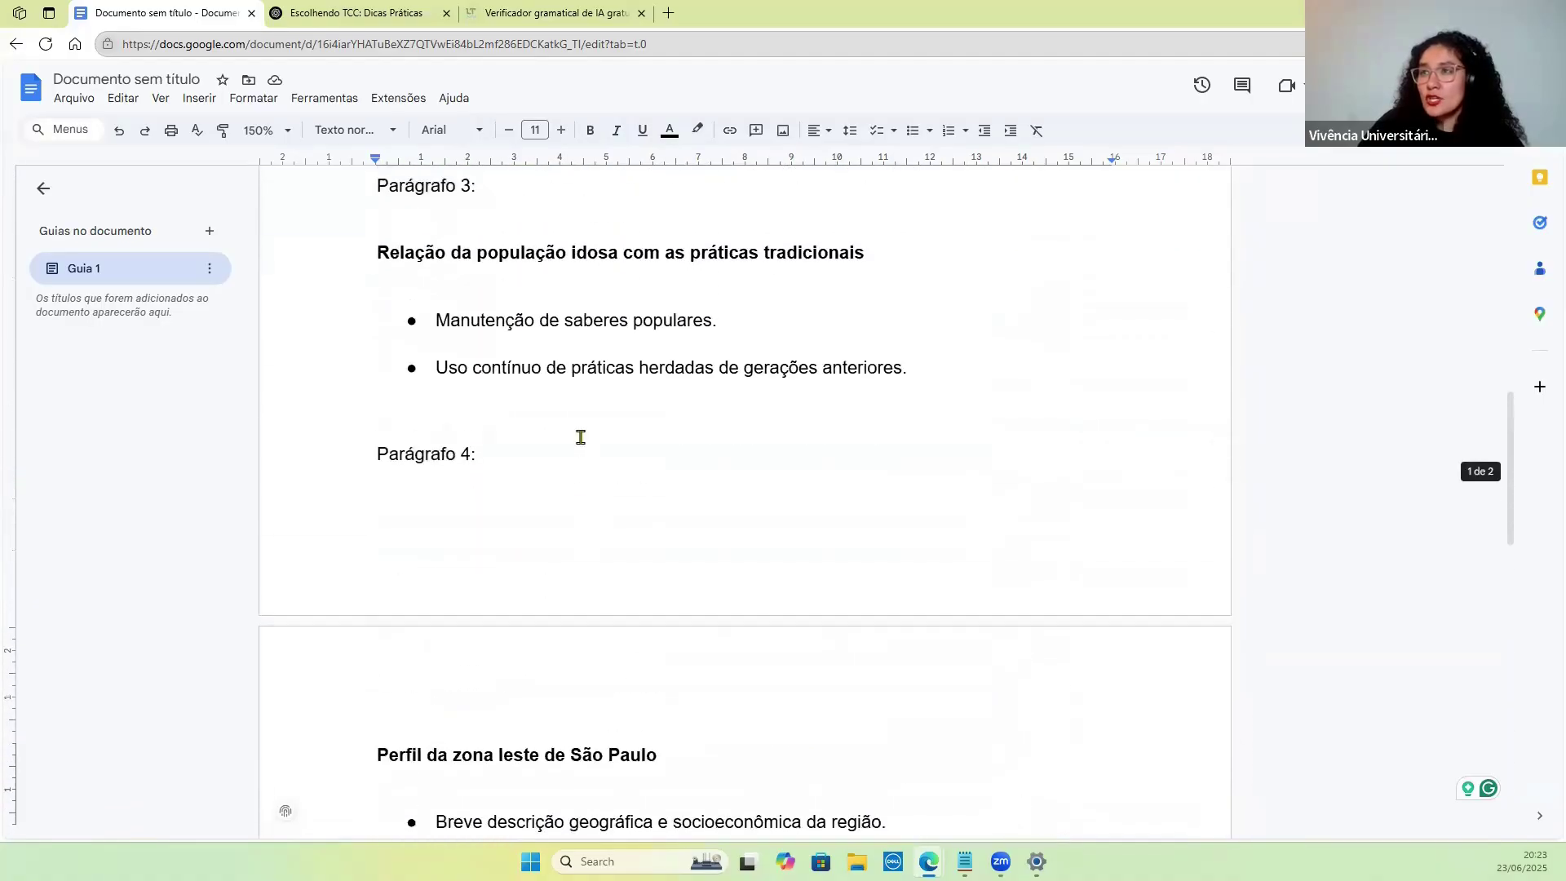
scroll(514, 460, down, 13)
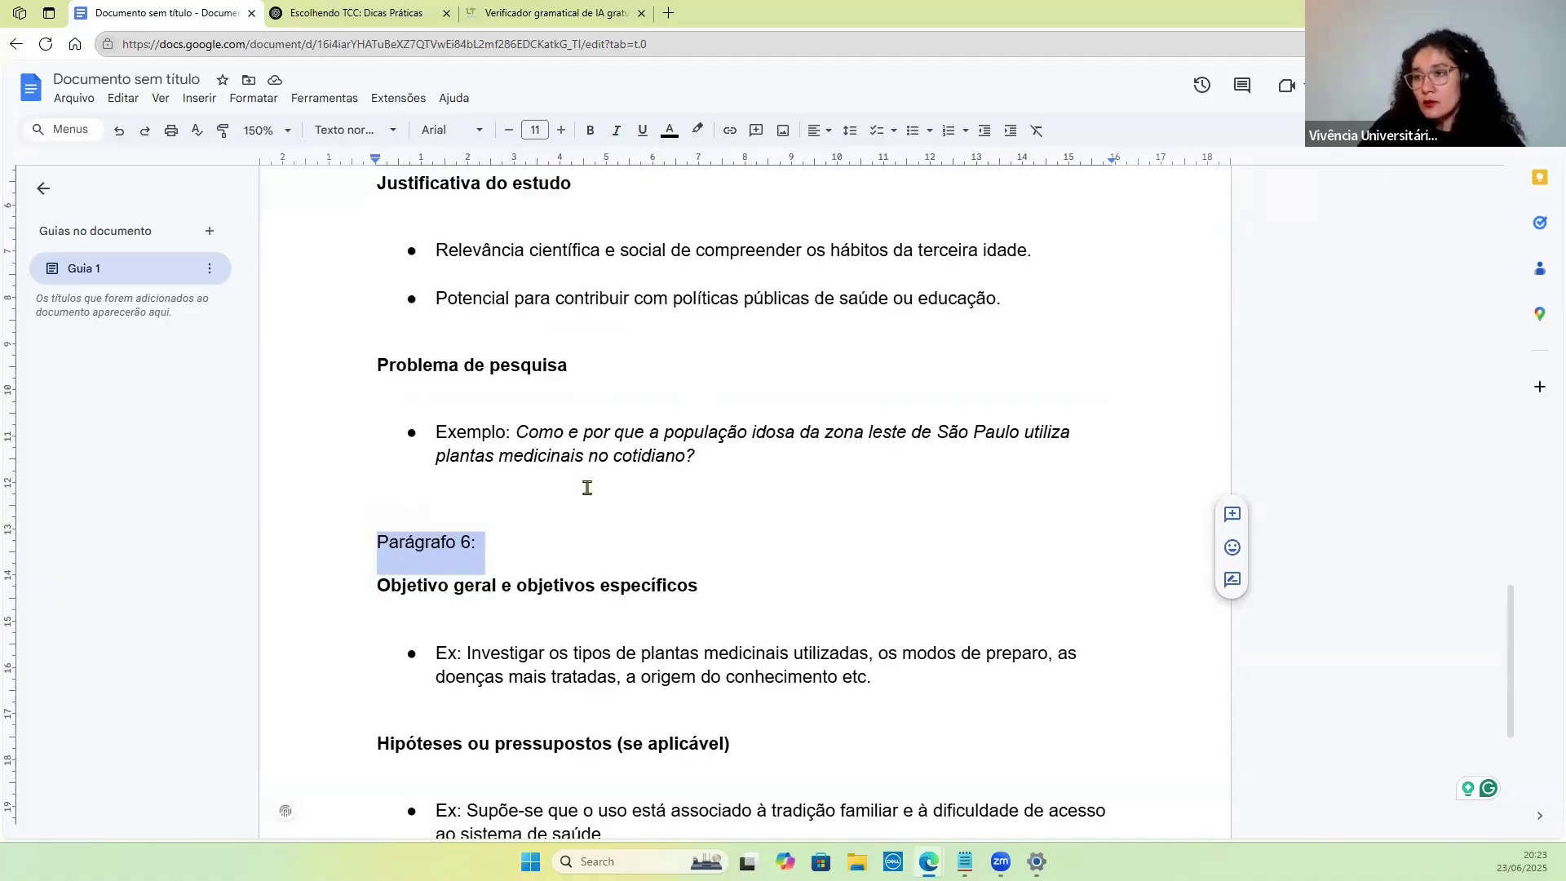
scroll(585, 489, up, 6)
scroll(582, 488, up, 10)
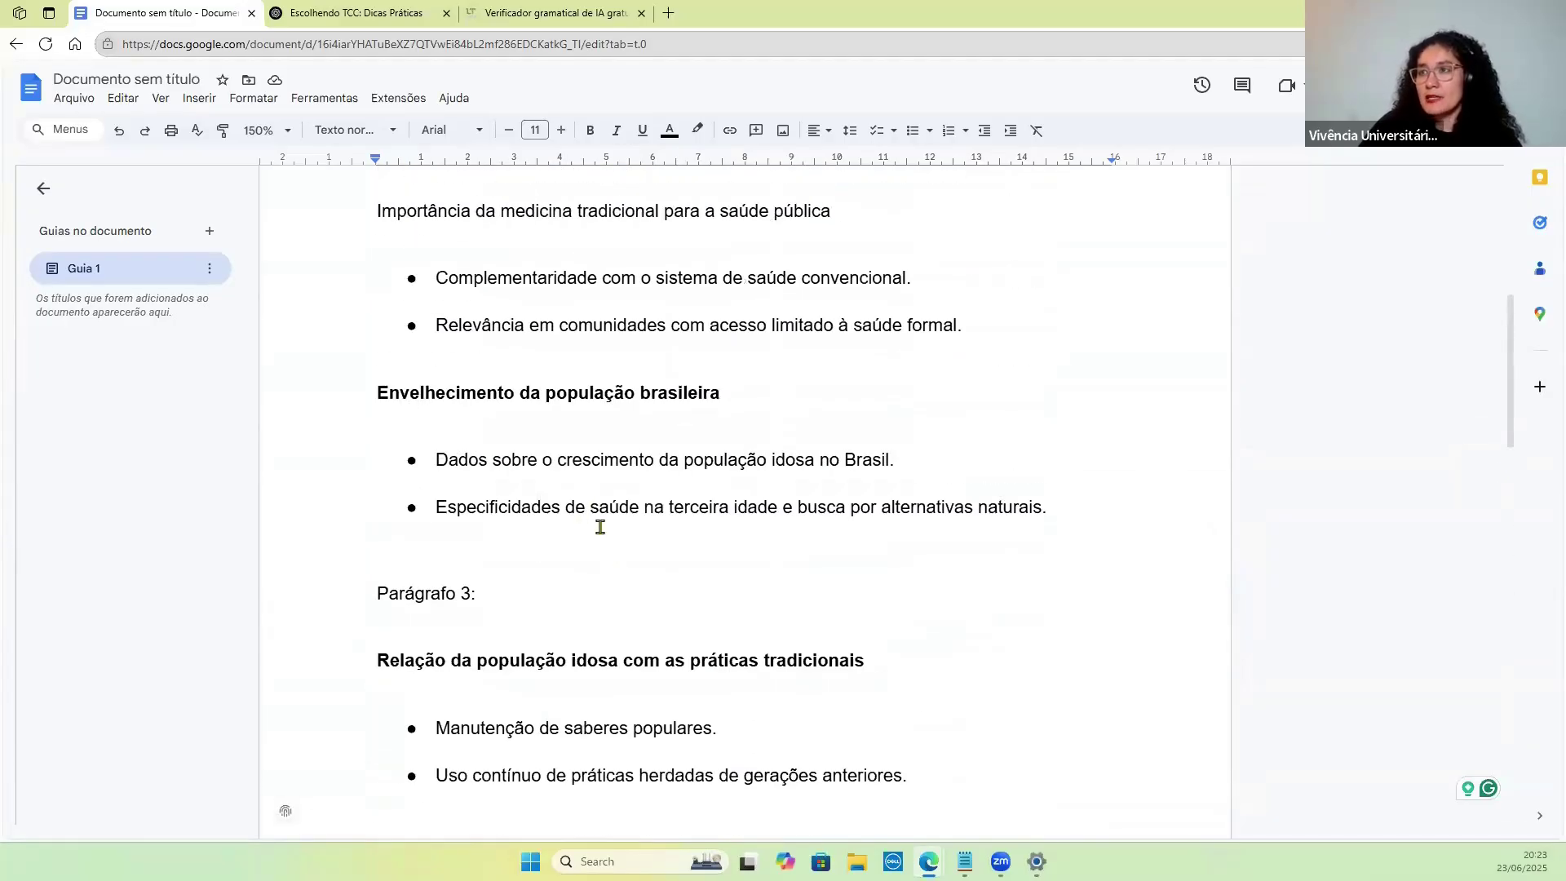
scroll(506, 462, up, 4)
scroll(505, 461, down, 3)
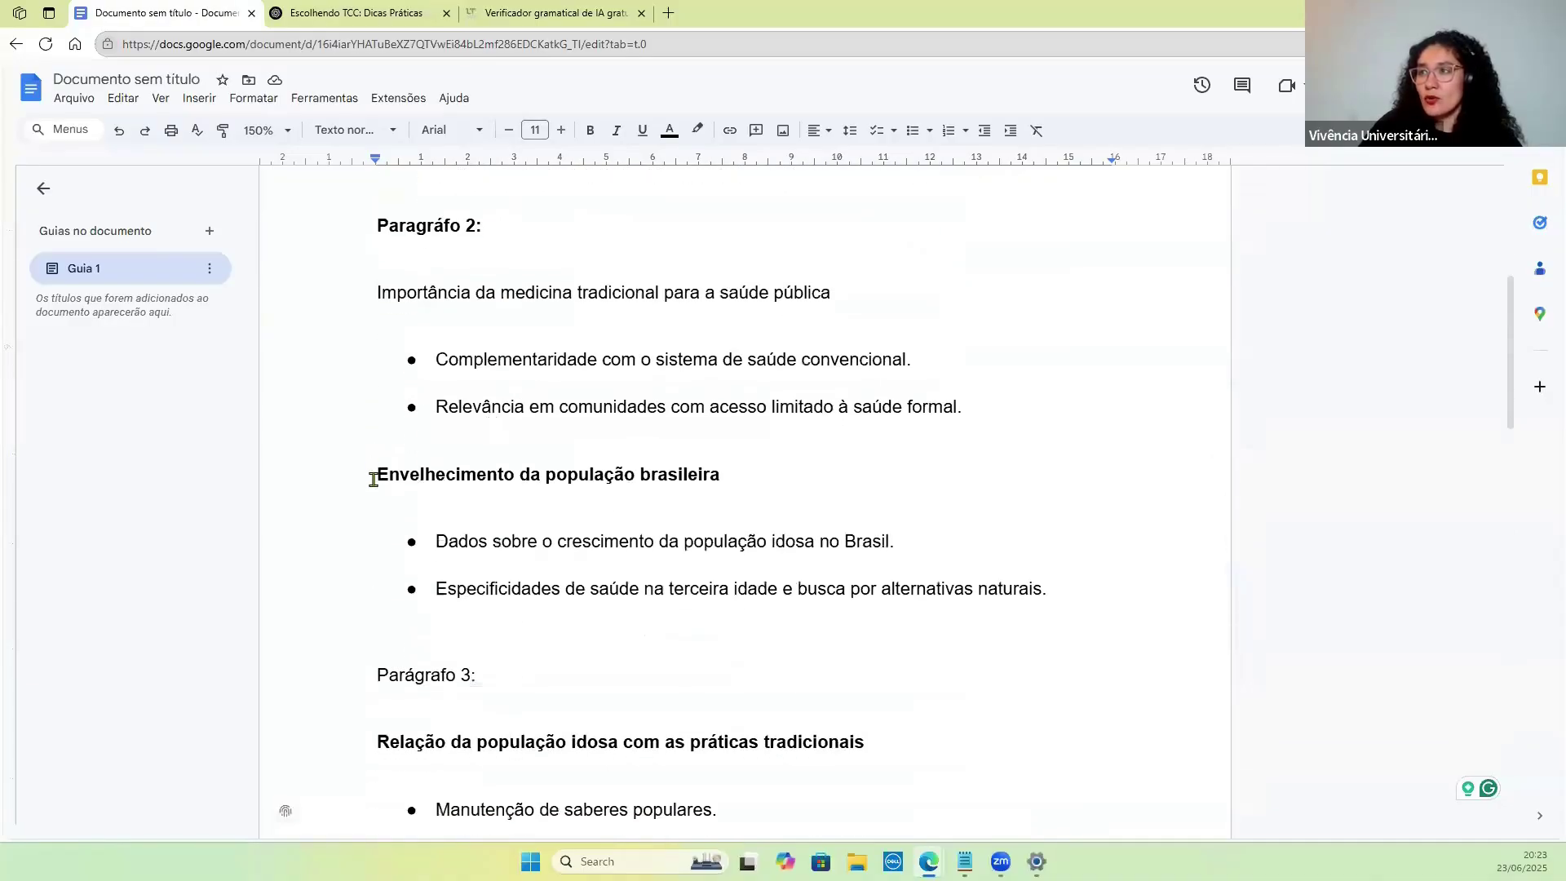
drag(374, 473, 1052, 604)
key(ctrl+c)
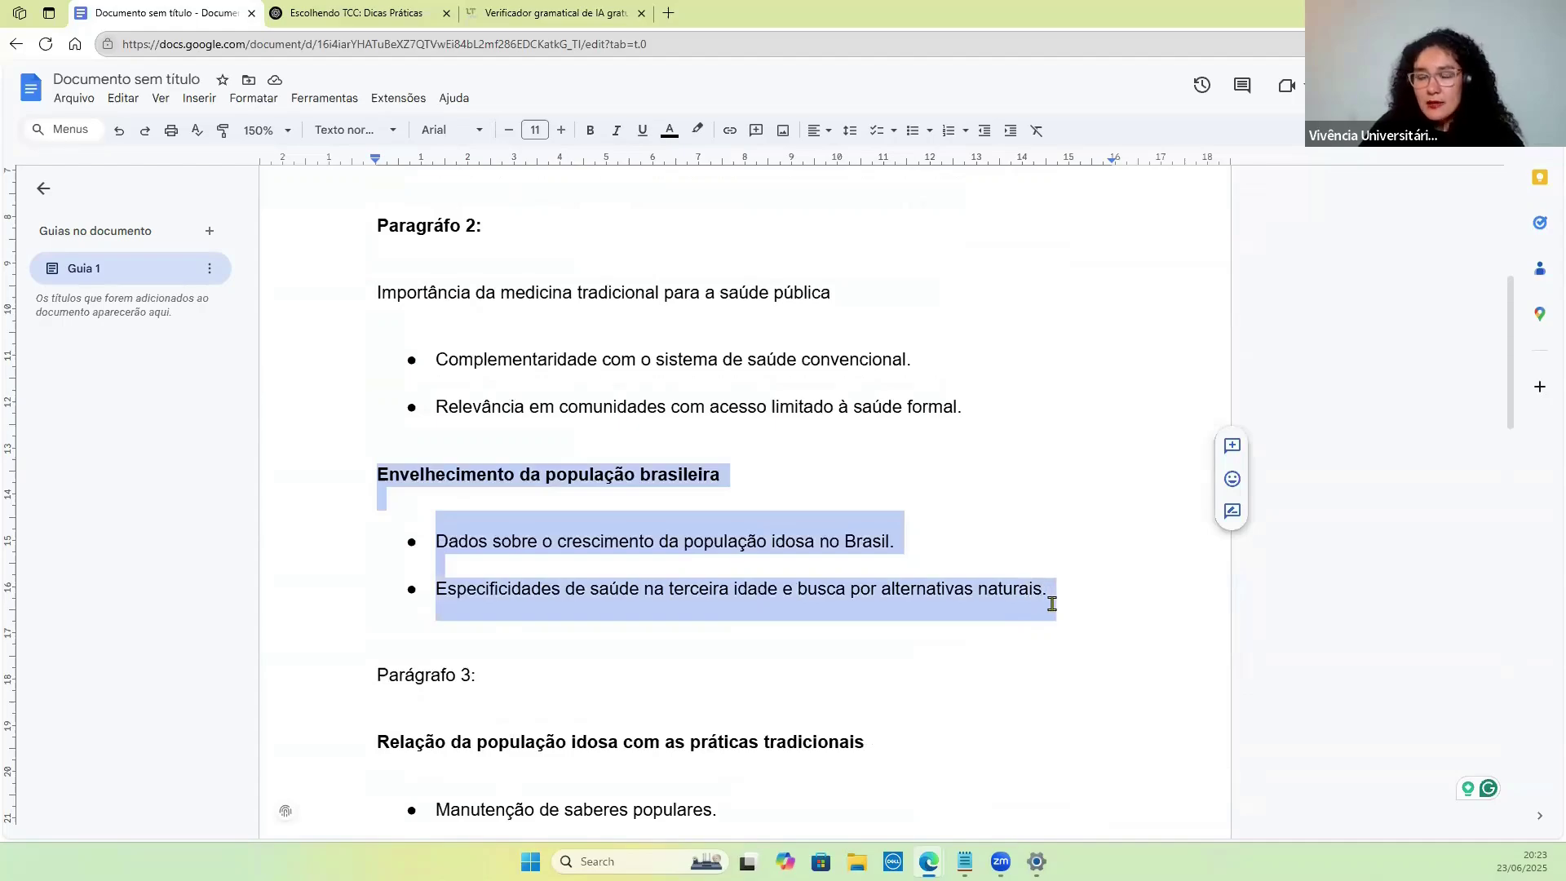
key(BackSpace)
click(372, 582)
key(Return)
key(Up)
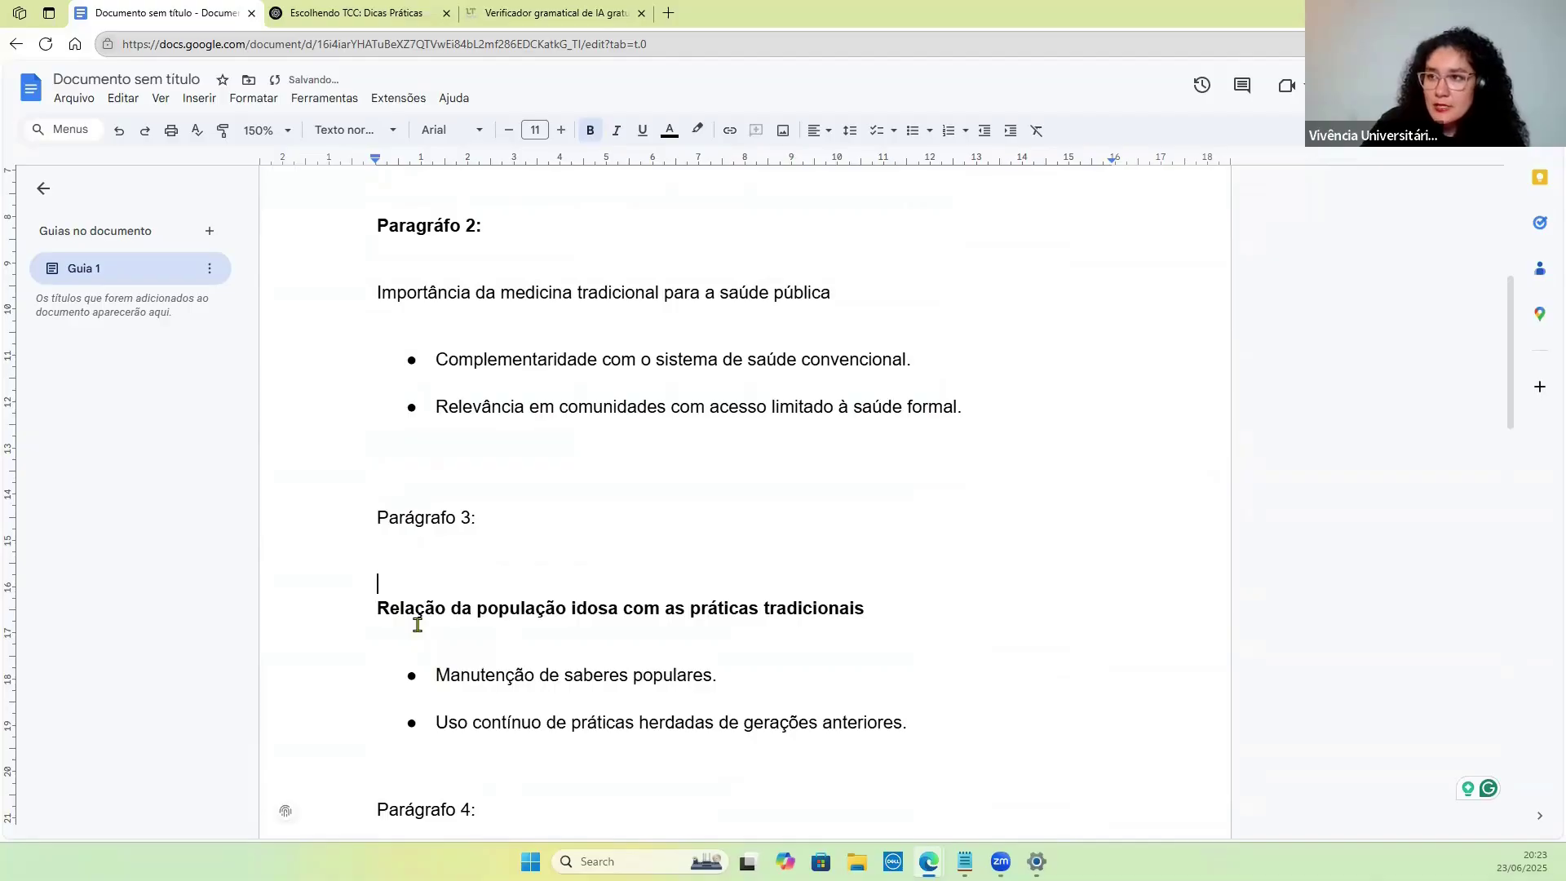
key(ctrl+v)
Review how the introduction topics are grouped under the paragraph labels, from the theme line down to "Parágrafo 5:".
scroll(417, 624, up, 5)
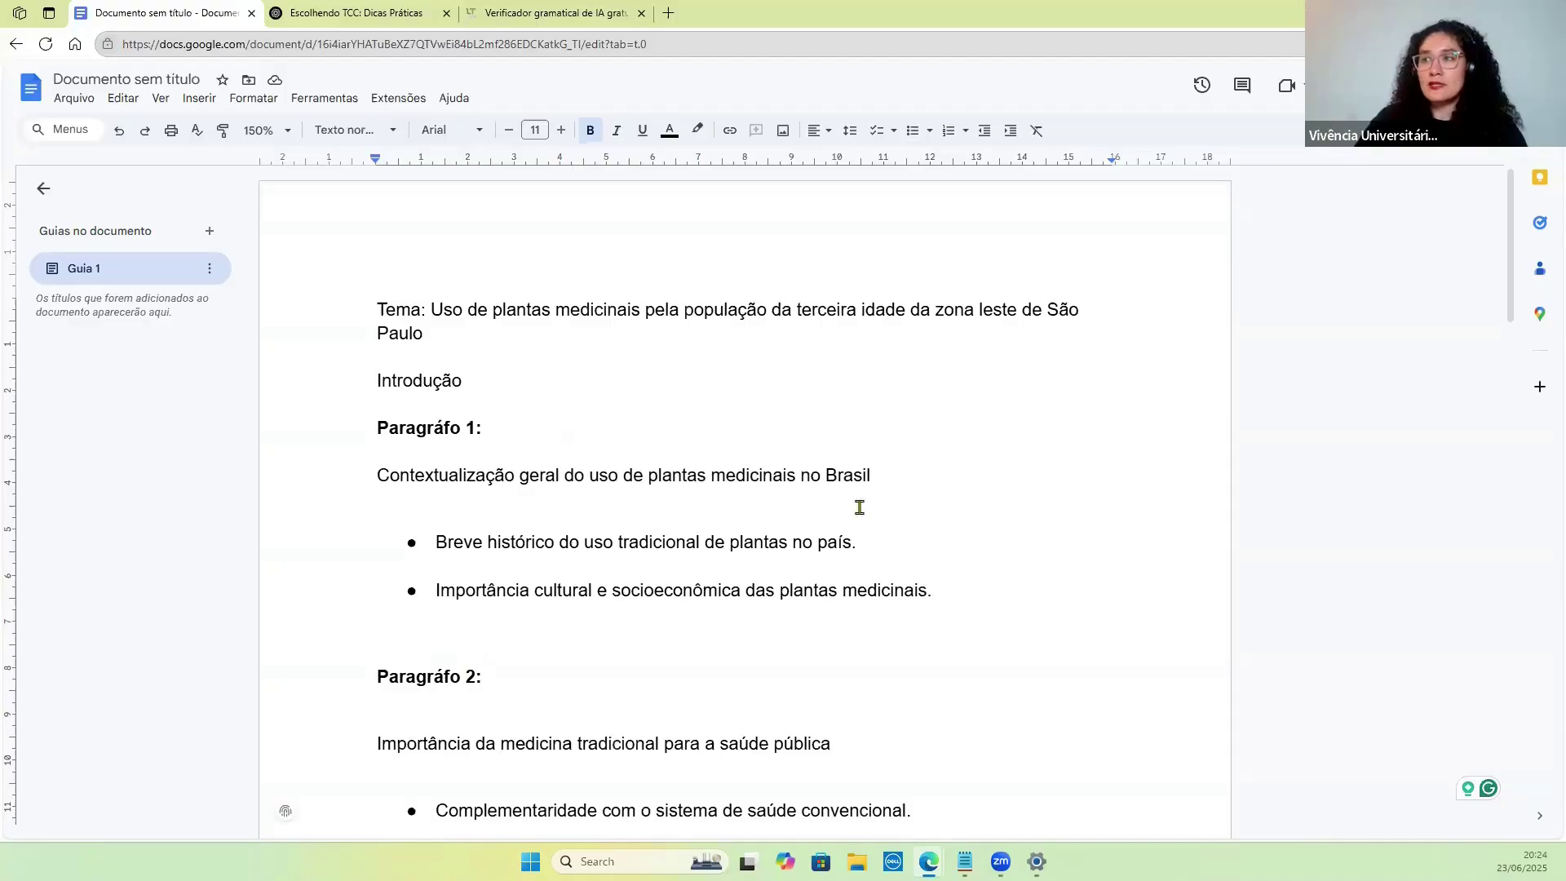
scroll(872, 538, down, 1)
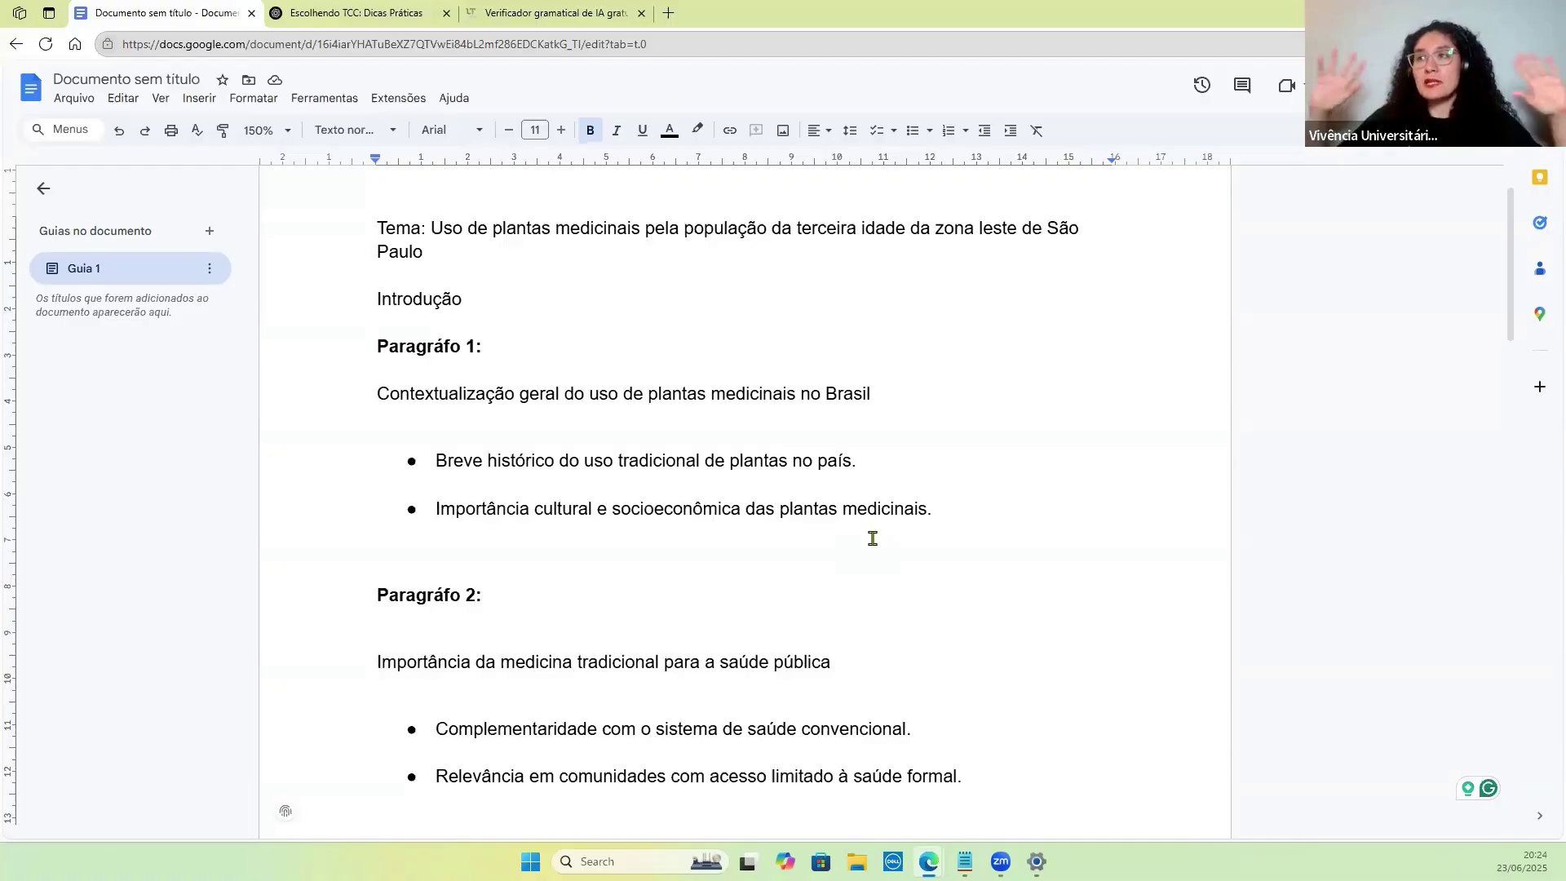
scroll(864, 539, down, 3)
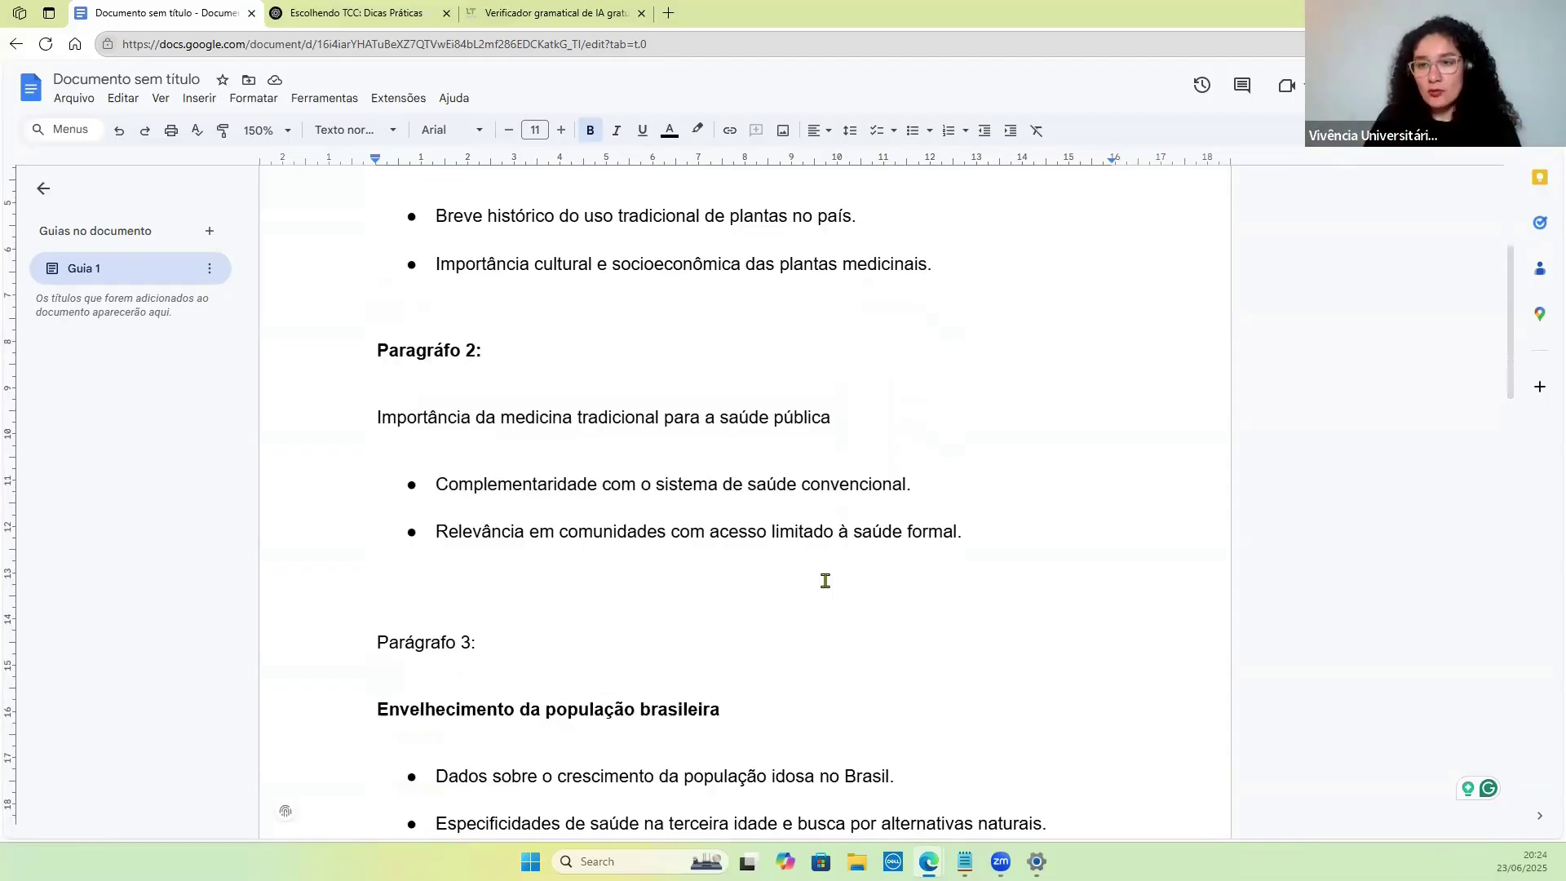
scroll(822, 579, down, 1)
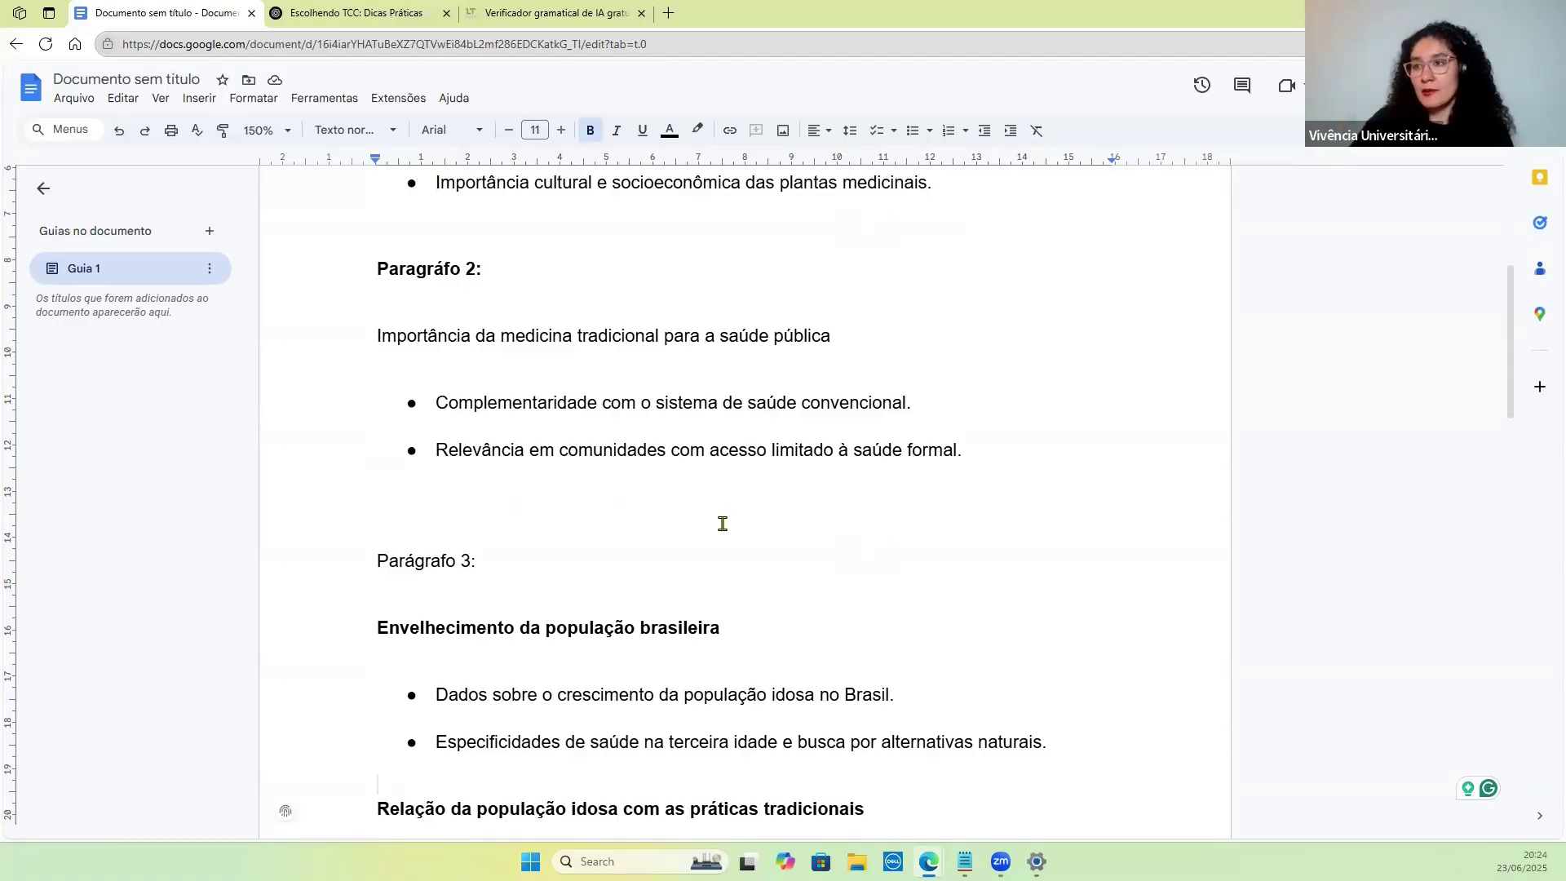
scroll(738, 521, down, 3)
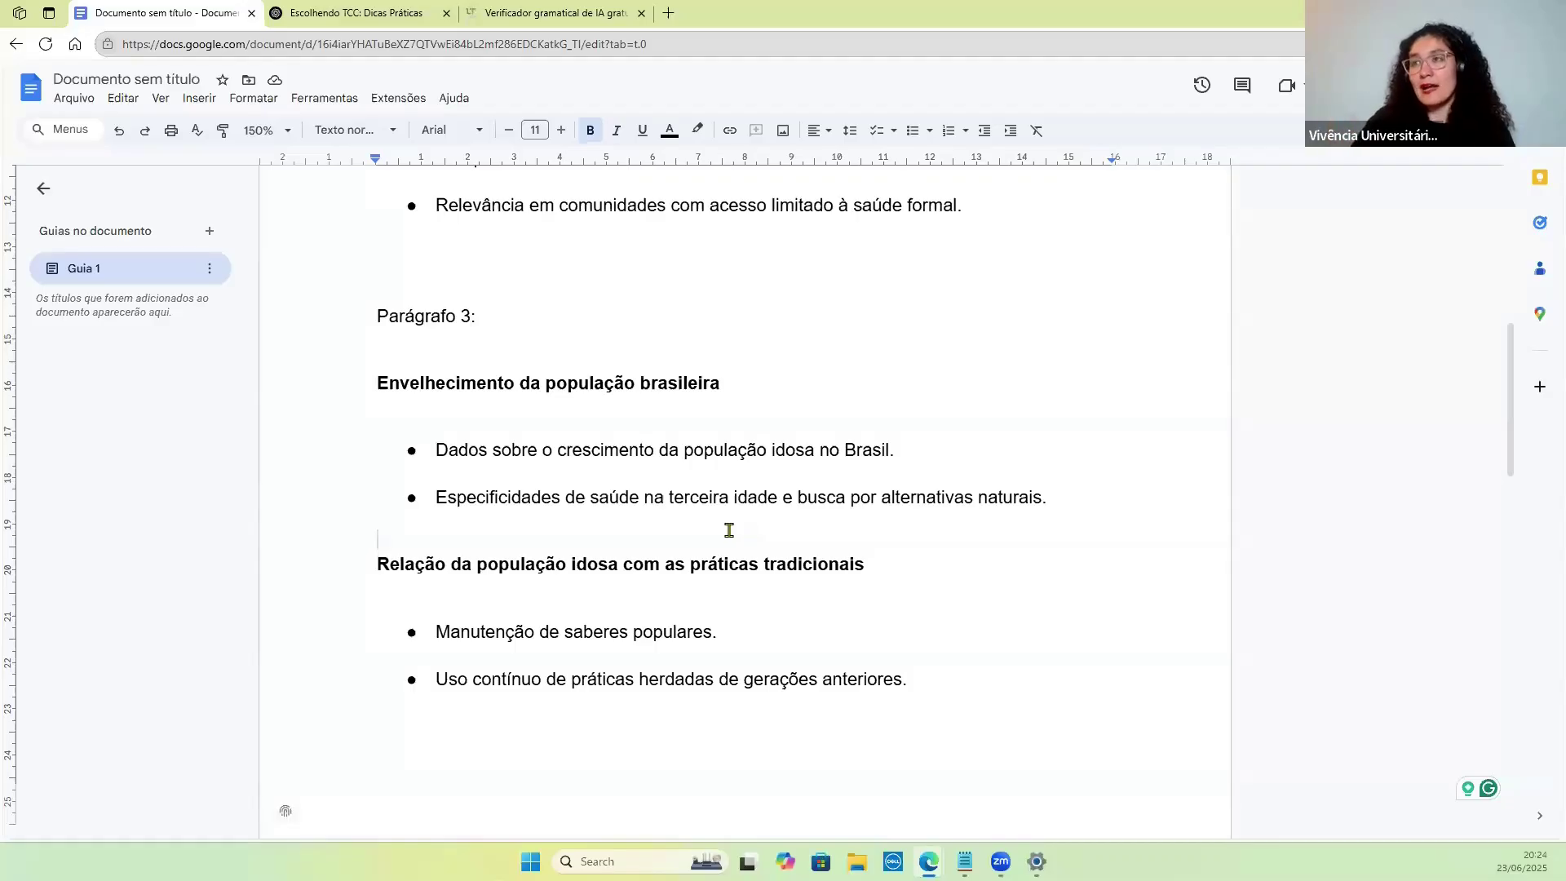
scroll(727, 532, down, 1)
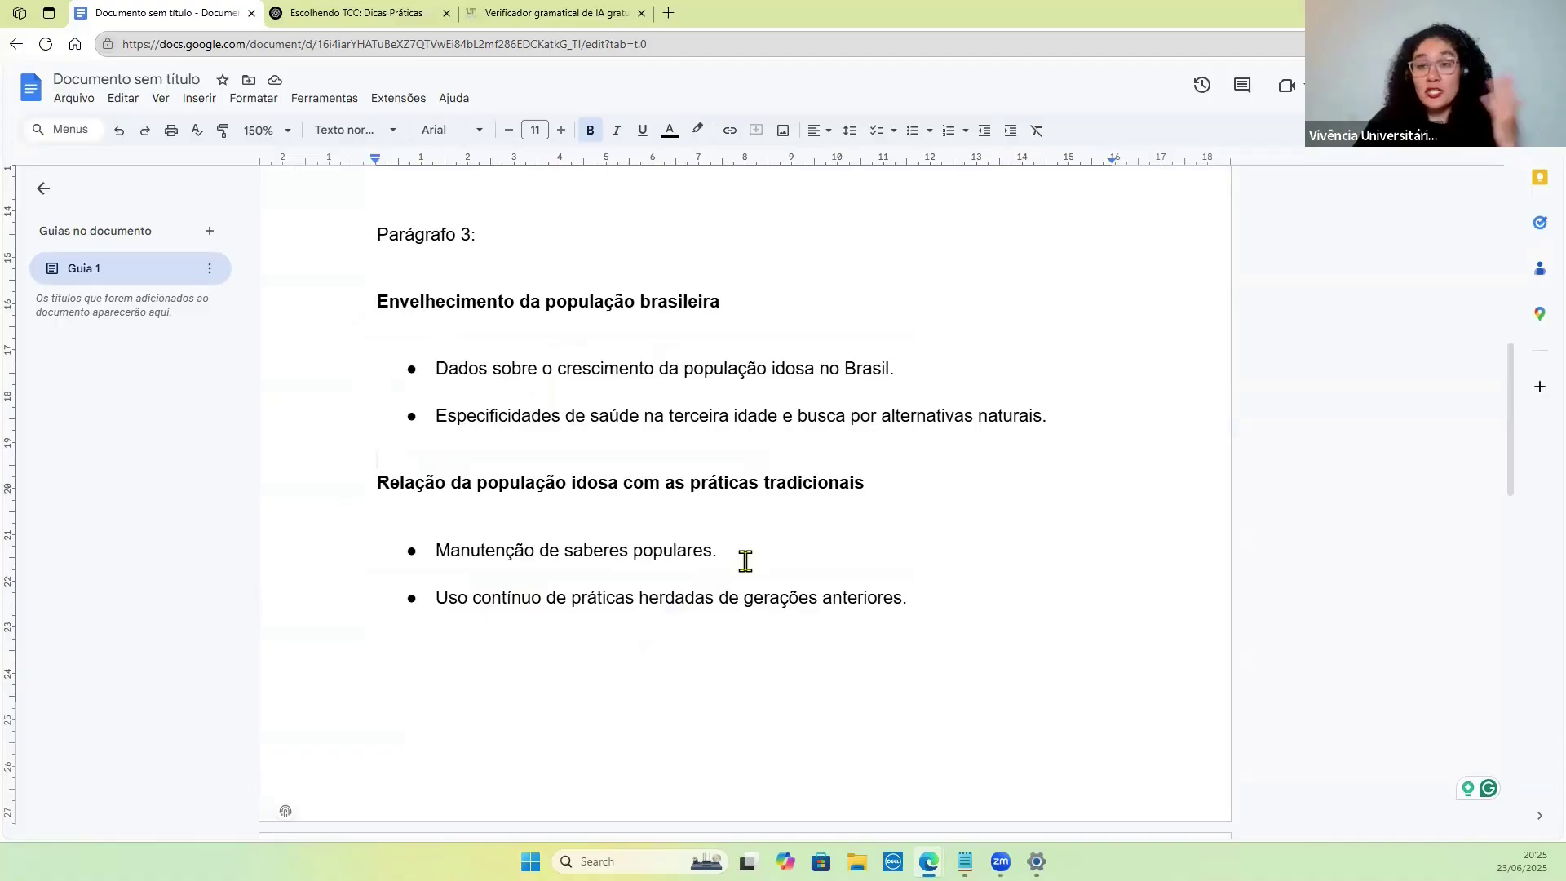
scroll(746, 560, down, 6)
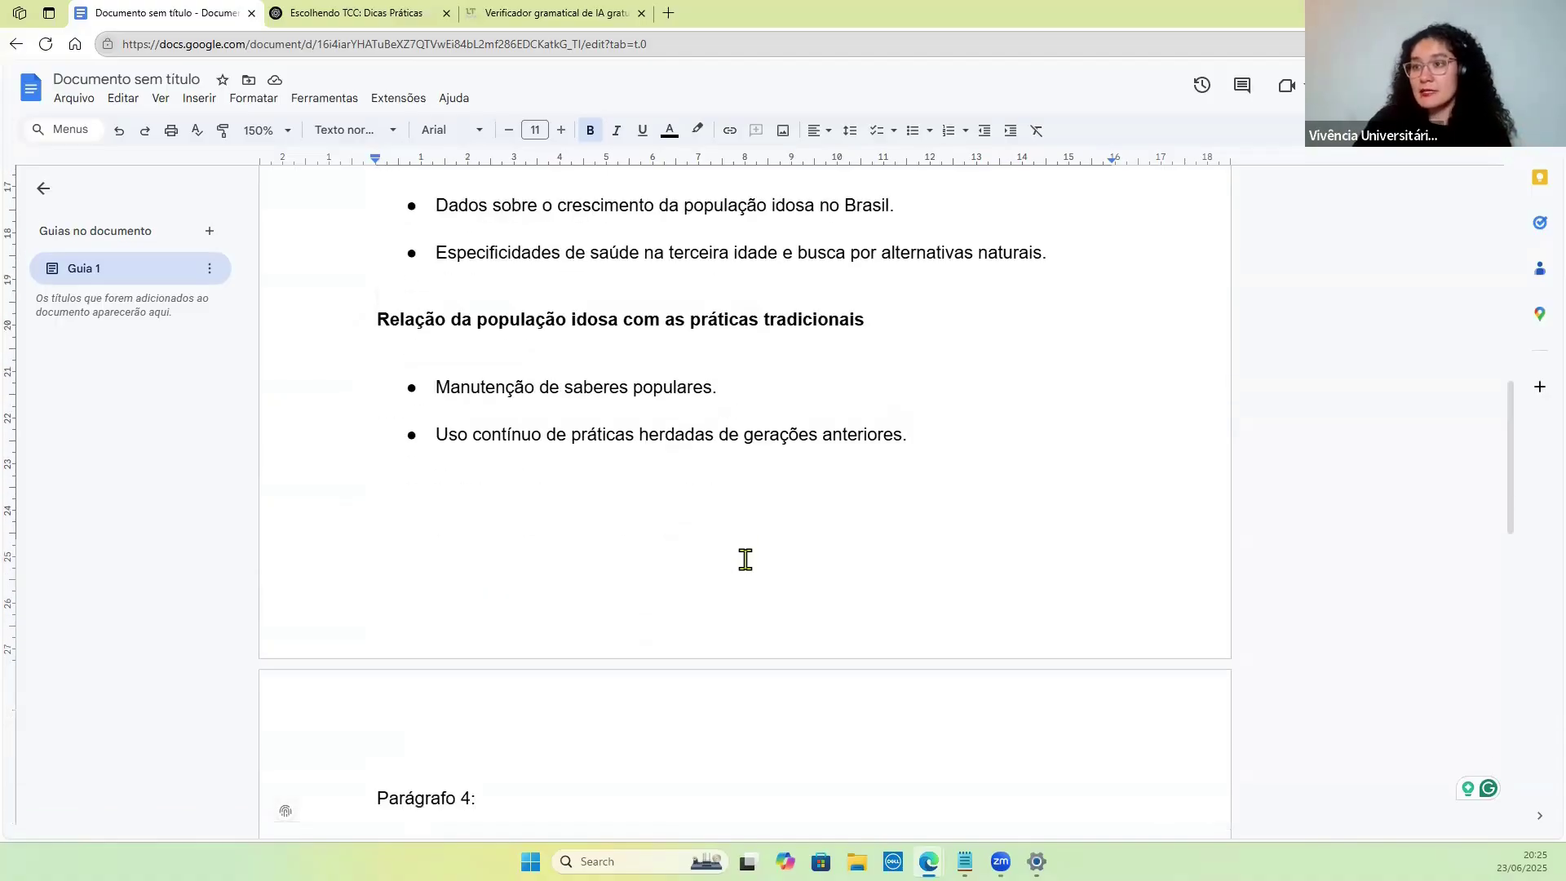
scroll(746, 558, down, 2)
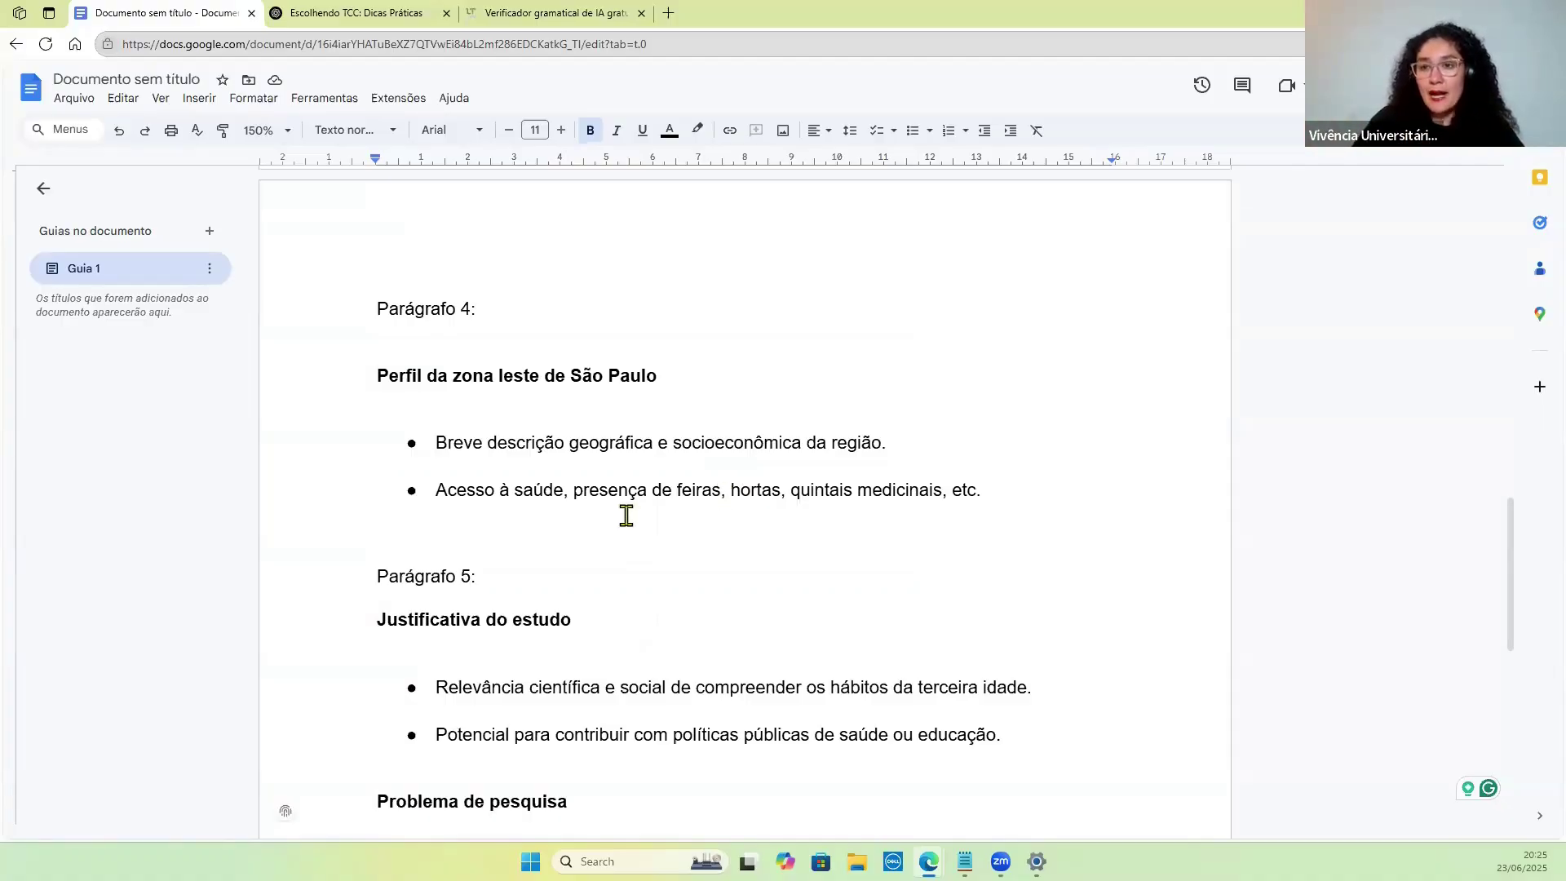
Insert the line "Introdução, desenvolvimento e conclusão" below the heading "Introdução", followed by an empty line above "Paragráfo 1:".
scroll(626, 515, up, 20)
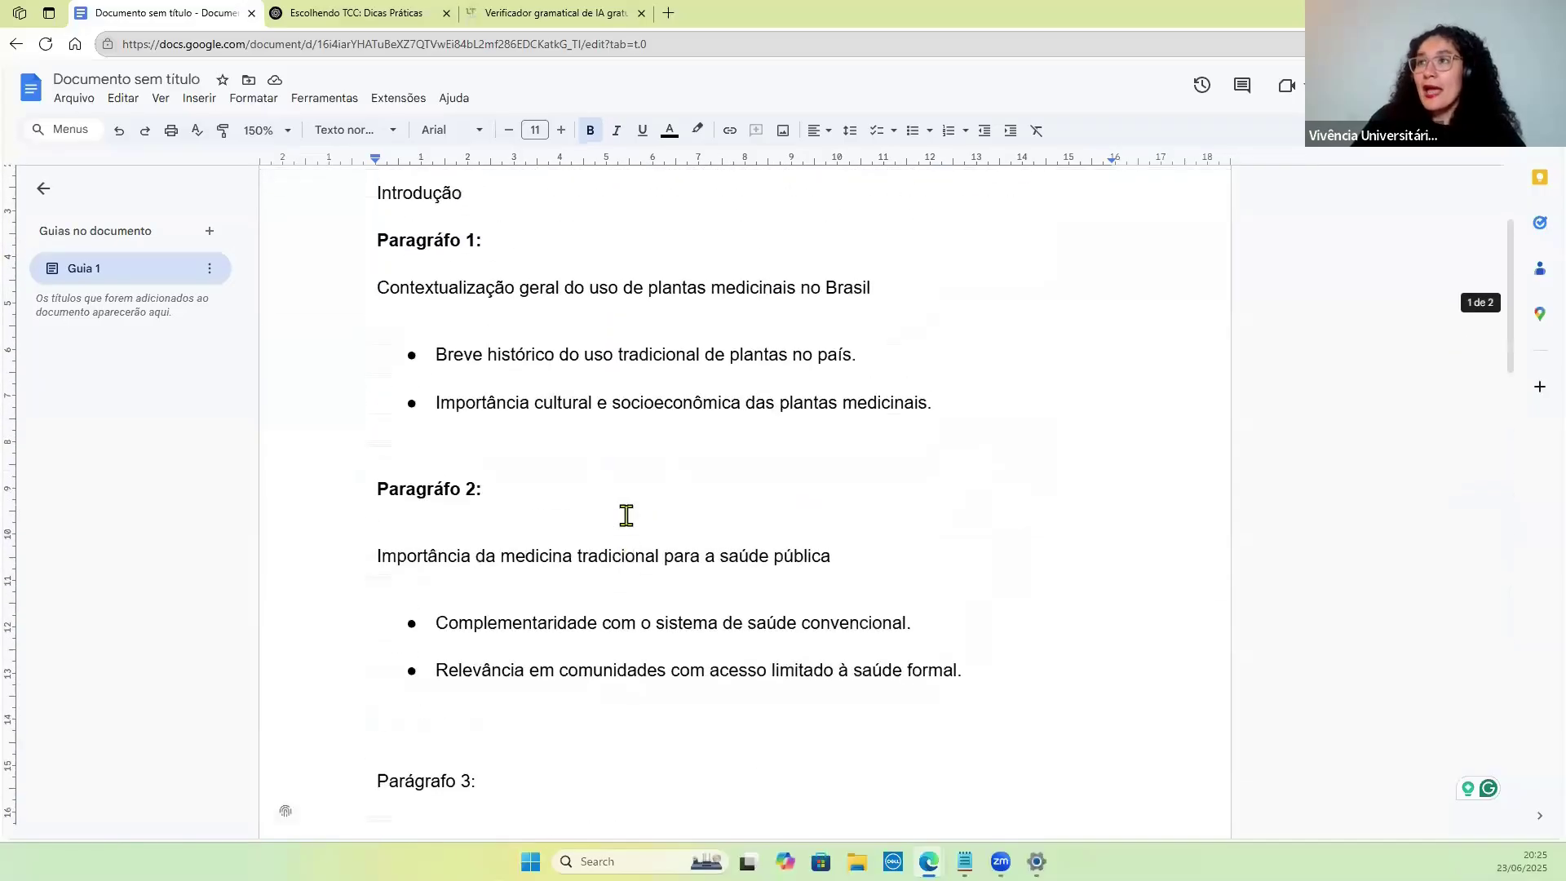
click(517, 394)
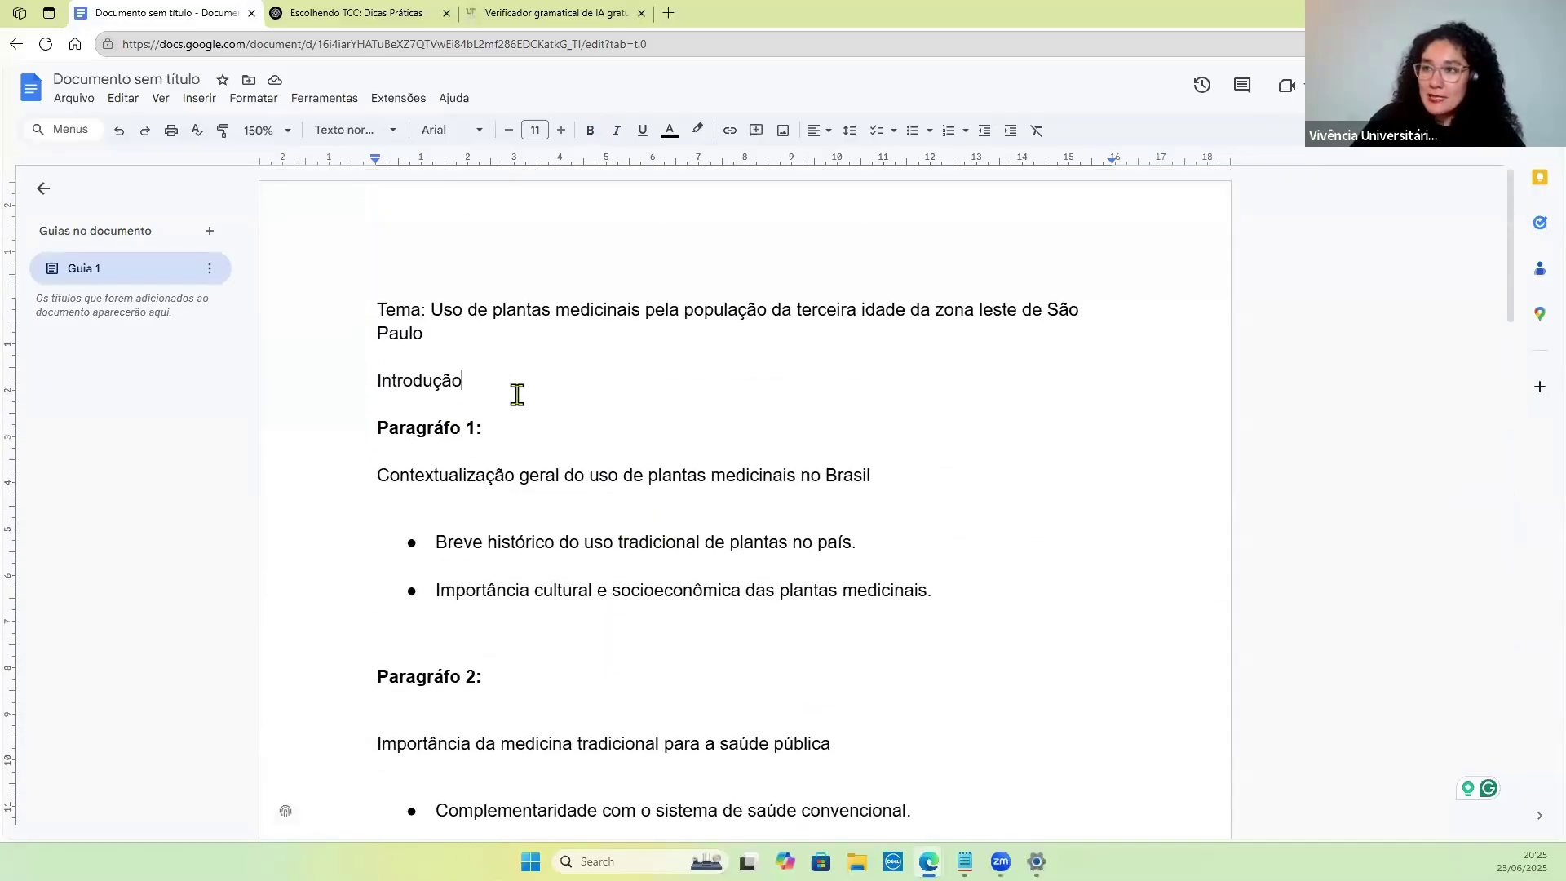
key(Return)
key(Return)
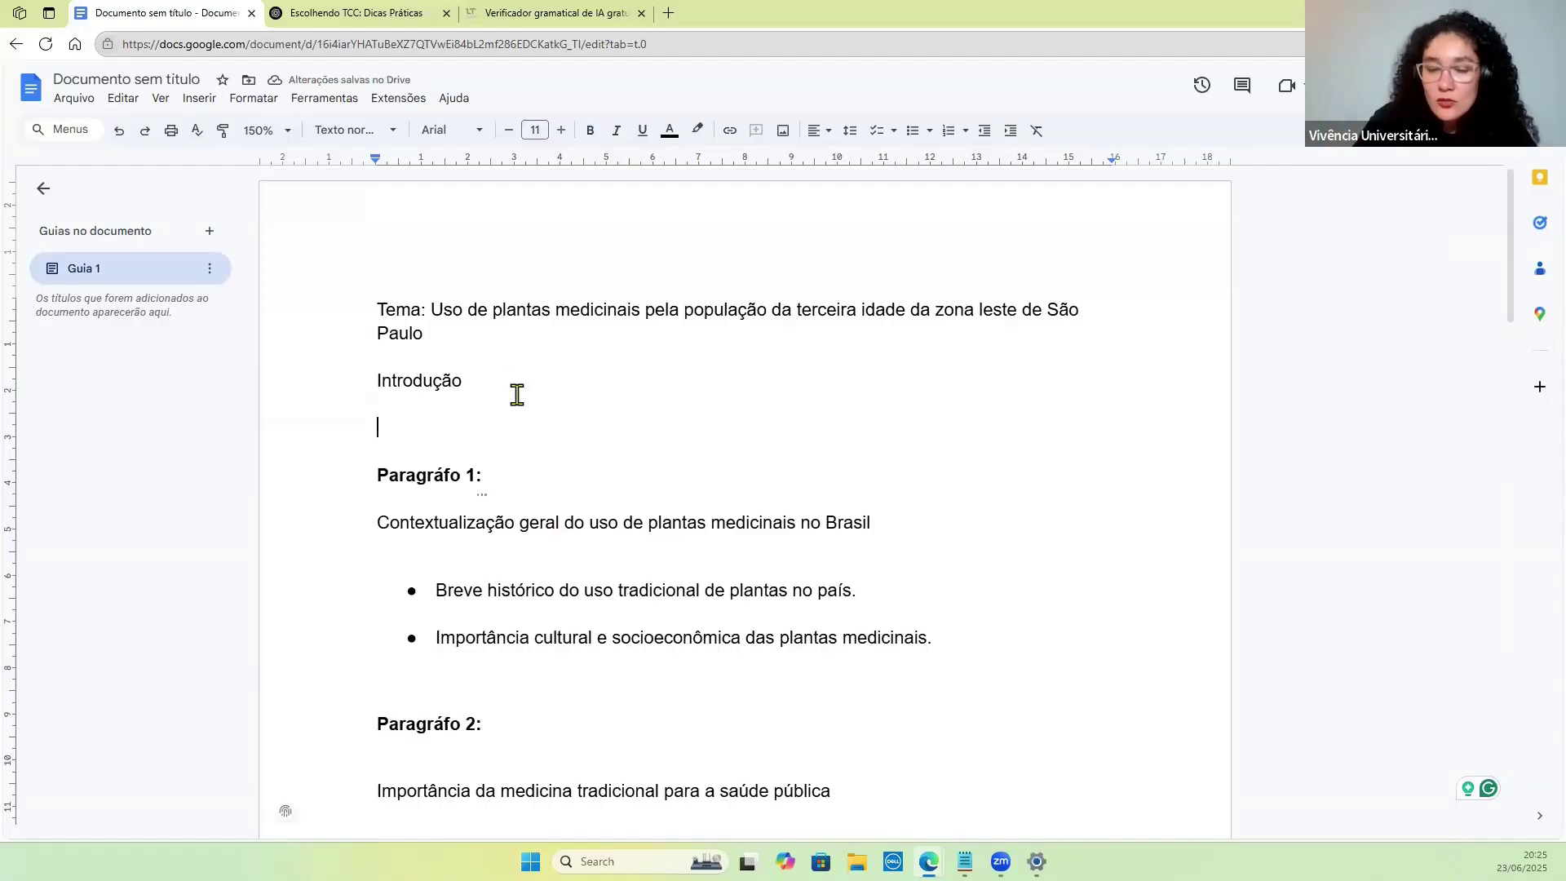
text(Int)
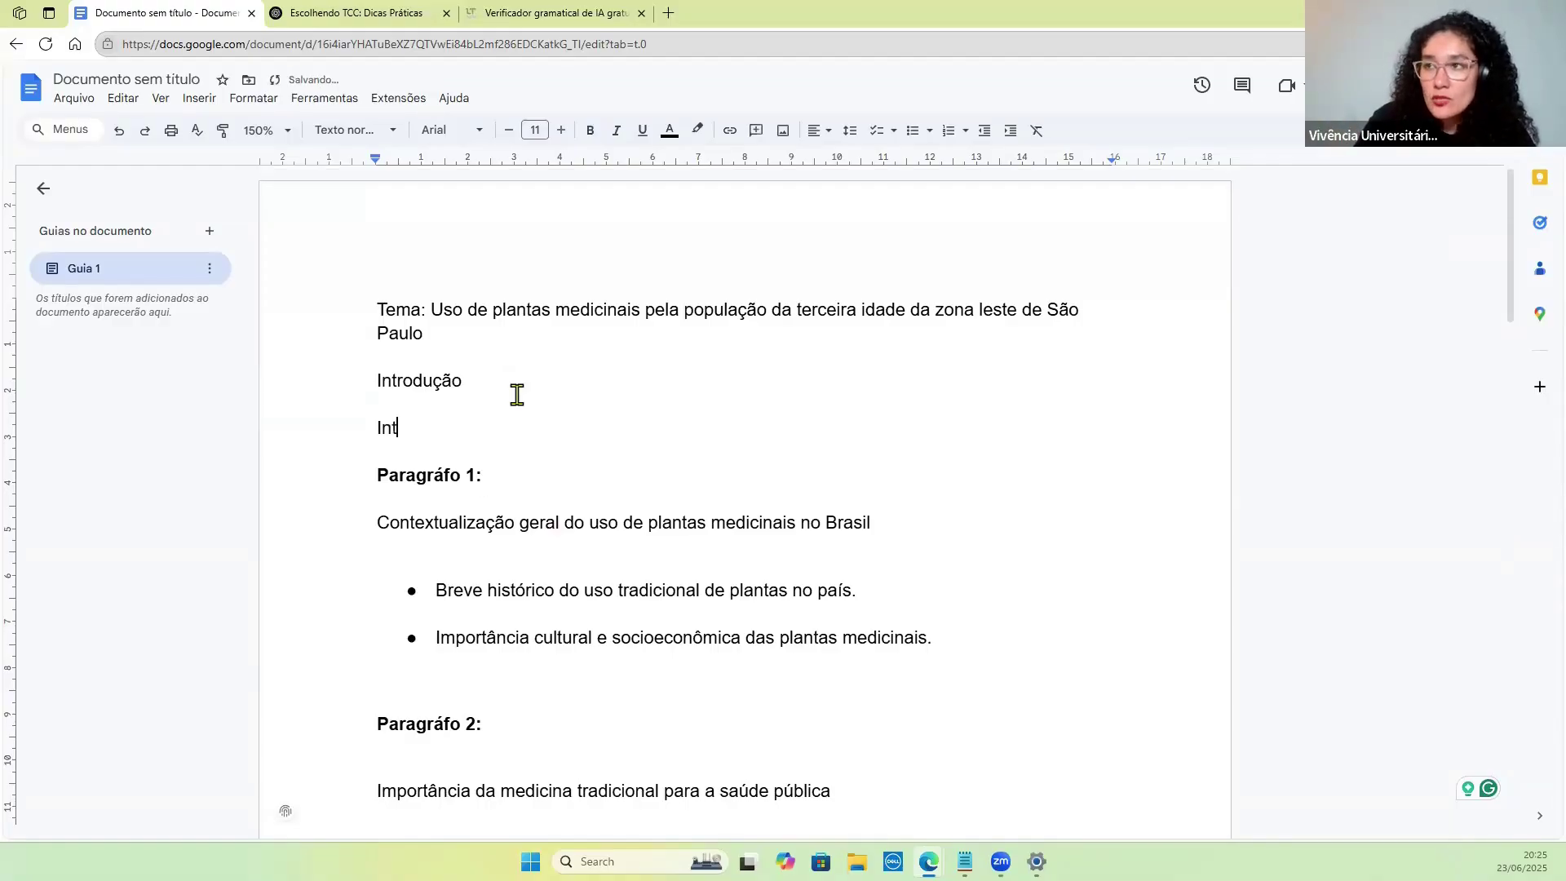
text(rod)
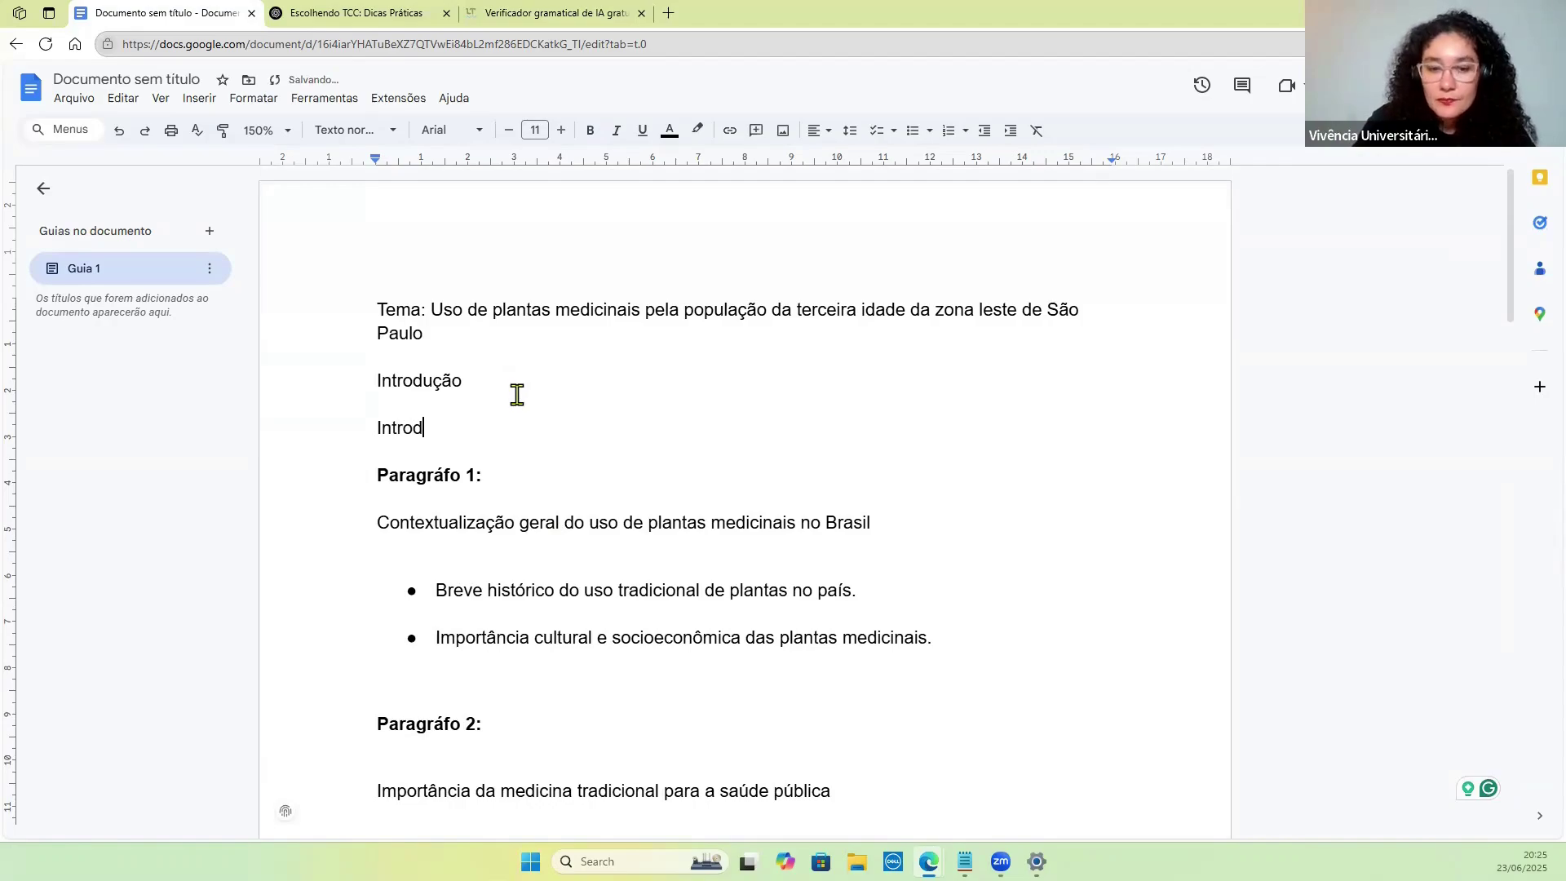
text(ução)
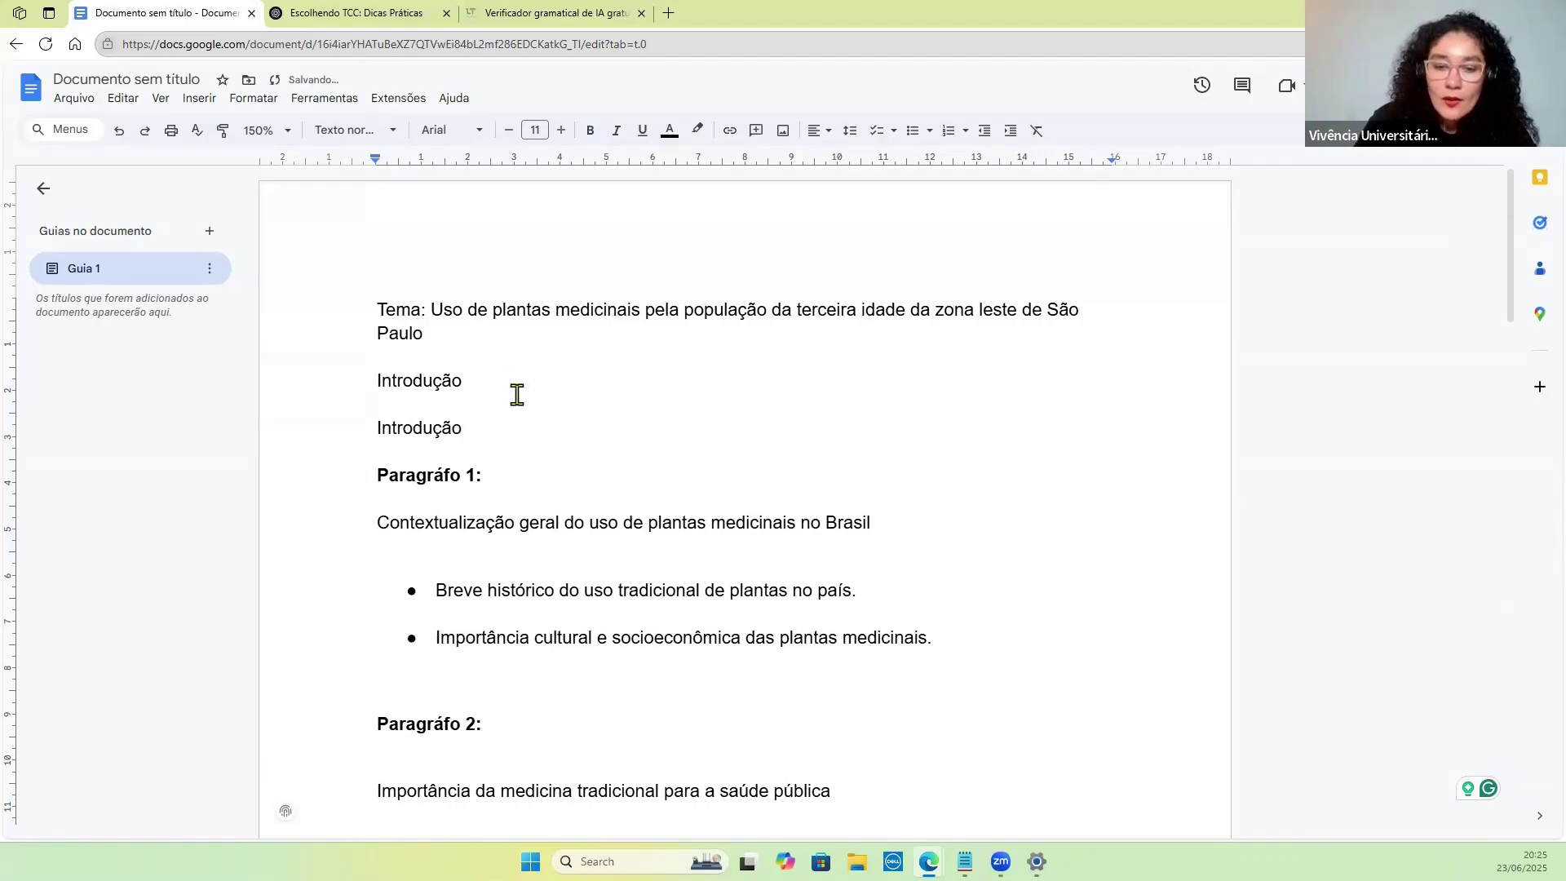
key(BackSpace)
text(, desen)
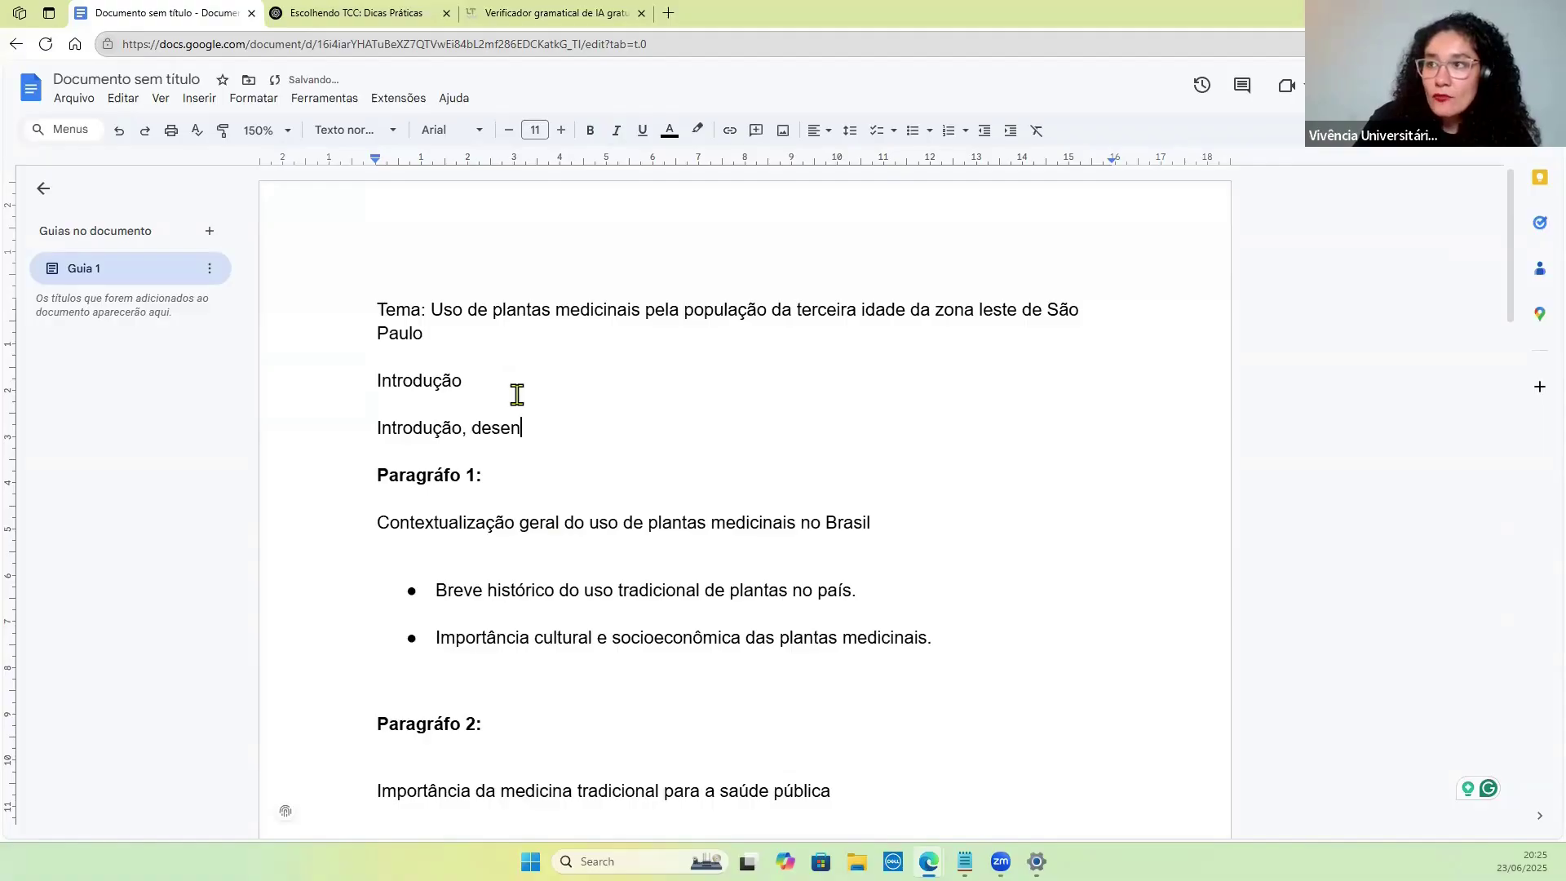
text(volcim)
key(BackSpace)
key(BackSpace)
text(v)
key(BackSpace)
key(BackSpace)
text(vimento e )
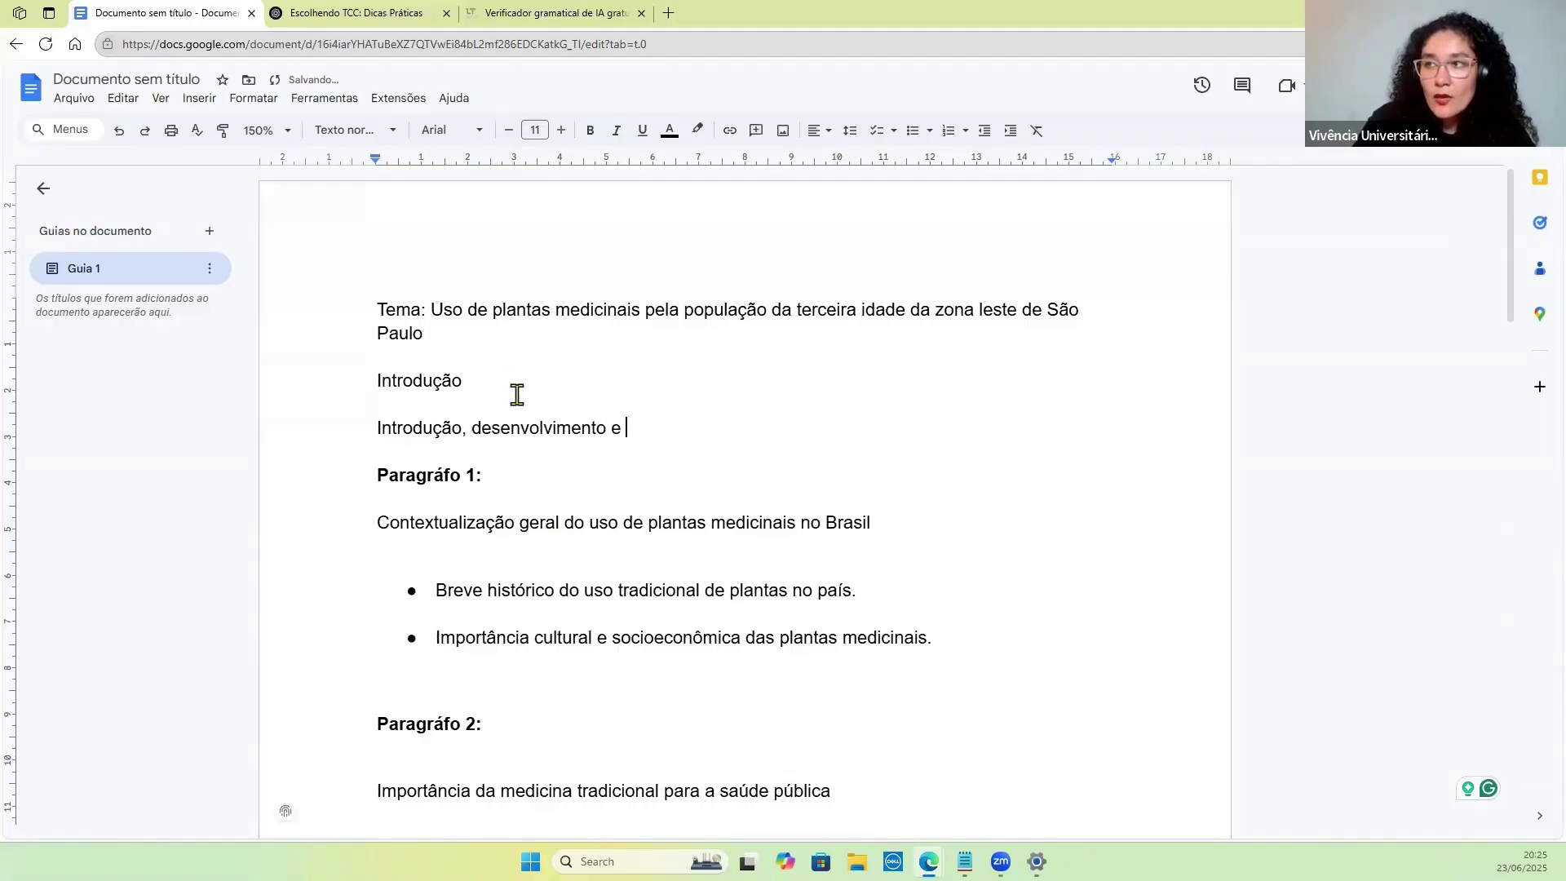
text(conclusão)
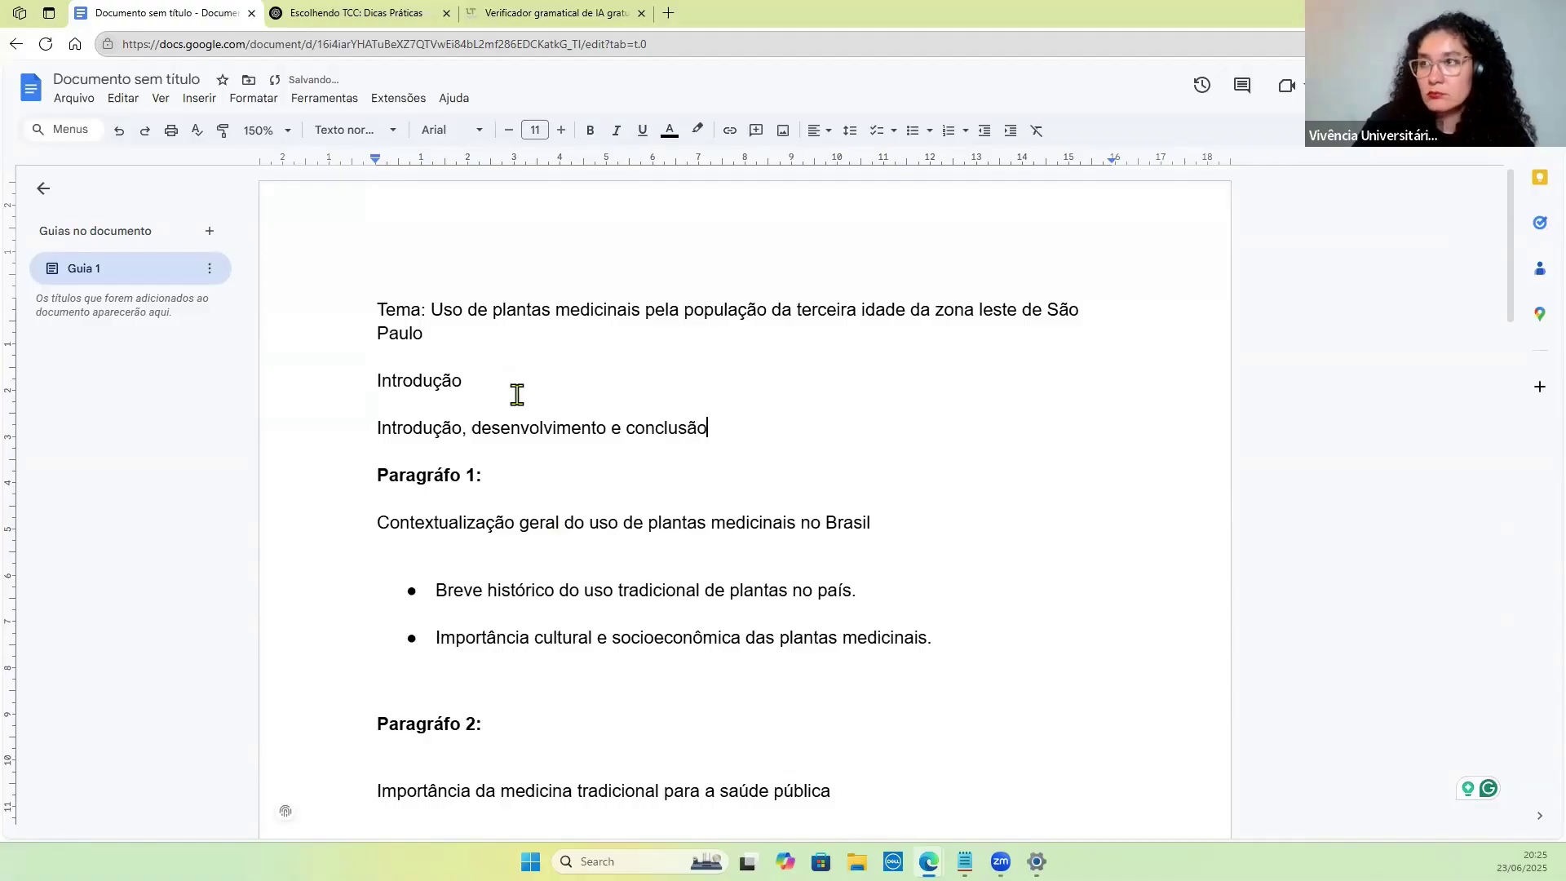
key(Return)
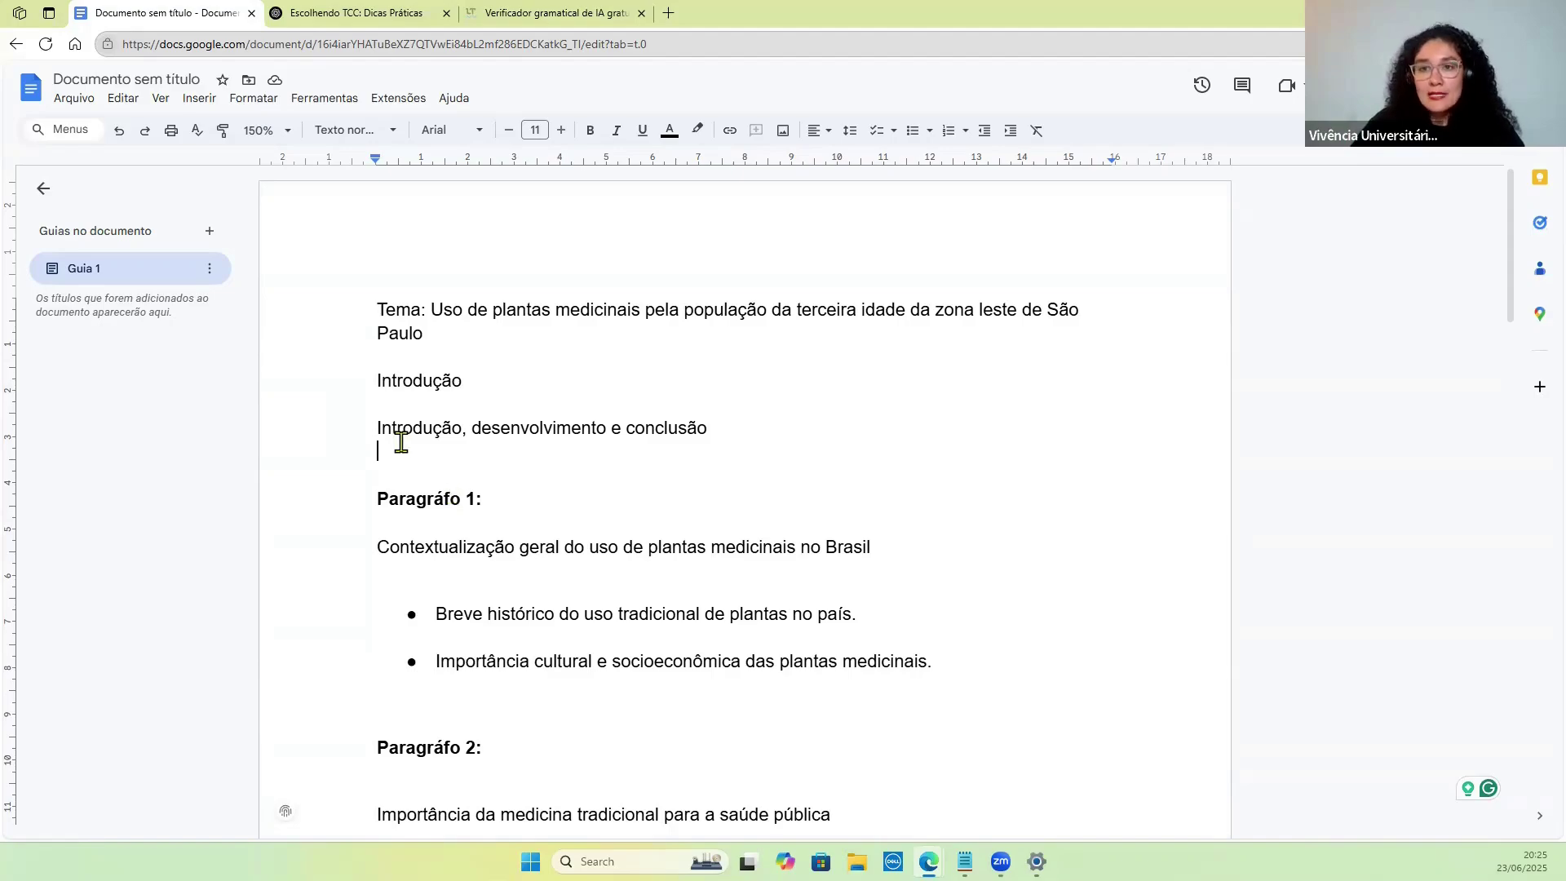
Make the heading "Introdução" below the theme line bold.
double_click(402, 379)
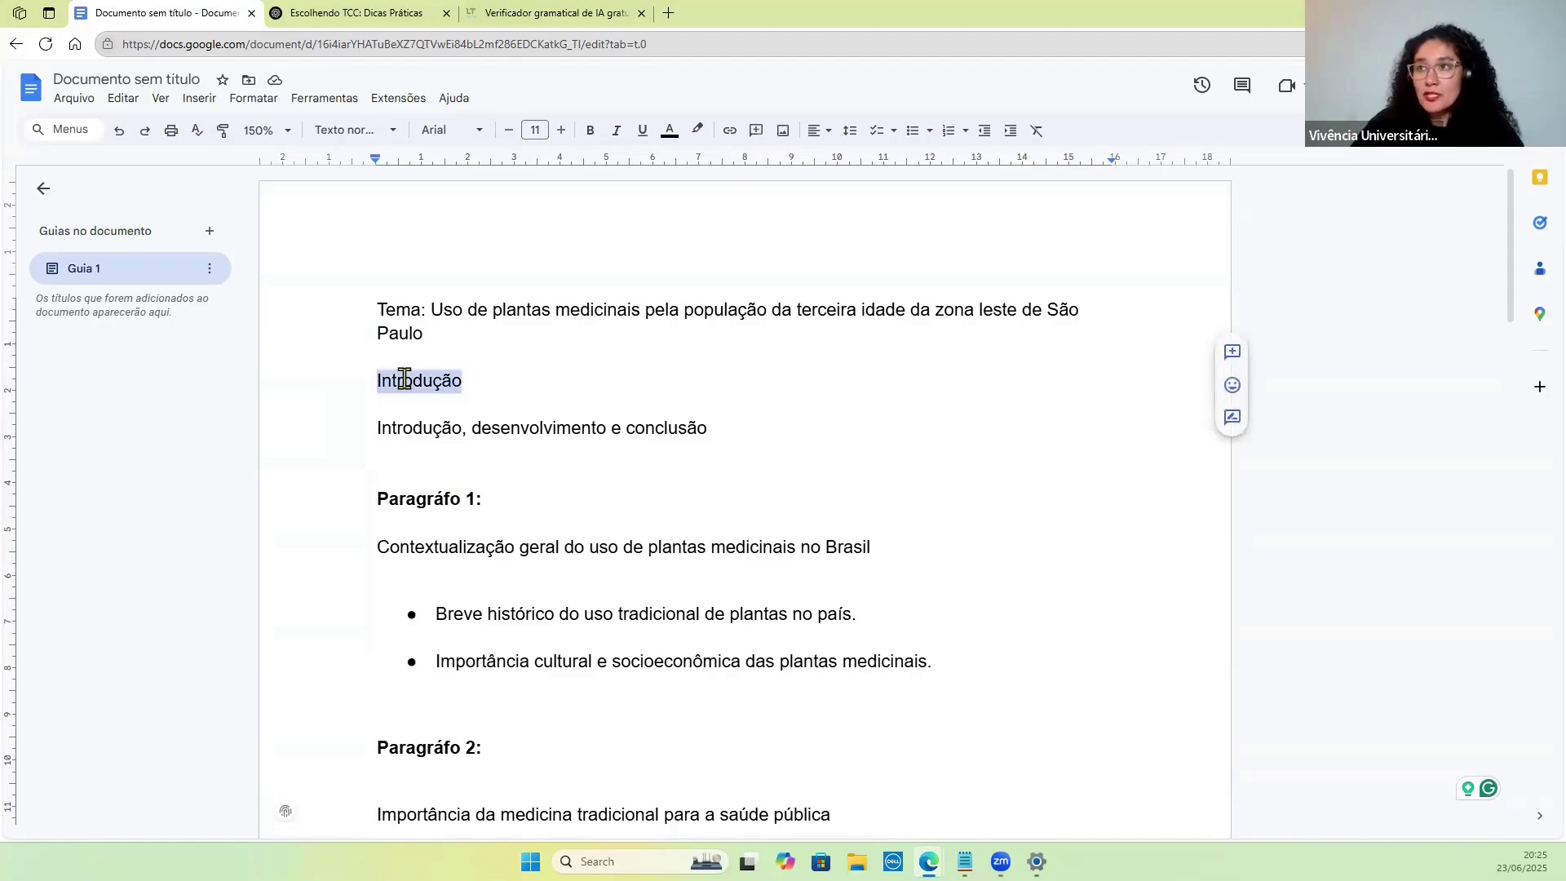
click(589, 131)
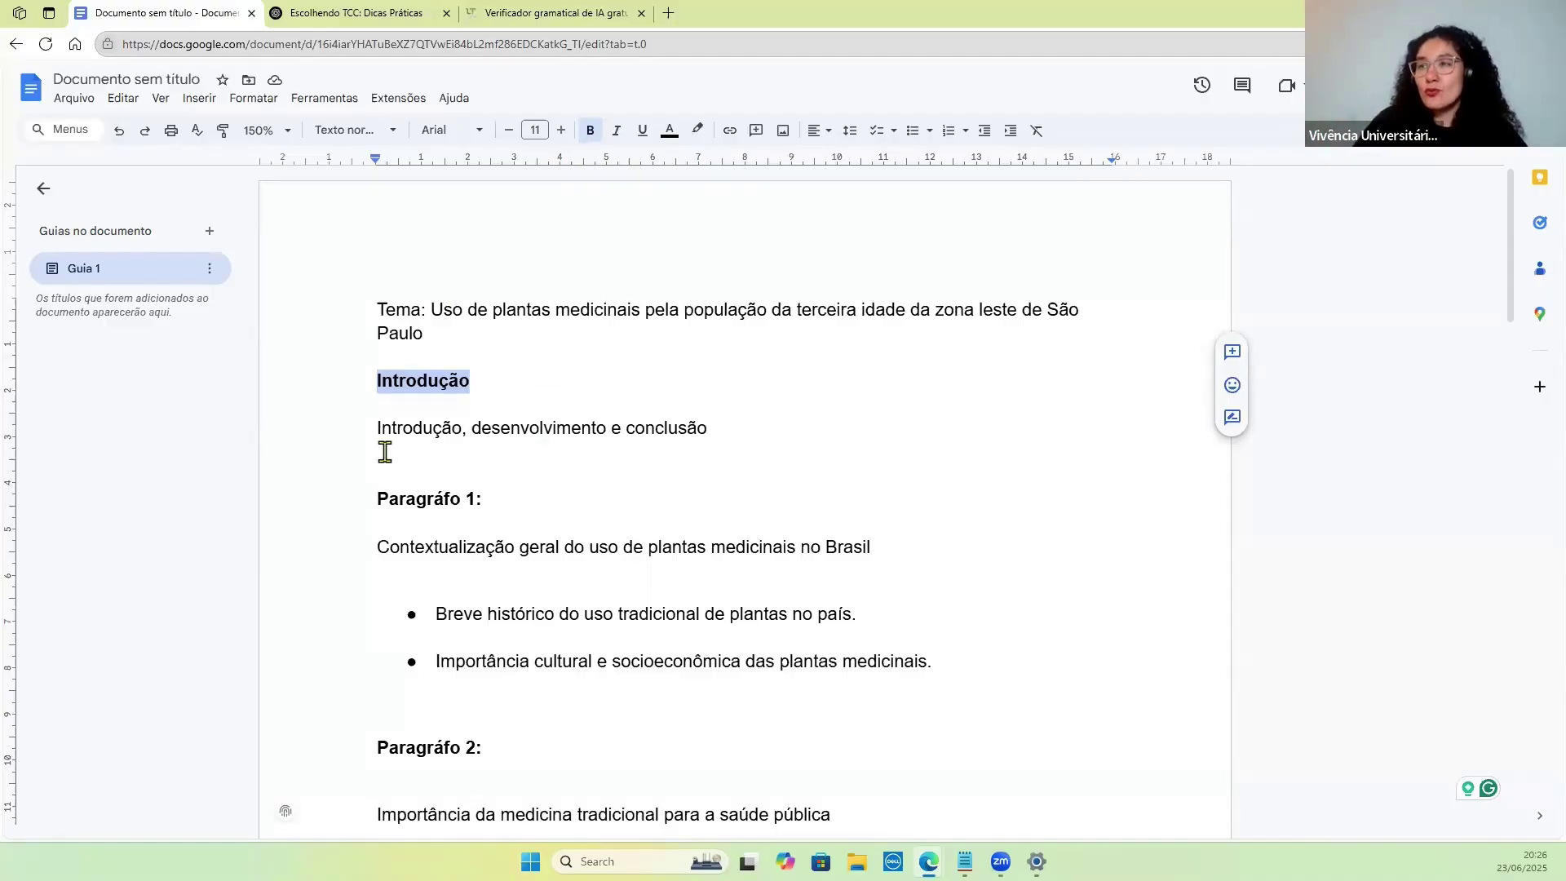
Review the outline from "Introdução" to "Parágrafo 3:", highlighting the bullet "Breve histórico do uso tradicional de plantas no país" under "Paragráfo 1:".
scroll(579, 527, down, 2)
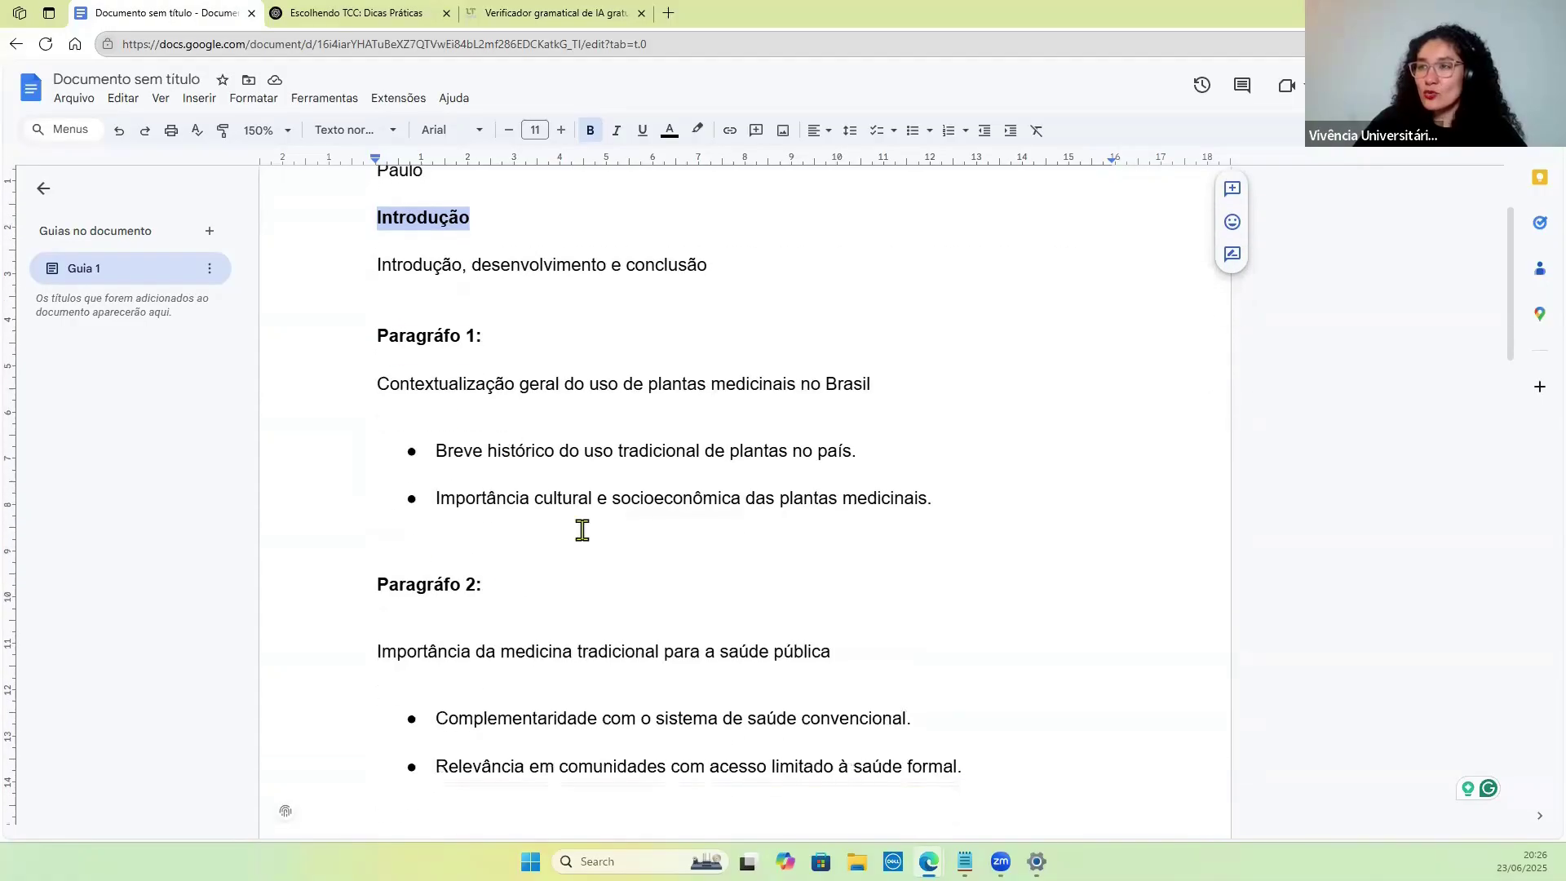
scroll(517, 339, down, 2)
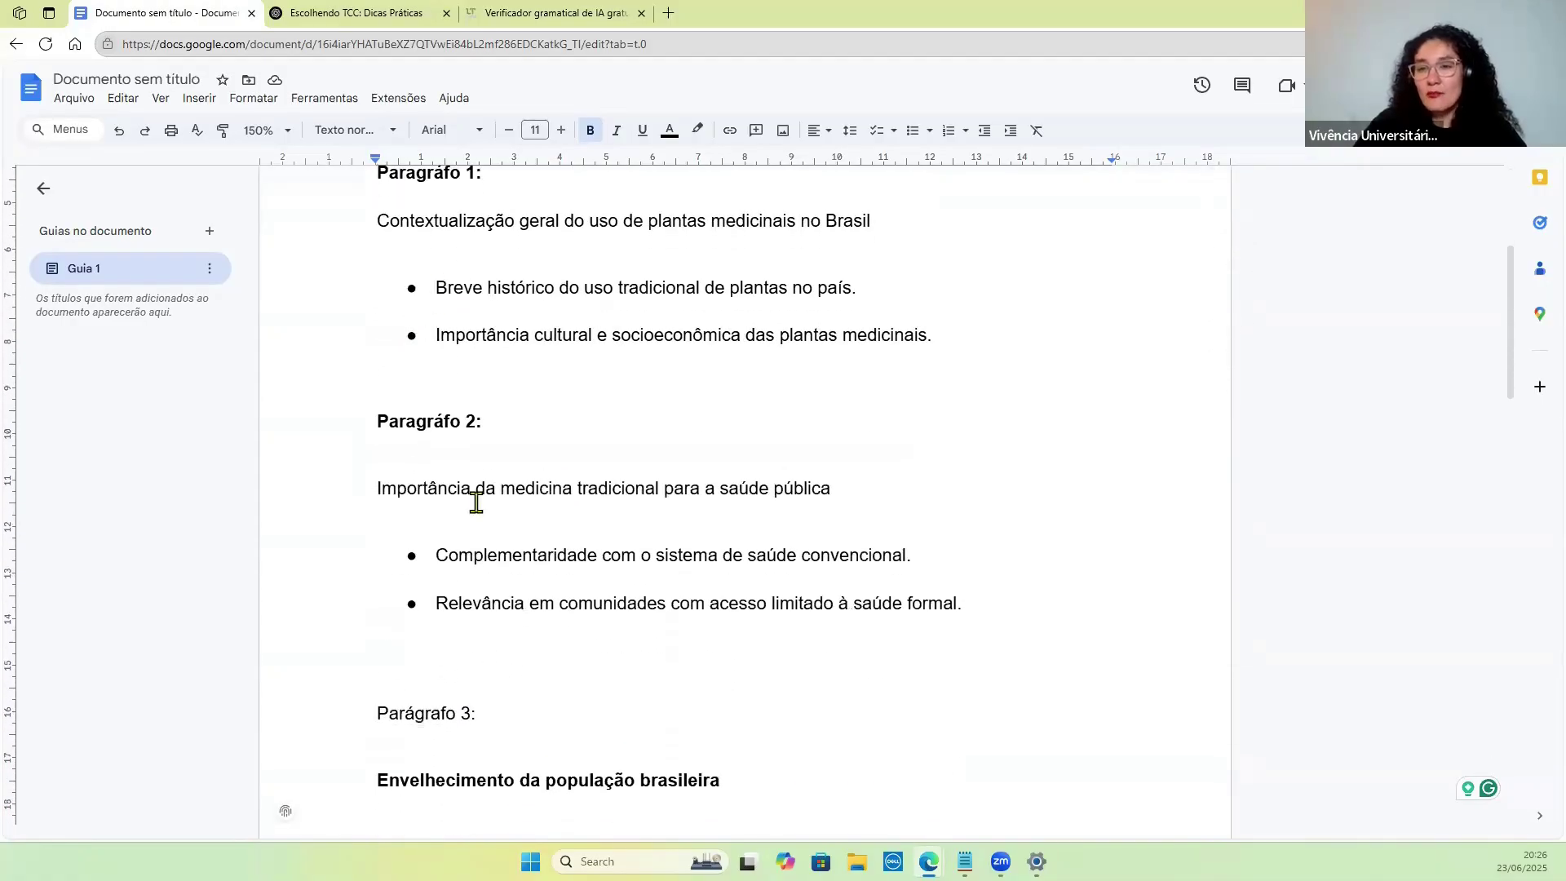
scroll(469, 668, down, 1)
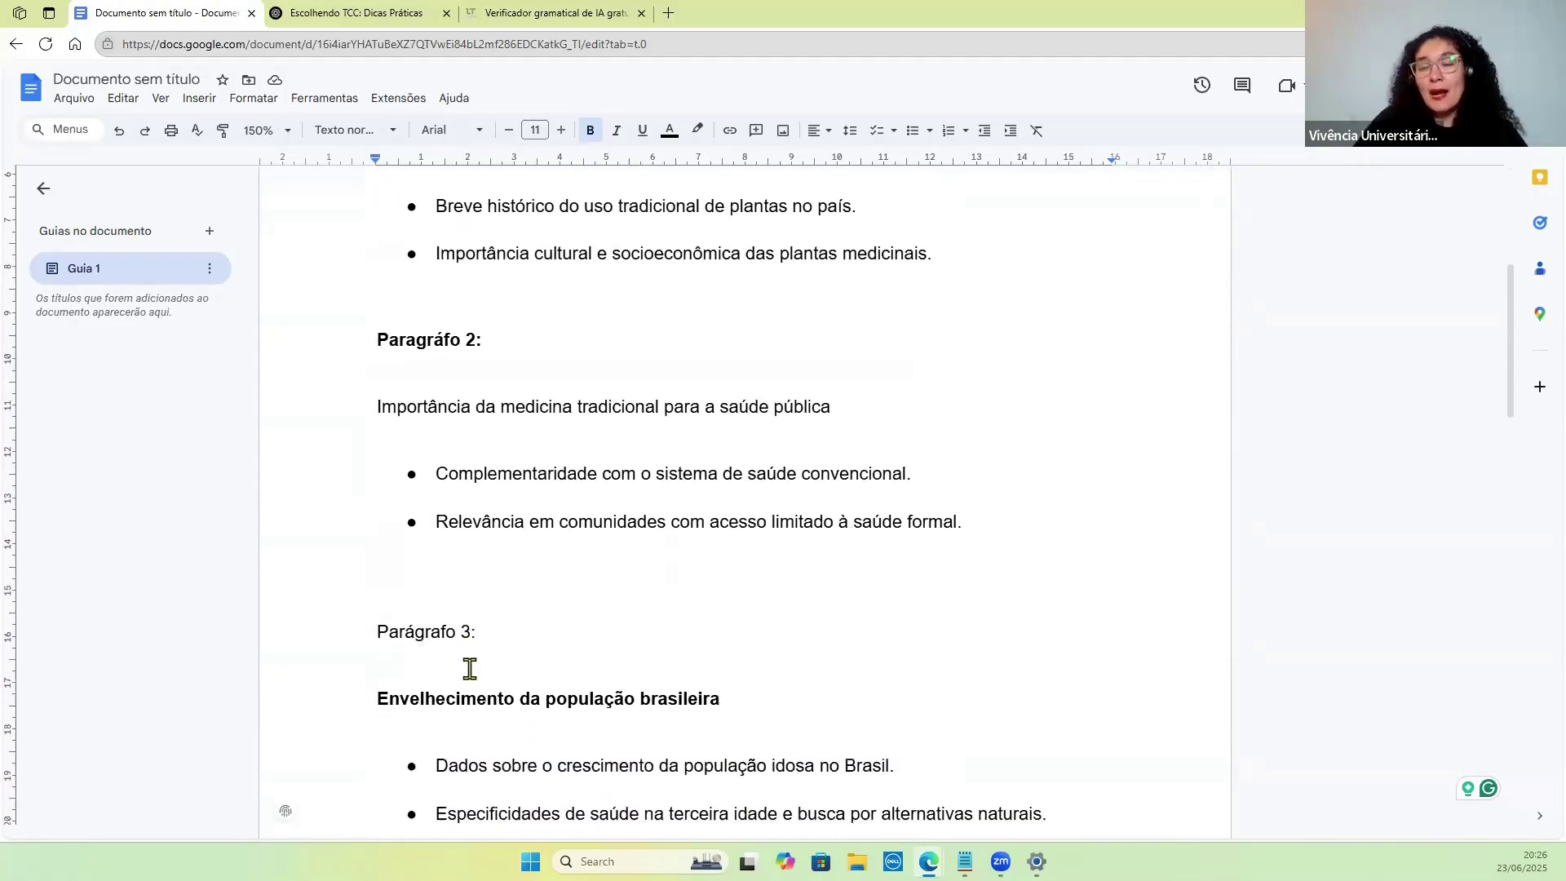
scroll(469, 669, up, 4)
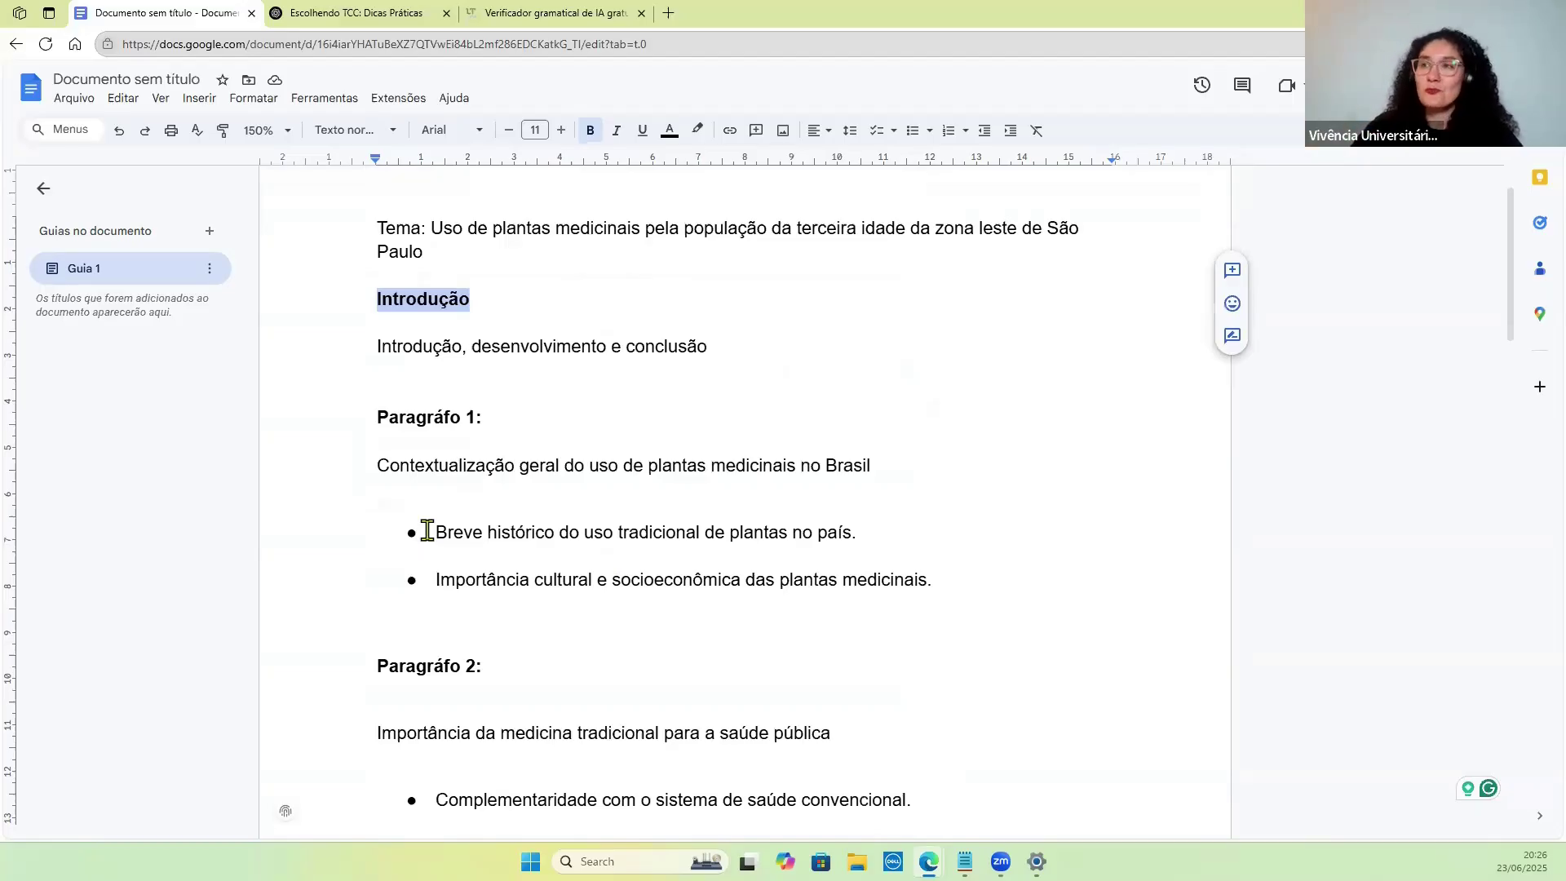
triple_click(571, 551)
shift+click(835, 537)
drag(835, 536, 853, 538)
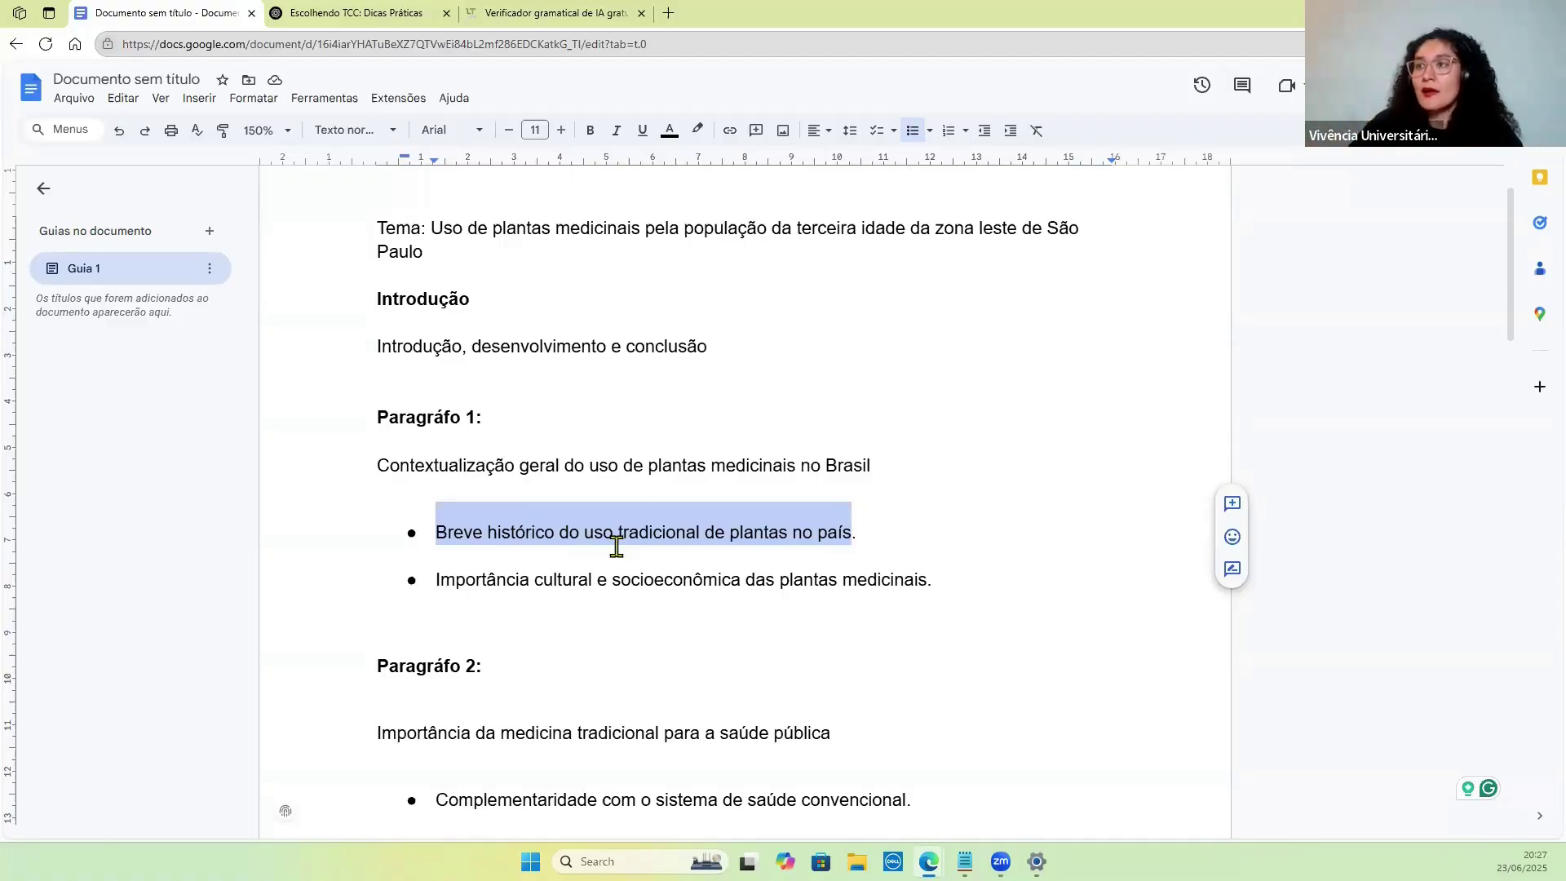
click(553, 580)
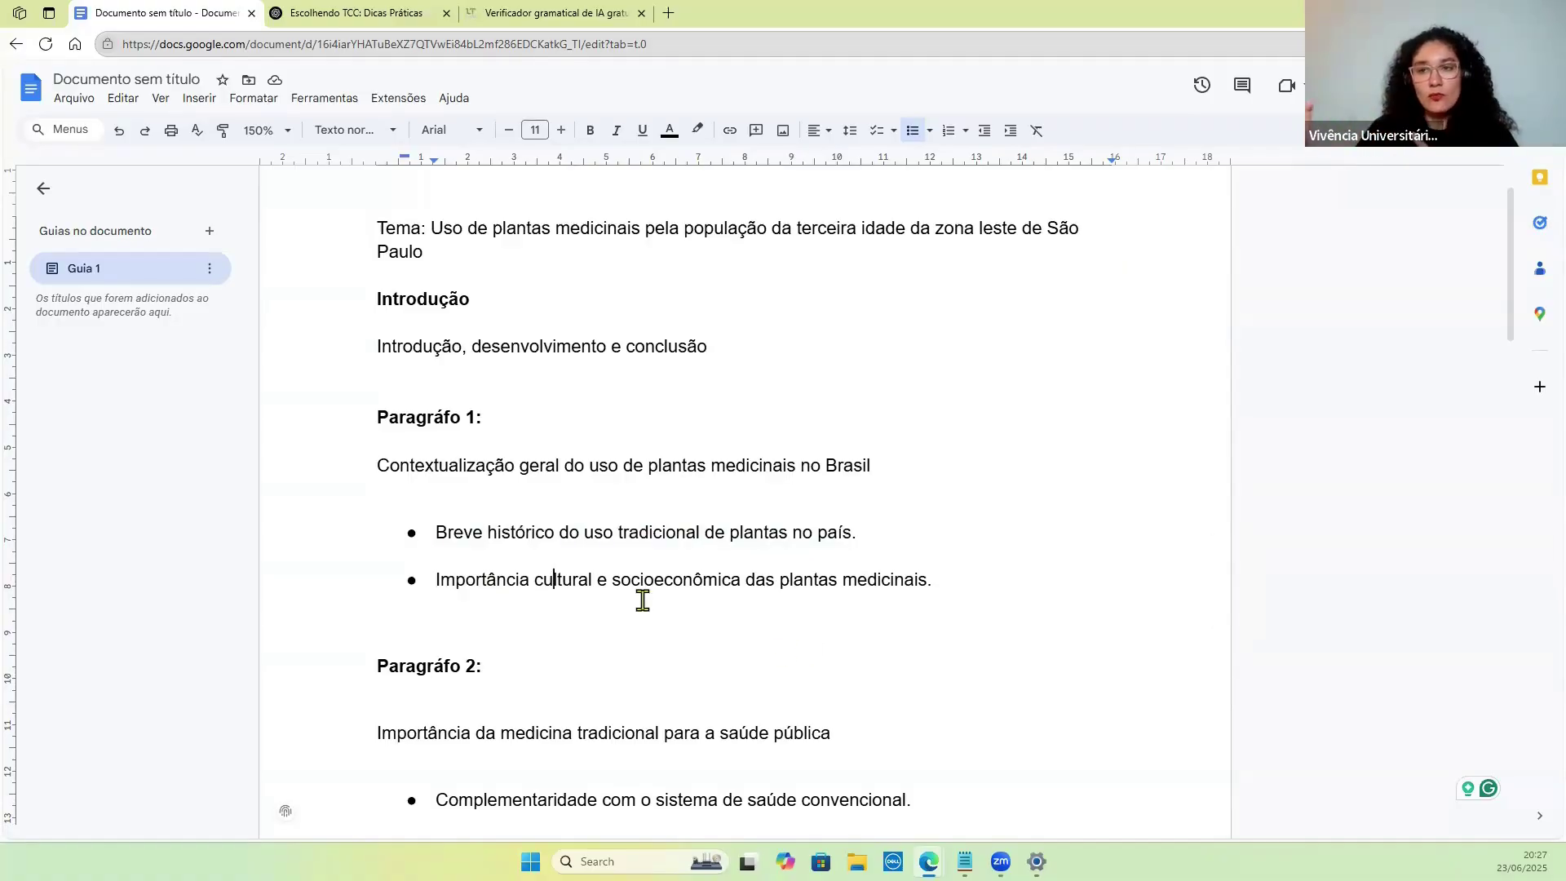
Read through the whole outline, then highlight the theme text and compare it with the topics of the first two paragraphs.
scroll(642, 600, down, 4)
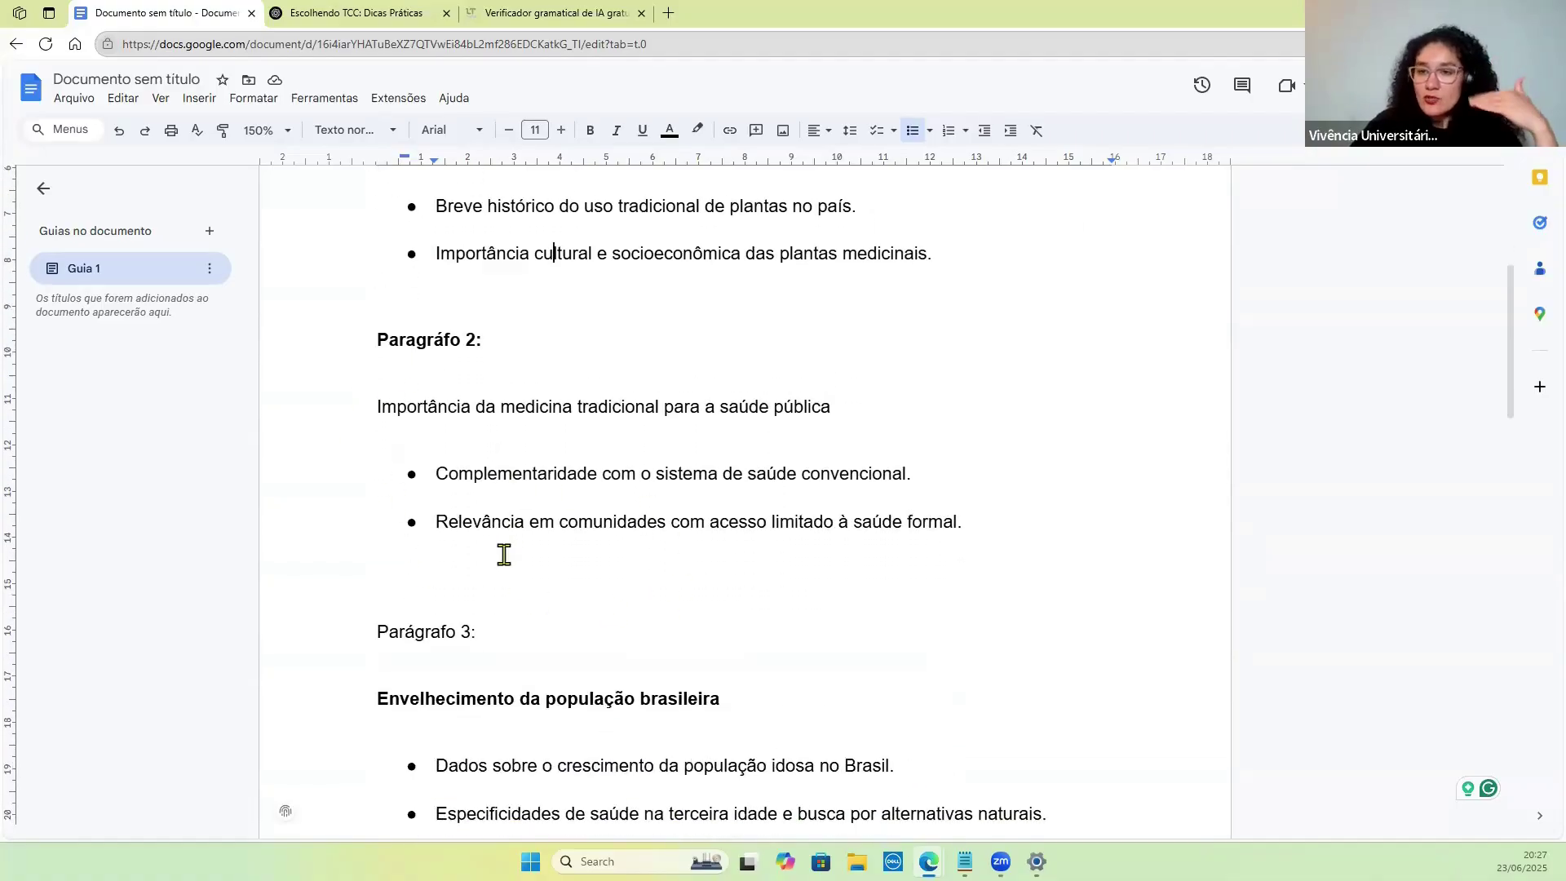
scroll(505, 574, down, 1)
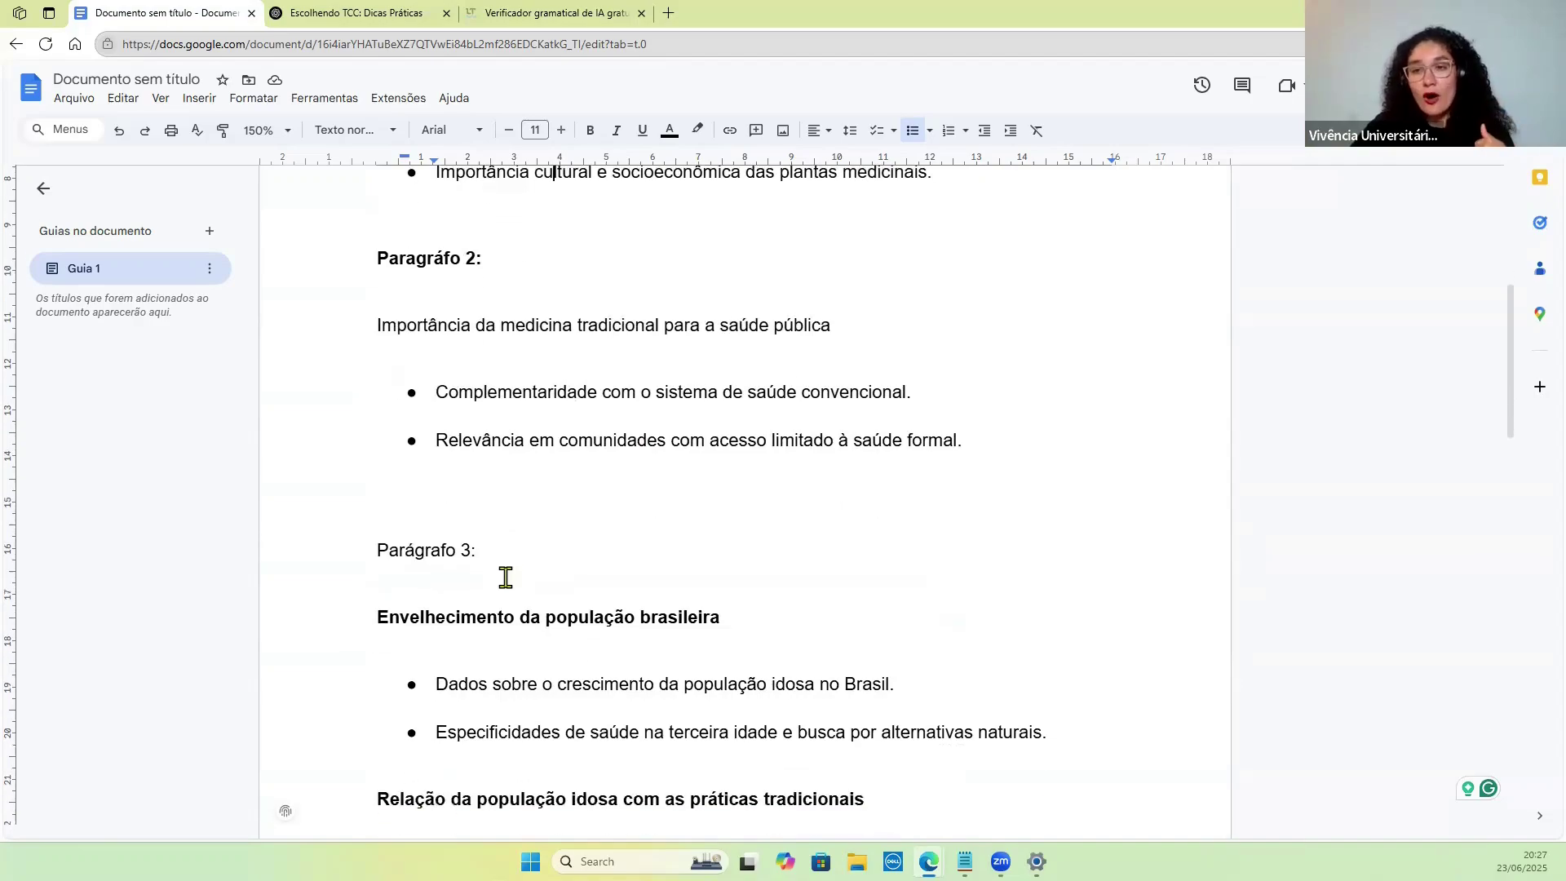
scroll(505, 577, down, 1)
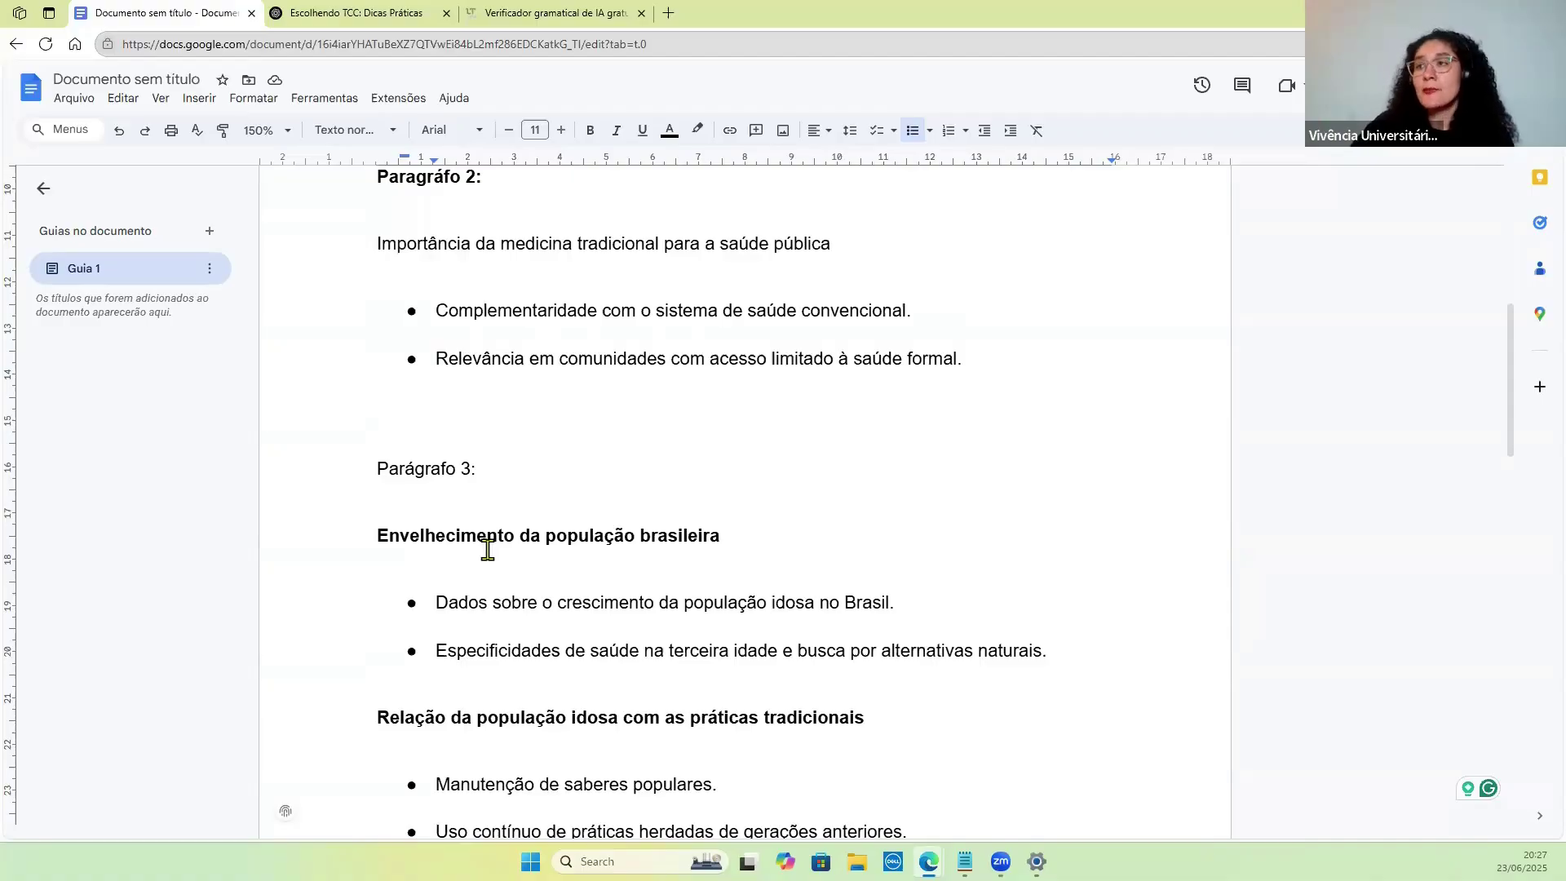
scroll(487, 550, down, 15)
scroll(493, 532, down, 3)
scroll(518, 517, up, 20)
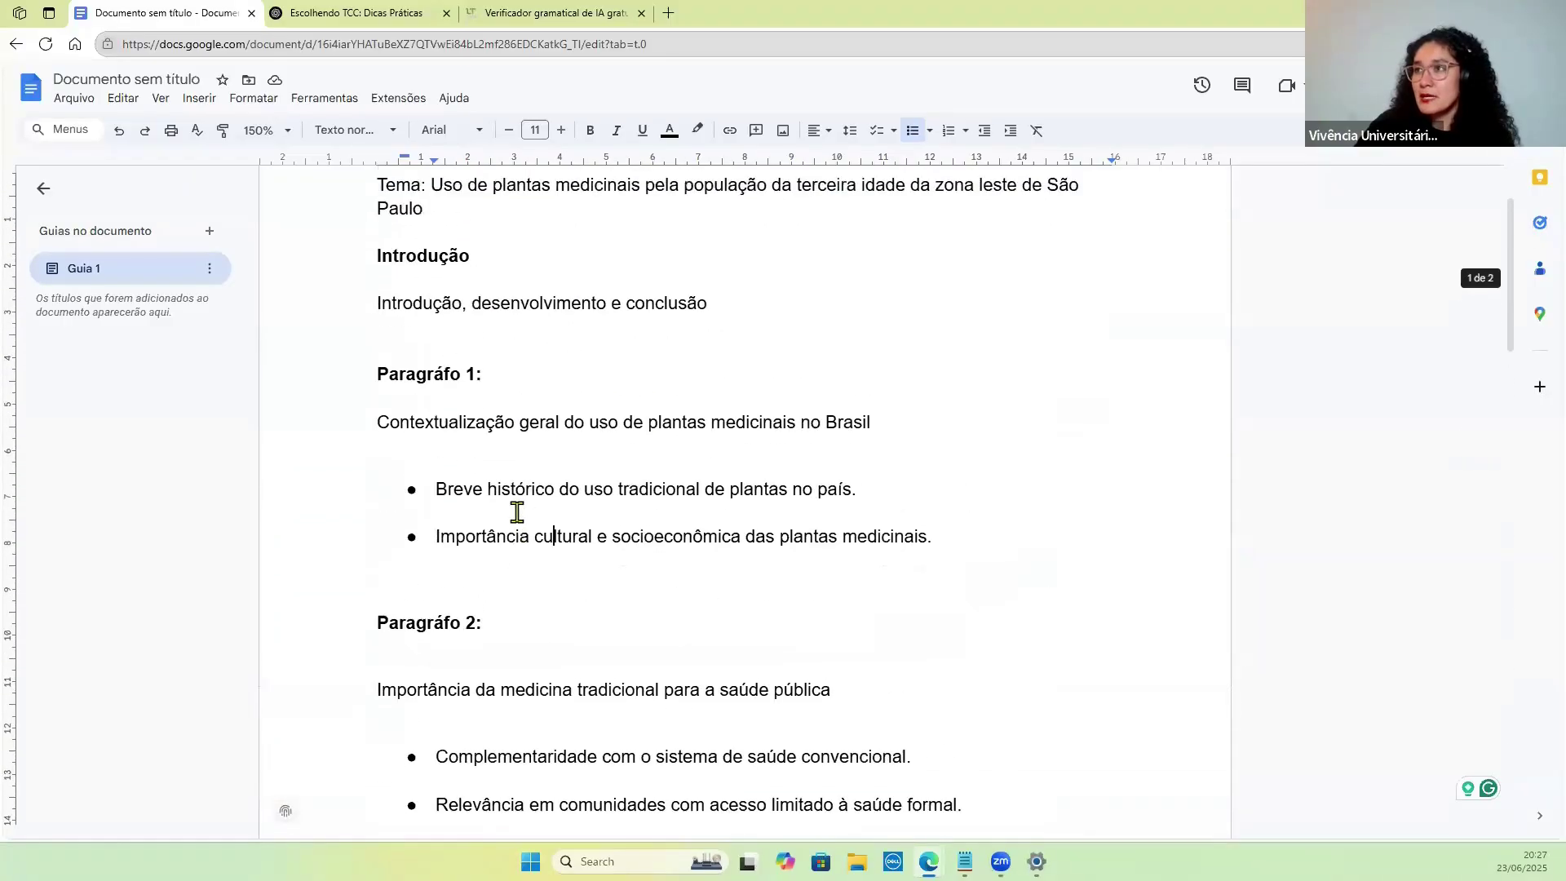
scroll(517, 511, up, 2)
drag(431, 309, 496, 333)
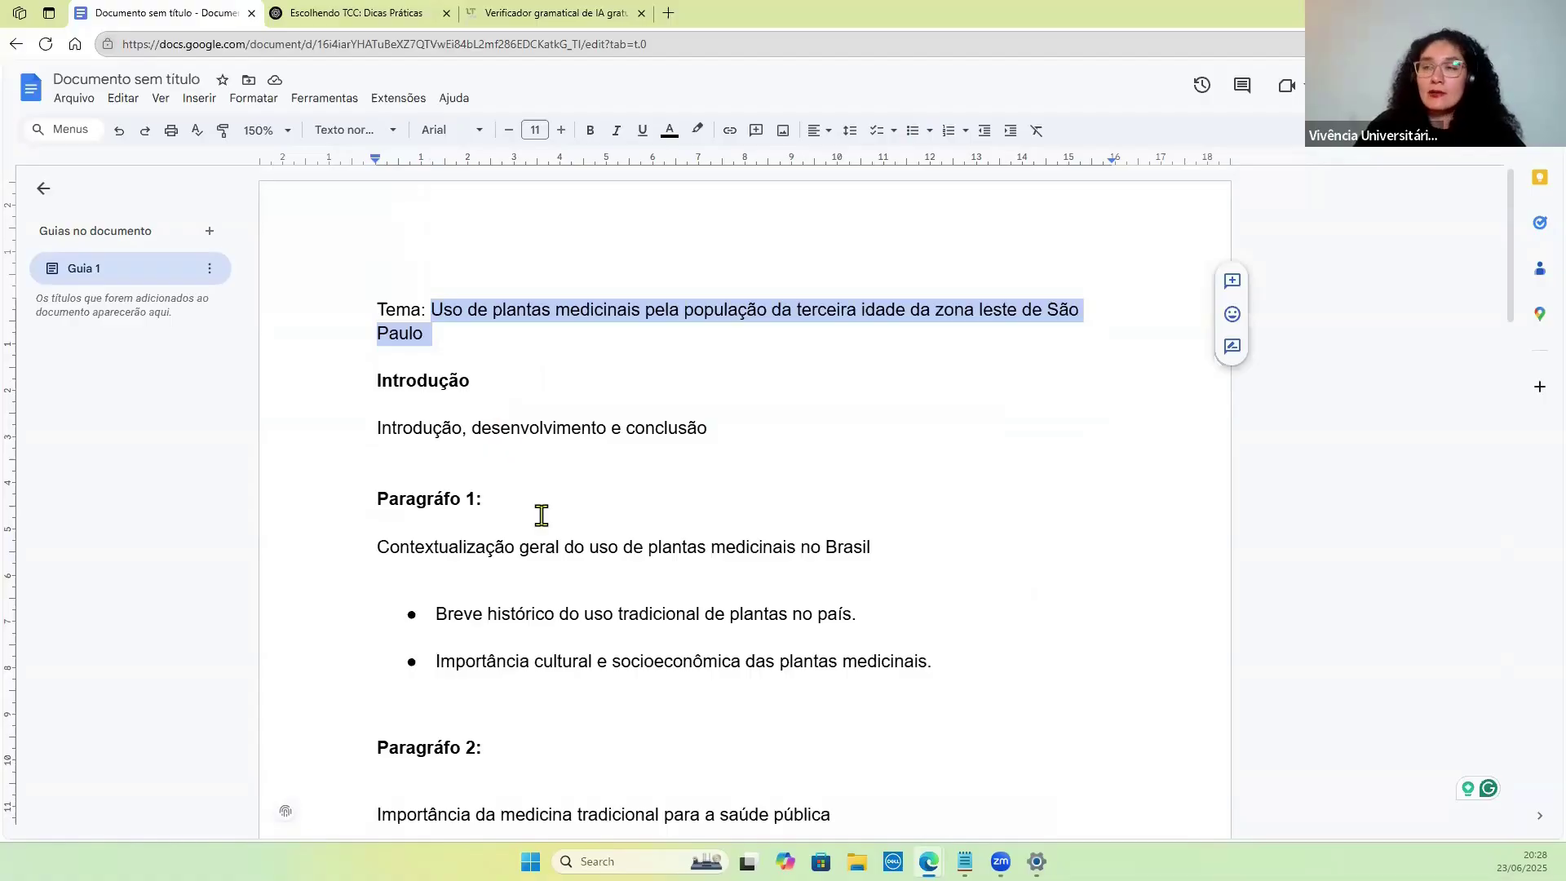
scroll(571, 526, down, 2)
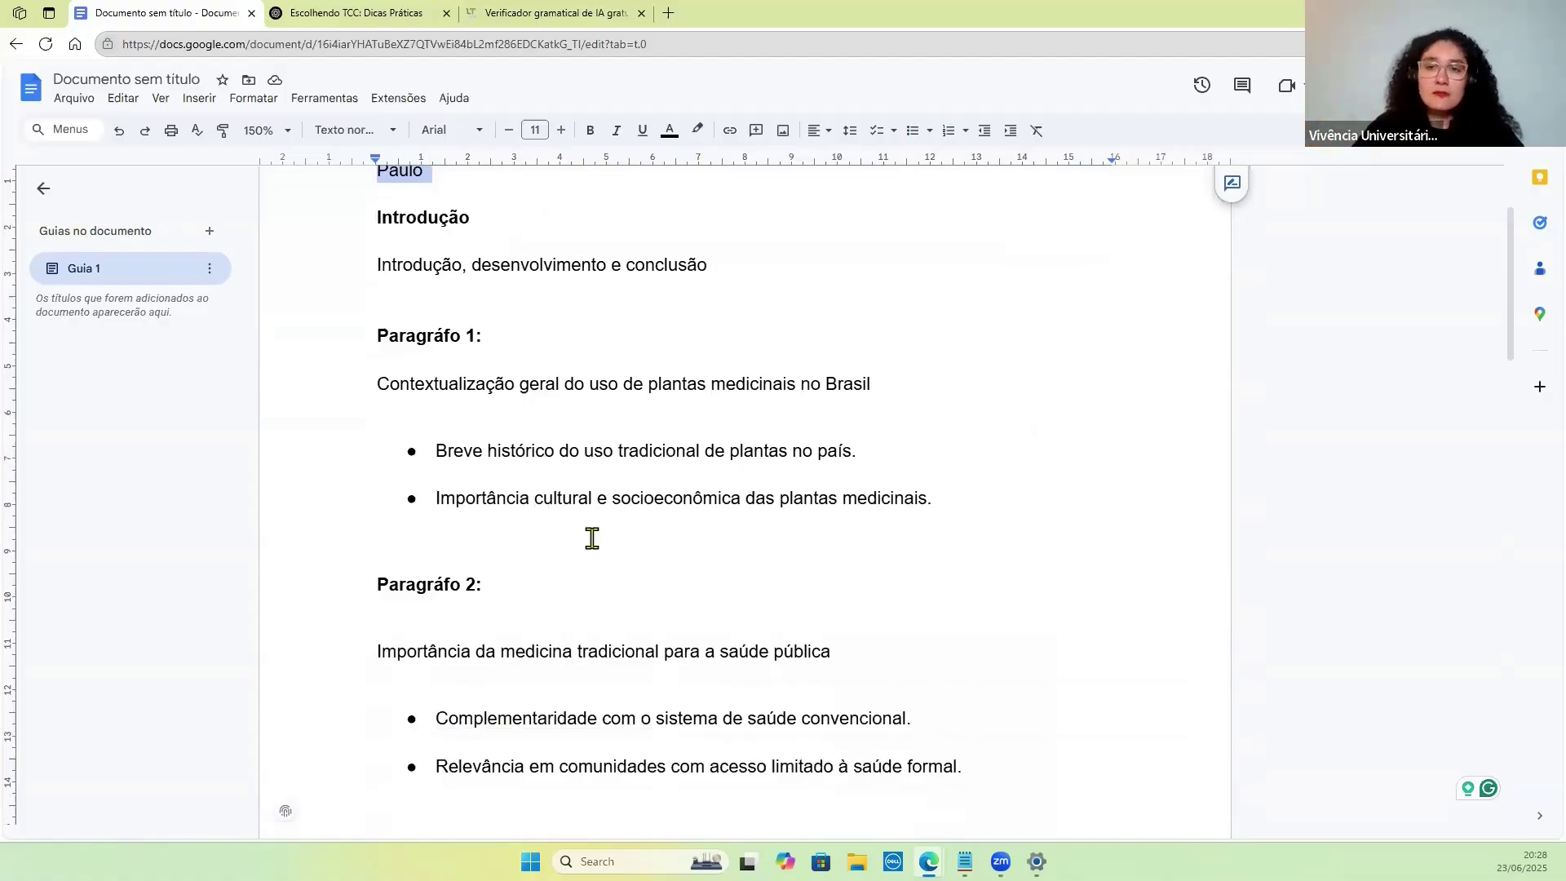
scroll(603, 580, down, 1)
scroll(603, 580, down, 2)
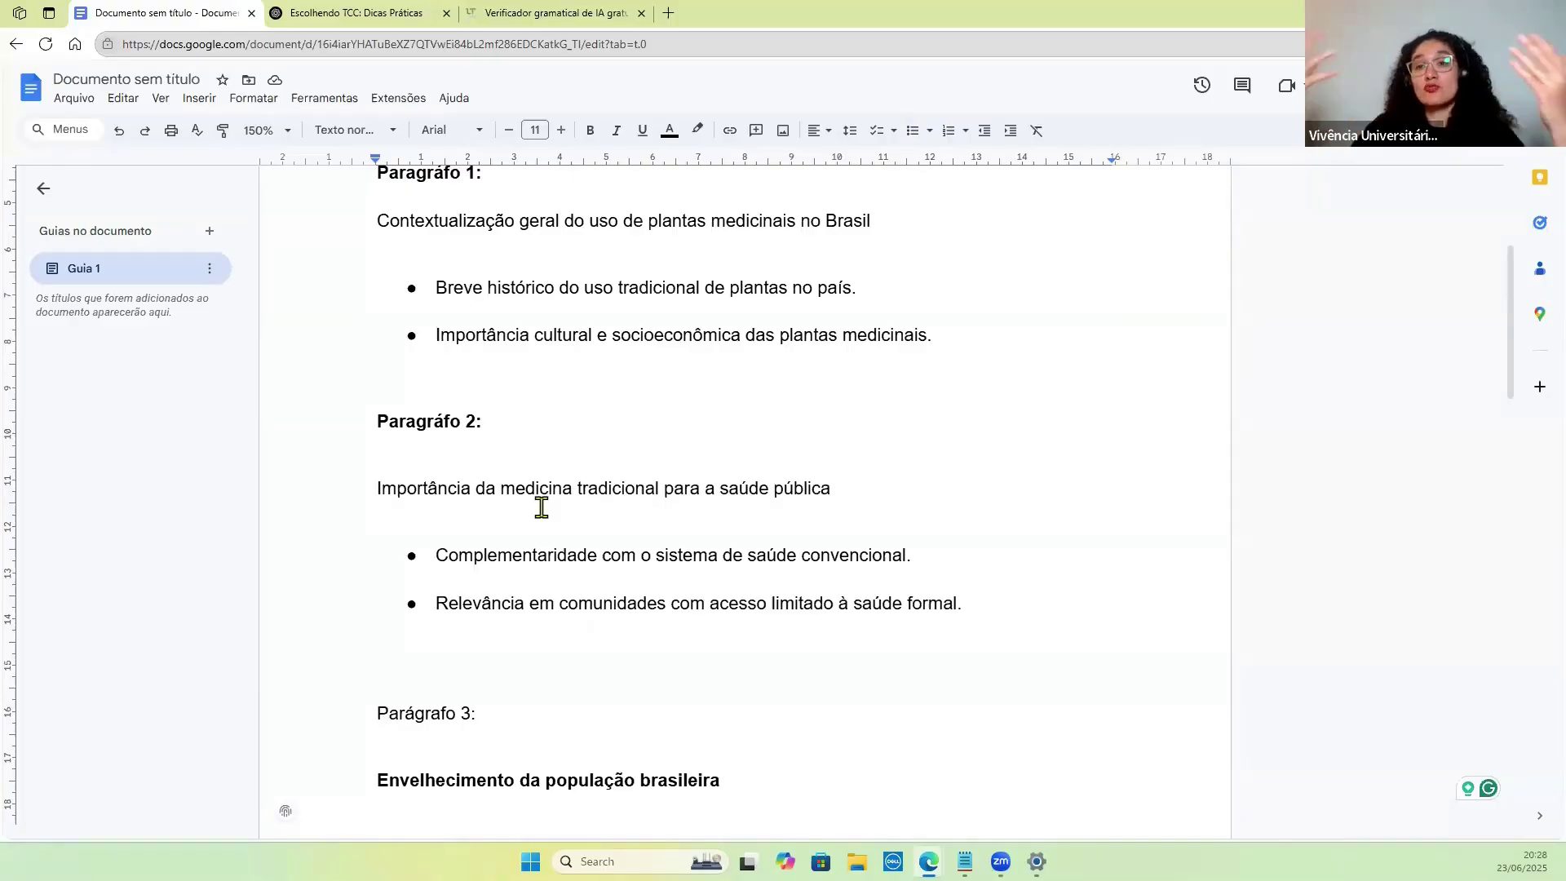
scroll(541, 509, up, 4)
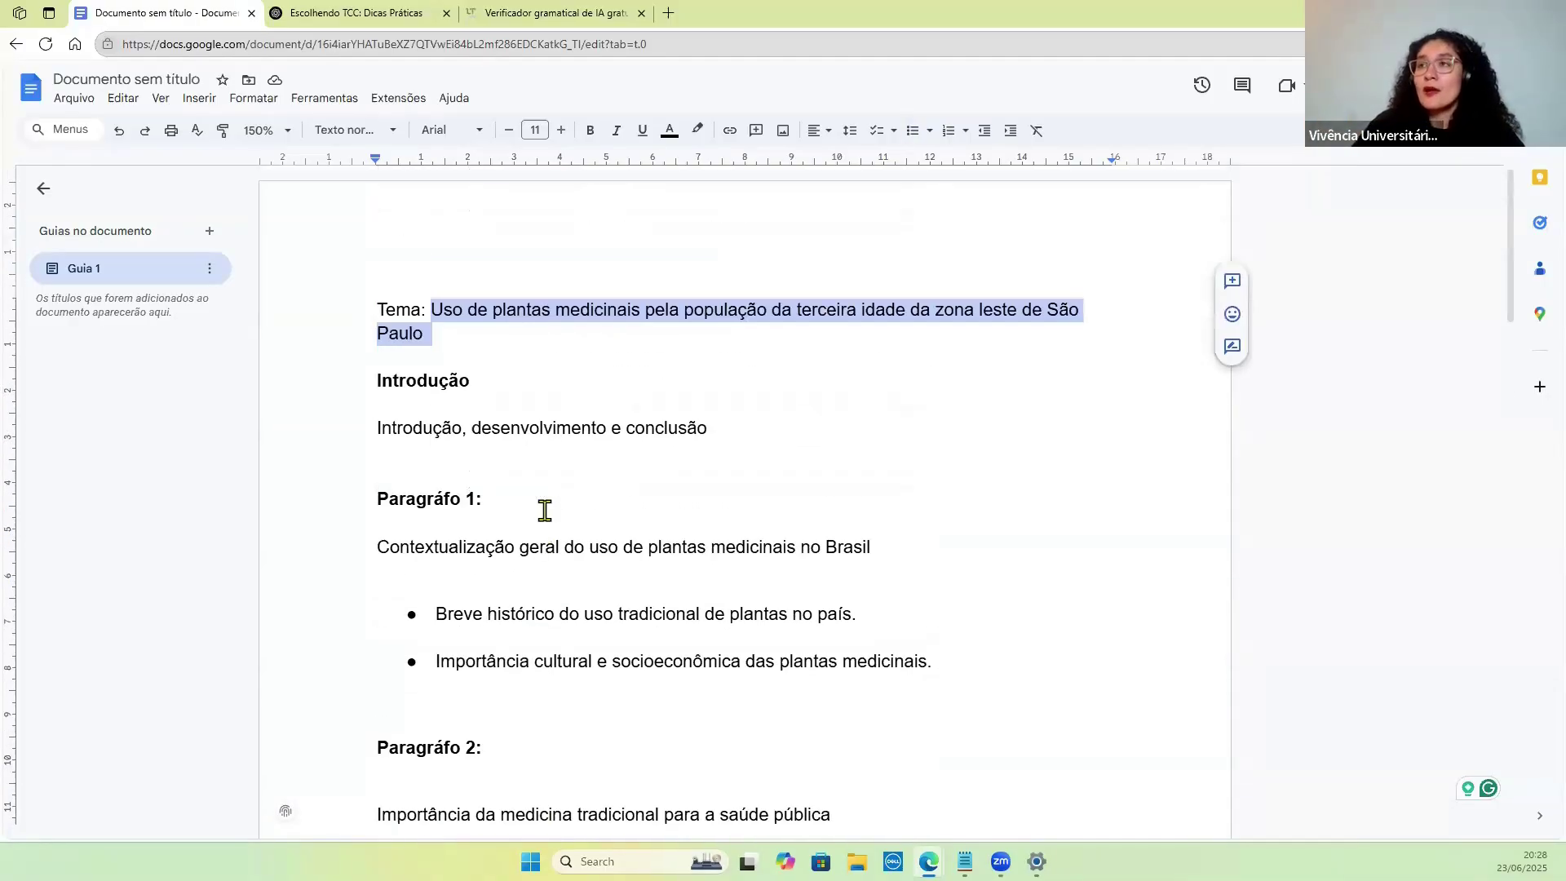
click(584, 551)
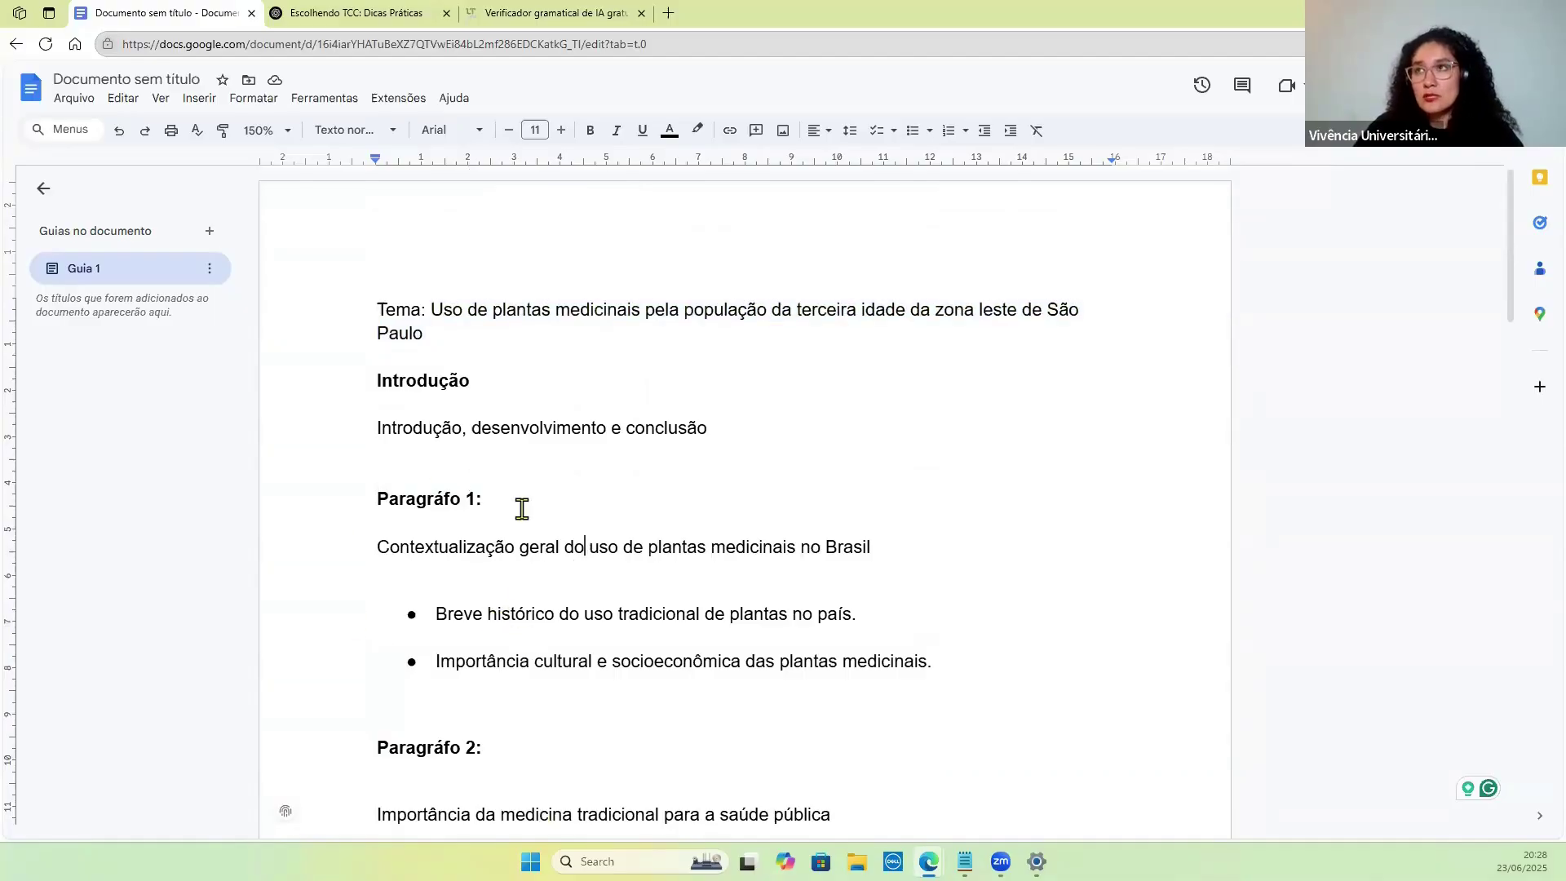
Switch to the LanguageTool grammar checker and insert its example text for checking.
click(538, 10)
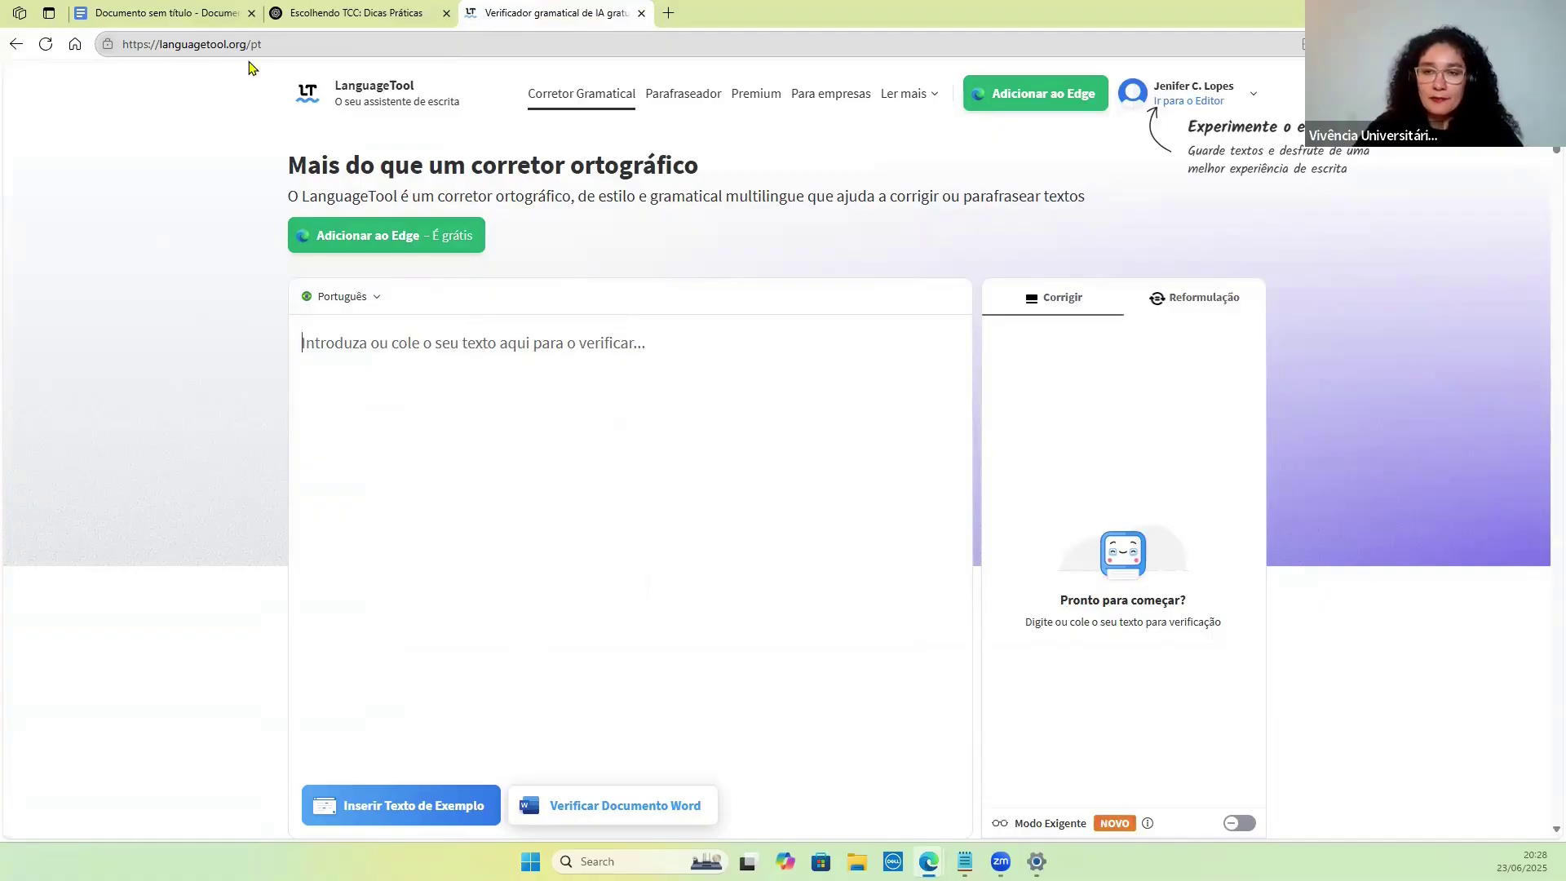
click(746, 341)
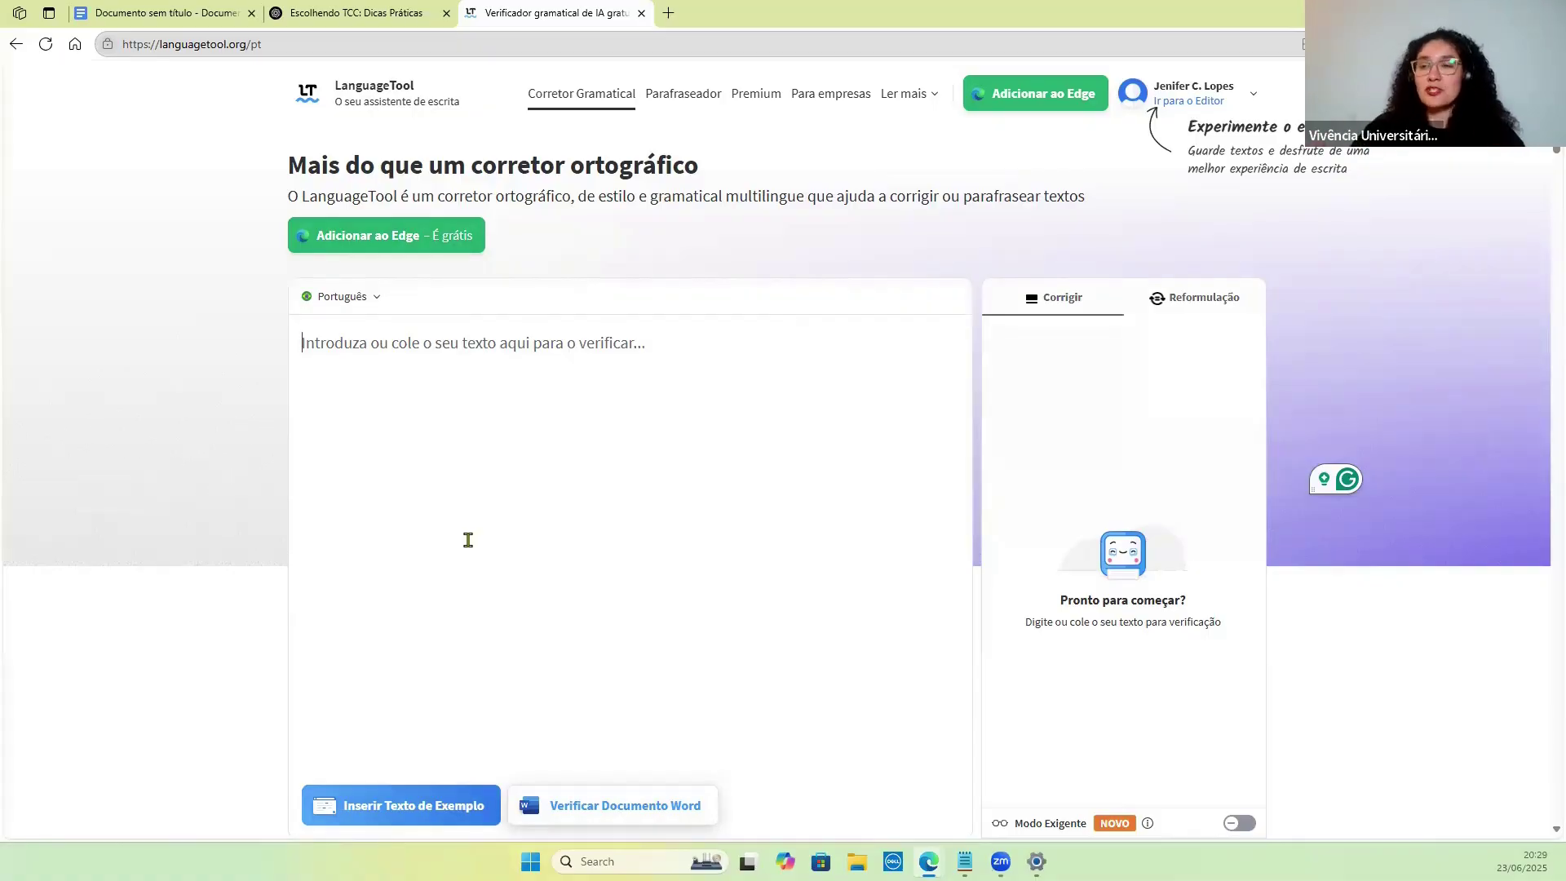
click(394, 808)
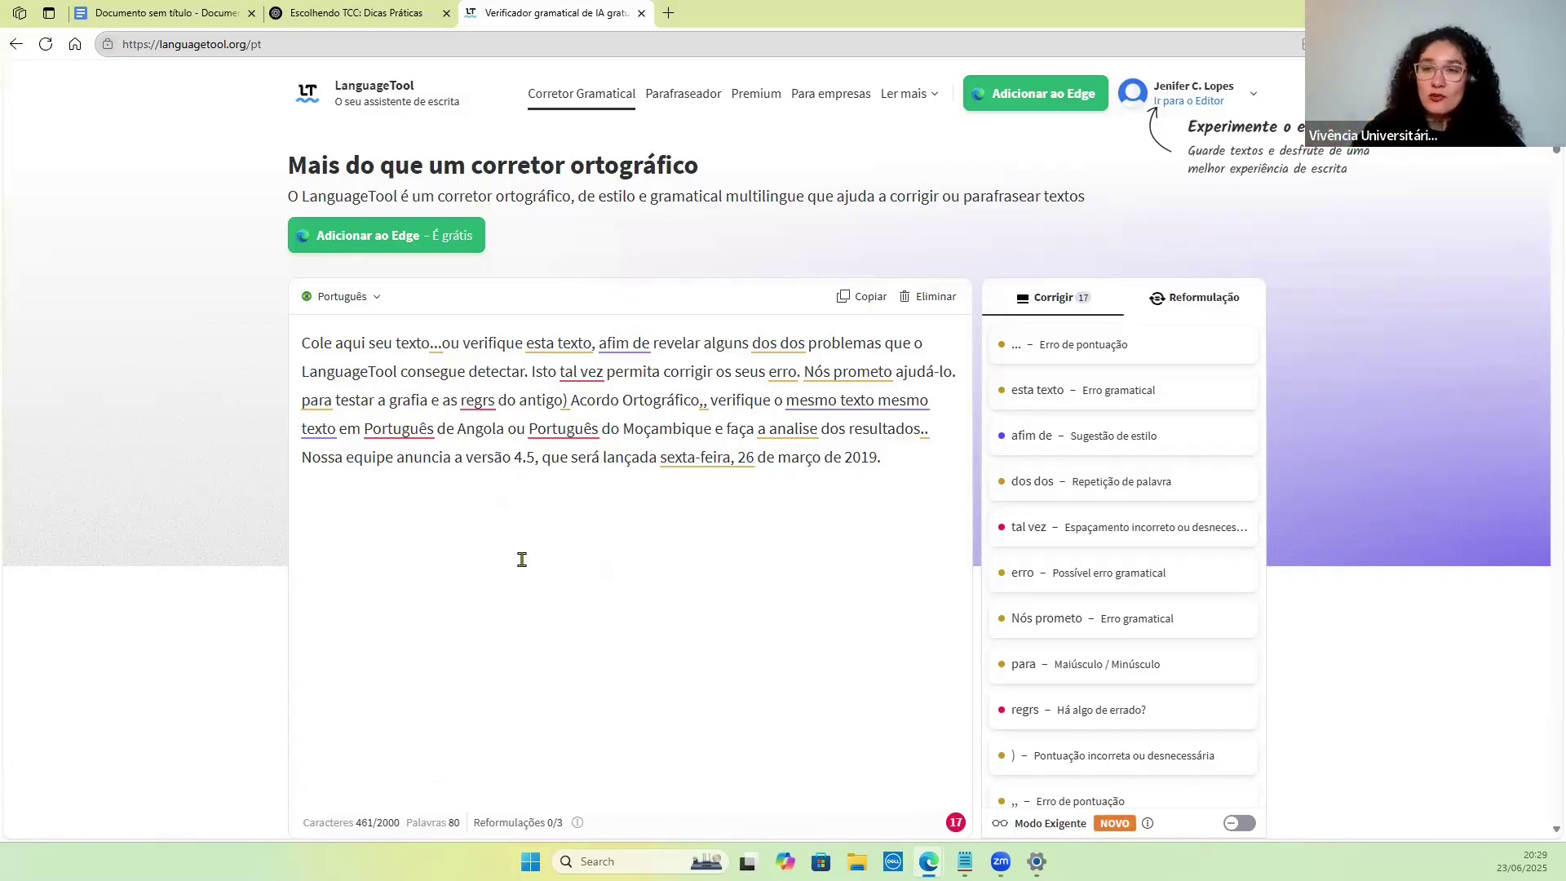
Accept the suggested space after the ellipsis and correct "esta texto" to "este texto" in the example text.
click(435, 345)
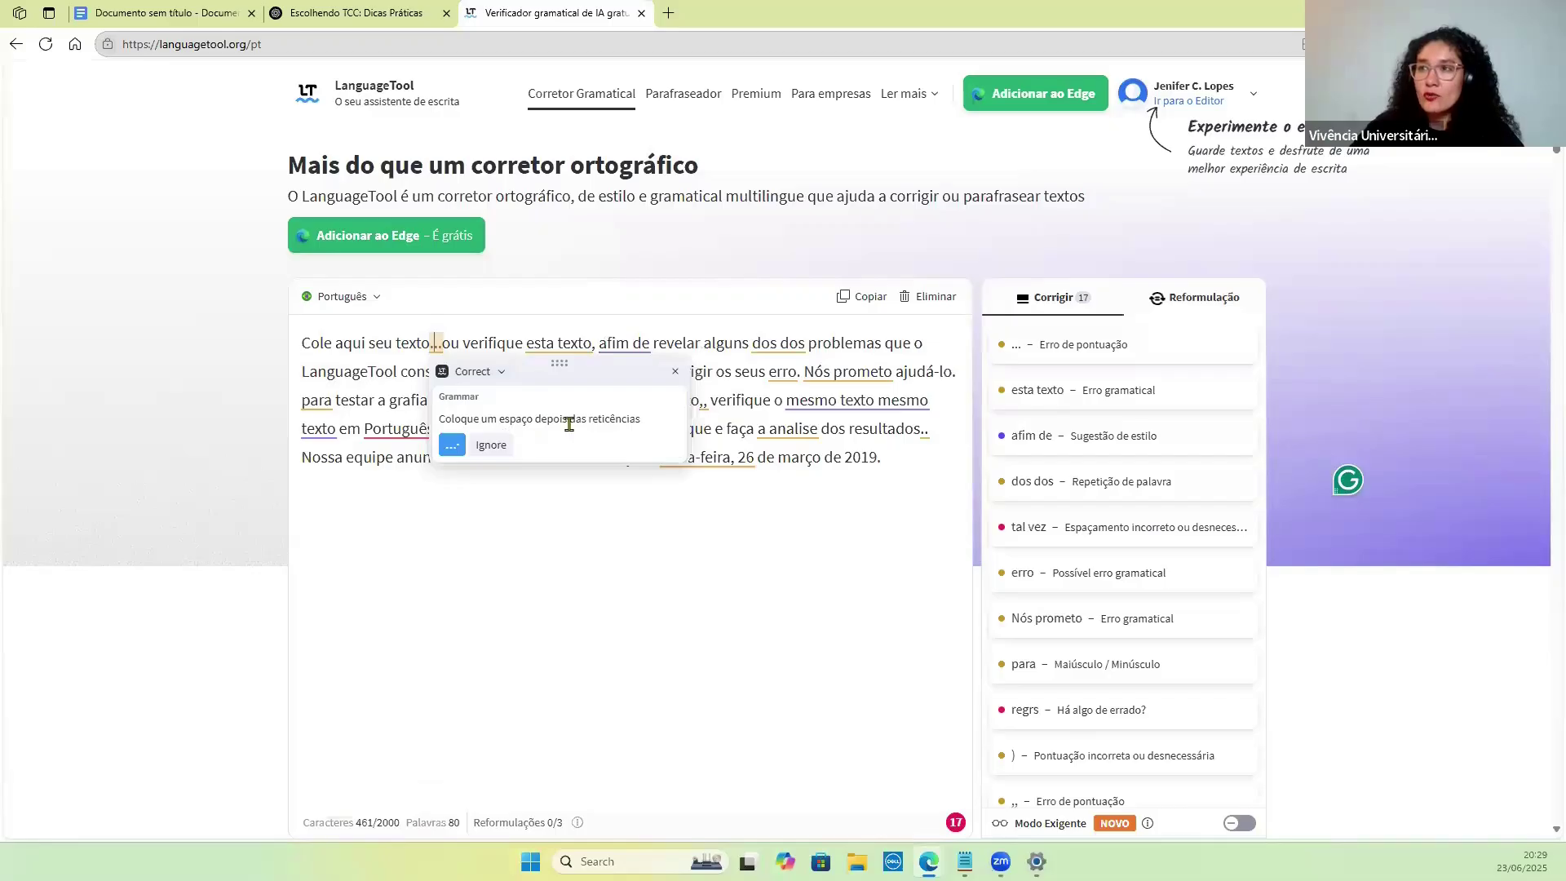
click(451, 446)
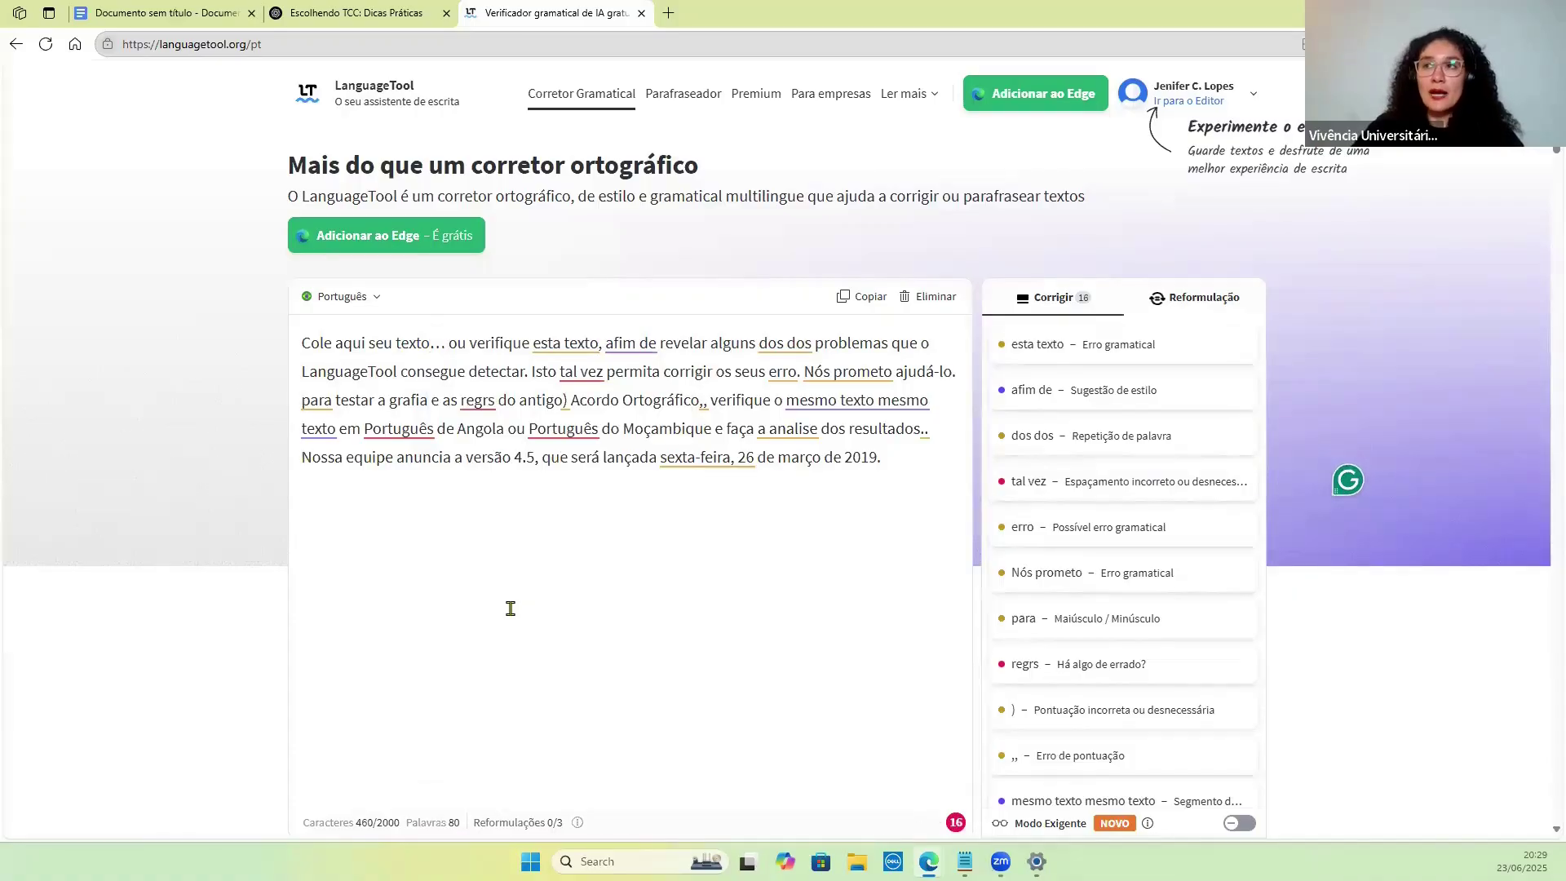
click(570, 352)
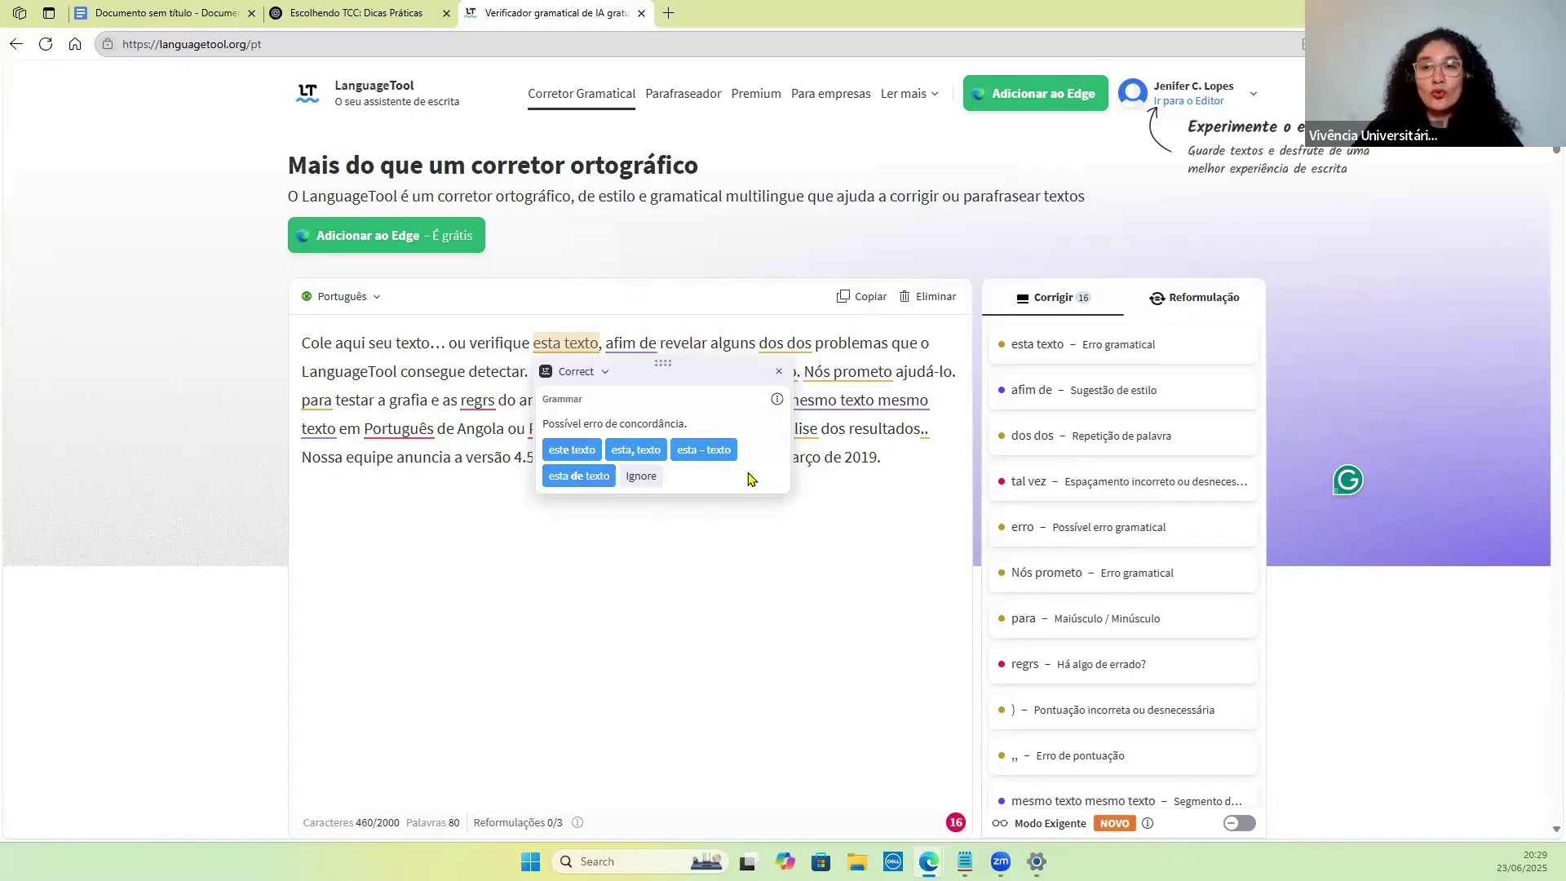
click(572, 450)
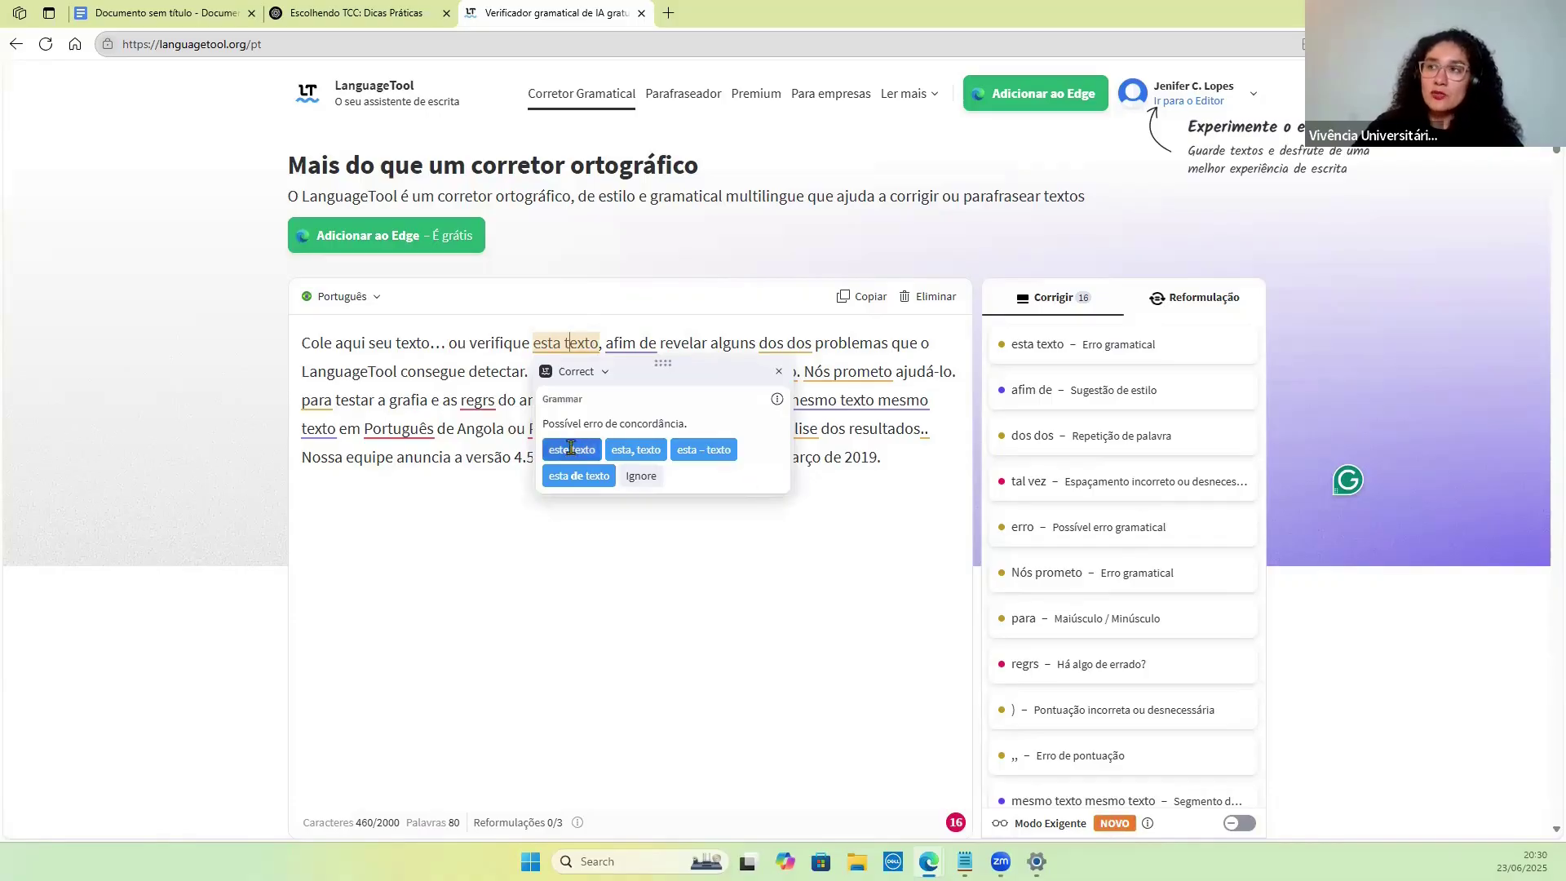
Replace "afim de" with the suggestion "semelhante a" and reduce the repeated "dos dos" to "dos".
click(622, 347)
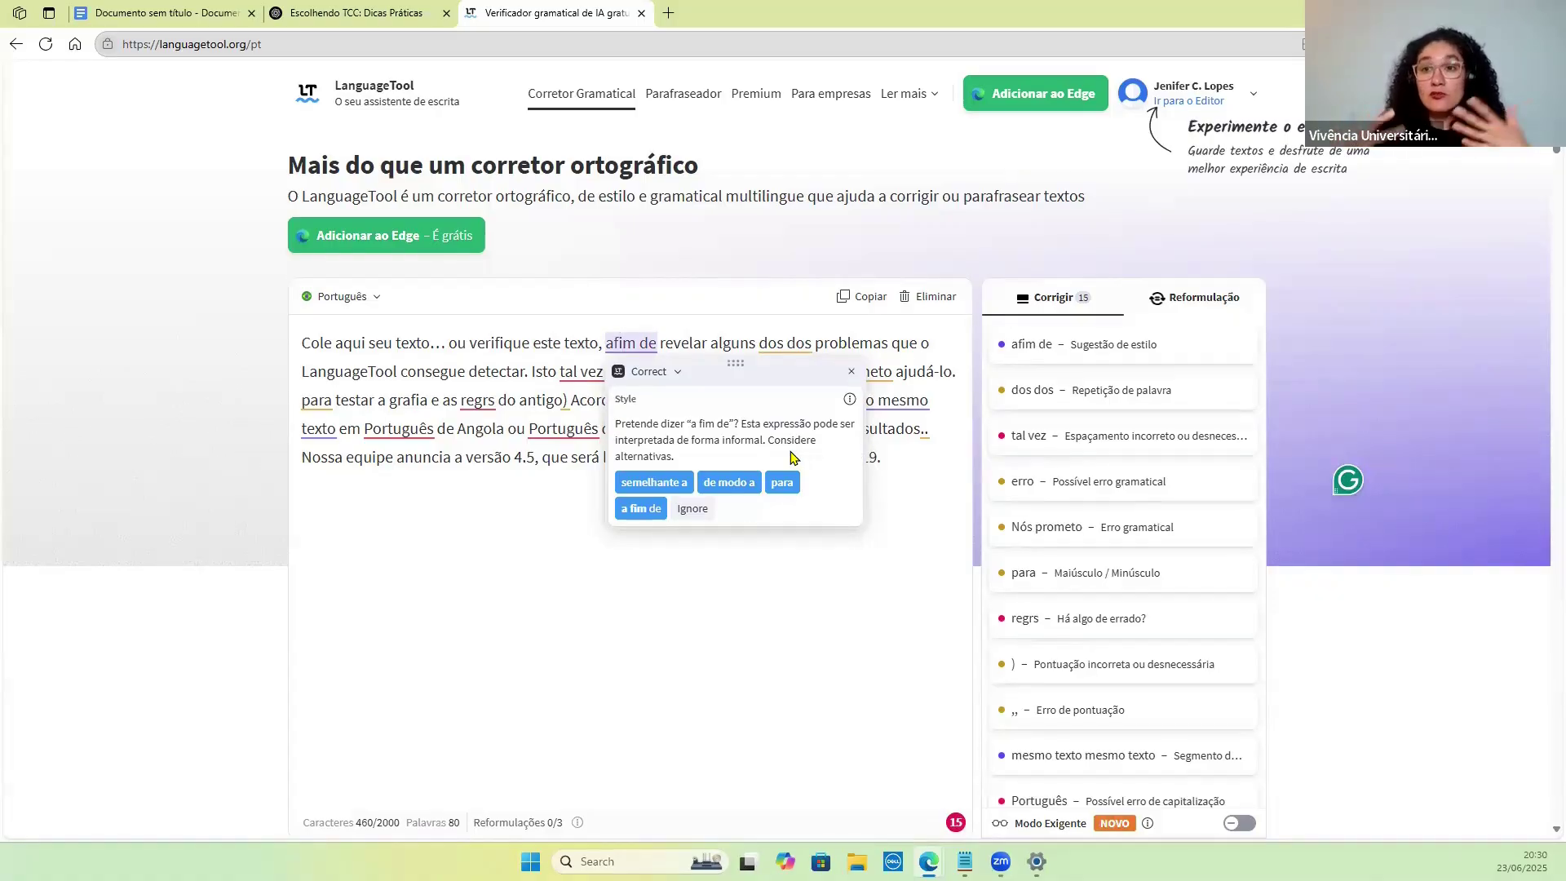
click(647, 483)
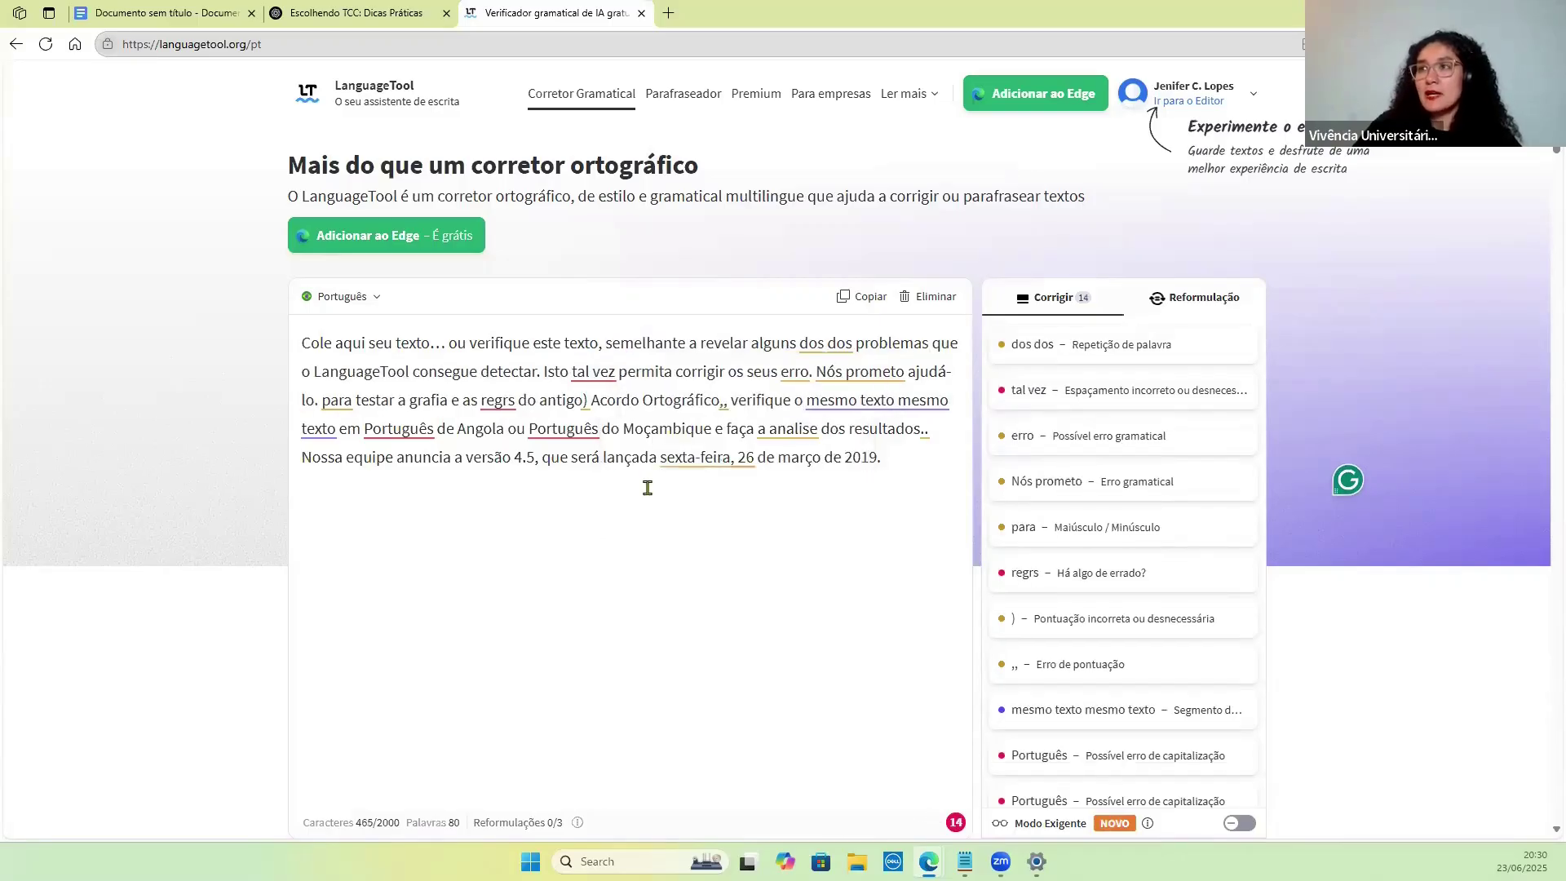
click(827, 346)
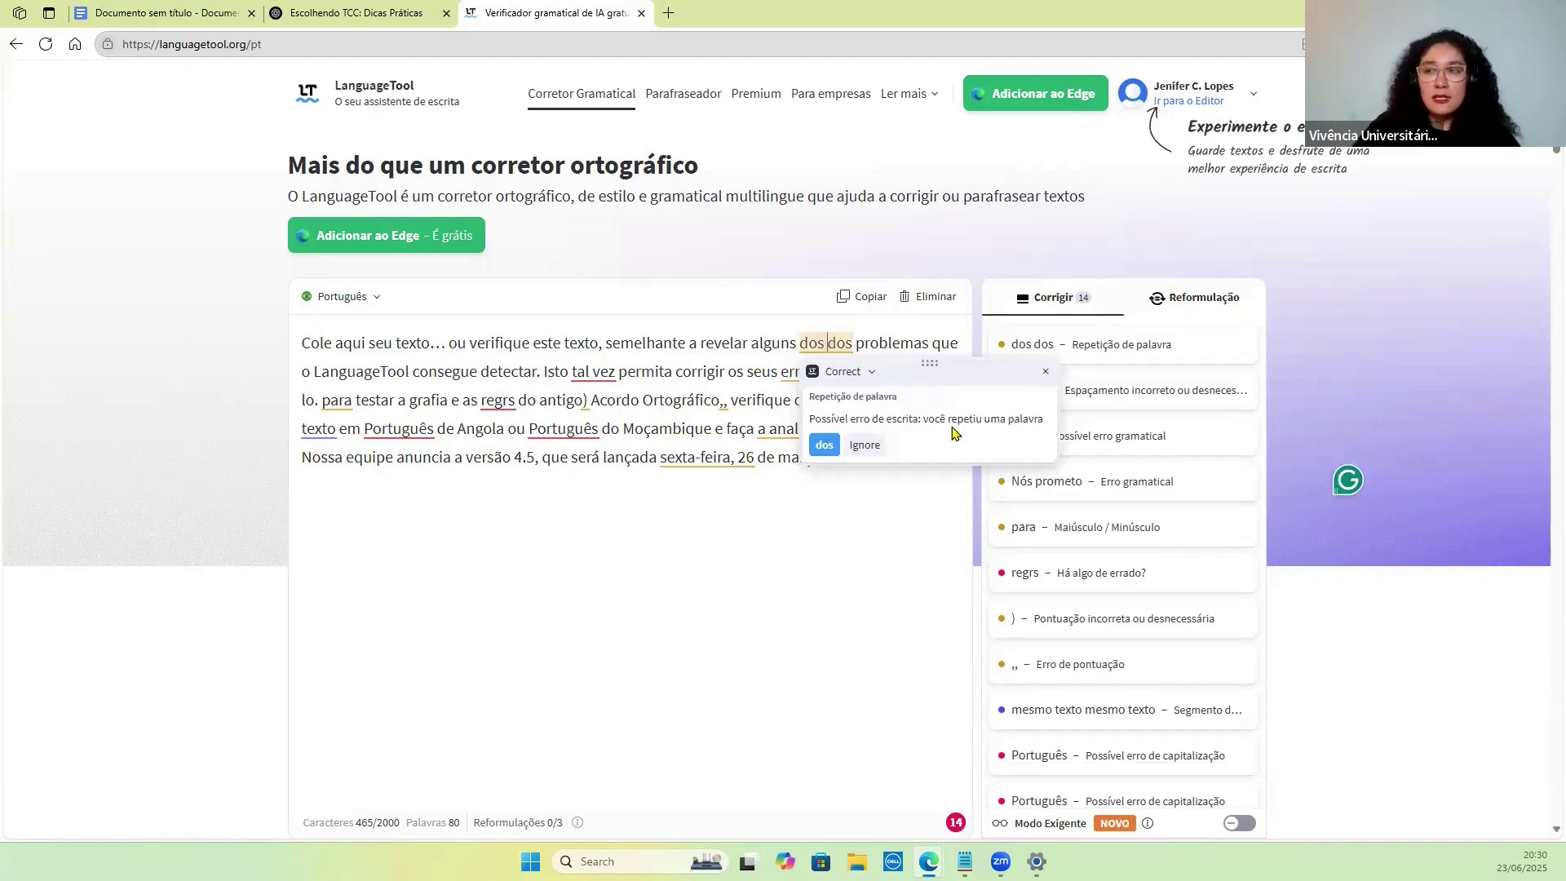
click(826, 444)
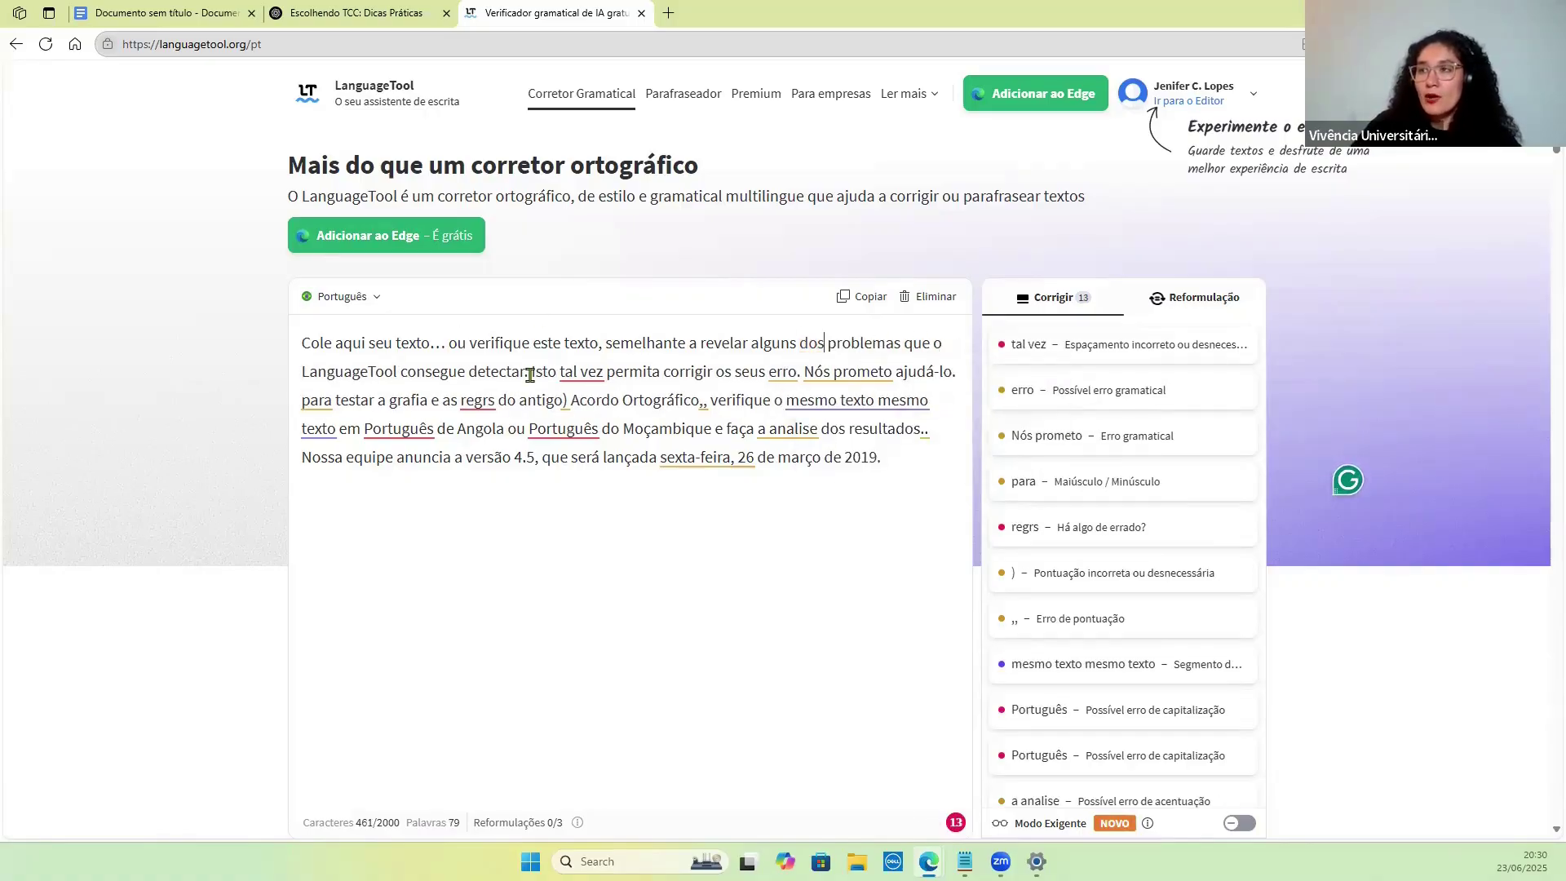
Correct "tal vez" to "talvez" and "erro" to "erros" with the suggested replacements.
click(580, 372)
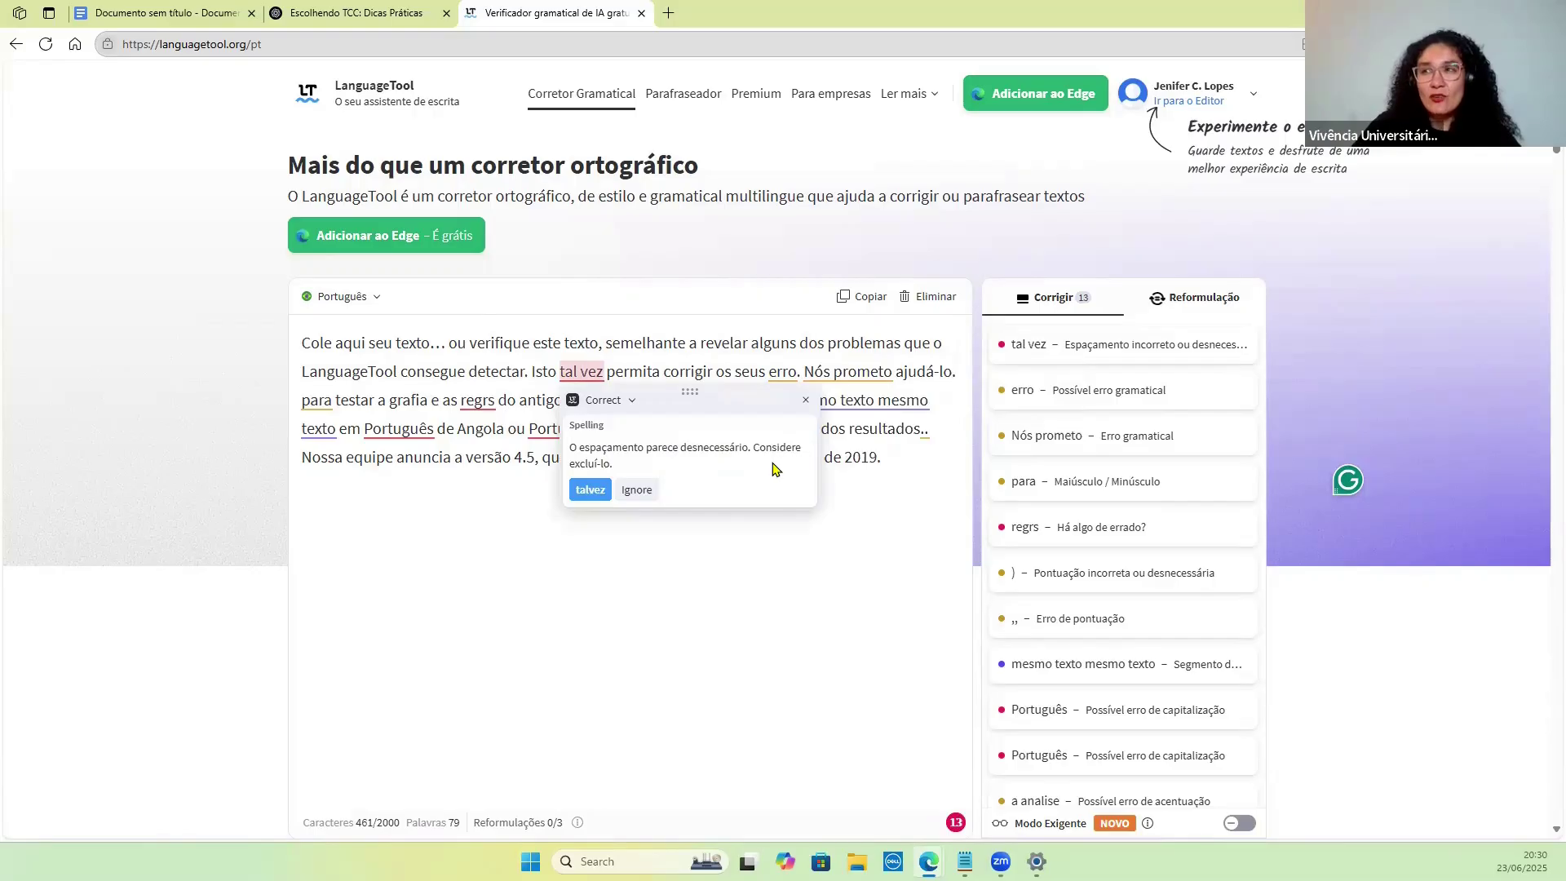
click(587, 489)
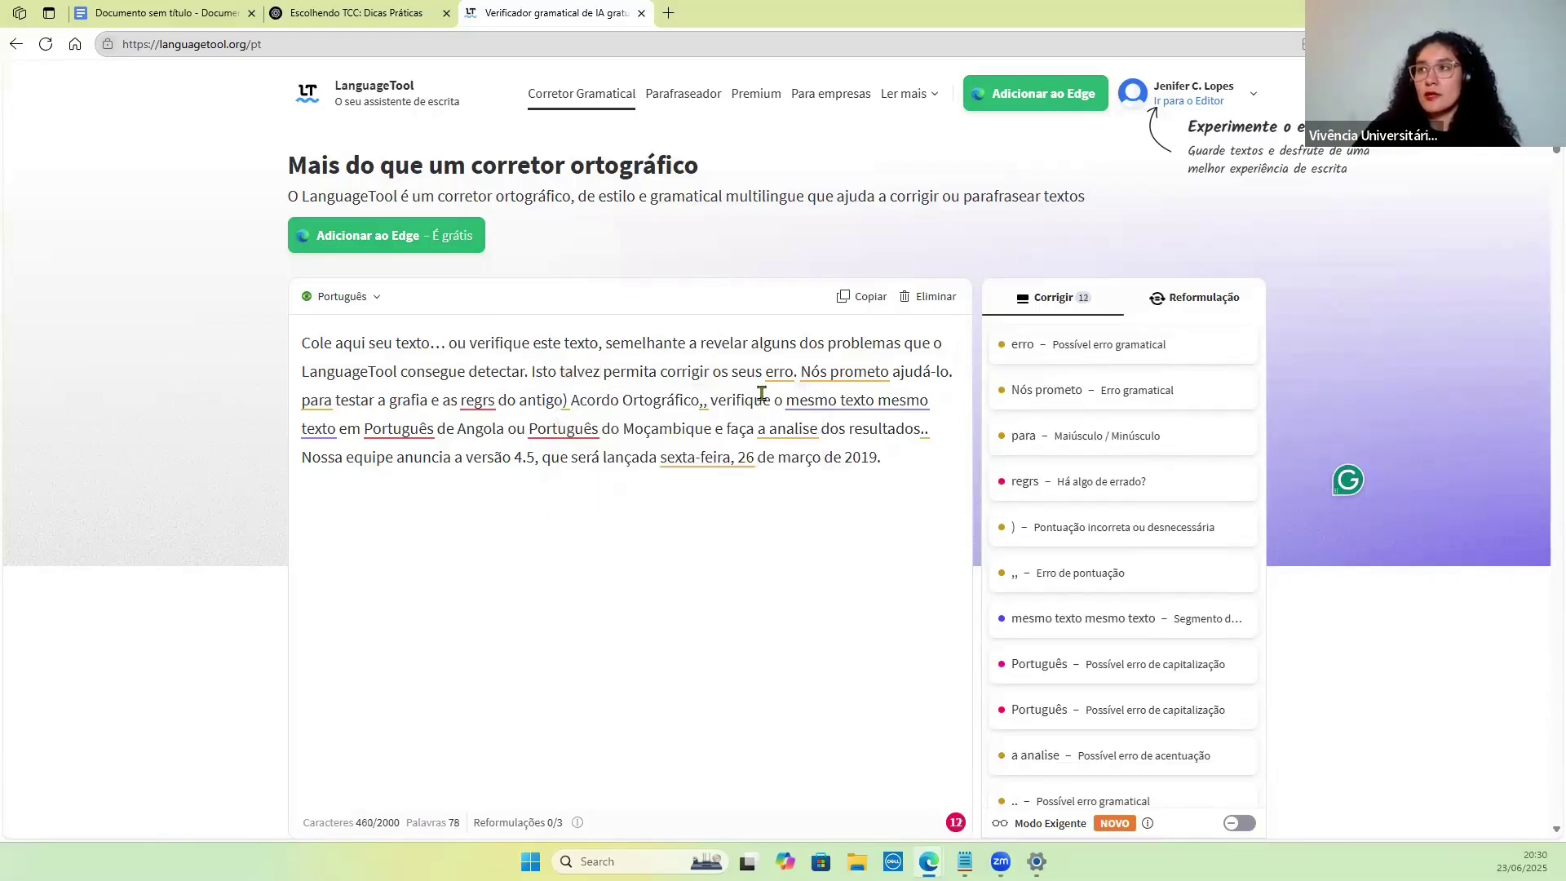
click(779, 373)
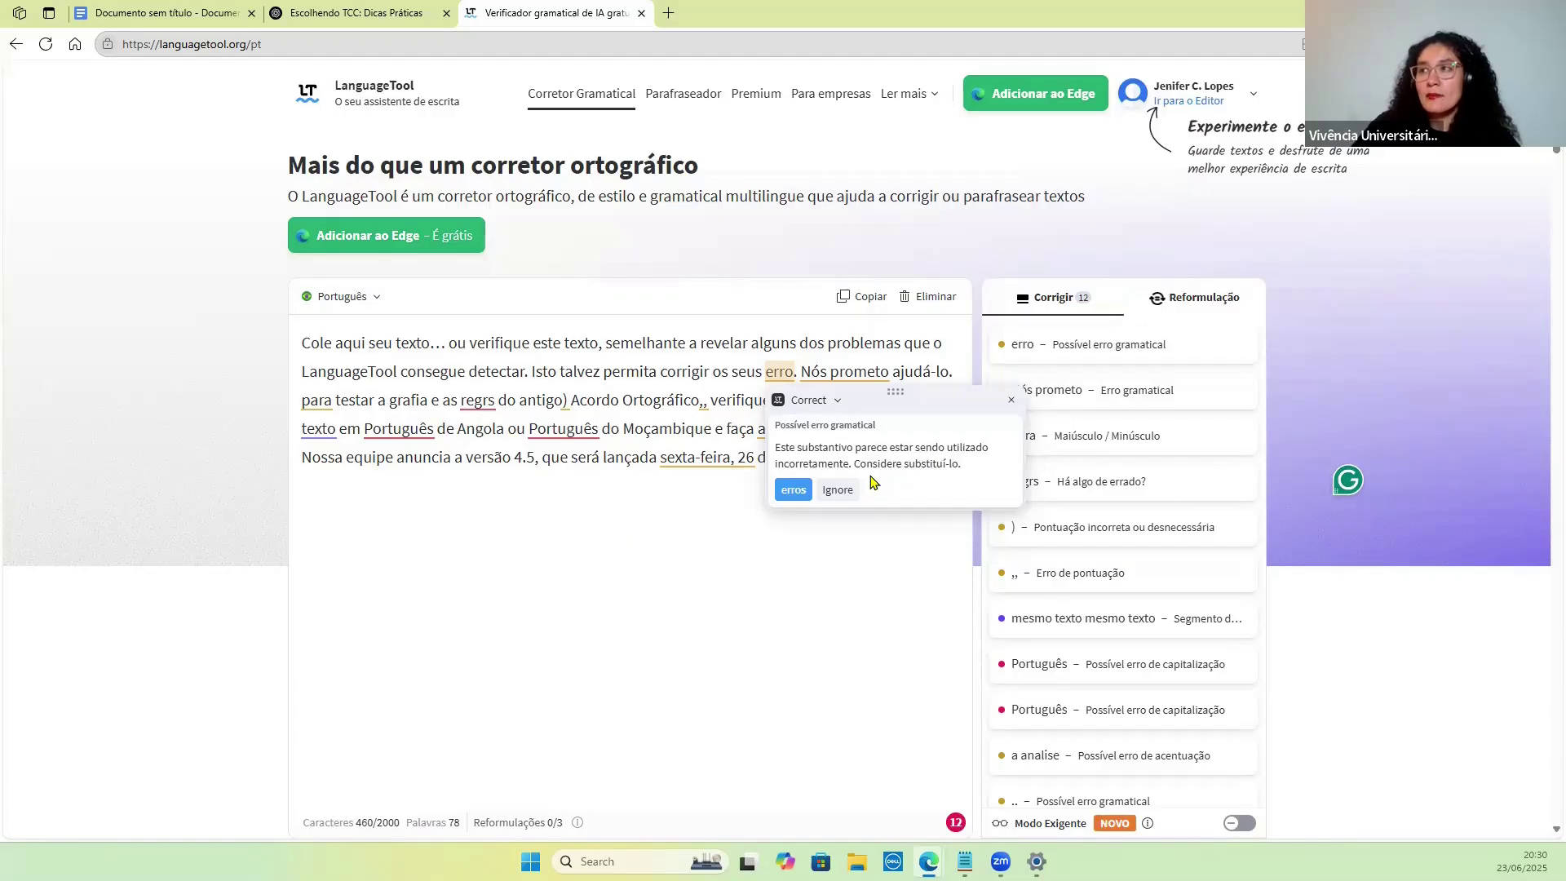
click(794, 490)
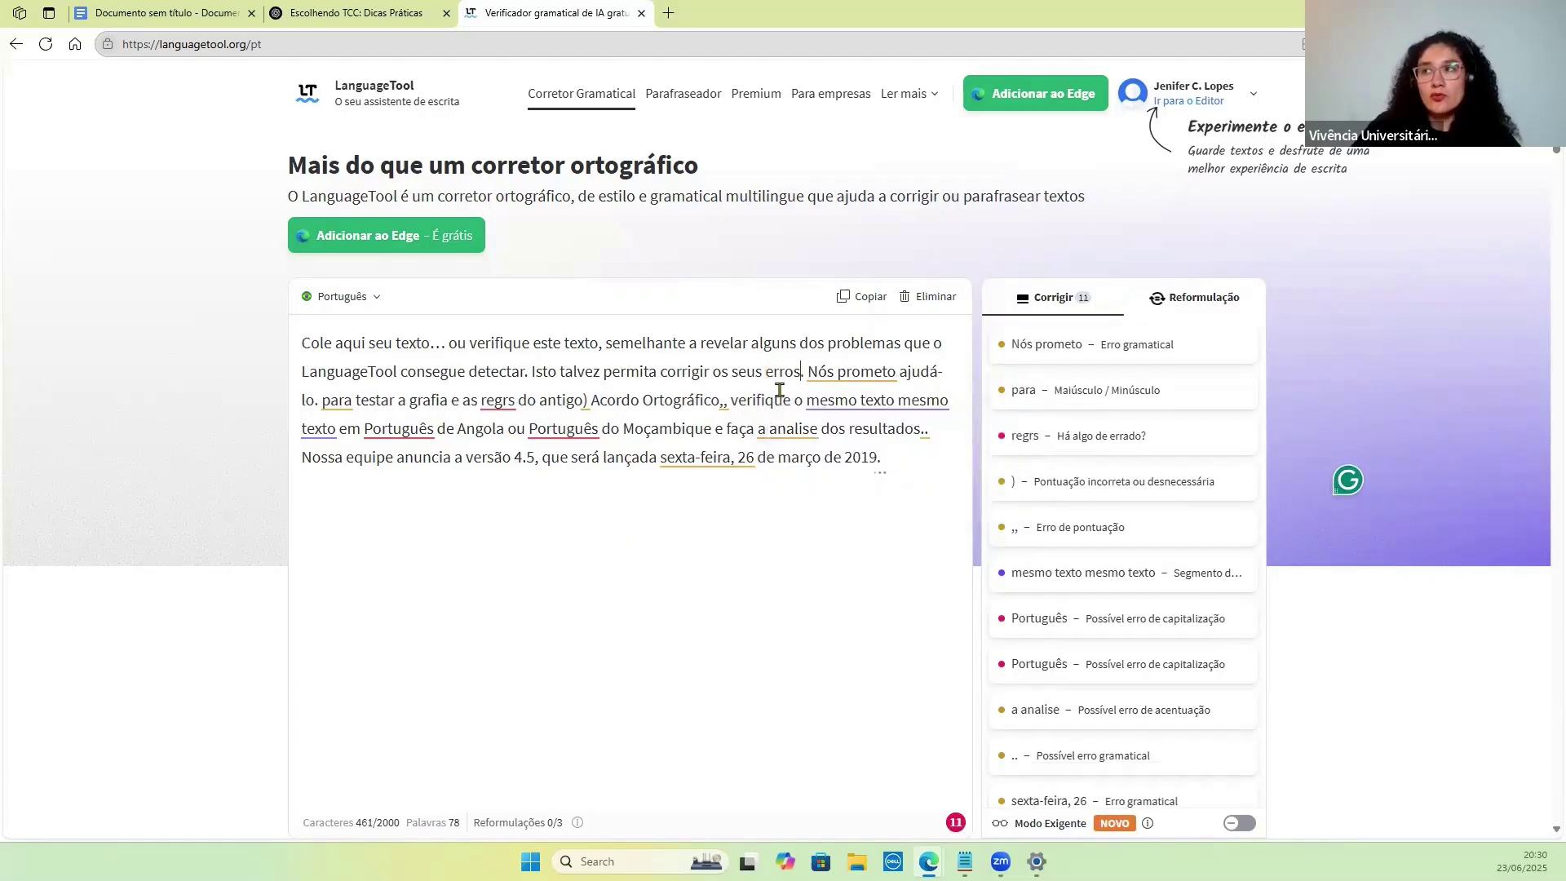
Correct "Nós prometo" to "Nós prometemos" and capitalize "para" as "Para" using the suggested replacements.
click(870, 372)
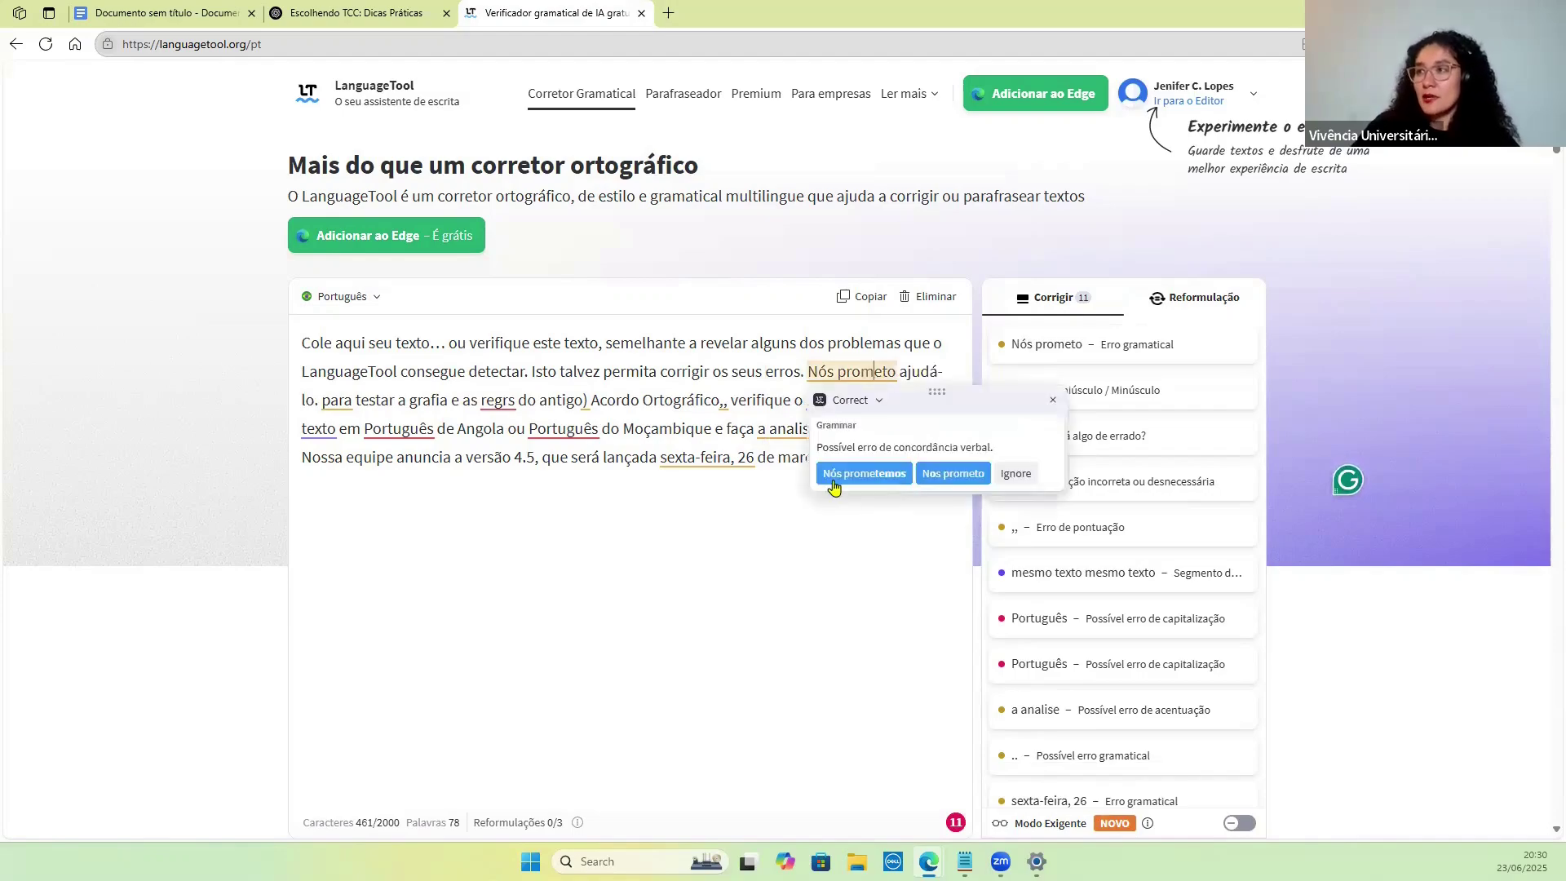
click(880, 474)
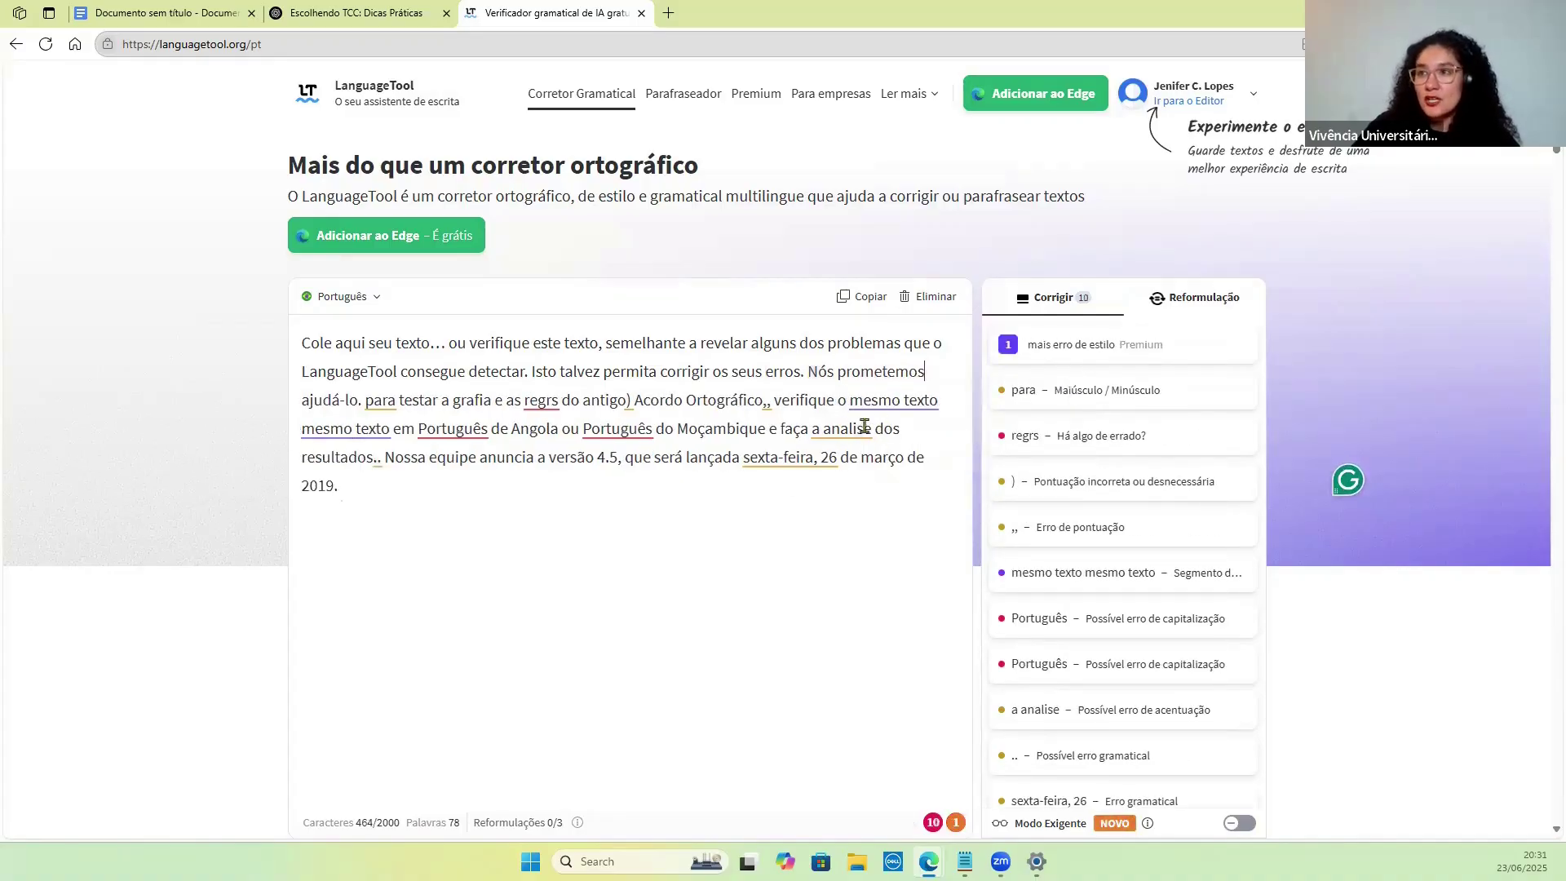
click(381, 399)
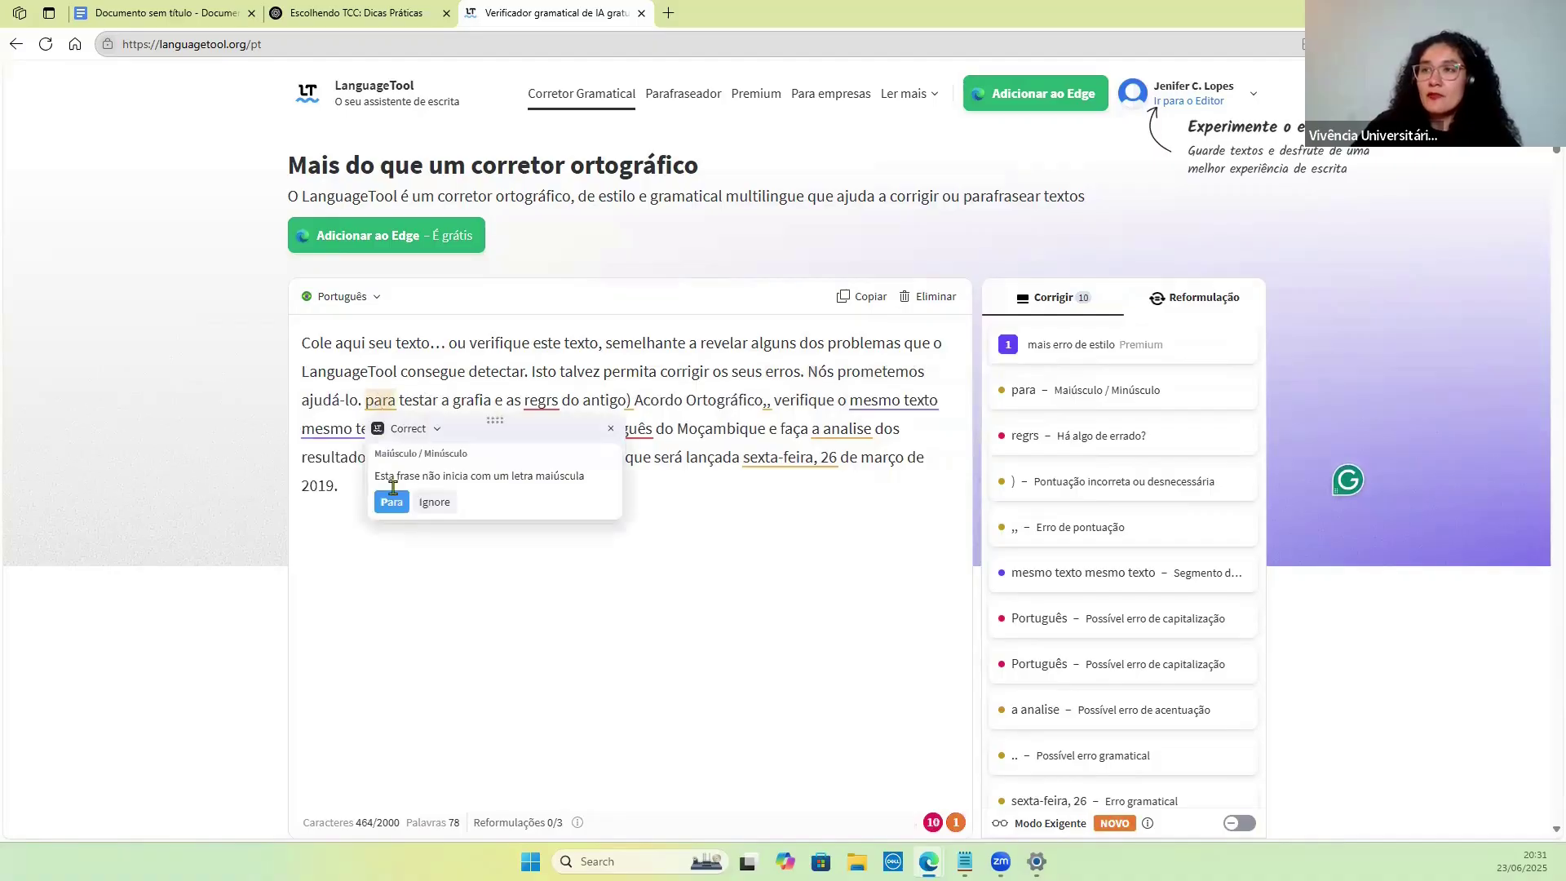
click(391, 502)
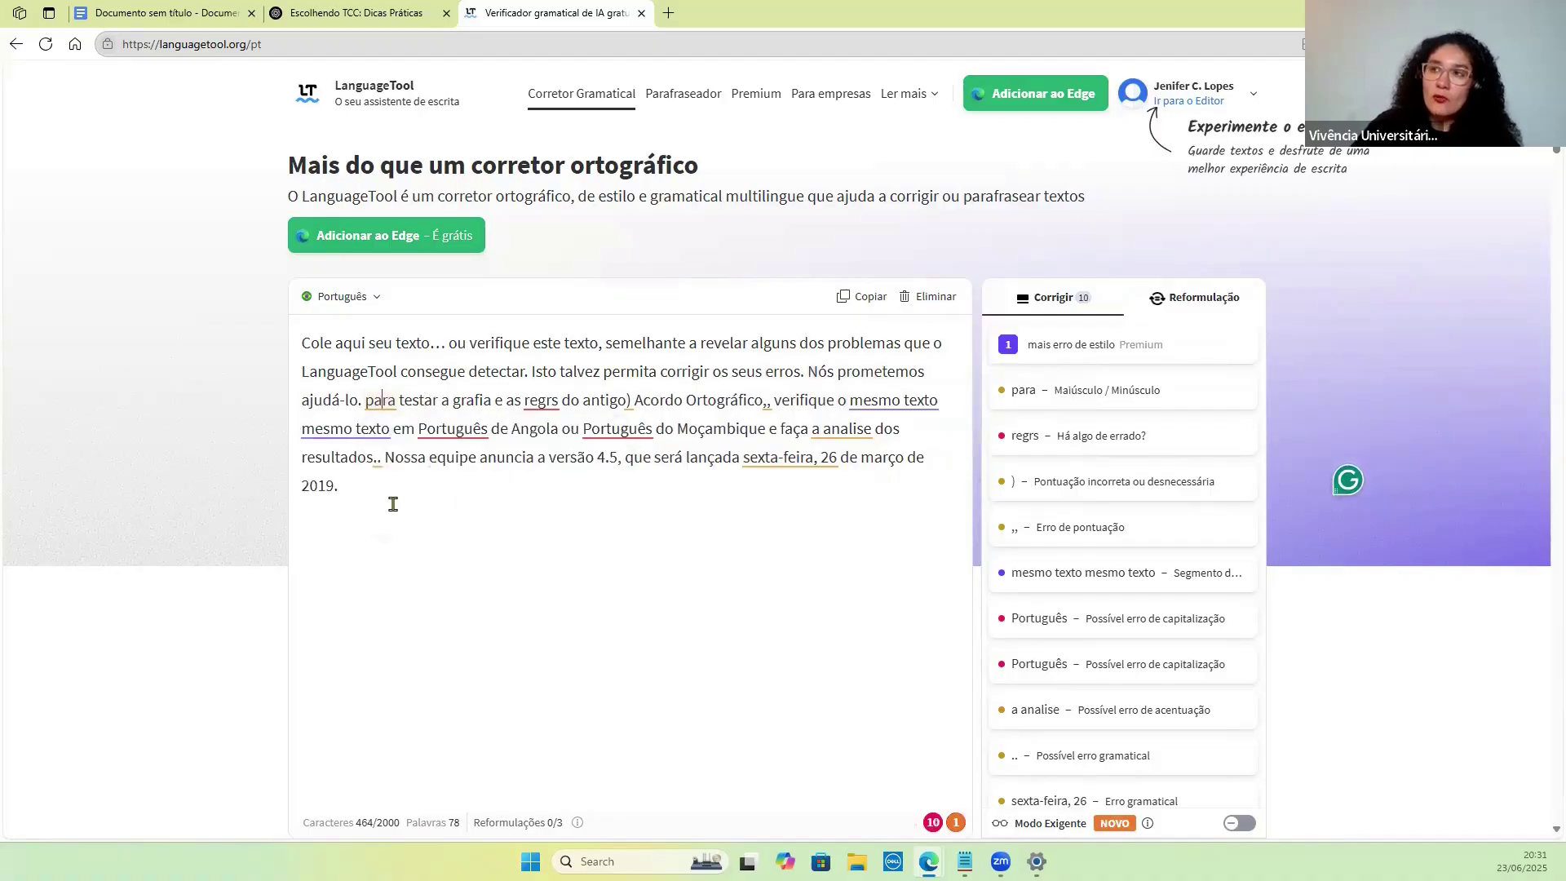
Correct "regrs" to "regras" and delete the unnecessary closing parenthesis after "antigo".
click(545, 400)
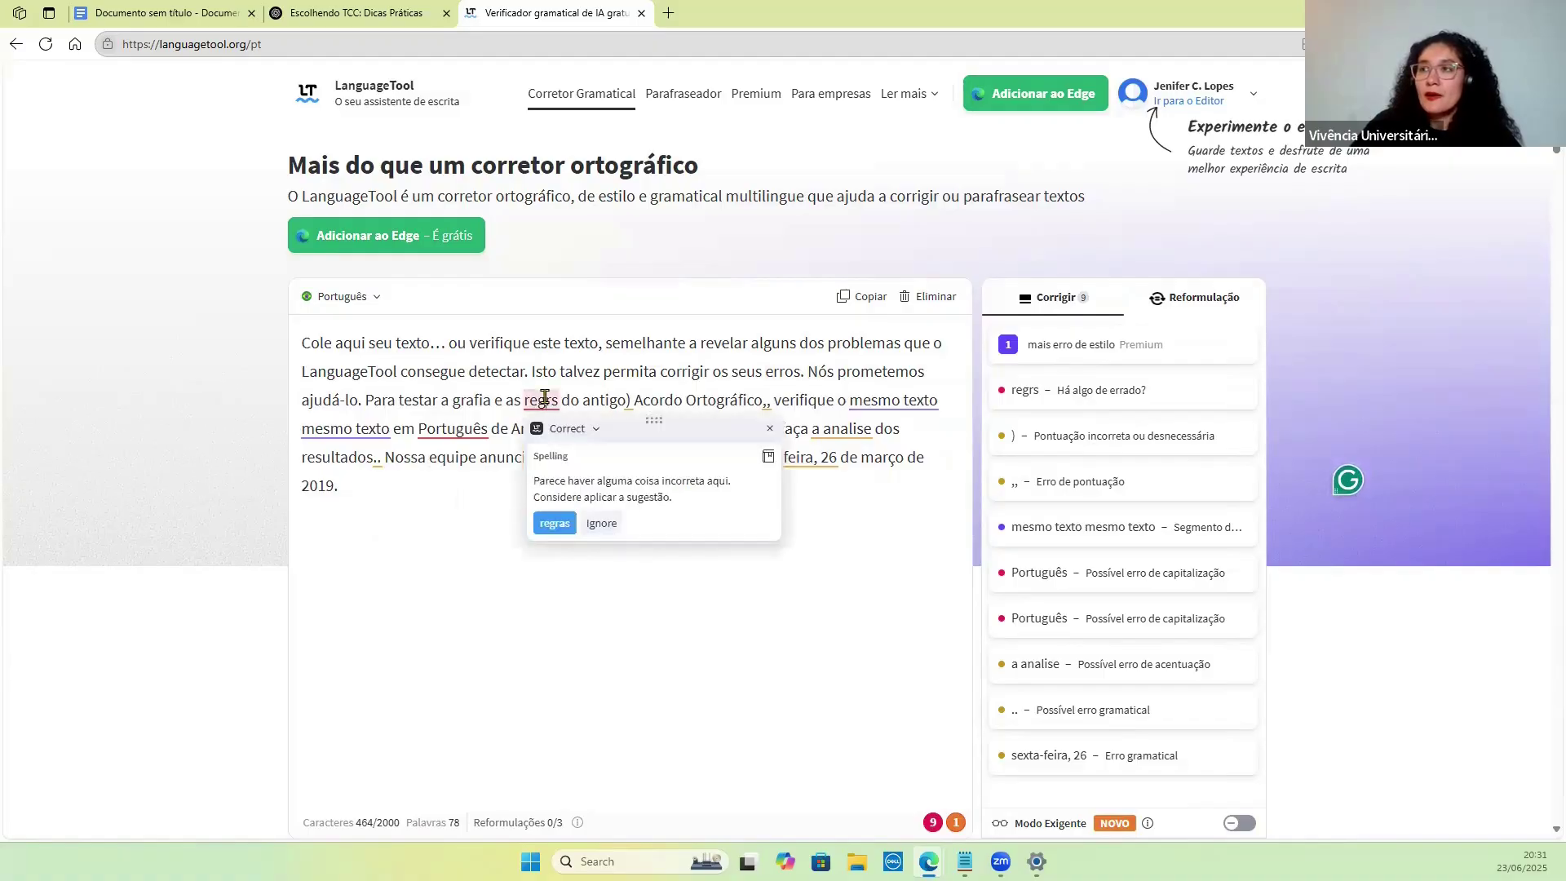
click(554, 523)
click(637, 400)
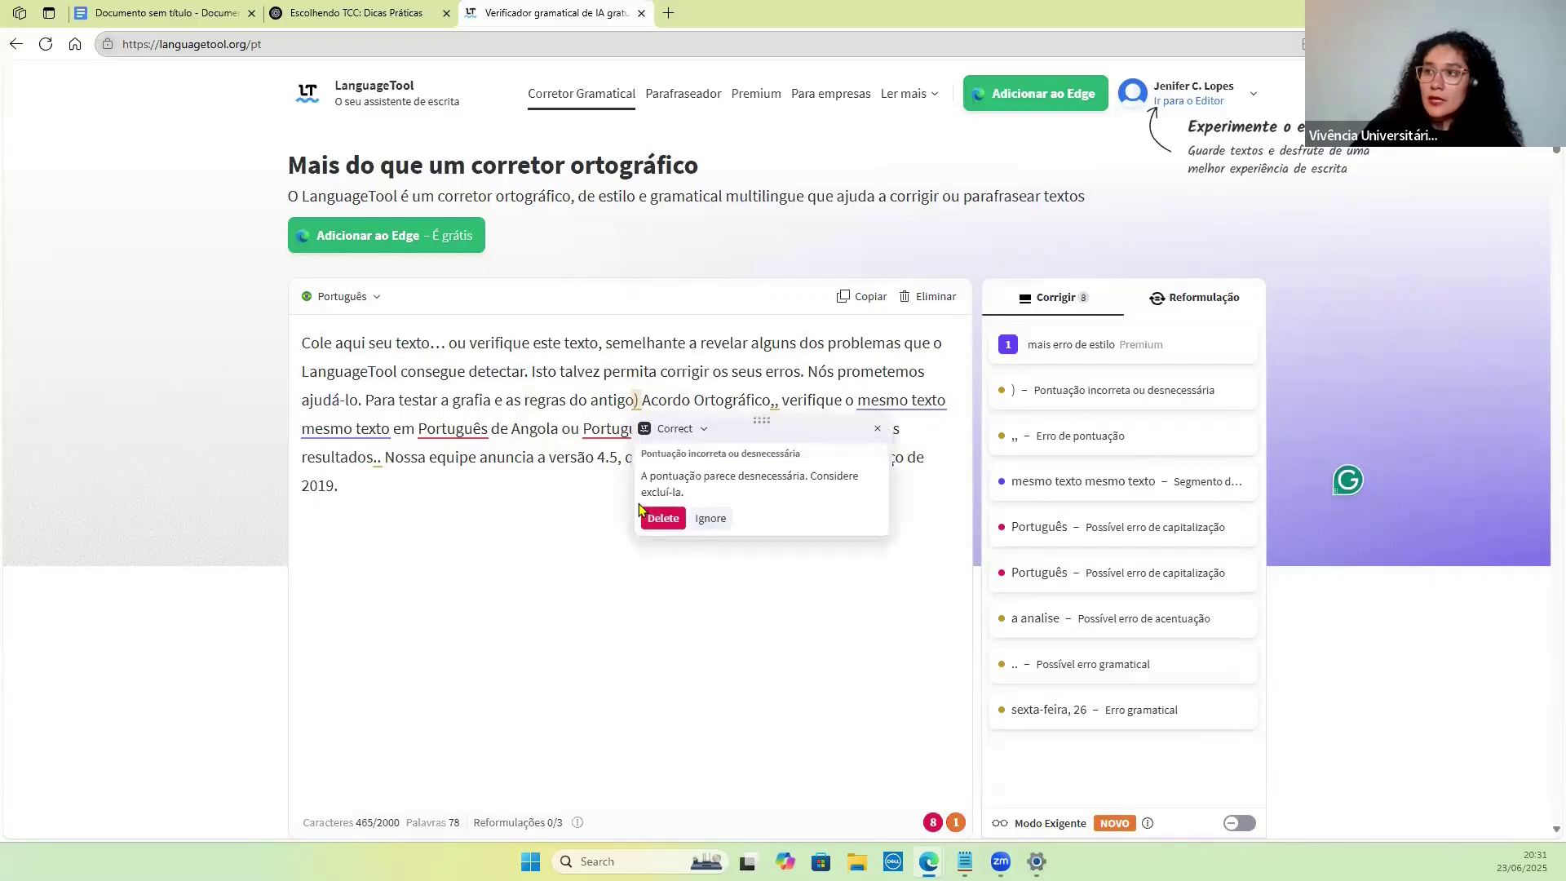
click(659, 515)
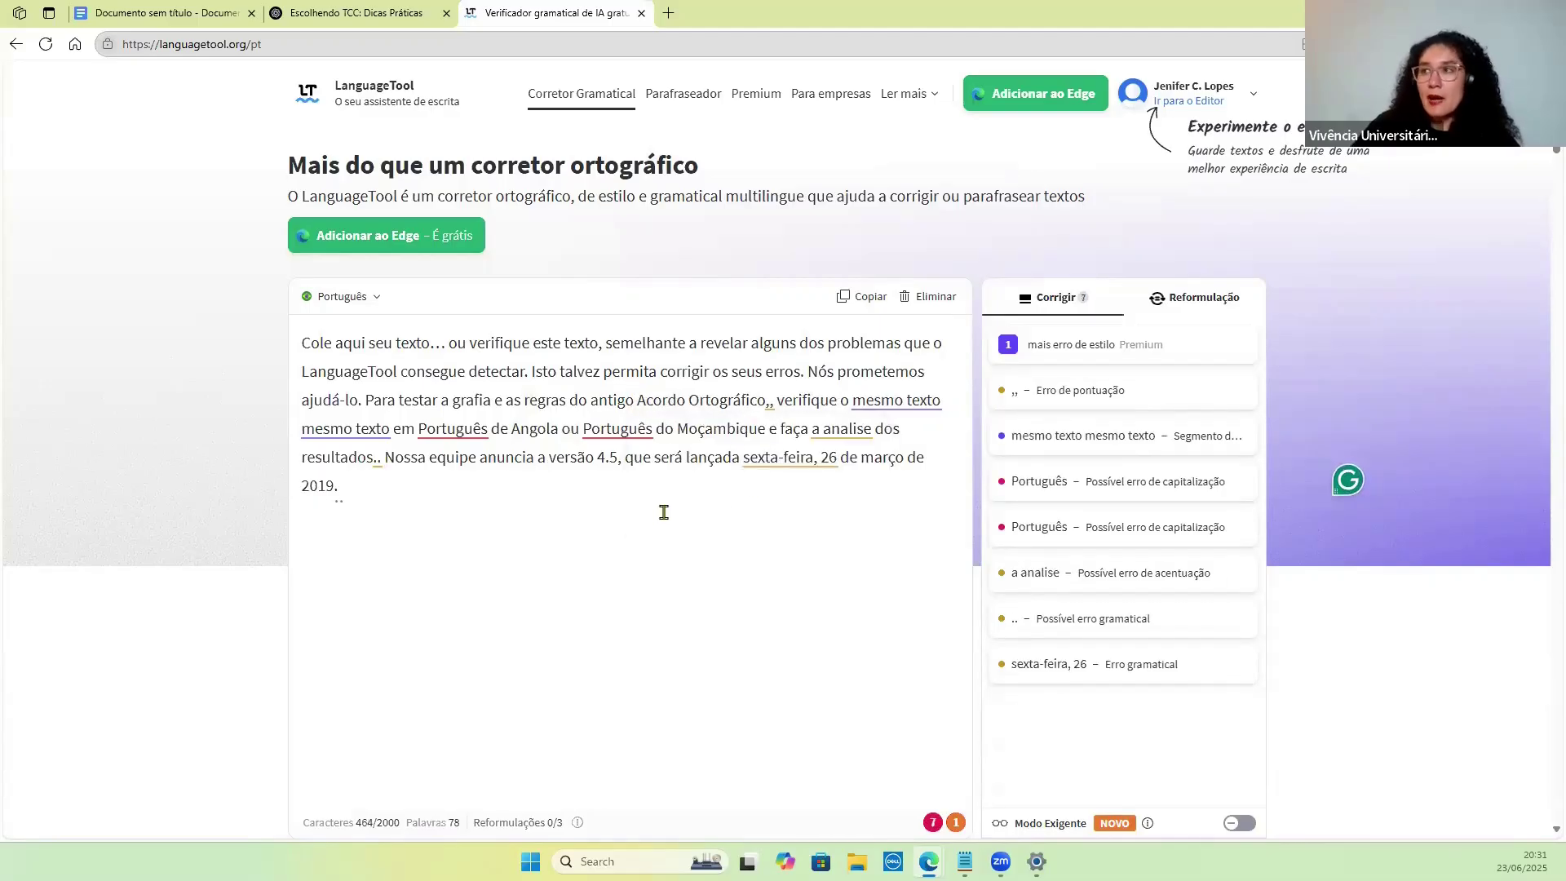
Reduce the double comma after "Ortográfico" to one and the duplicated "mesmo texto mesmo texto" to "mesmo texto".
click(772, 408)
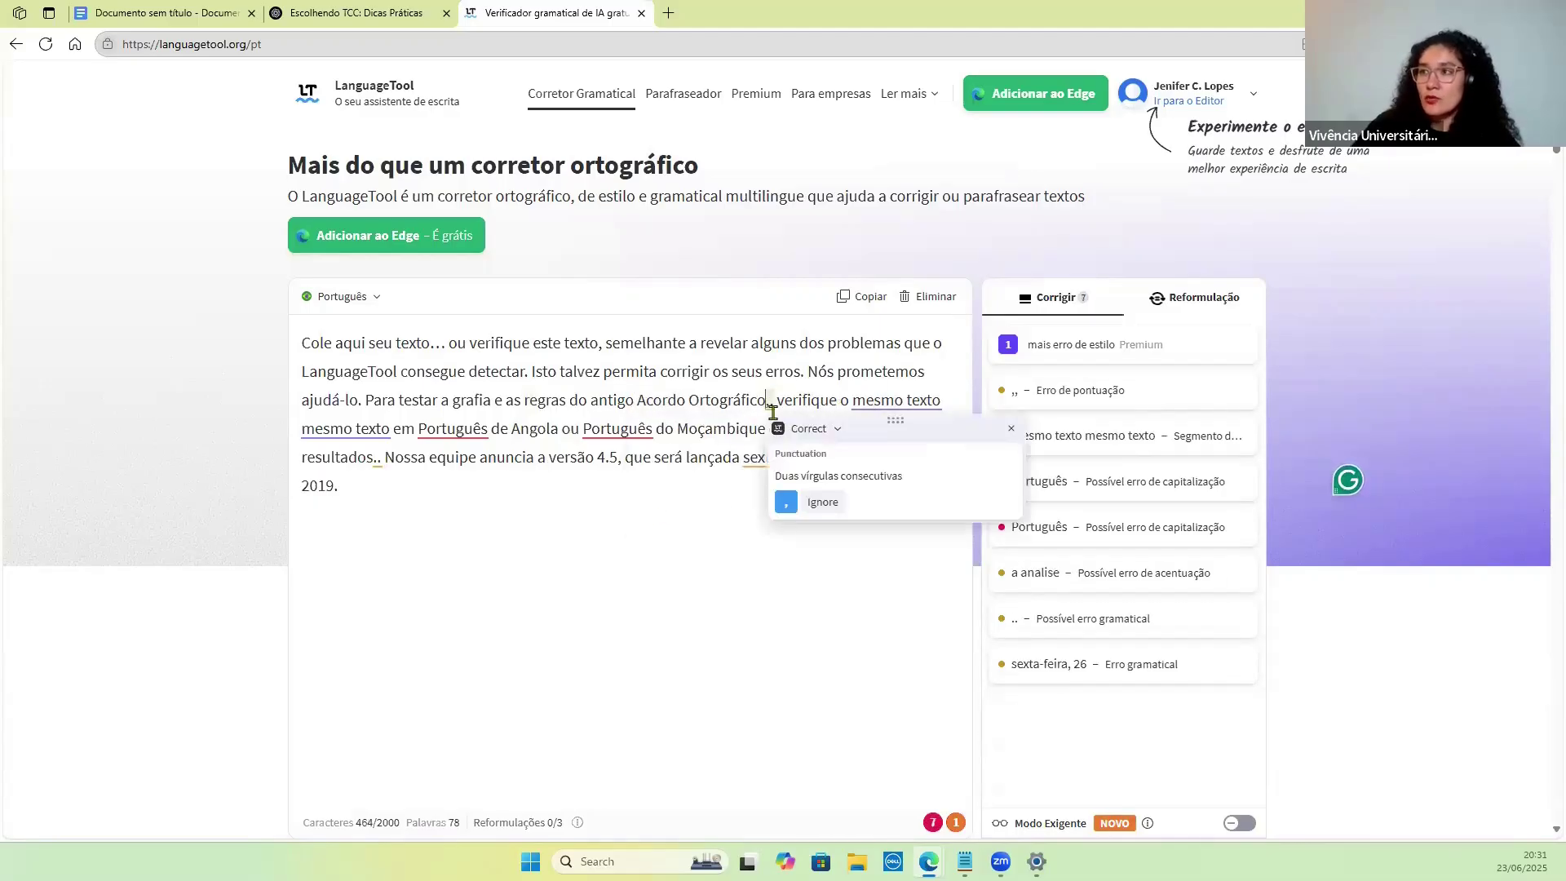
click(785, 503)
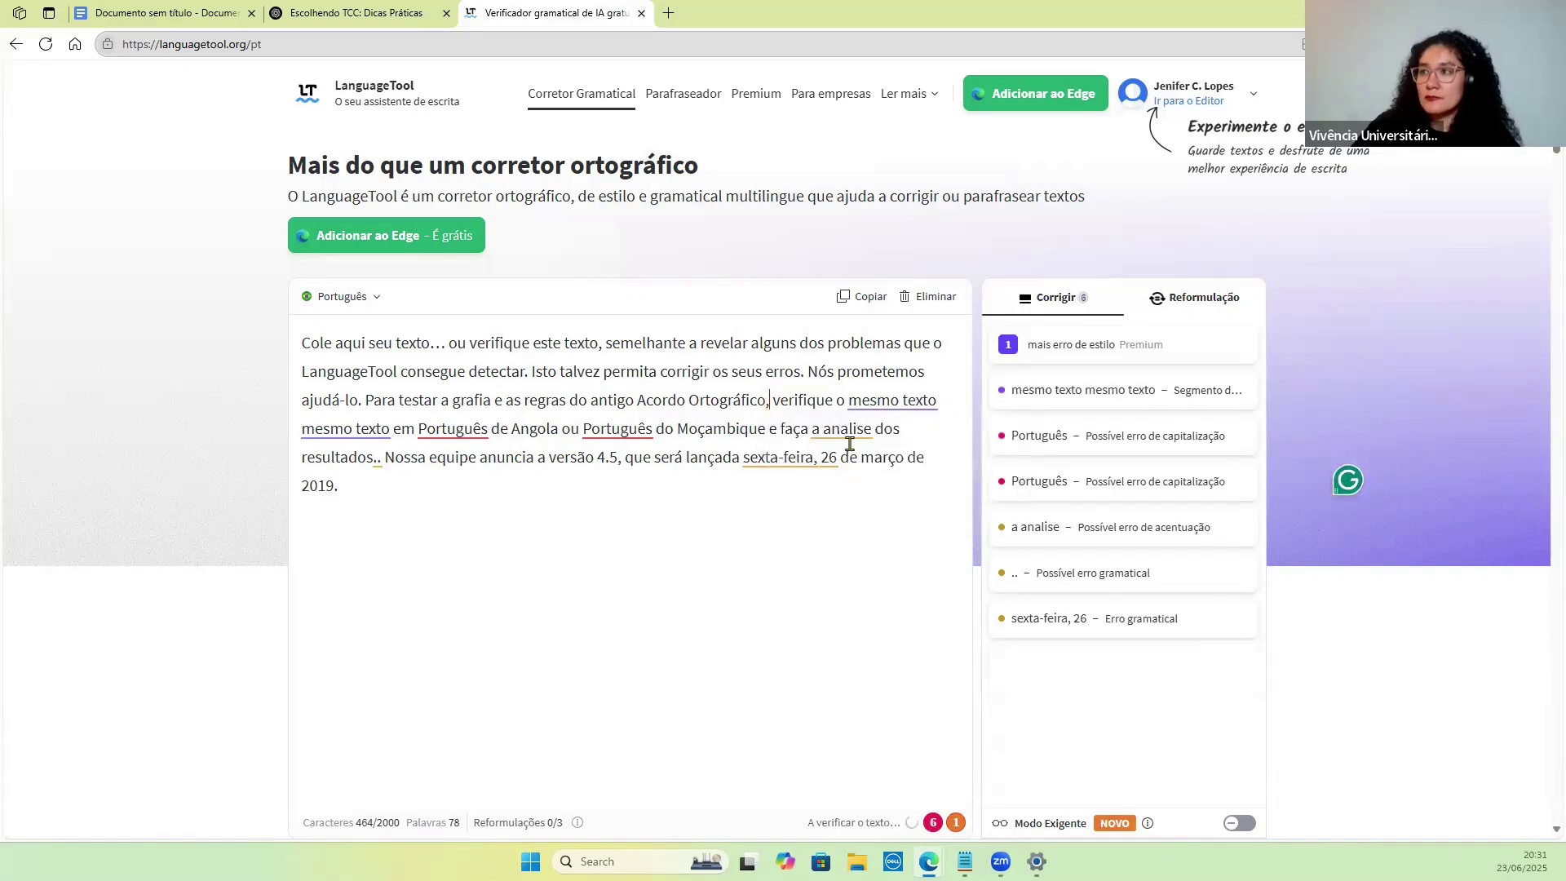
click(865, 404)
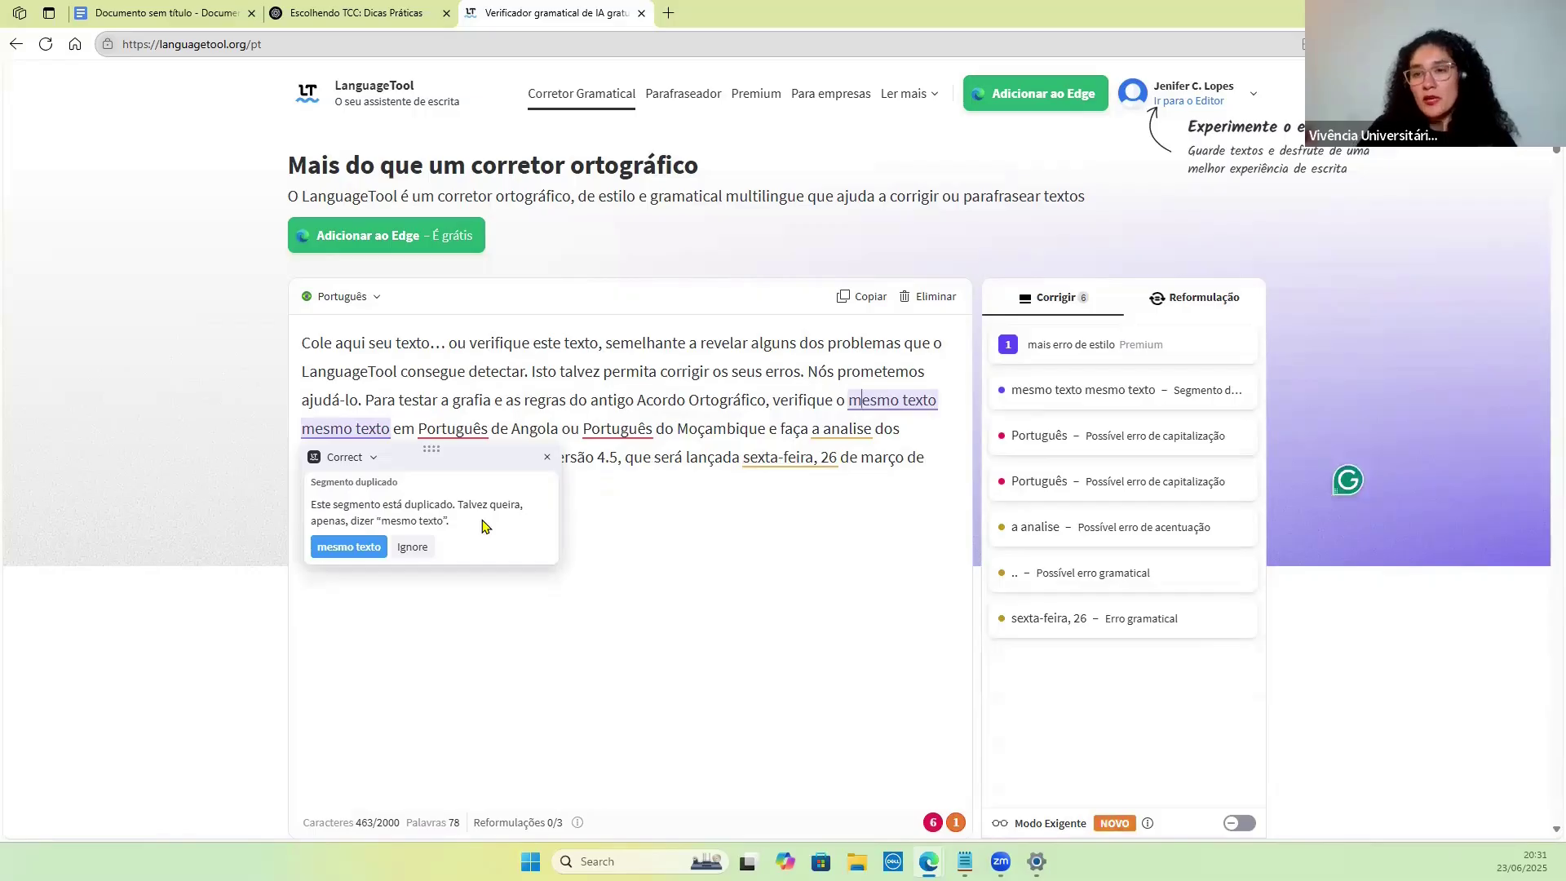
click(349, 546)
Change both occurrences of "Português" to lowercase "português" and correct "a analise" to "a análise".
click(371, 428)
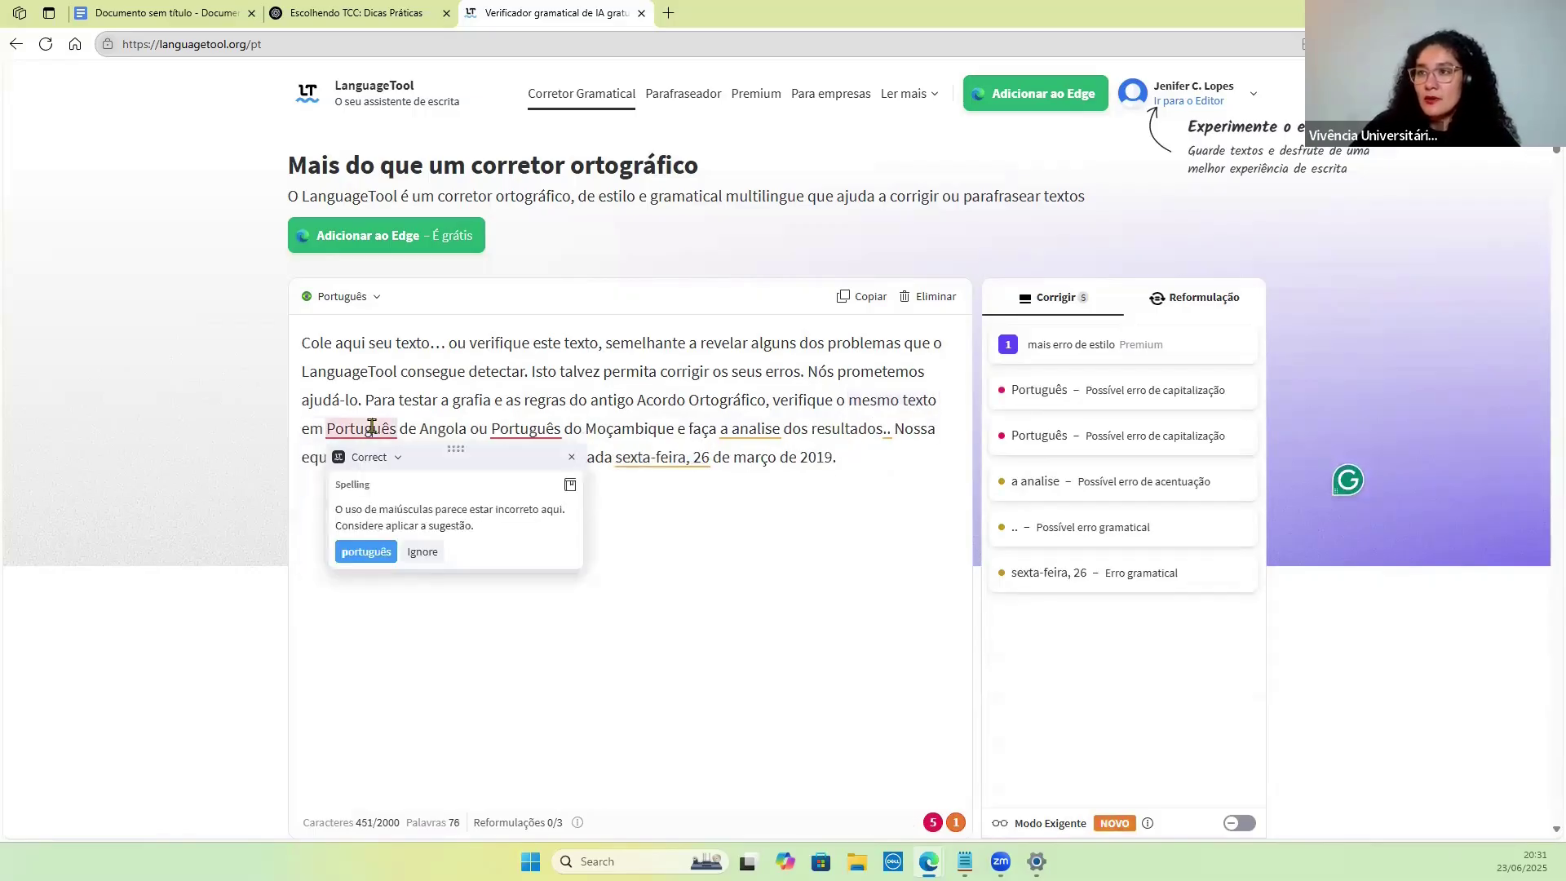
click(366, 551)
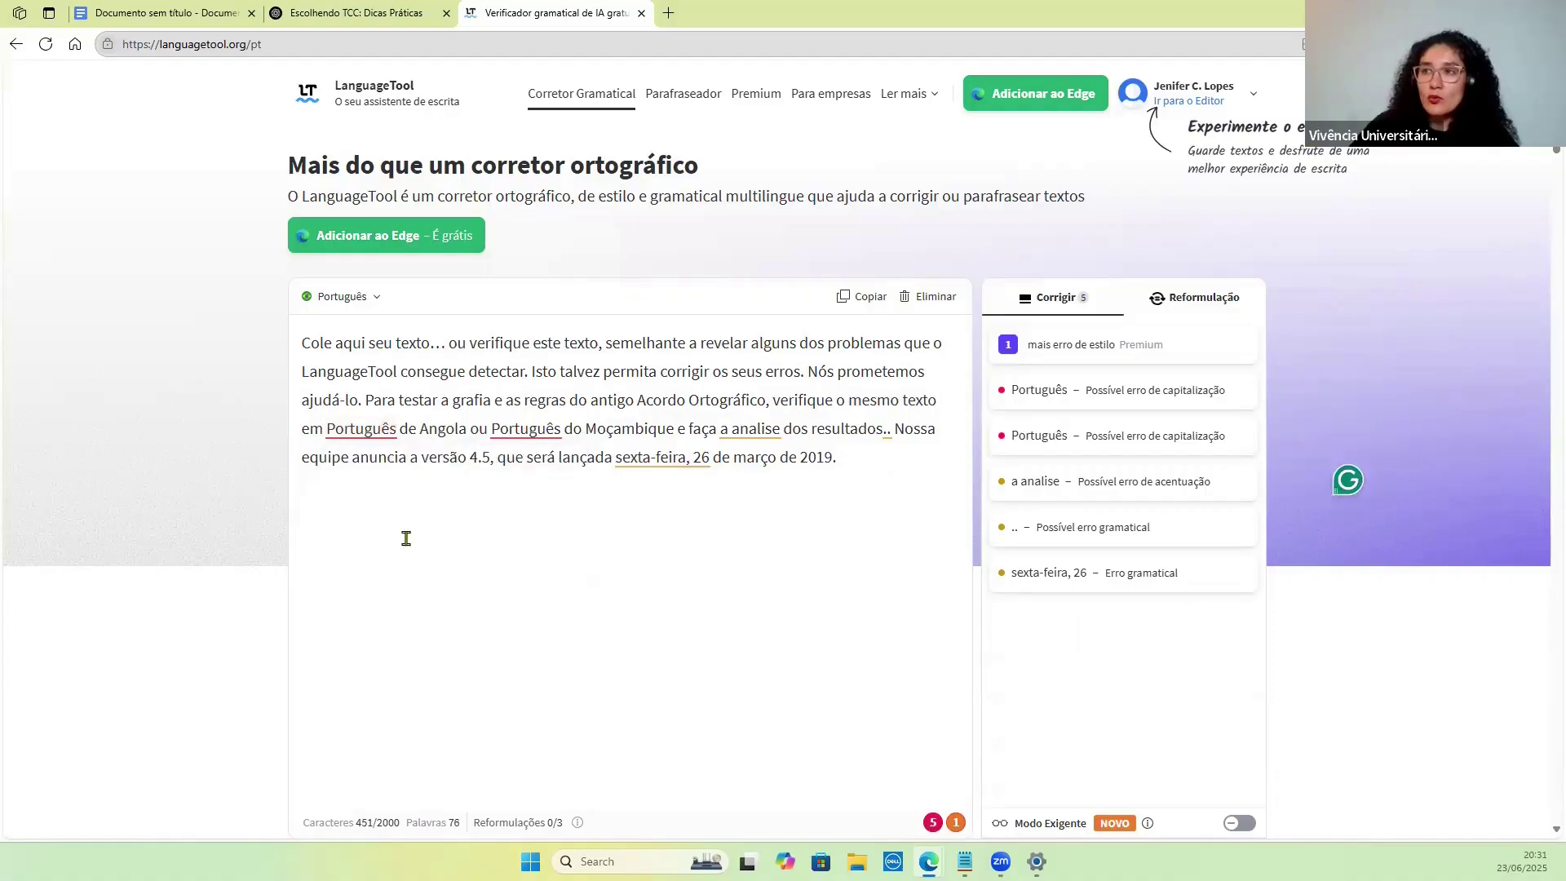
click(522, 428)
click(526, 551)
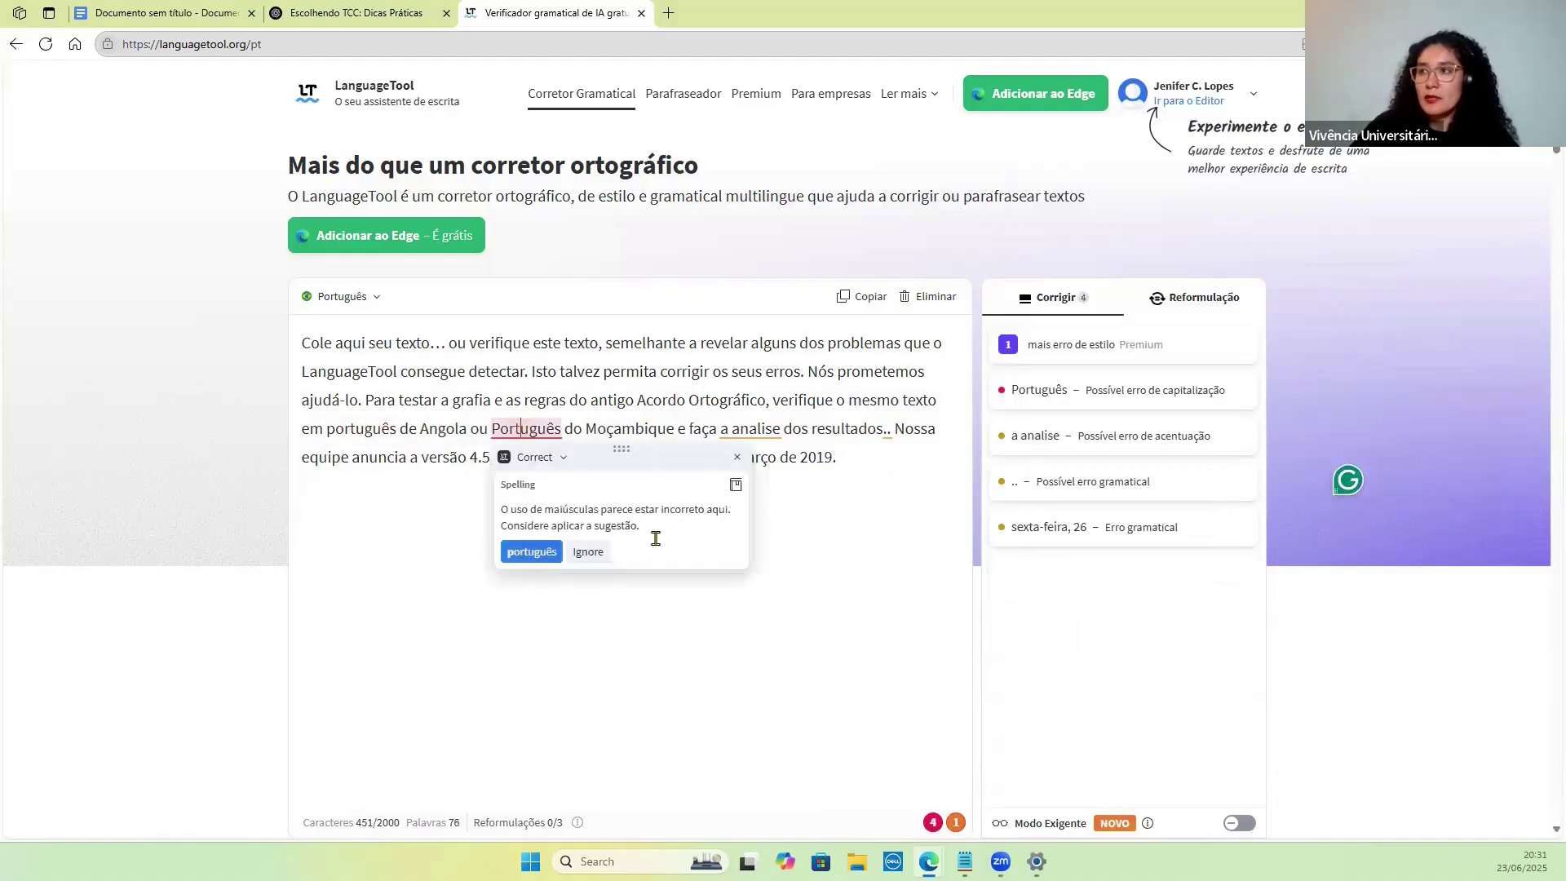
click(732, 430)
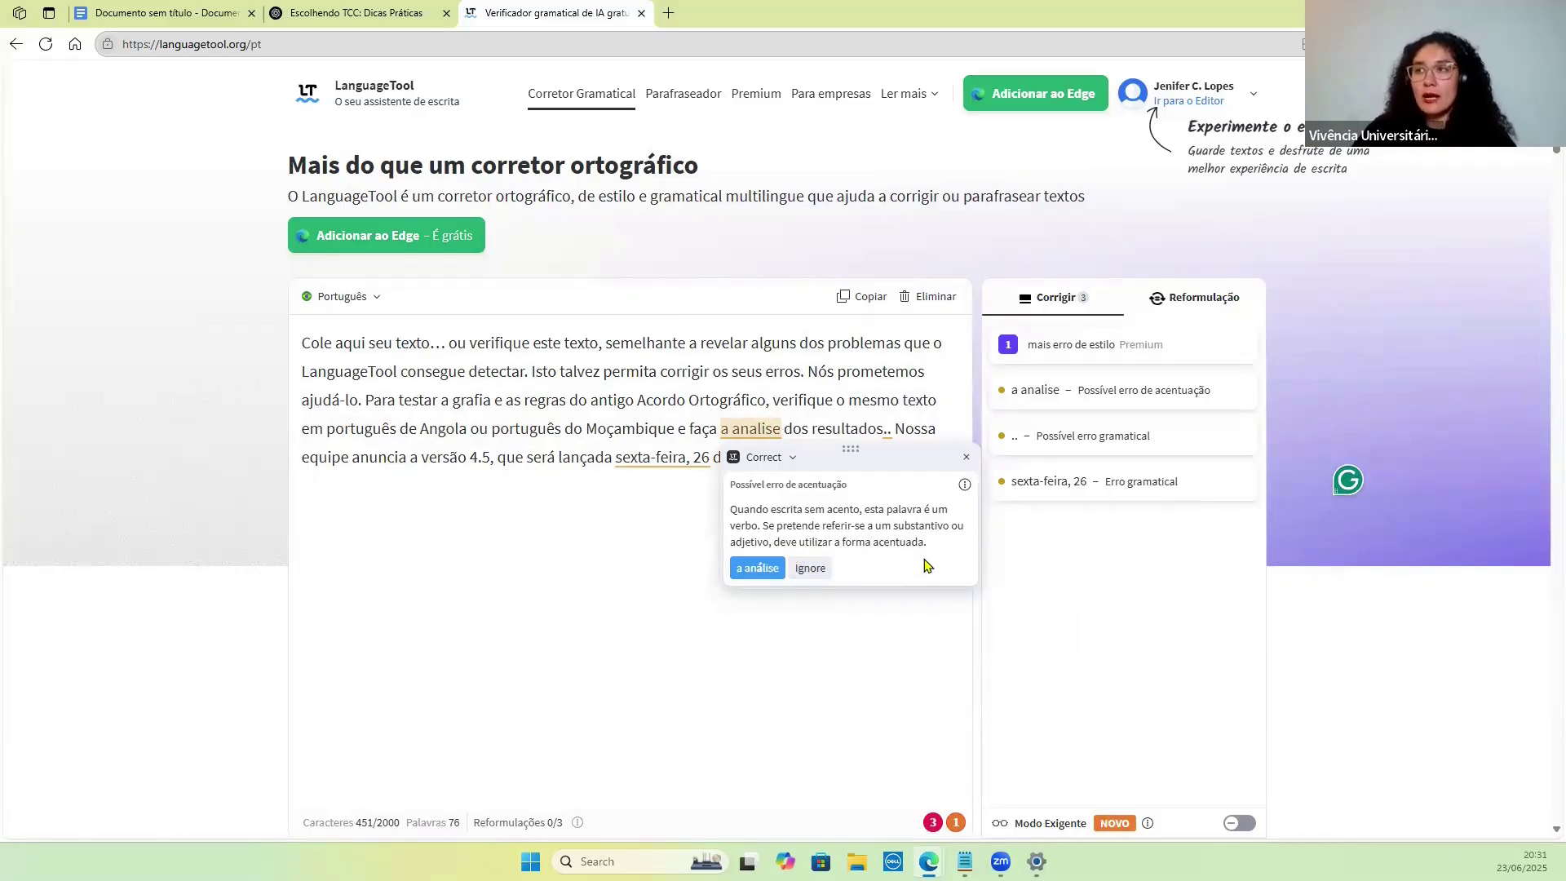
click(750, 574)
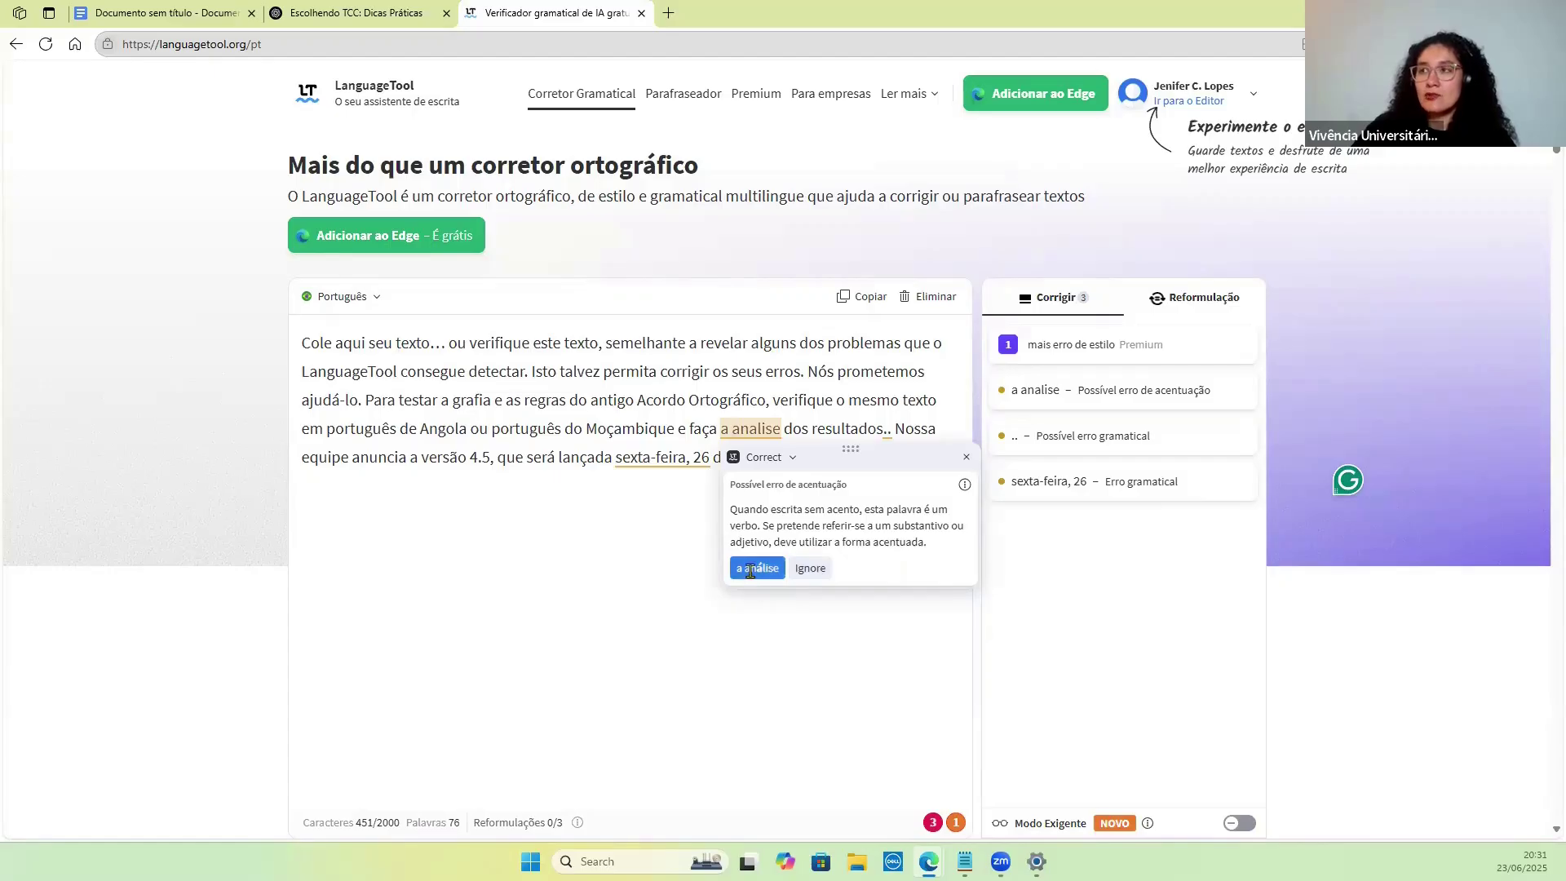
Replace the double period after "resultados" with a single one and change "sexta-feira, 26" to "terça-feira, 26".
click(887, 431)
click(898, 544)
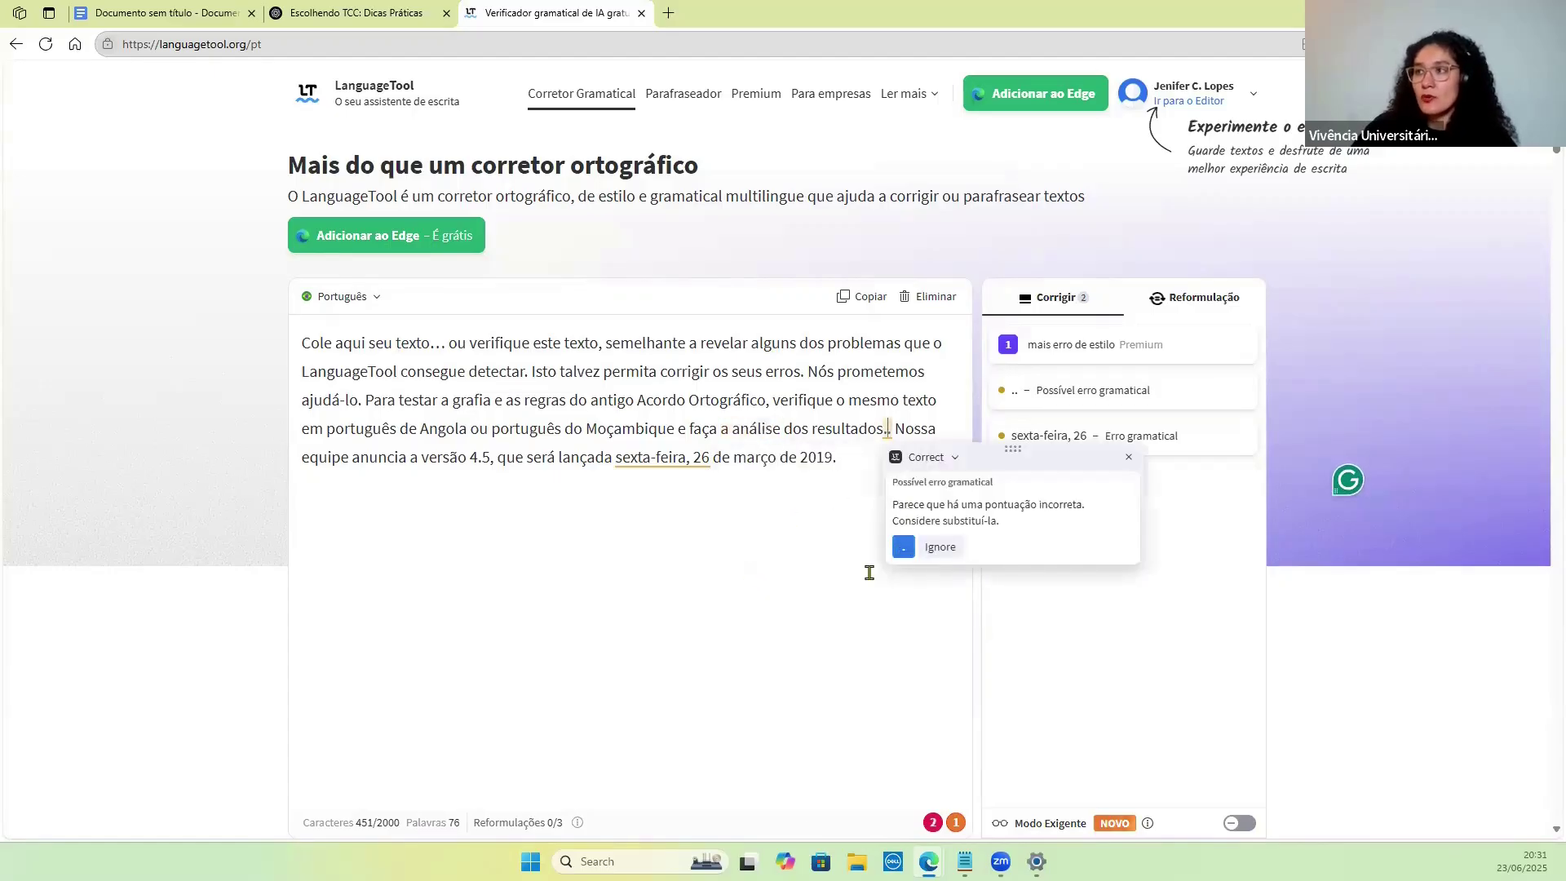
click(666, 459)
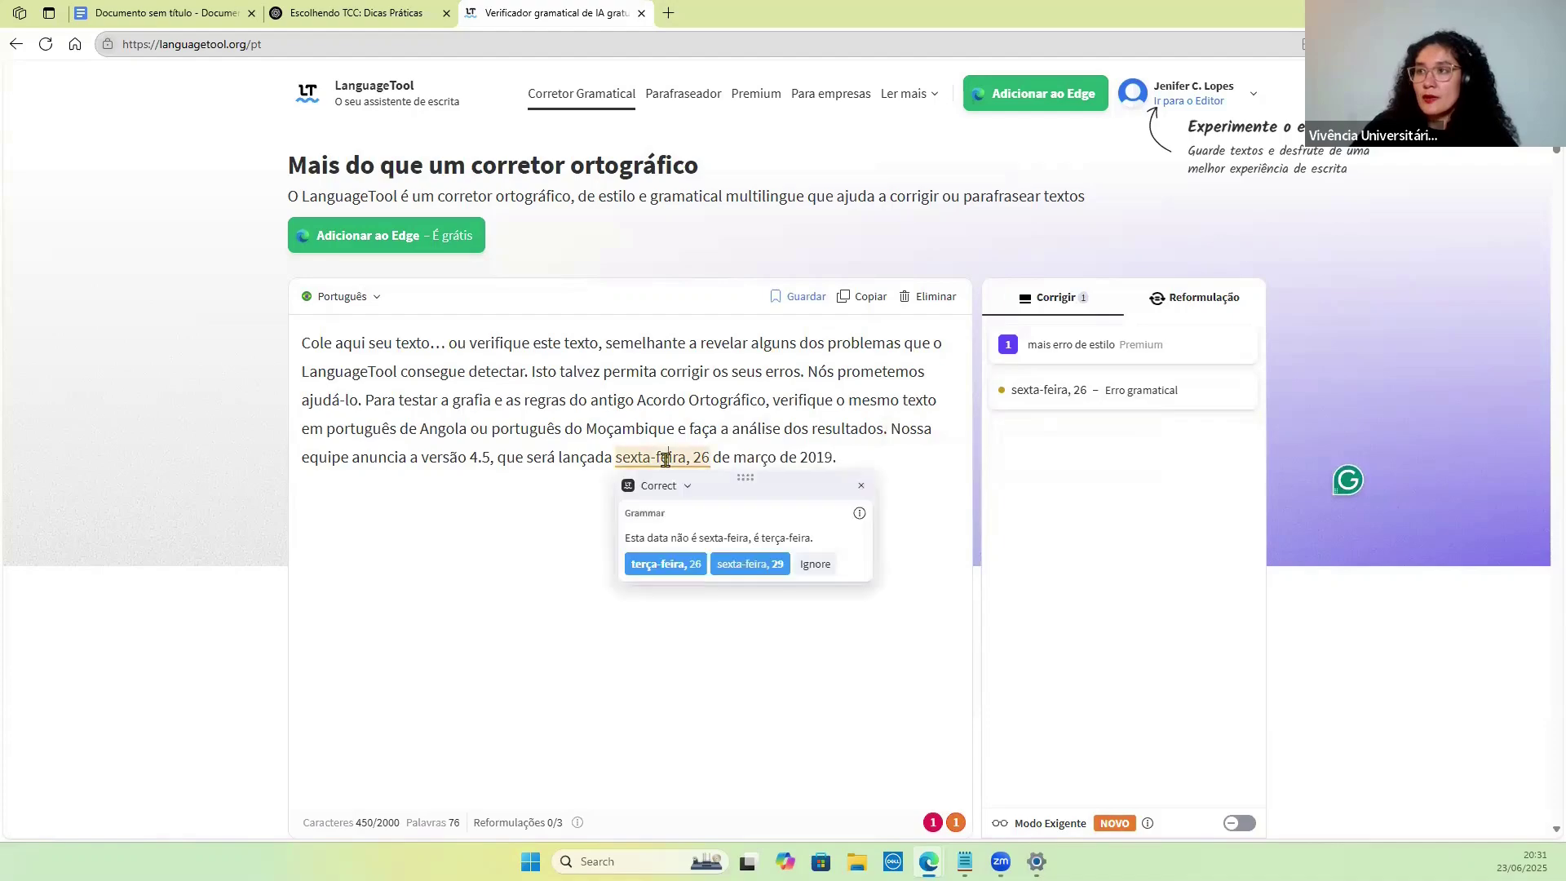
click(672, 569)
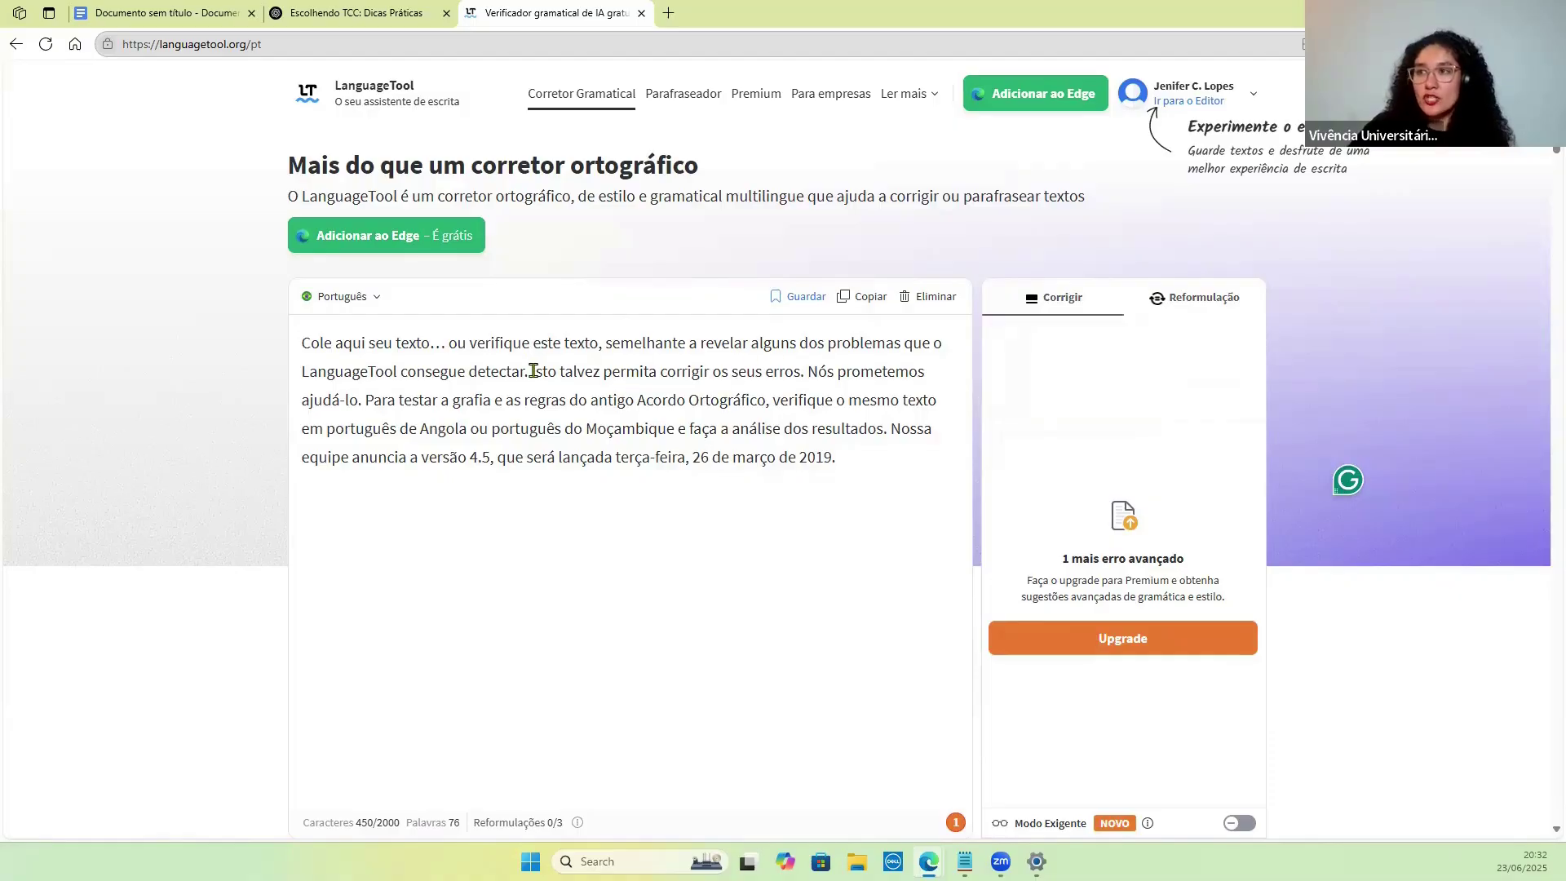
Rephrase the sentence starting "Para testar a grafia" with the "Padrão" suggestion "Para verificar a ortografia" that says "confira o mesmo texto" and ends "analise os resultados obtidos".
drag(533, 372, 806, 375)
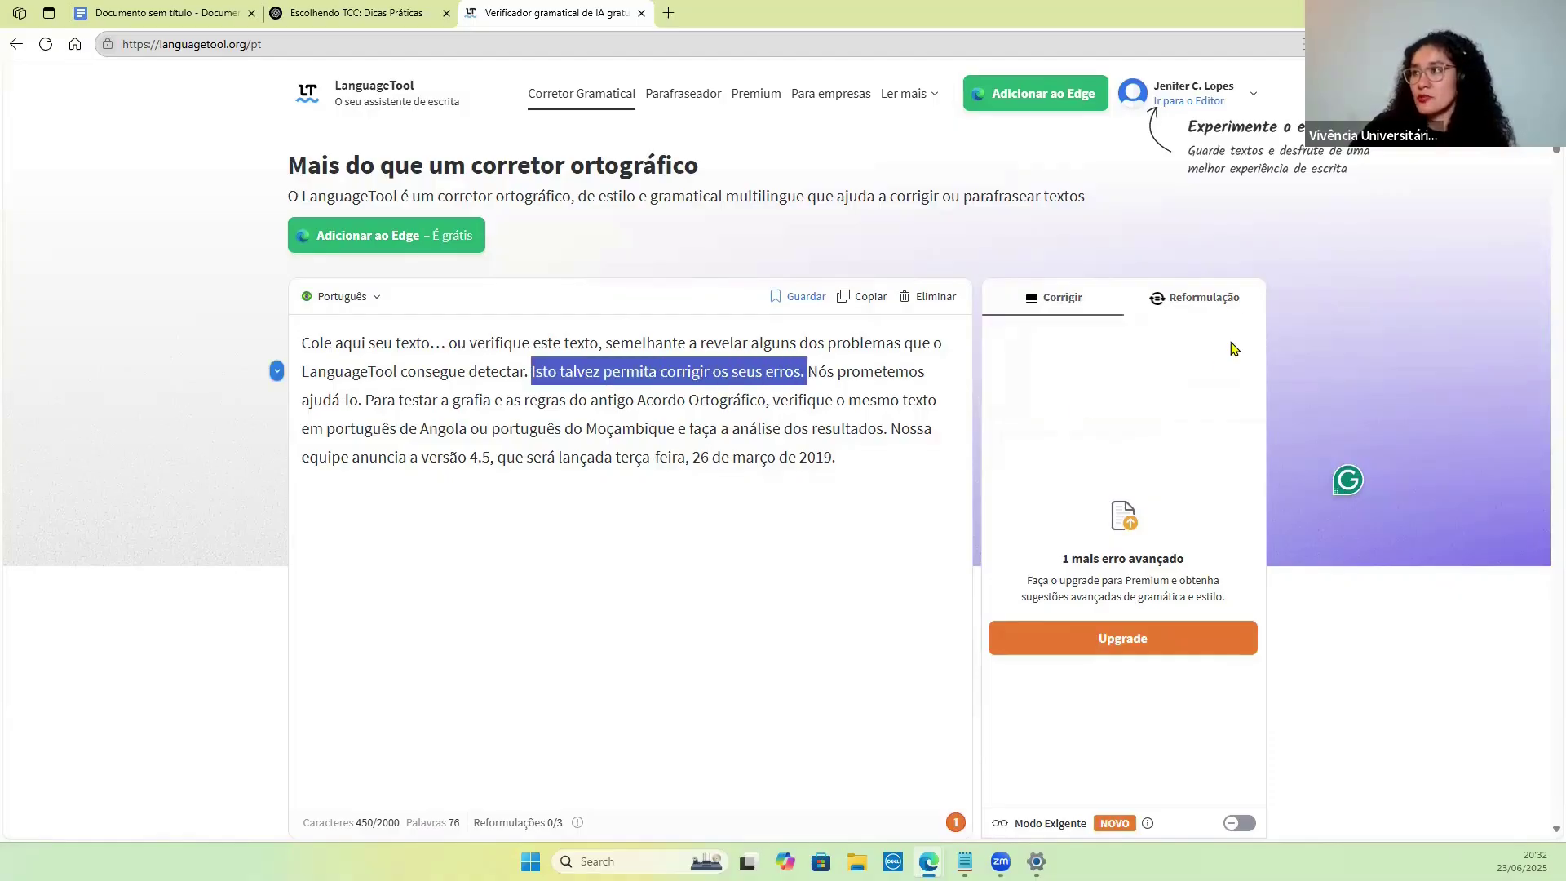
click(1229, 301)
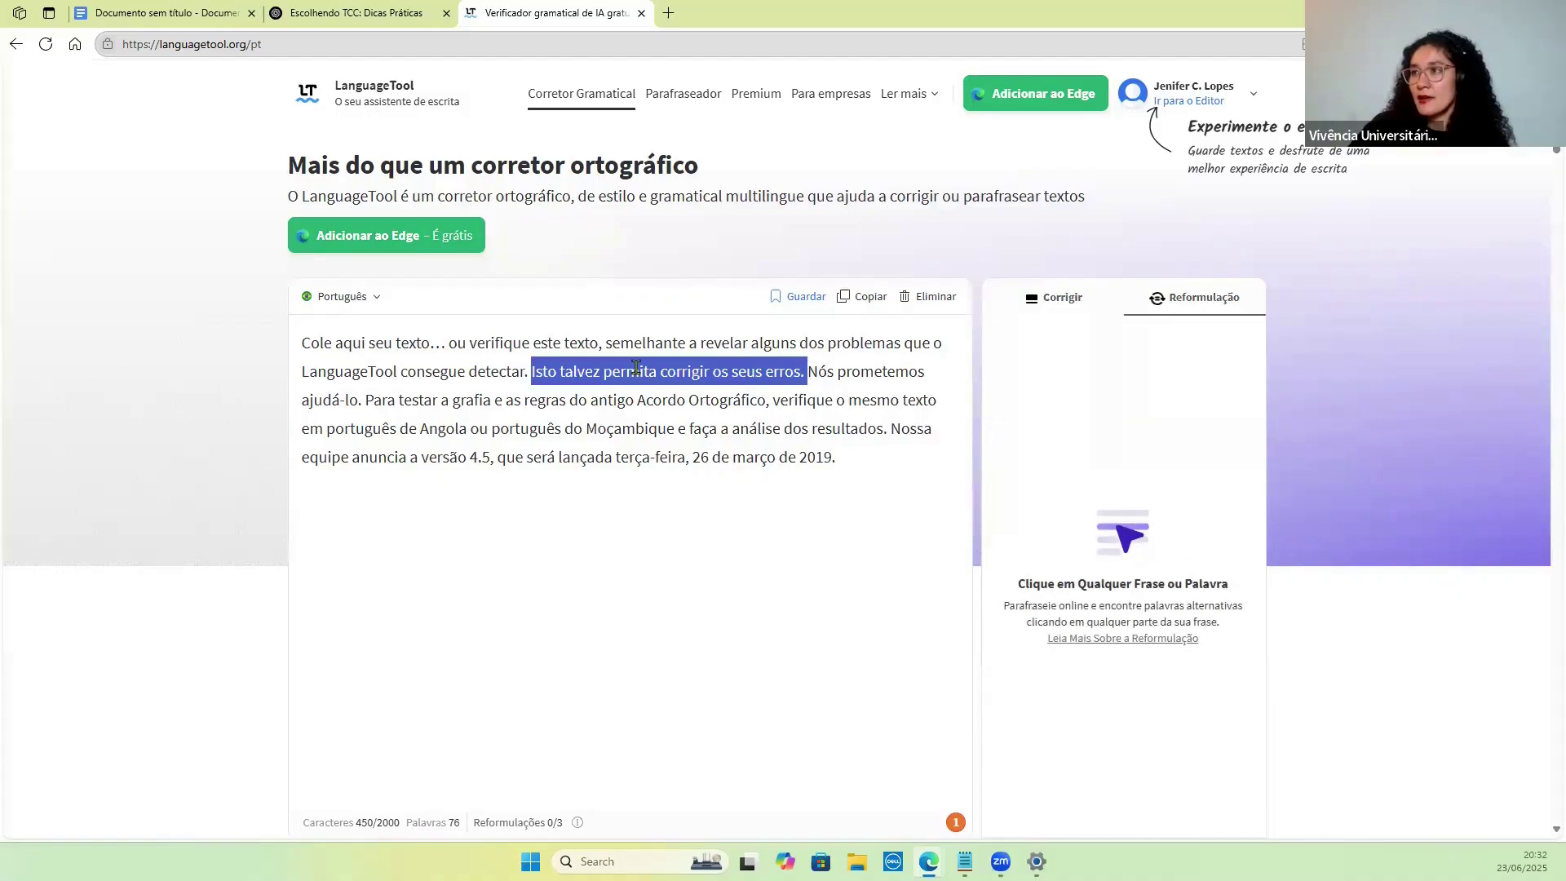
click(615, 401)
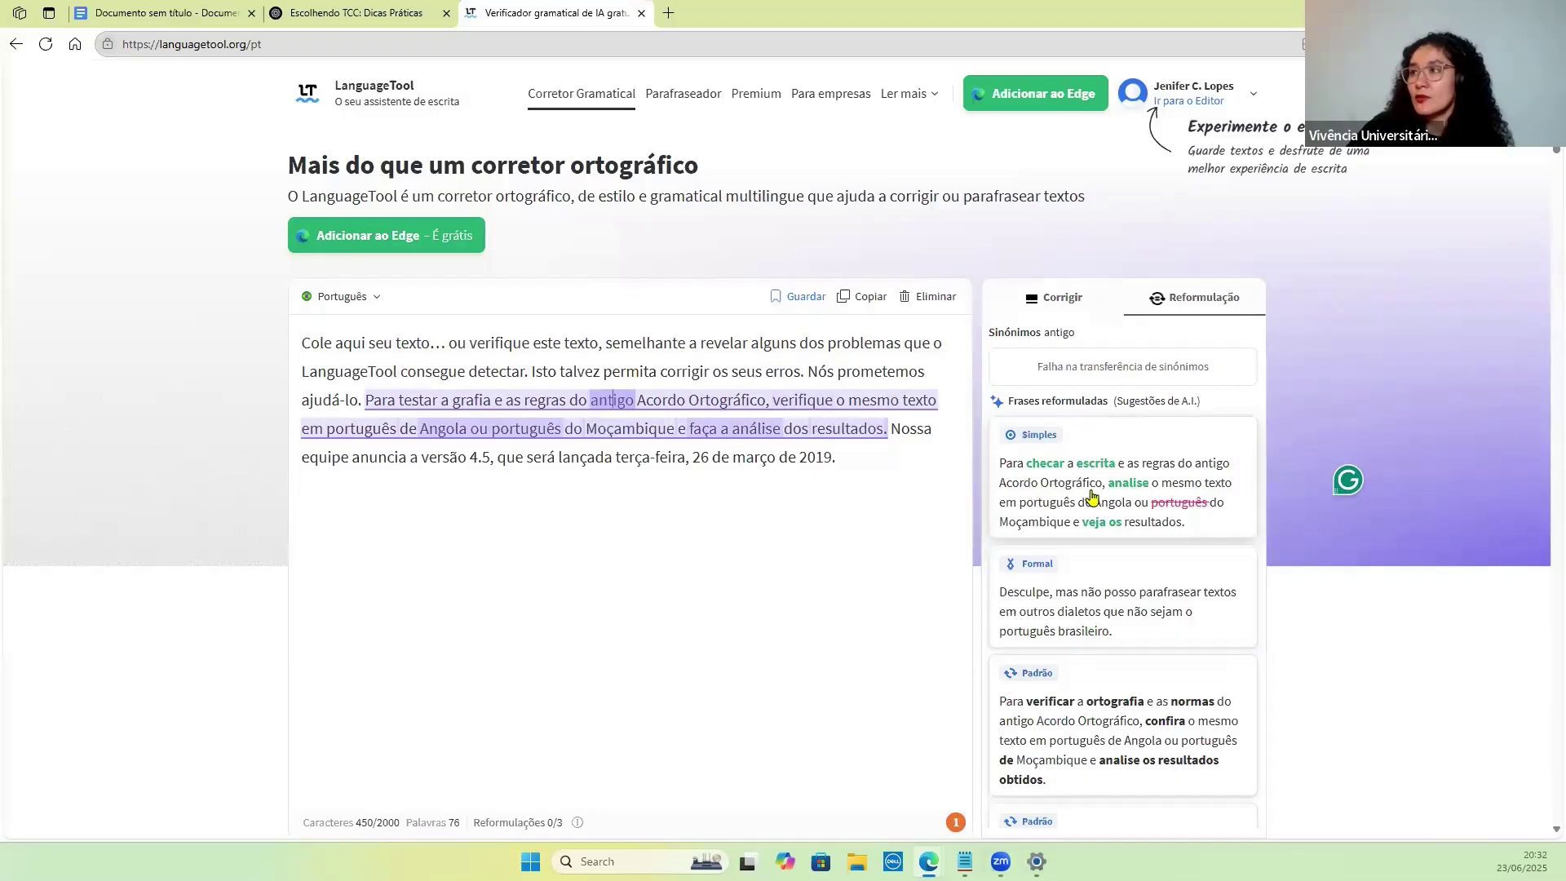
scroll(1219, 610, down, 1)
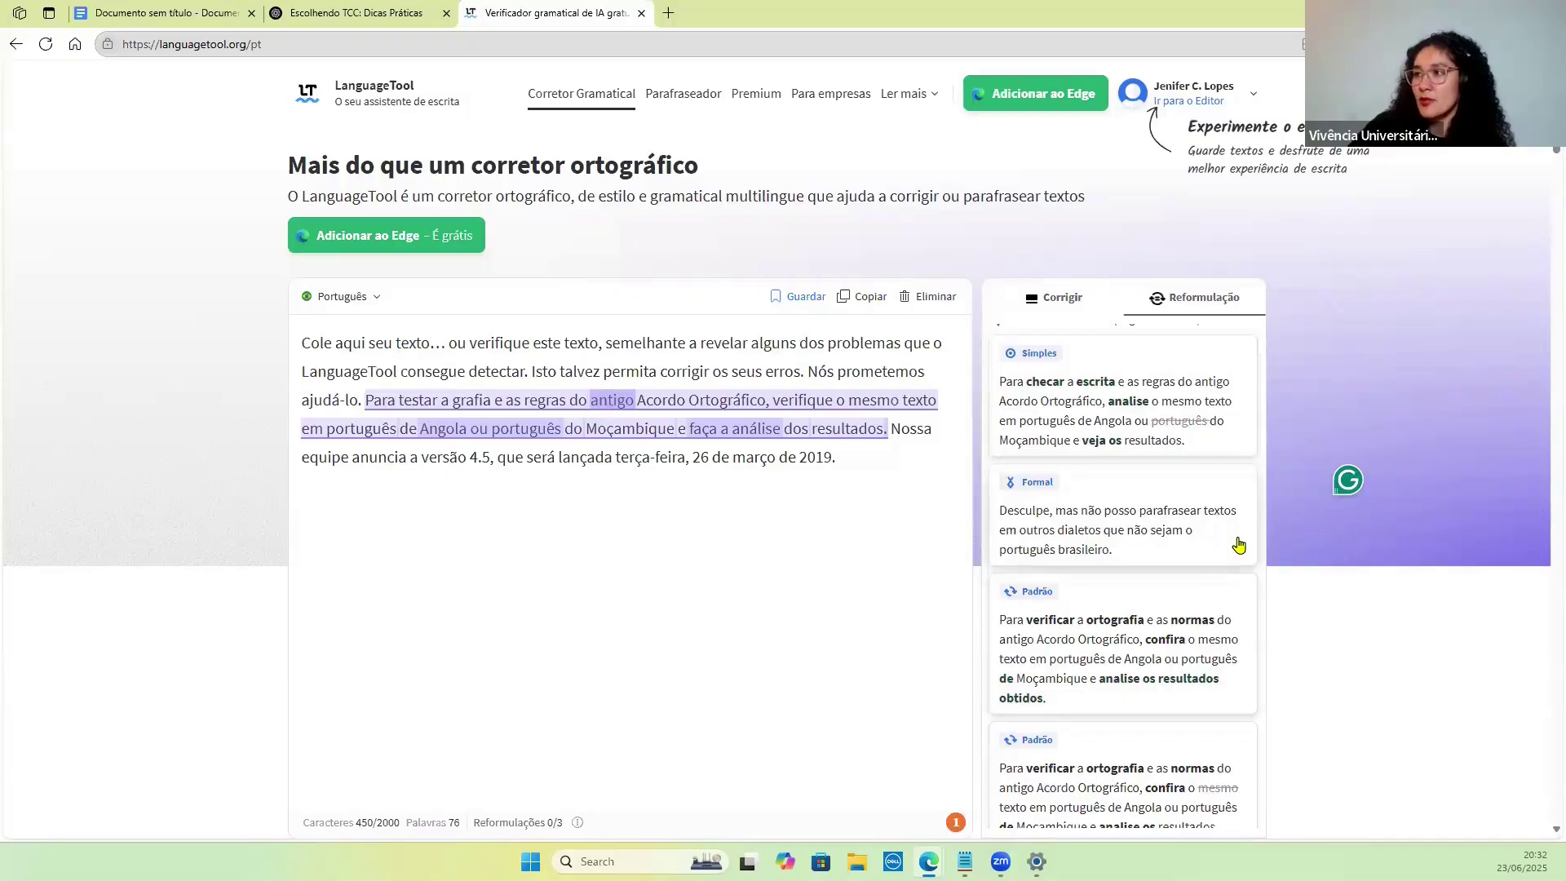
scroll(1238, 545, down, 1)
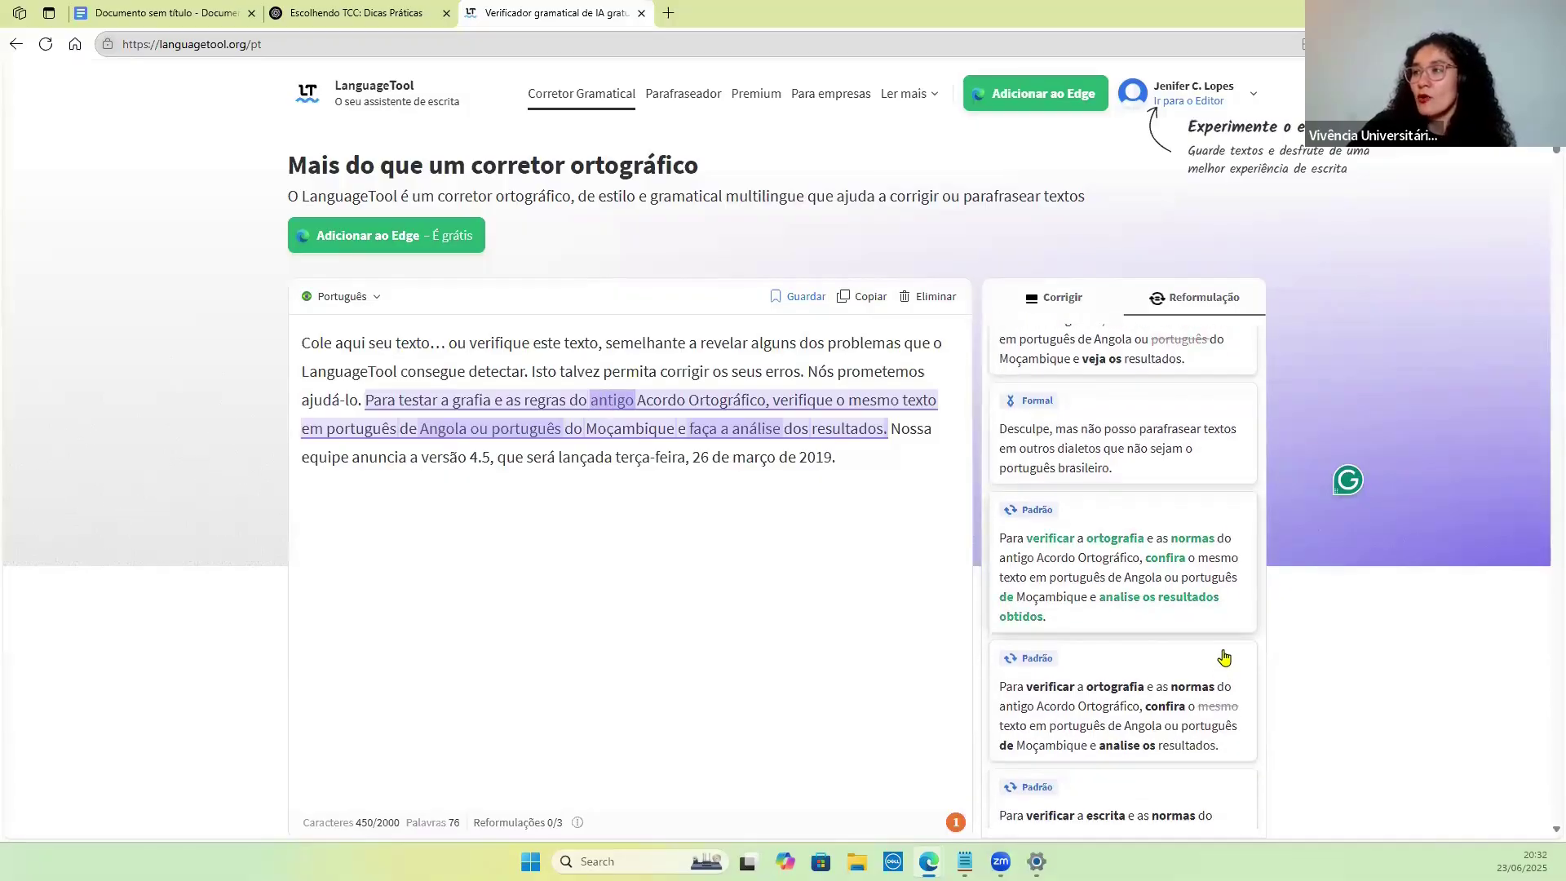
scroll(1221, 618, down, 1)
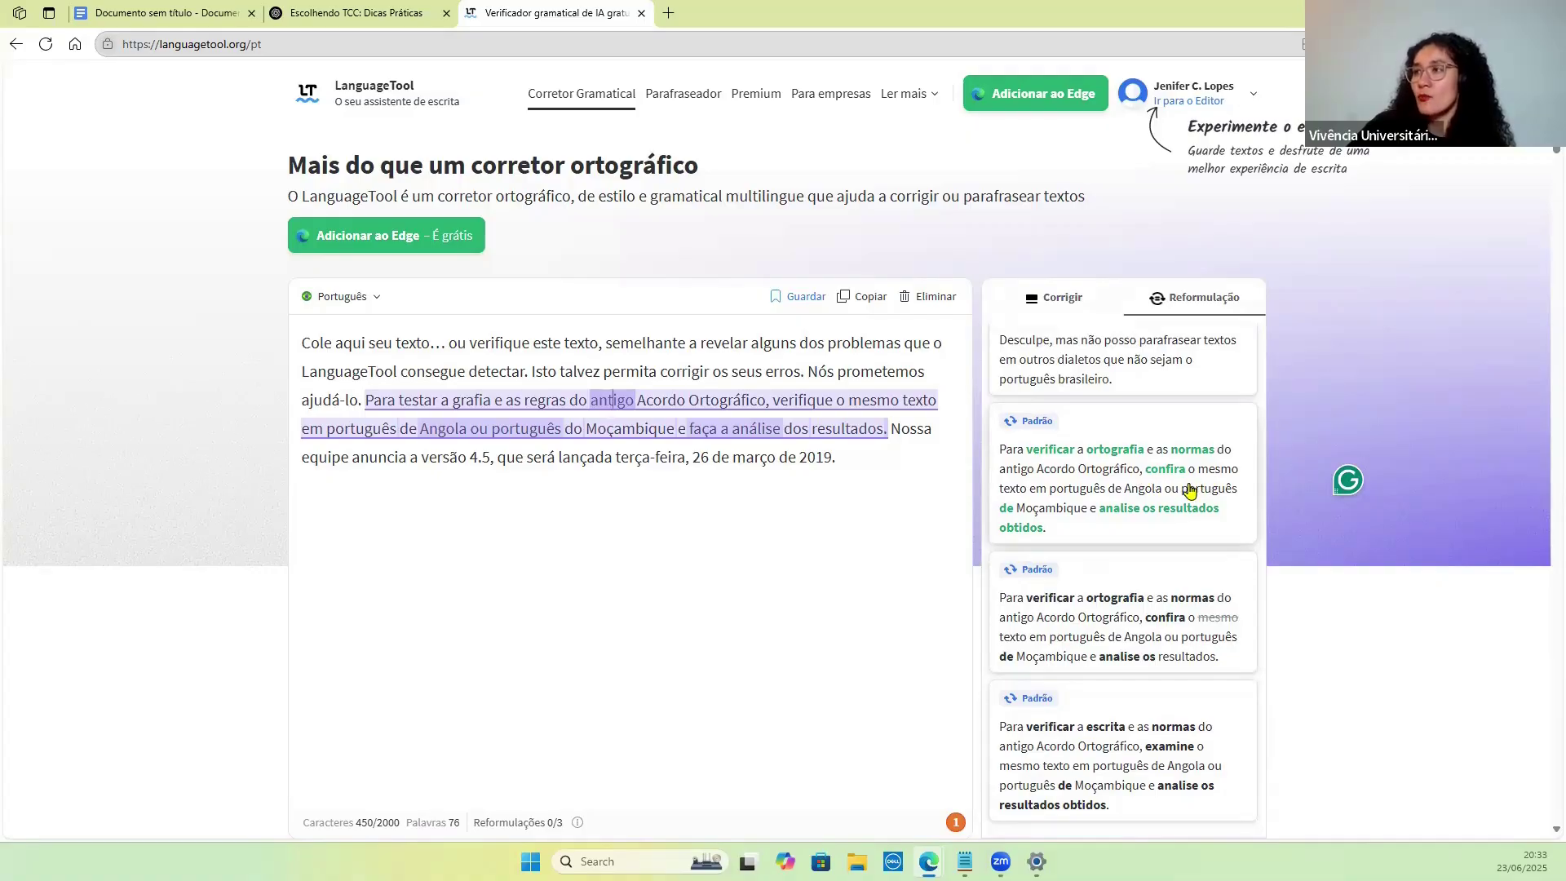
click(1130, 514)
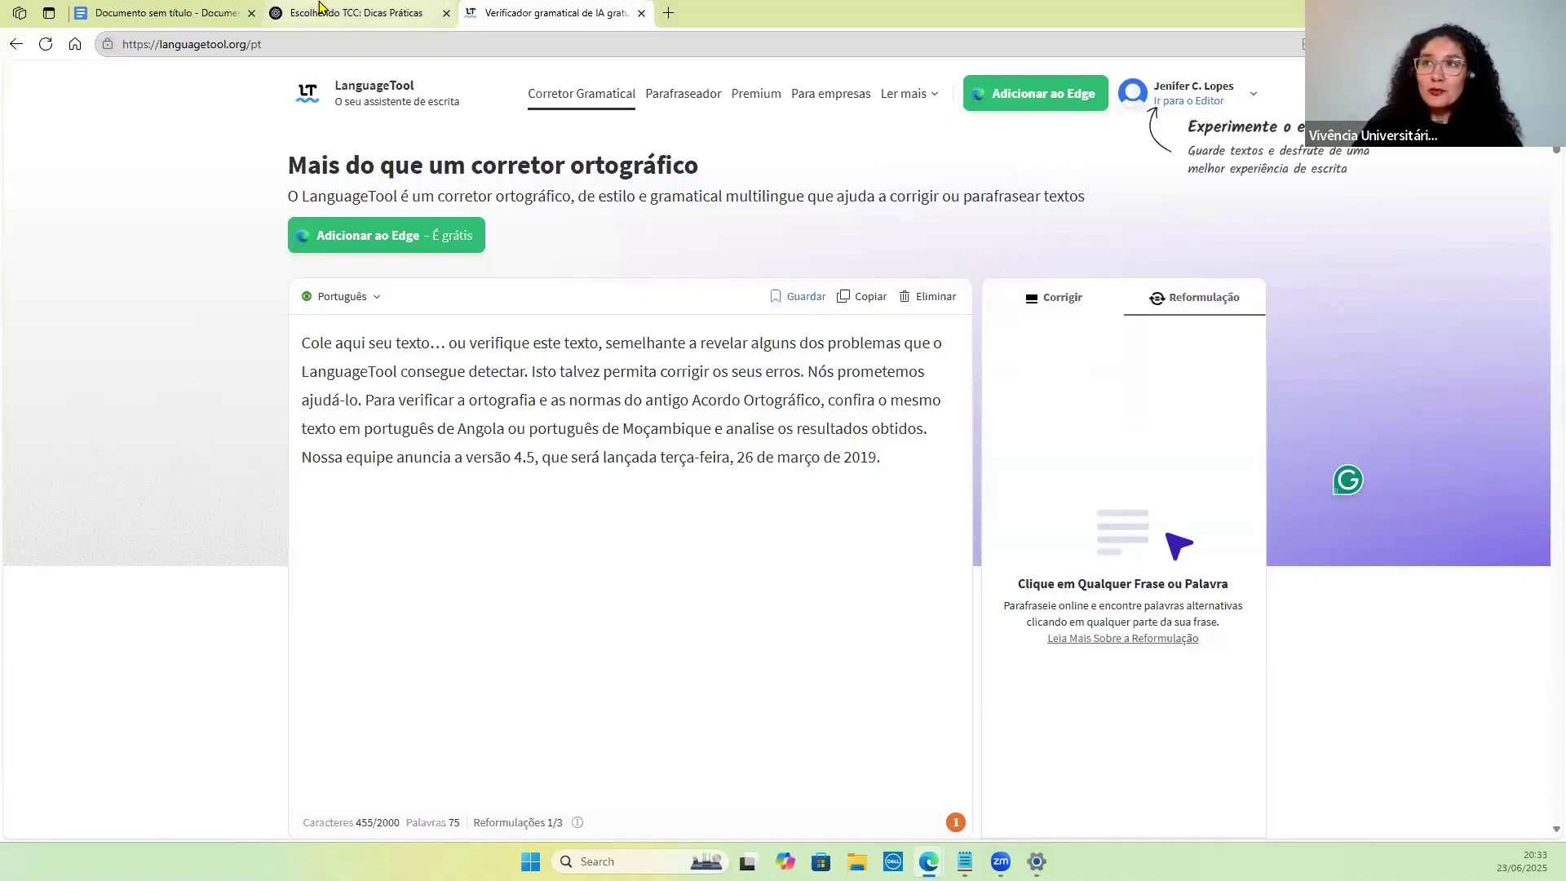
Switch to the ChatGPT conversation and reply "sim" to its offer to write an introduction draft.
click(326, 11)
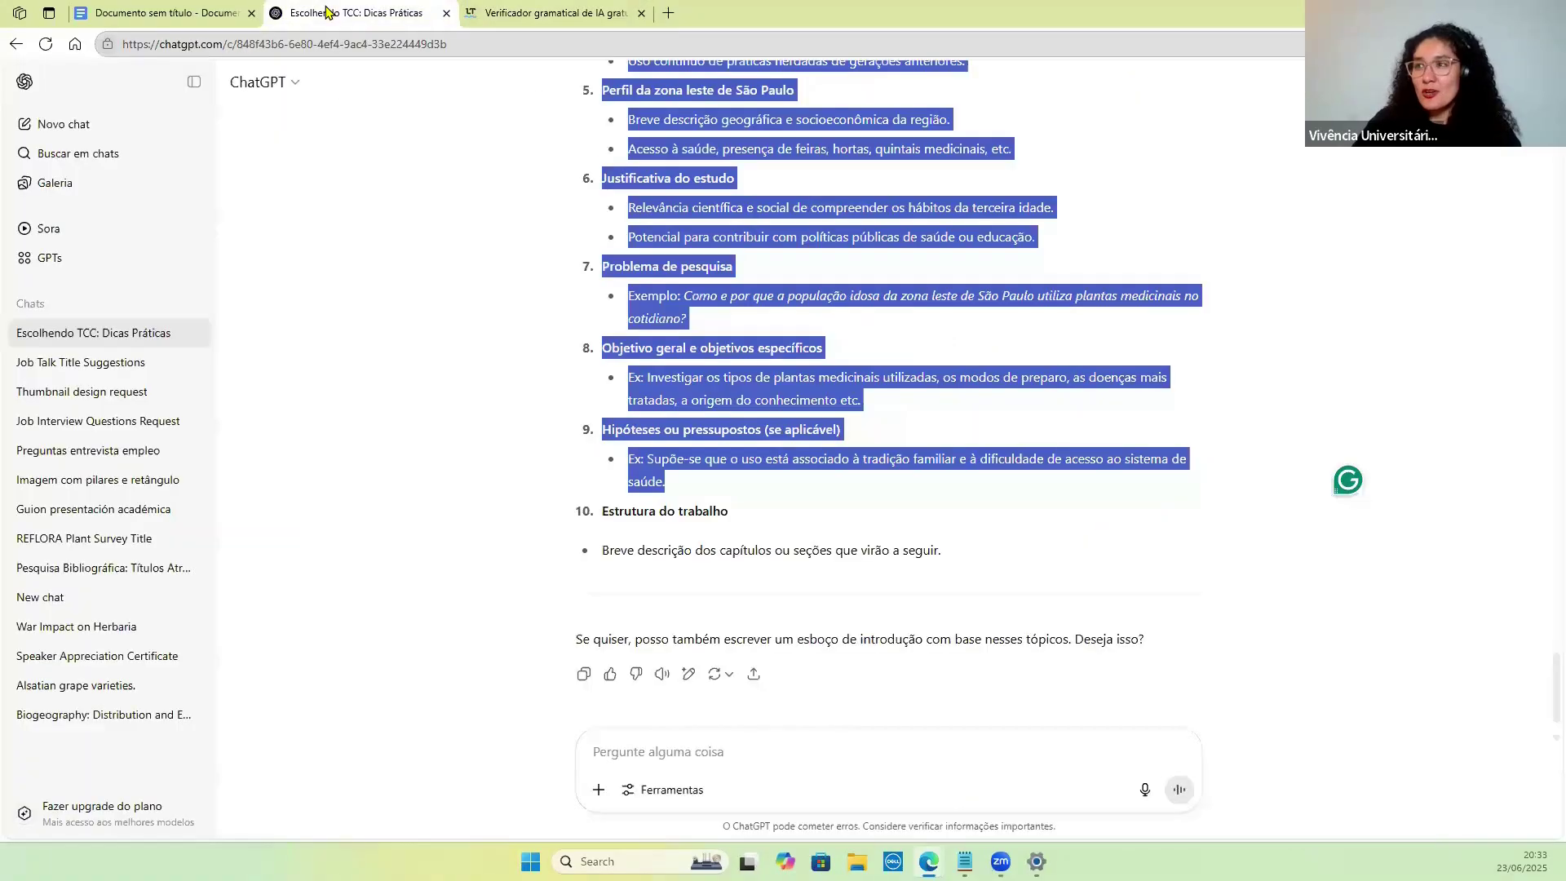
click(820, 543)
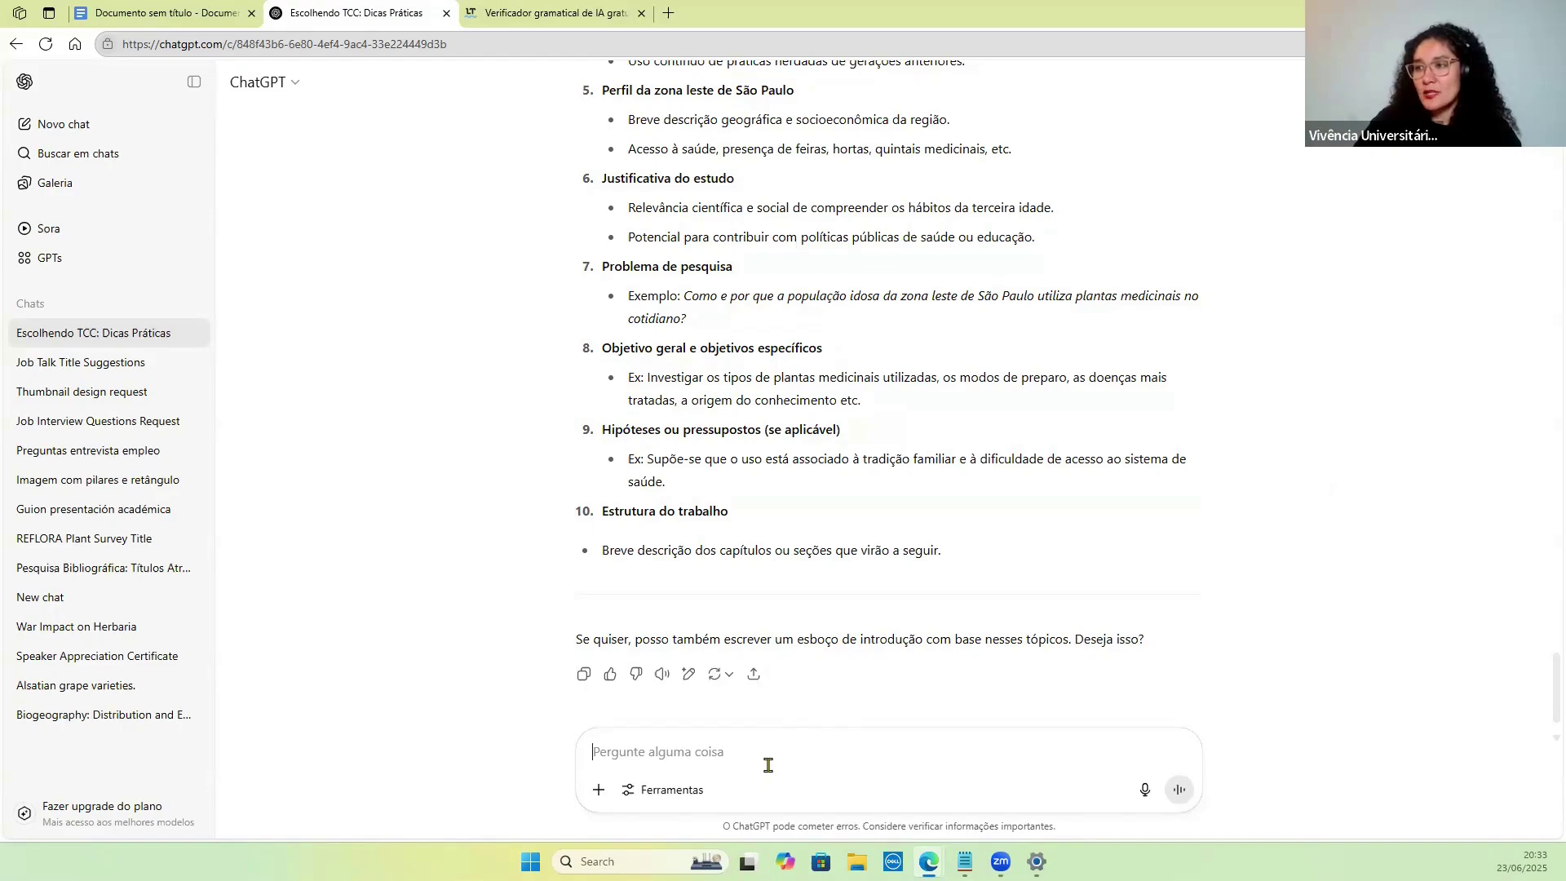
text(si)
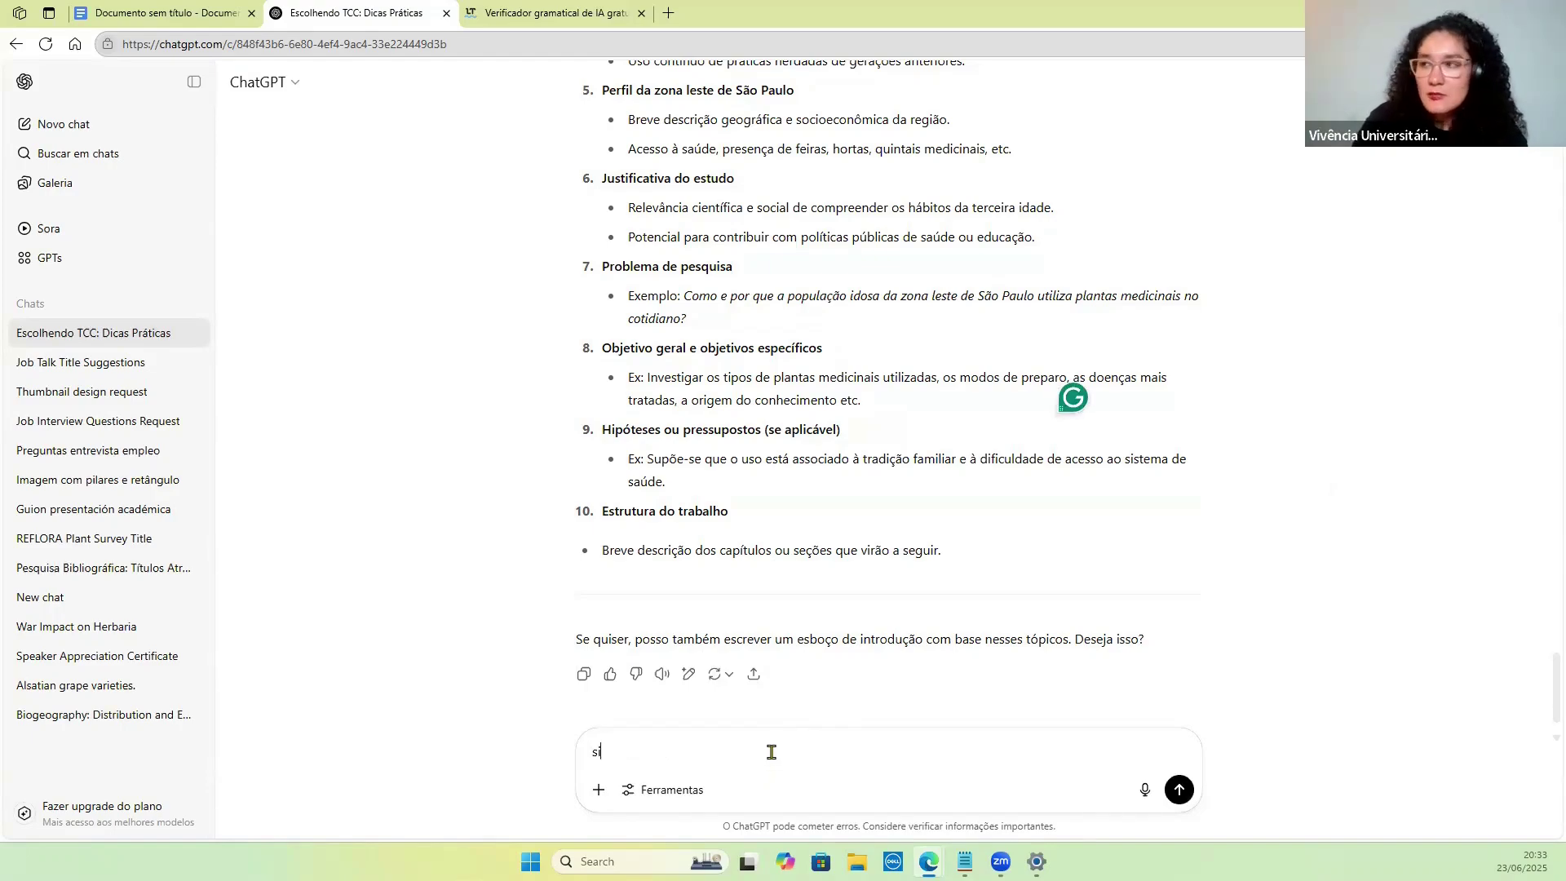
text(m)
key(Return)
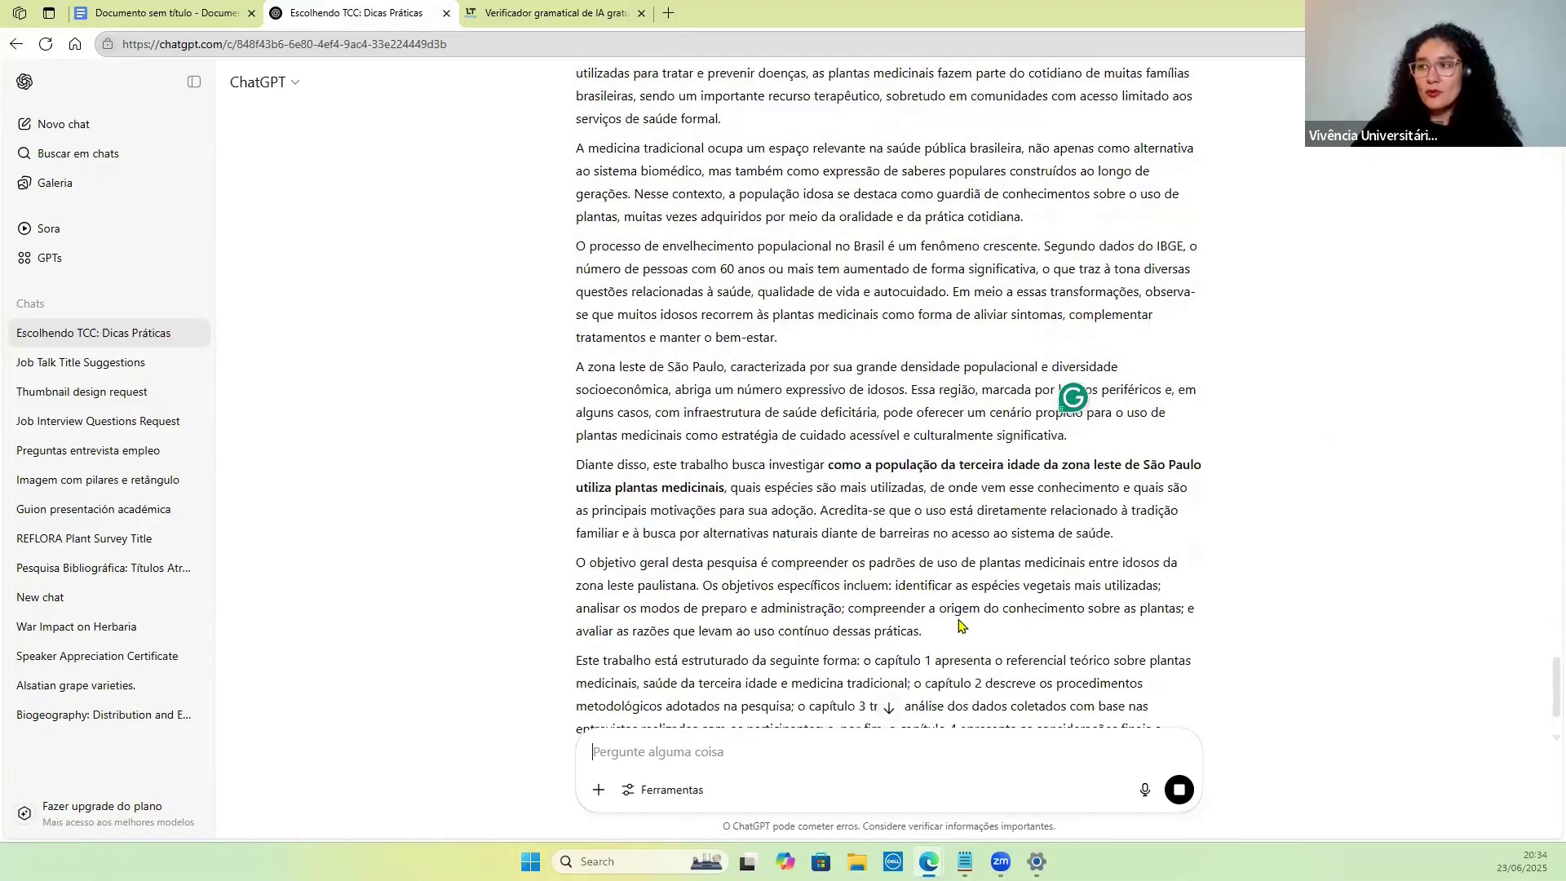
Examine the generated "Introdução" draft, including its opening sentence, and the earlier list of introduction topics.
scroll(957, 618, down, 3)
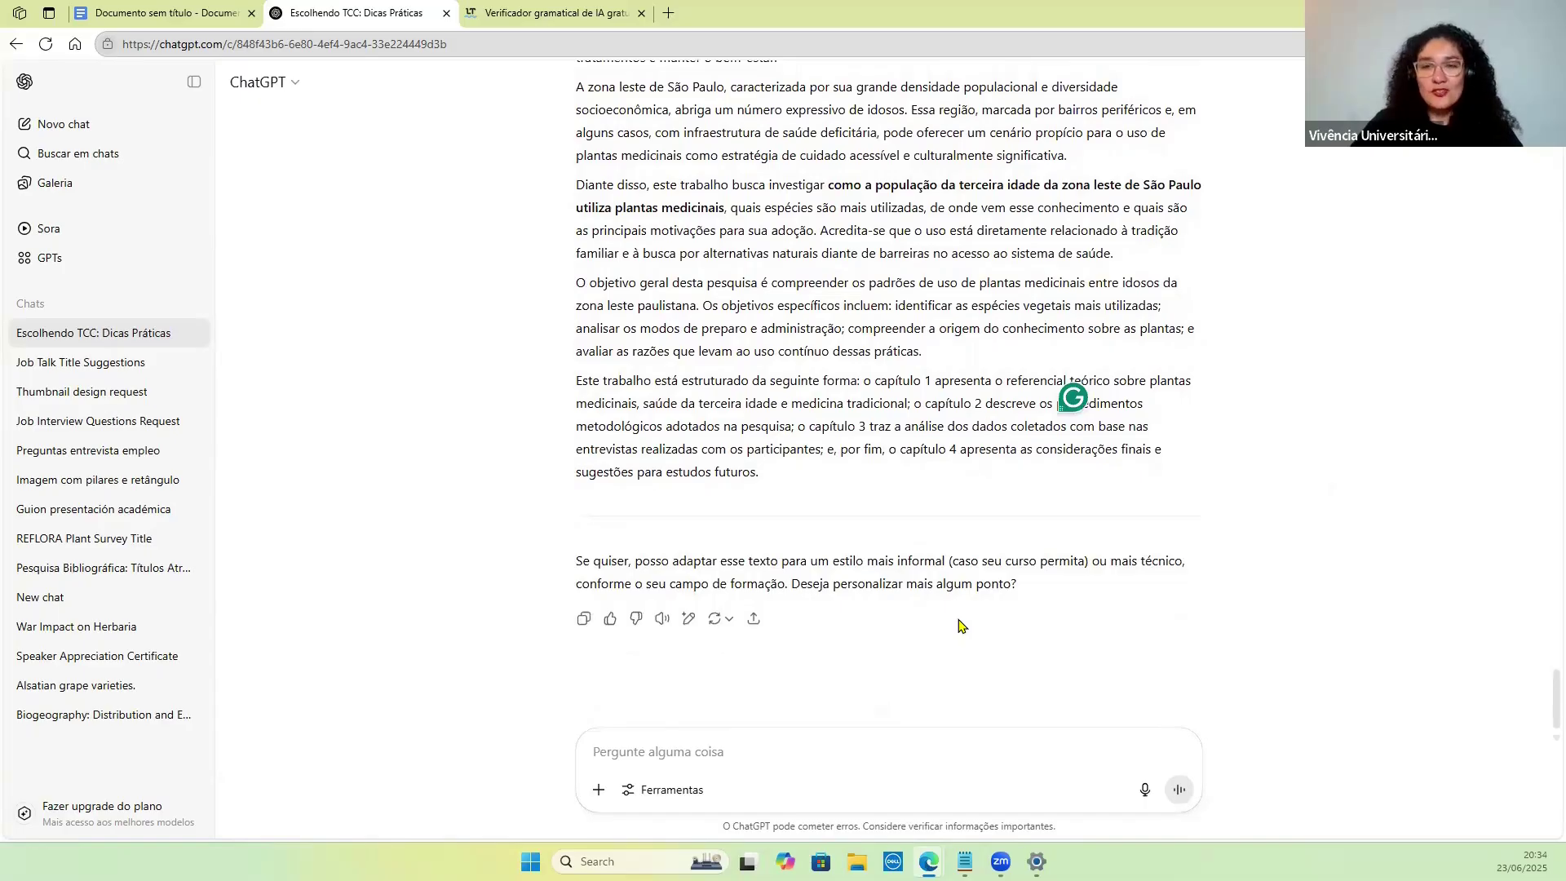
scroll(930, 579, up, 5)
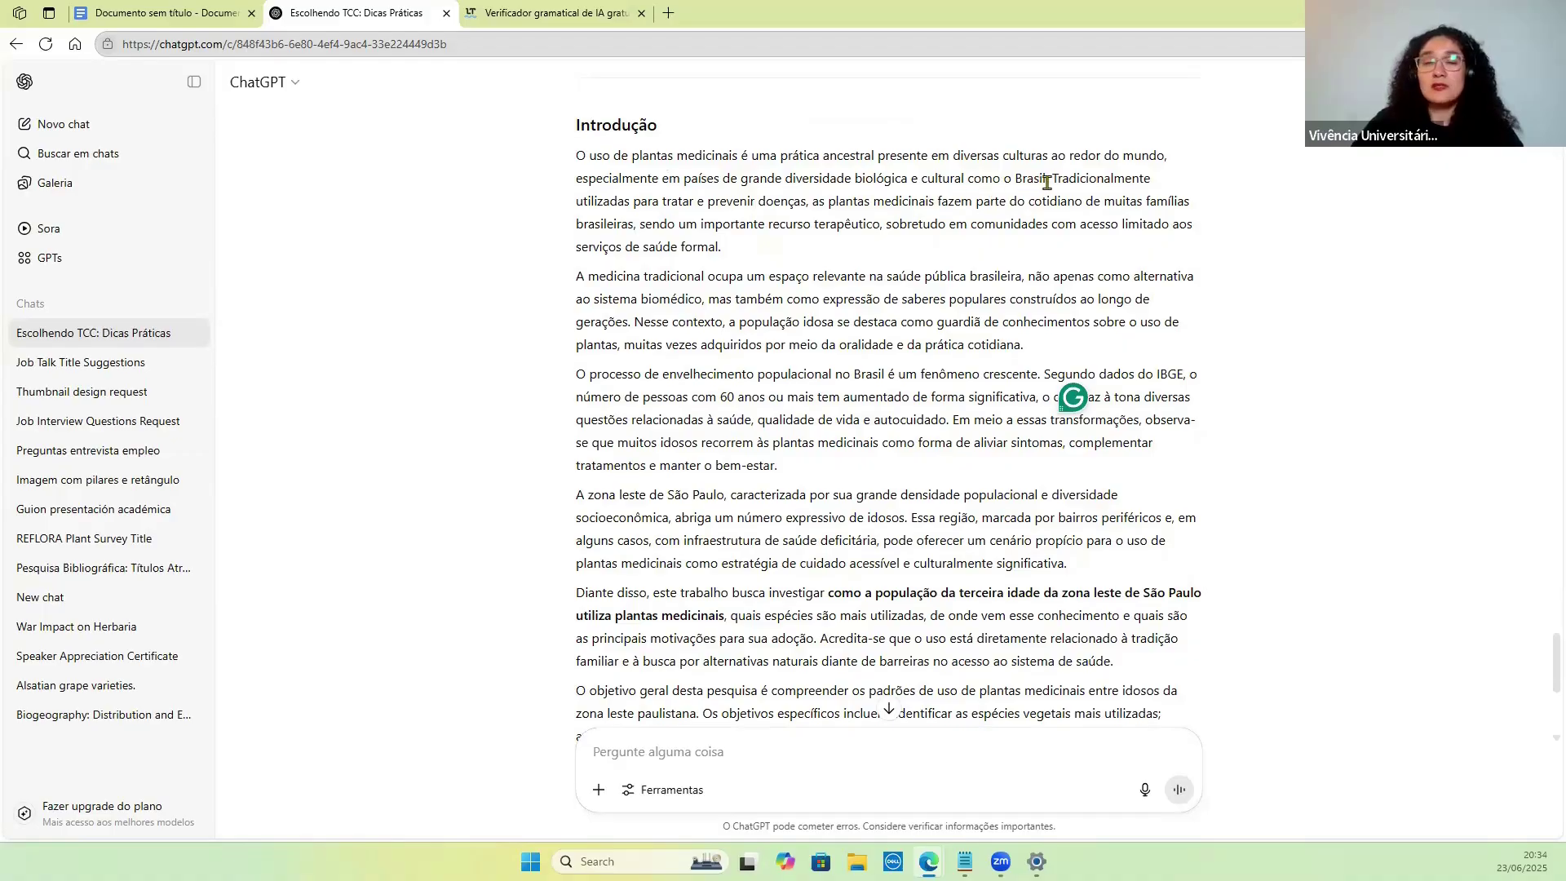
drag(1048, 177, 573, 161)
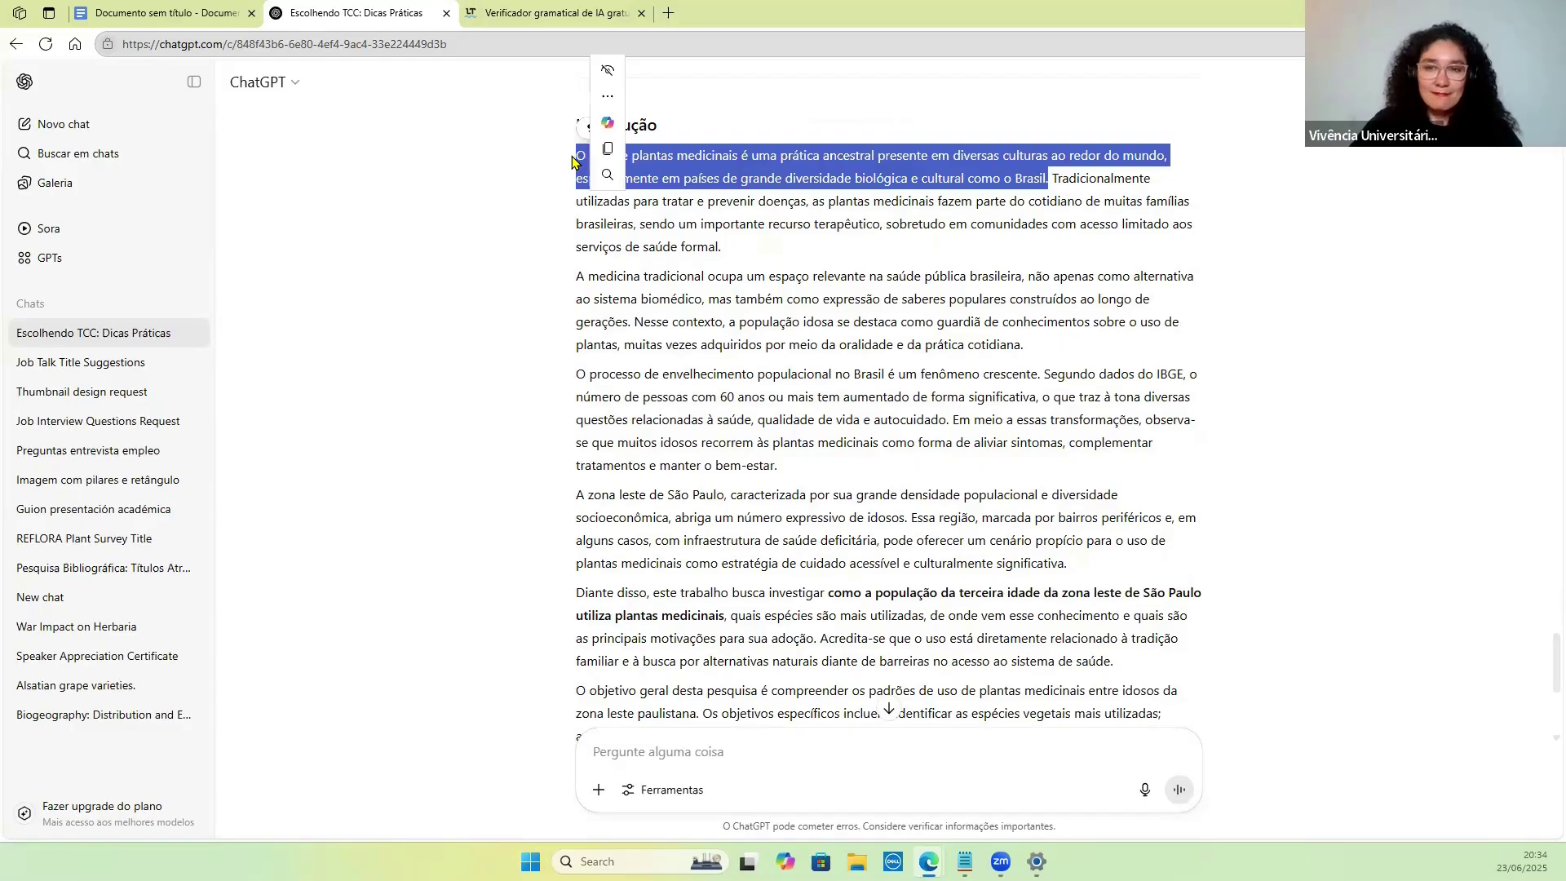
click(942, 200)
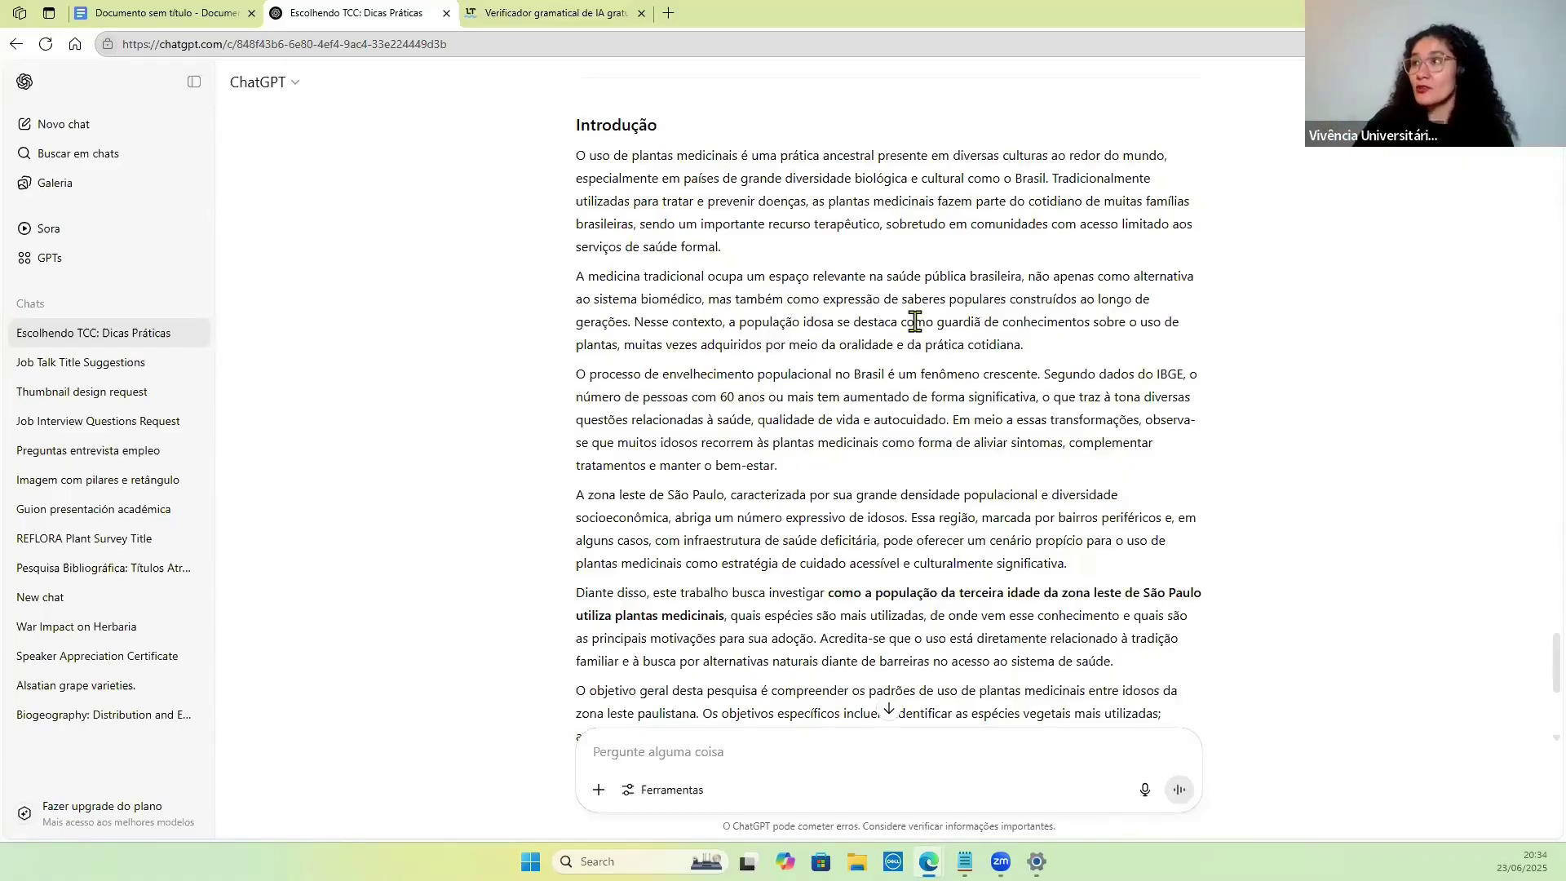
scroll(915, 321, down, 1)
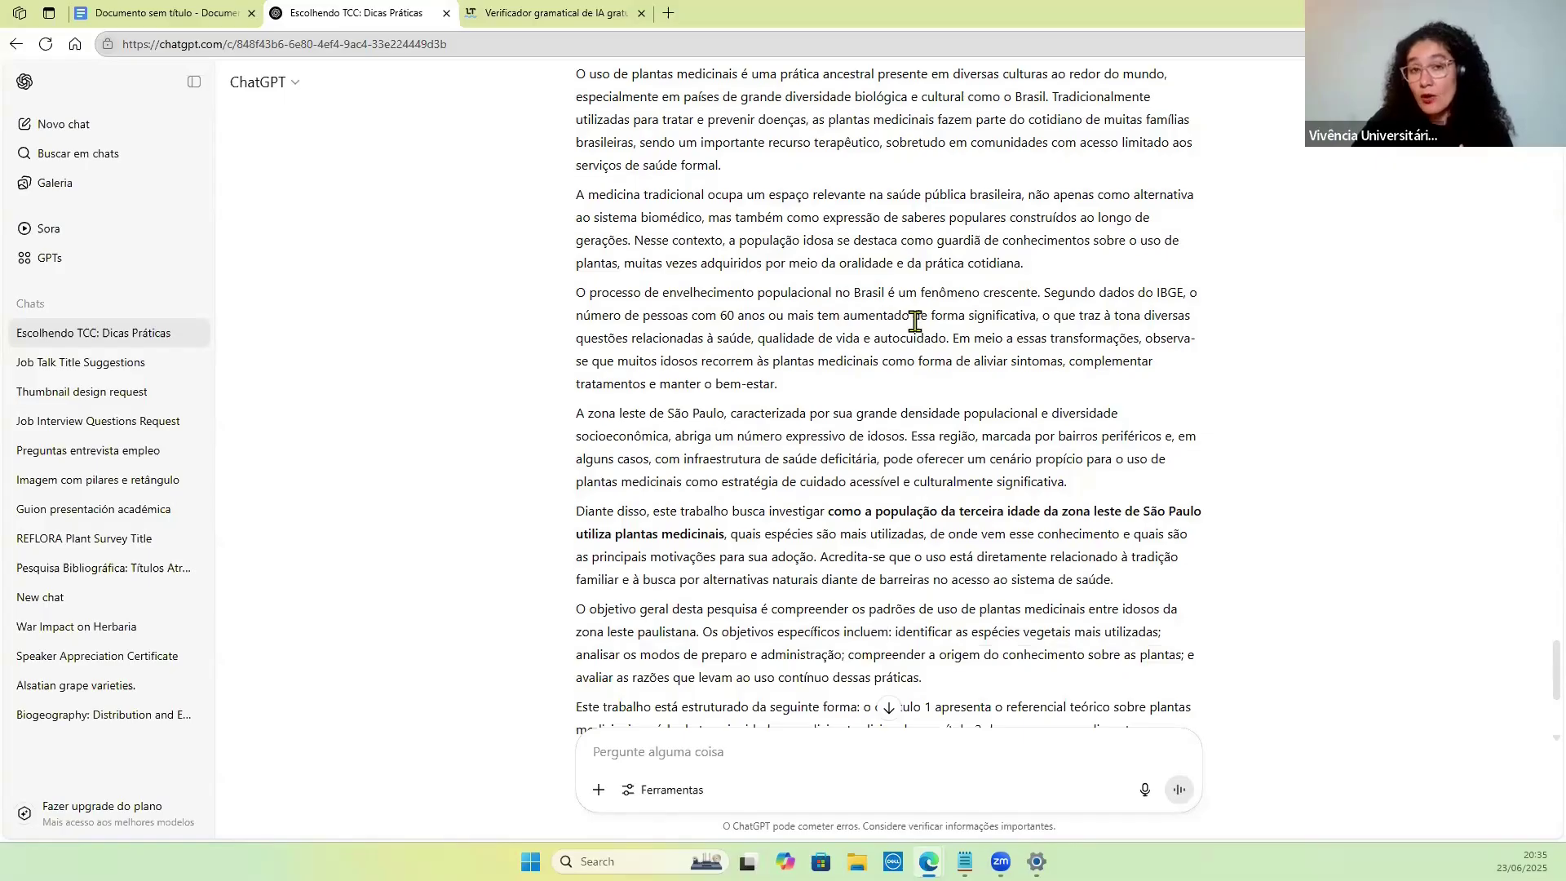
scroll(915, 321, up, 2)
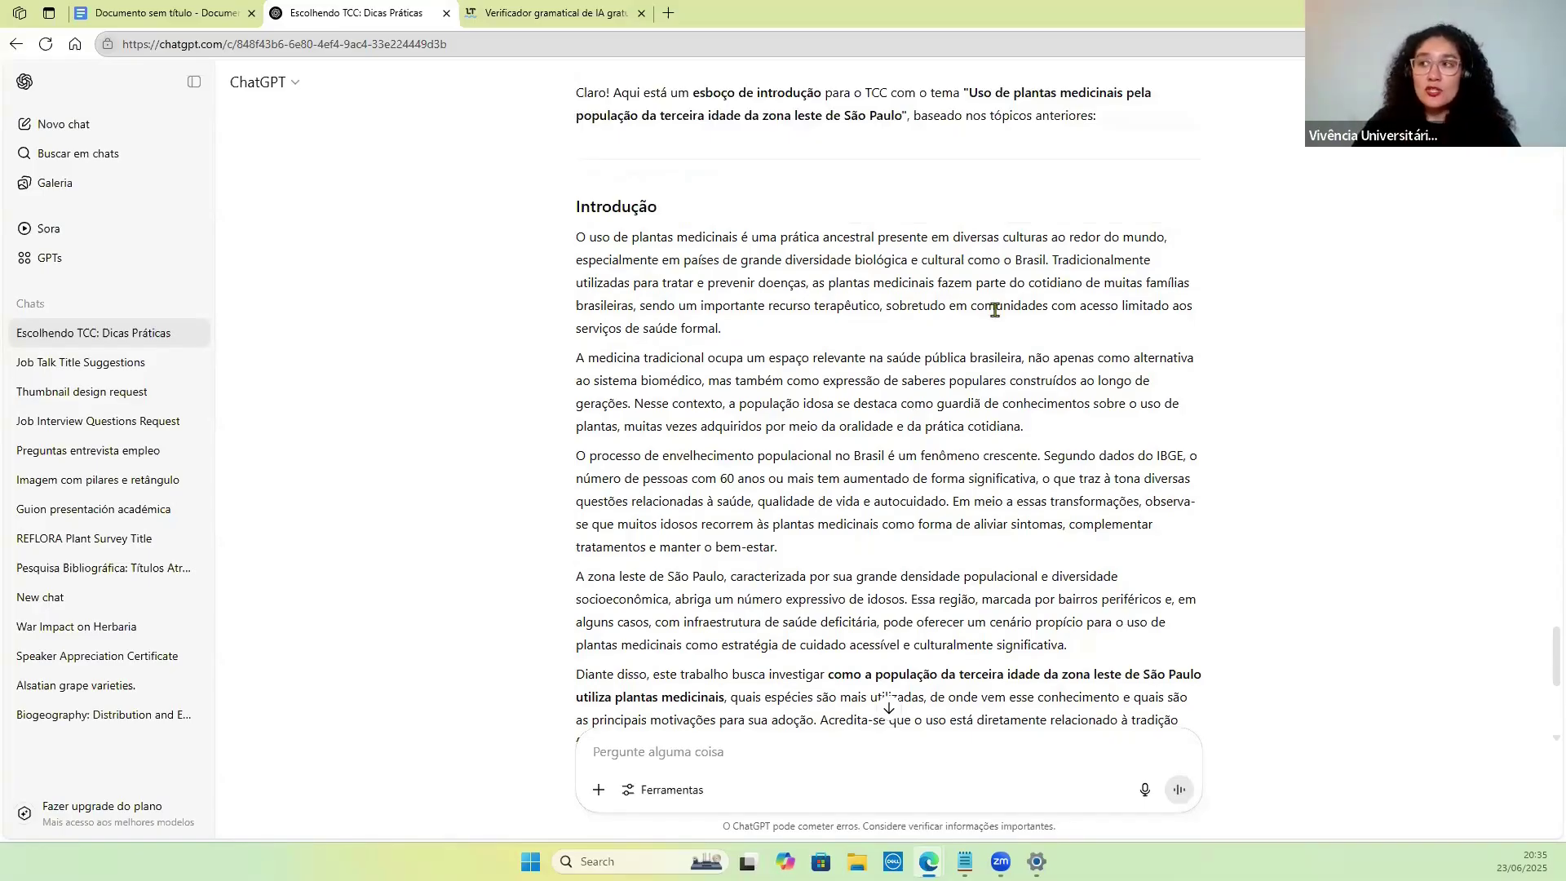
scroll(995, 310, down, 1)
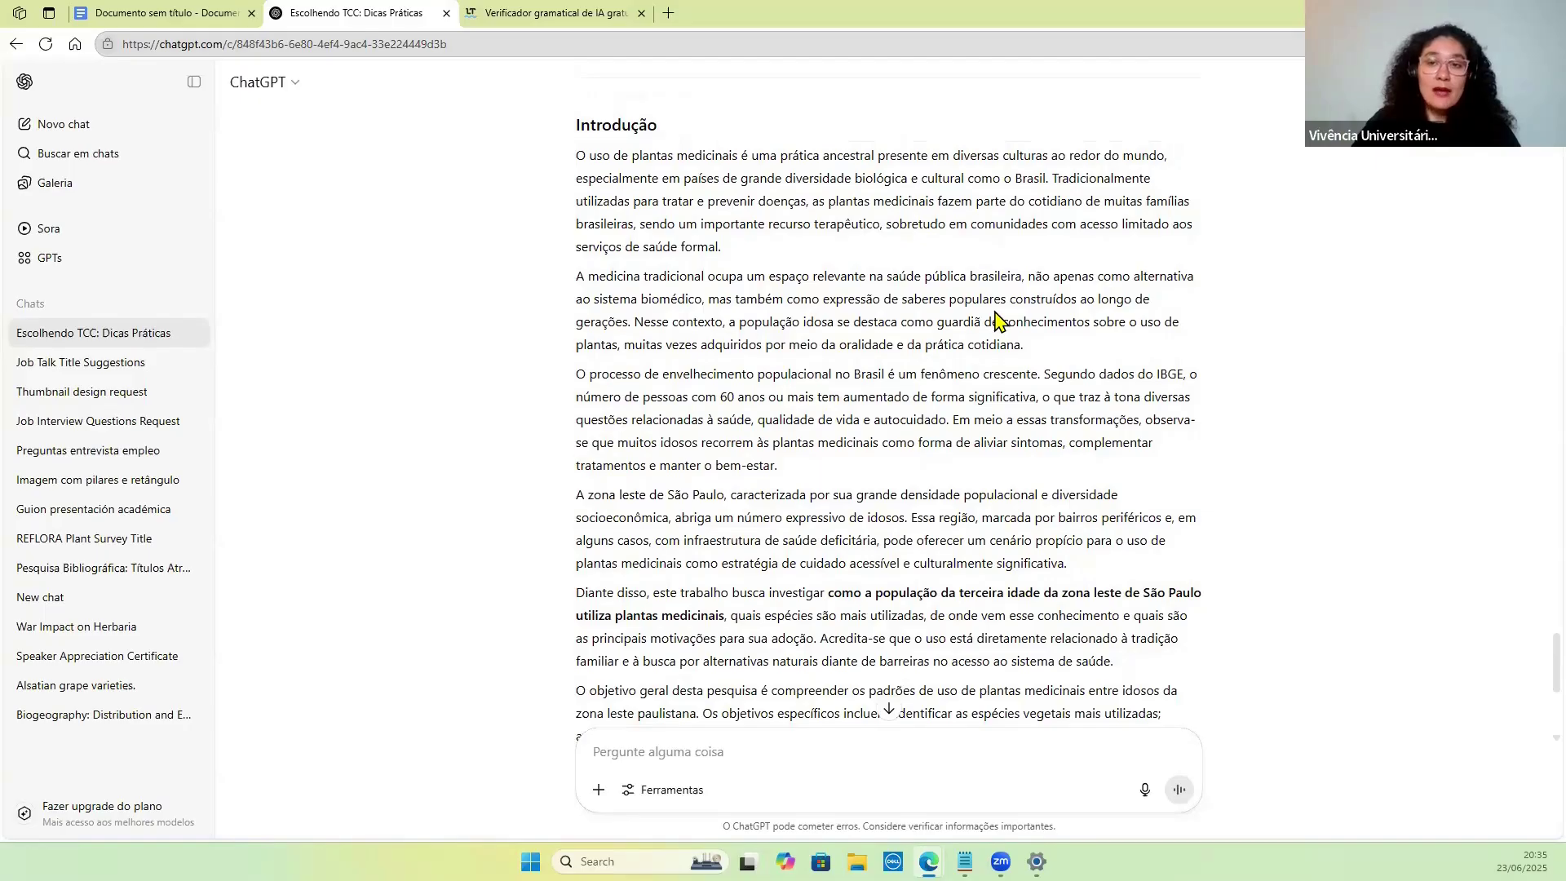
scroll(1010, 356, up, 9)
scroll(954, 295, up, 5)
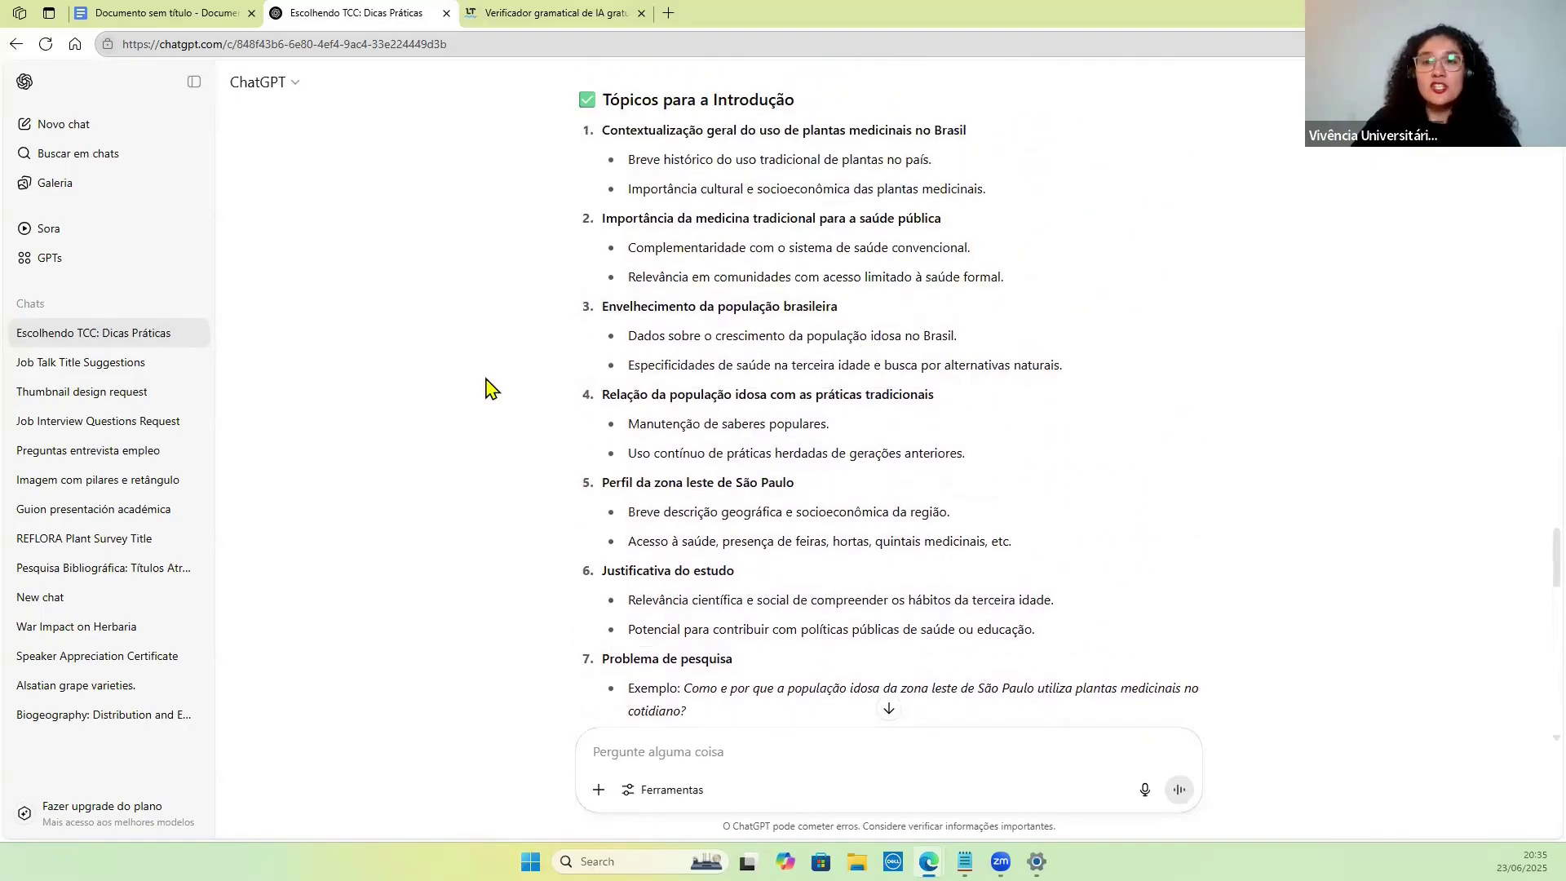